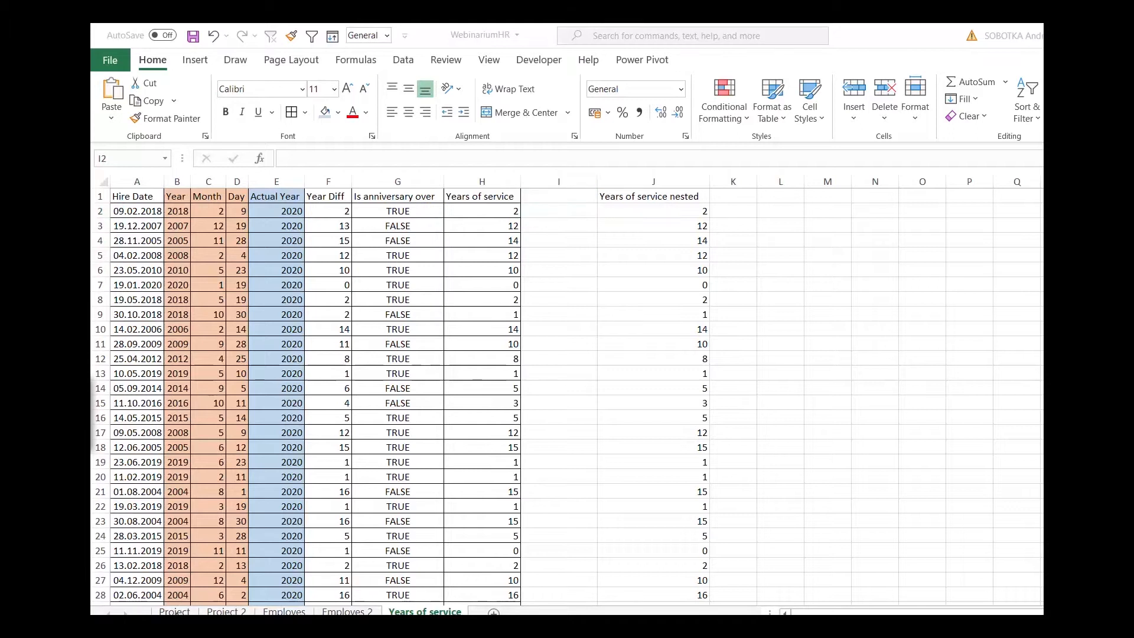
Open the Project sheet and select the first Start date and the Stop date beside it.
{"action": "left_click", "coordinate": [175, 612]}
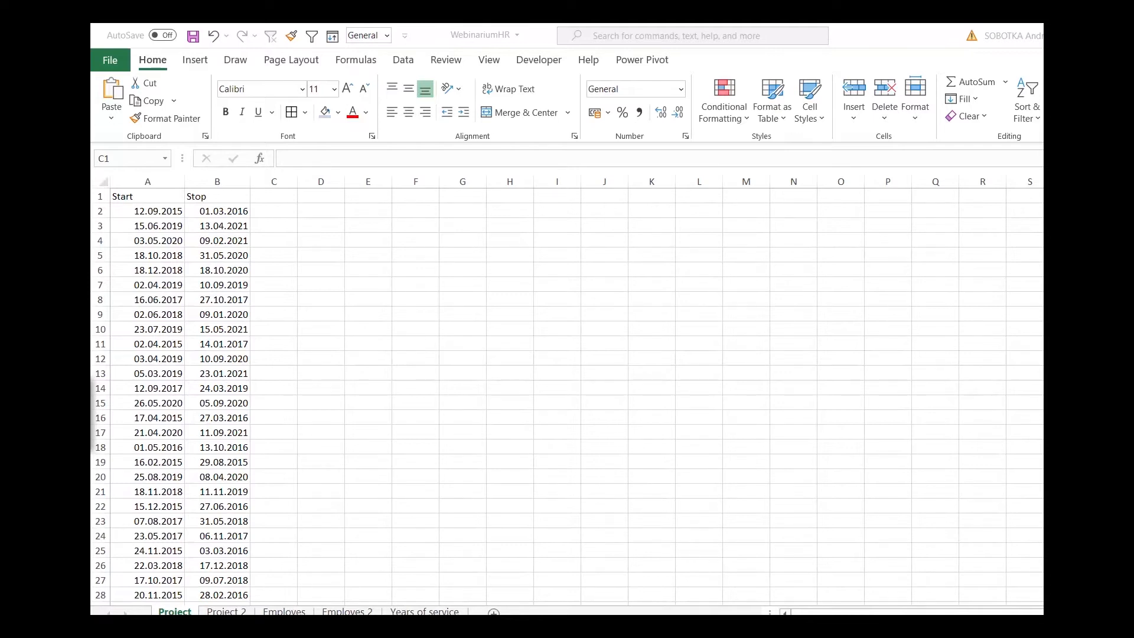
{"action": "left_click", "coordinate": [164, 213]}
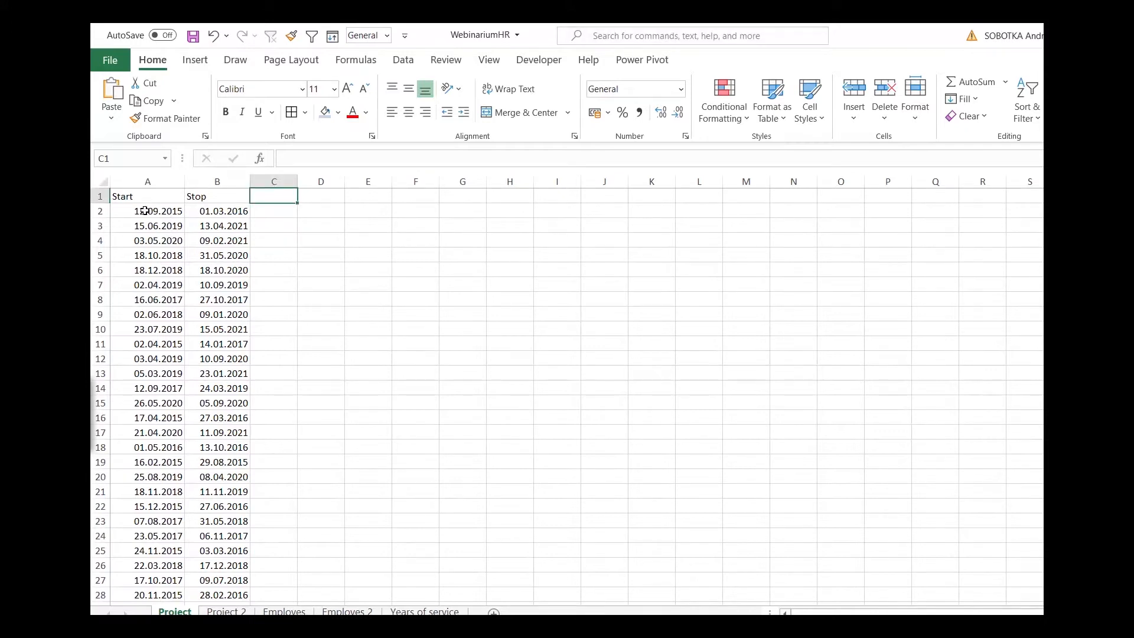
{"action": "left_click", "coordinate": [243, 211]}
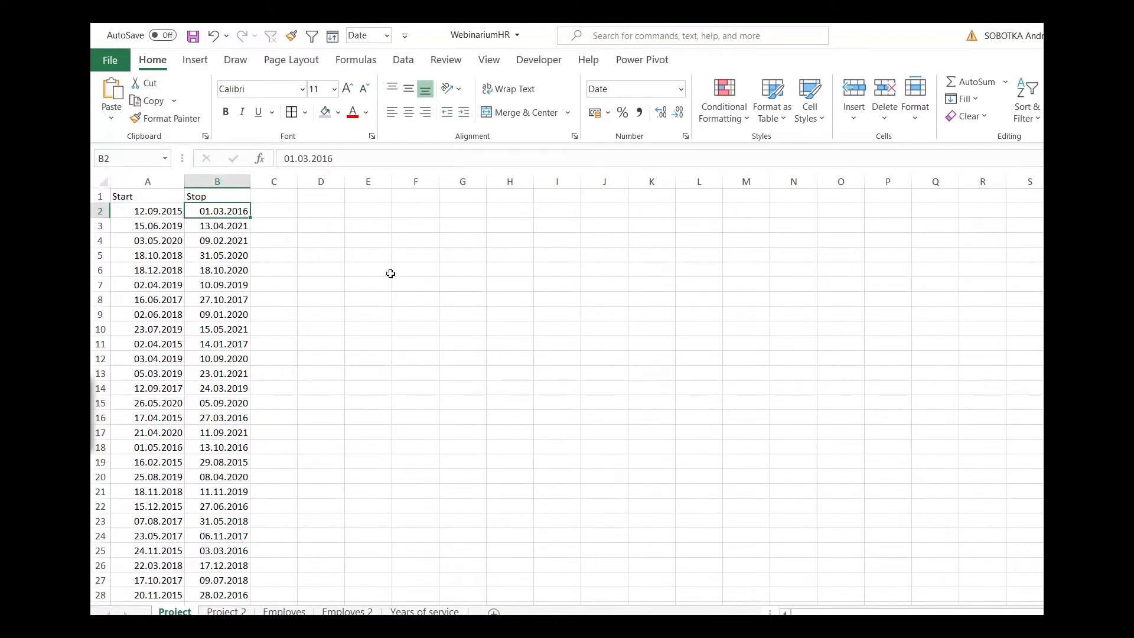
Change the number format of the dates in A2:B10 to General.
{"action": "left_click_drag", "start_coordinate": [169, 211], "coordinate": [227, 329]}
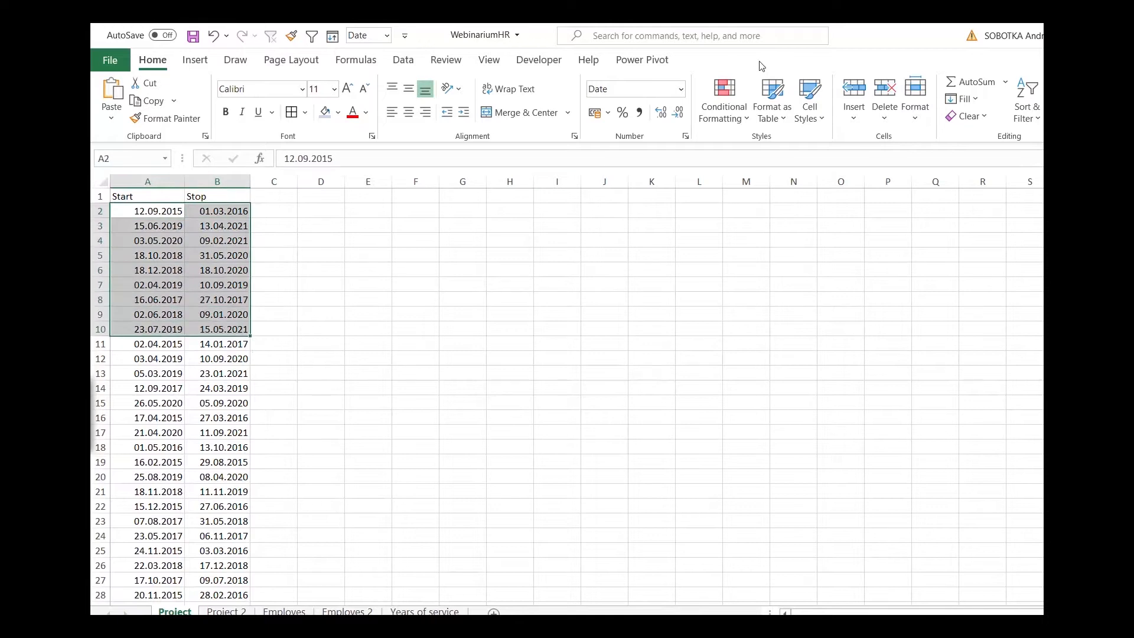
{"action": "left_click", "coordinate": [682, 89]}
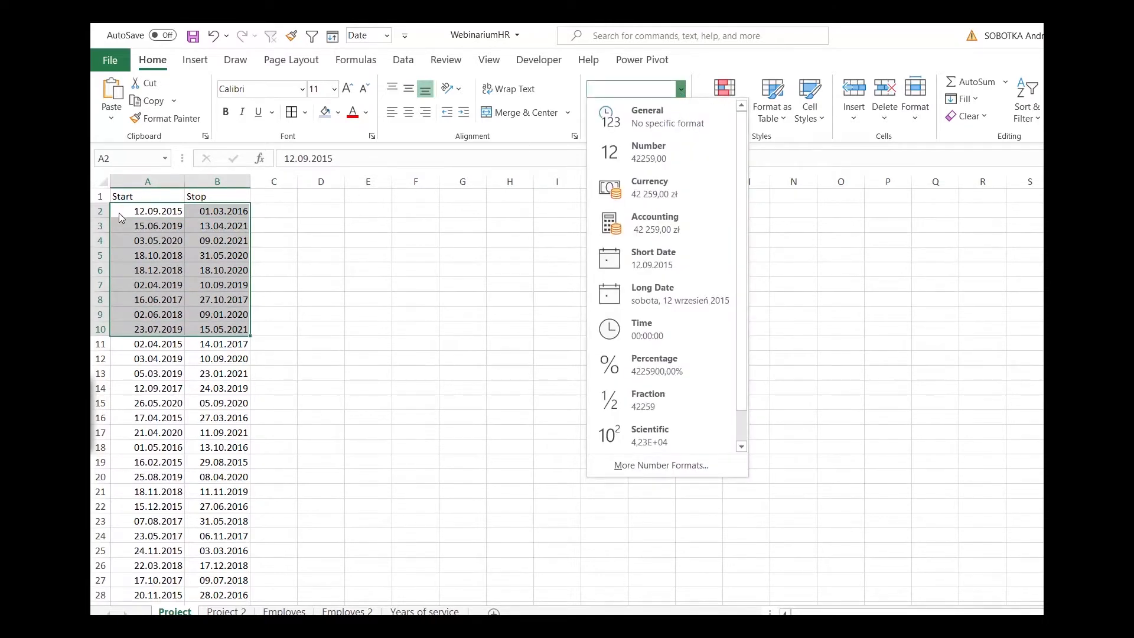
{"action": "left_click", "coordinate": [665, 118]}
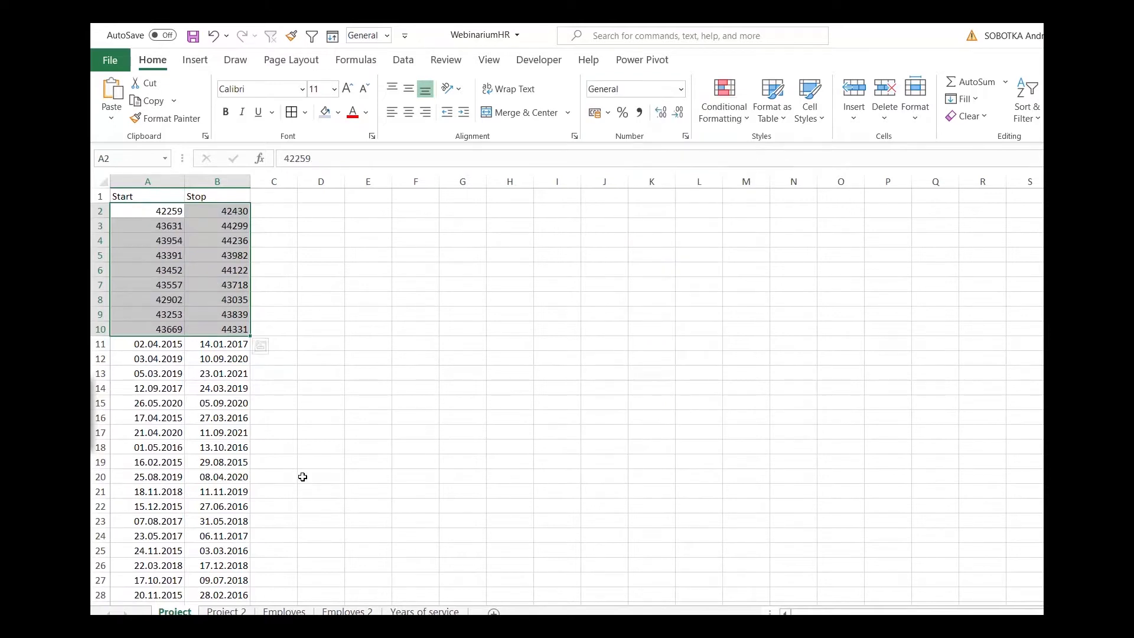
Subtract the start date from the stop date in C2 with the formula =B2-A2.
{"action": "left_click", "coordinate": [284, 211]}
{"action": "type", "text": "="}
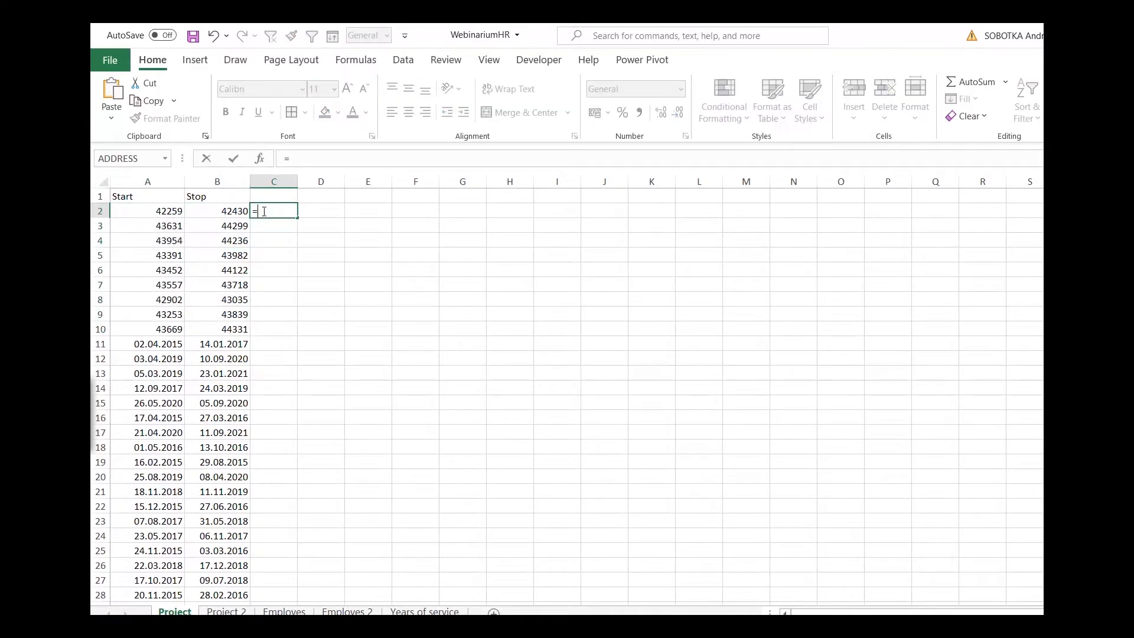
{"action": "key", "text": "Left"}
{"action": "type", "text": "-"}
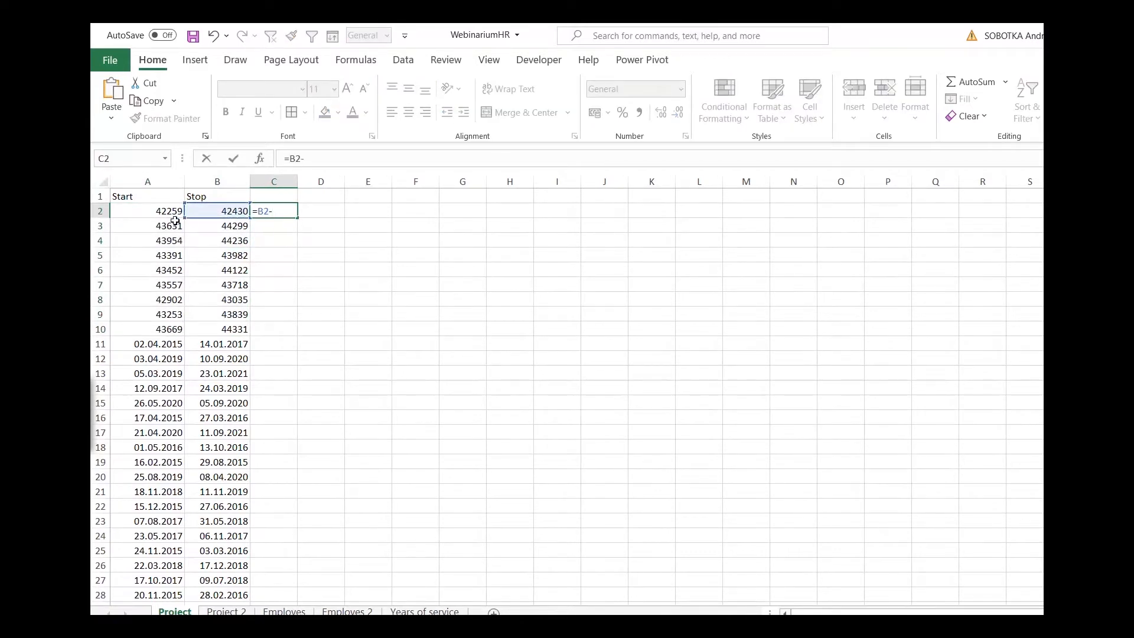
{"action": "left_click", "coordinate": [153, 210]}
{"action": "key", "text": "Return"}
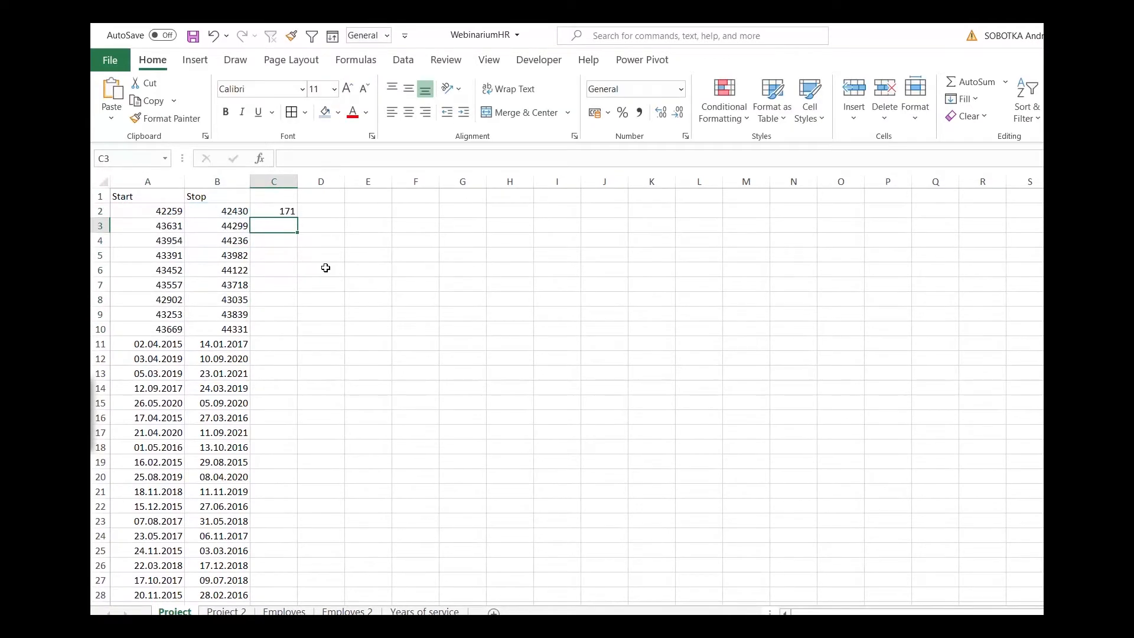
{"action": "left_click", "coordinate": [270, 210]}
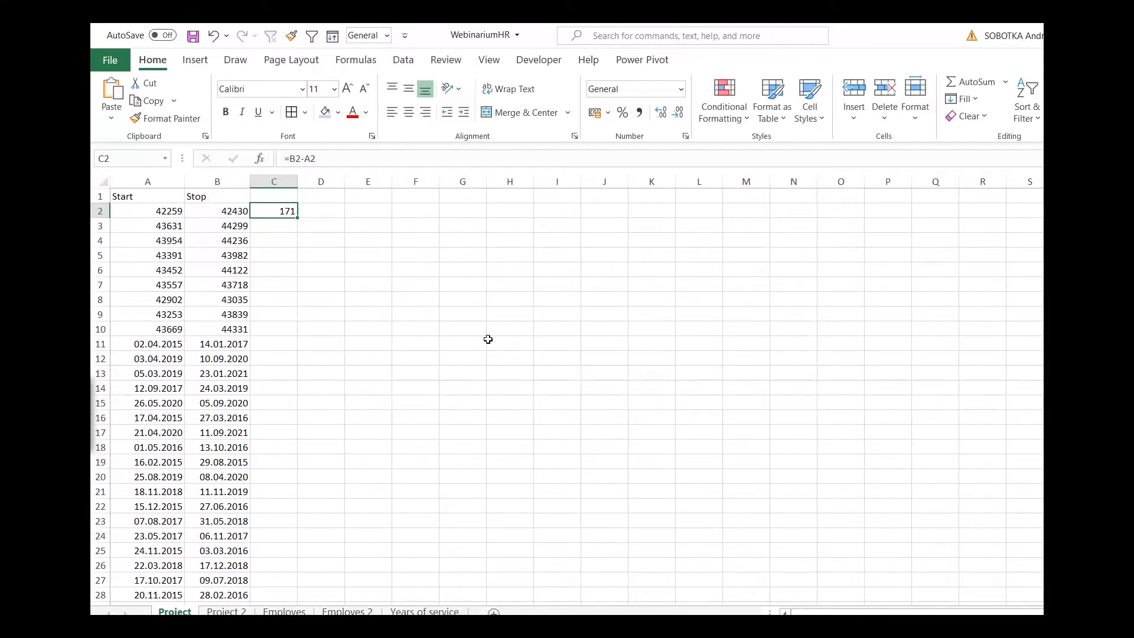
Convert the day difference to approximate months in D2 with the formula =C2/30.
{"action": "key", "text": "Right"}
{"action": "type", "text": "="}
{"action": "key", "text": "Left"}
{"action": "type", "text": "/30"}
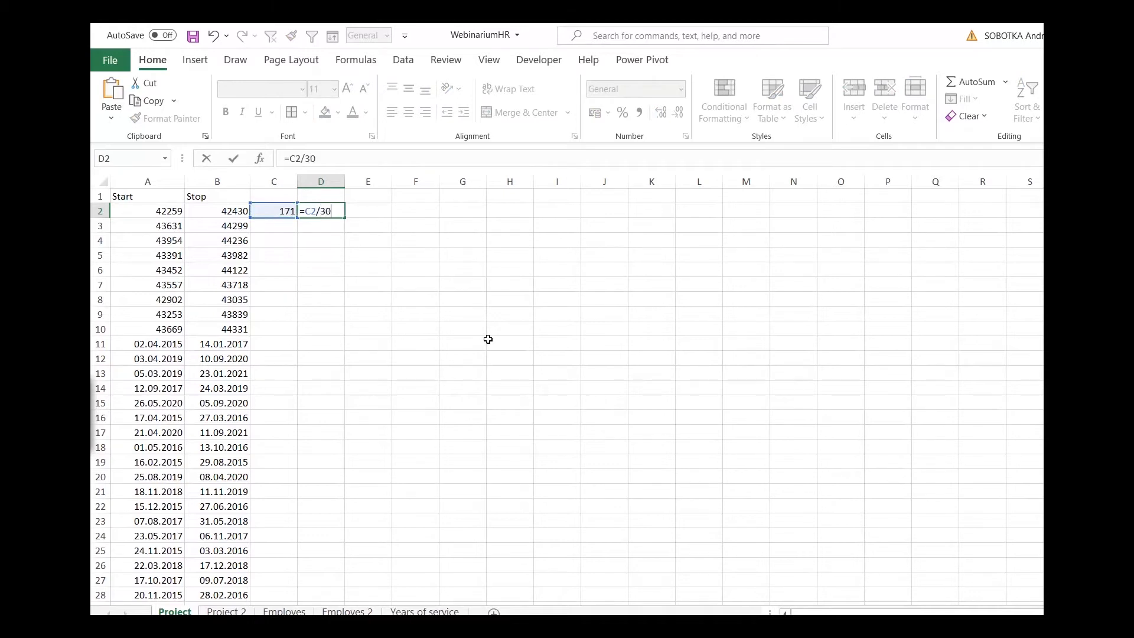
{"action": "key", "text": "Return"}
{"action": "key", "text": "Up"}
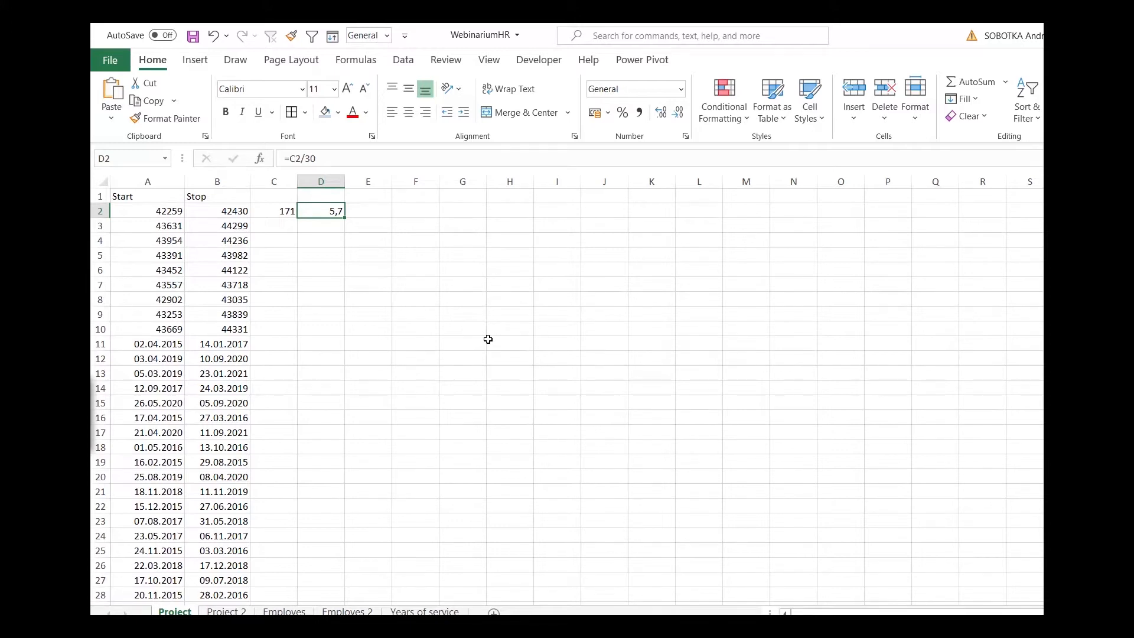
Clear the trial formulas from cells D2 and C2.
{"action": "key", "text": "Delete"}
{"action": "key", "text": "Left"}
{"action": "key", "text": "Delete"}
Set the number format of A2:B10 back to Short Date.
{"action": "left_click_drag", "start_coordinate": [169, 215], "coordinate": [237, 329]}
{"action": "left_click", "coordinate": [681, 89]}
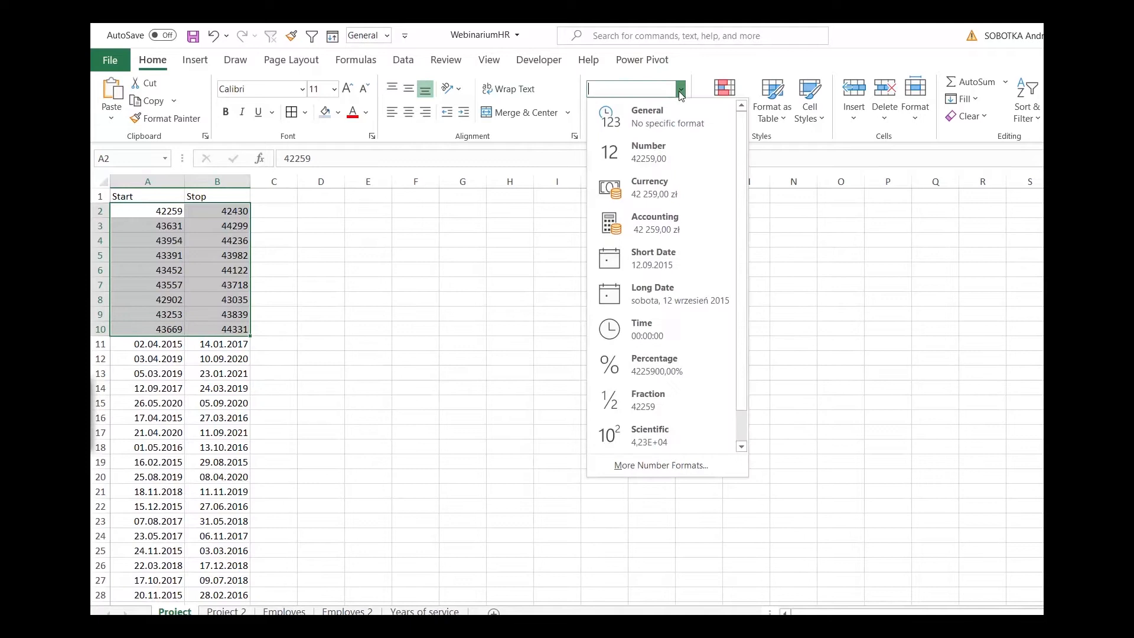
{"action": "left_click", "coordinate": [682, 264]}
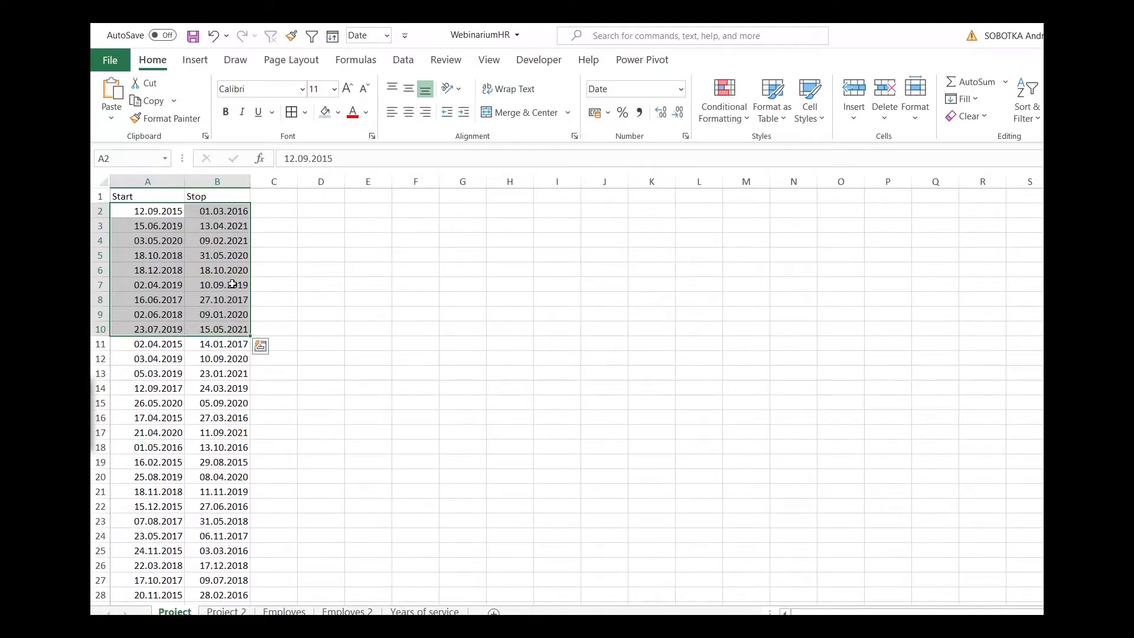
Enter the column header "datedif" in cell C1.
{"action": "left_click", "coordinate": [288, 210]}
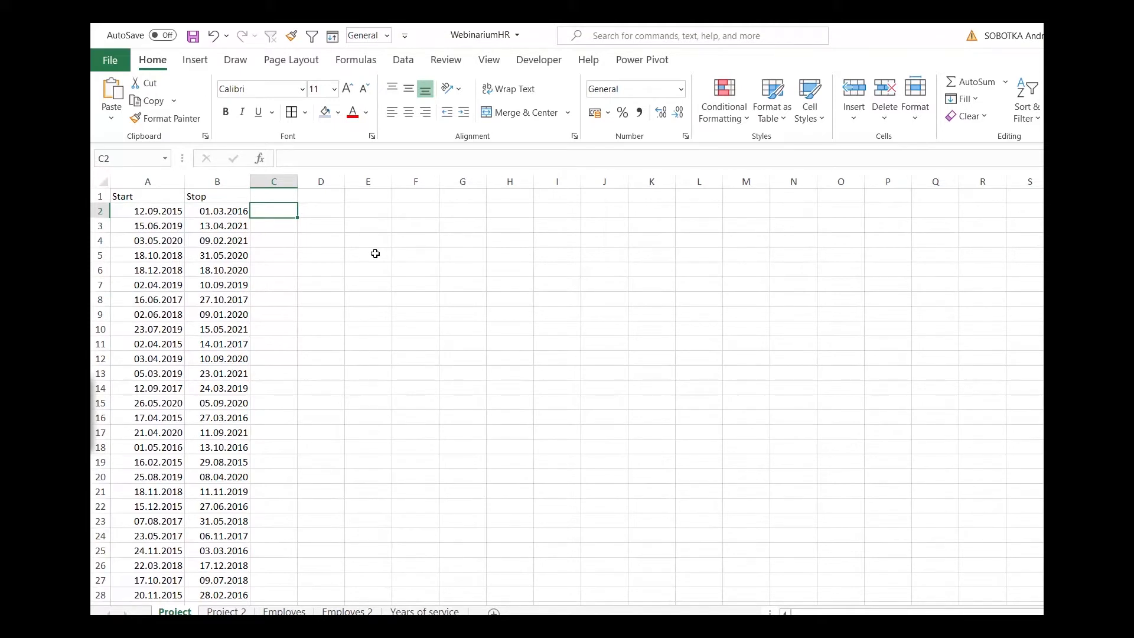
{"action": "key", "text": "Up"}
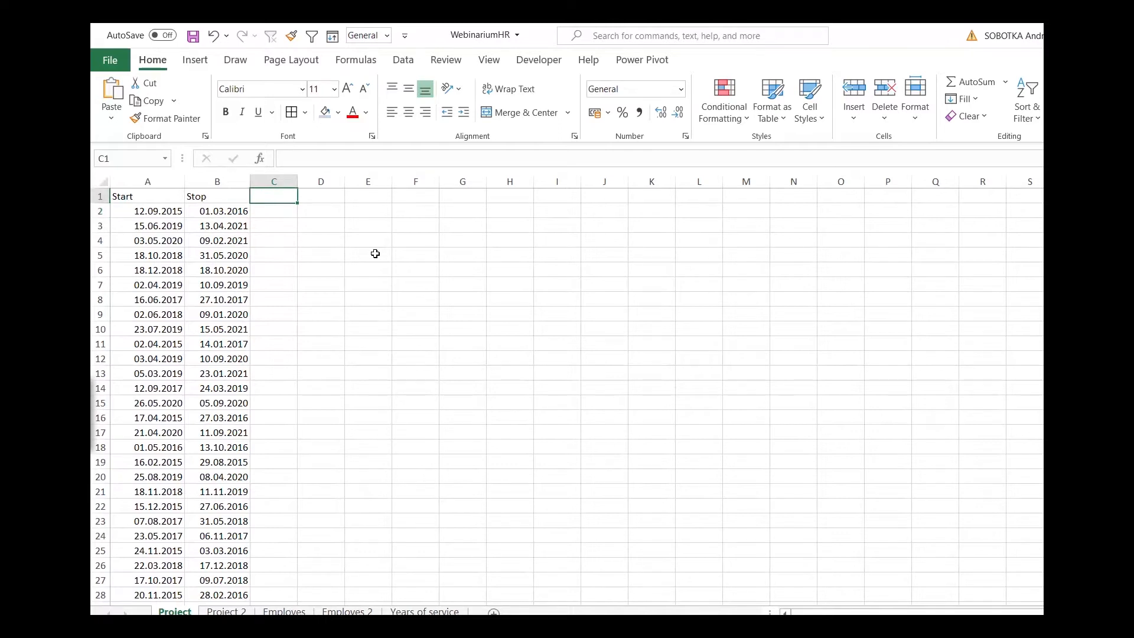
{"action": "type", "text": "dated"}
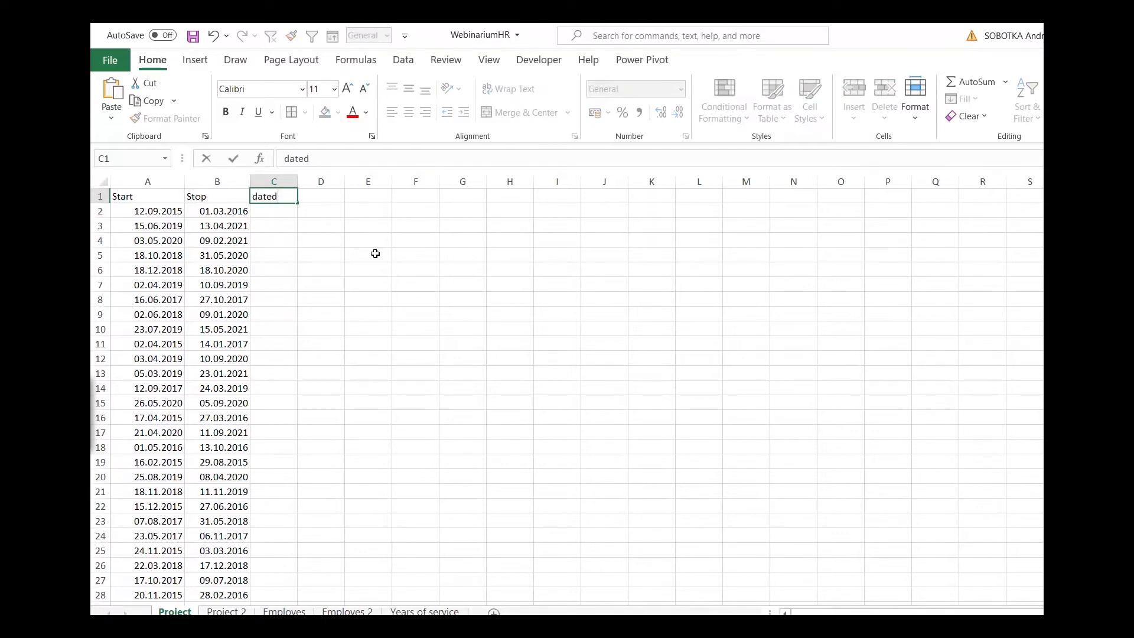
{"action": "type", "text": "if"}
{"action": "key", "text": "Return"}
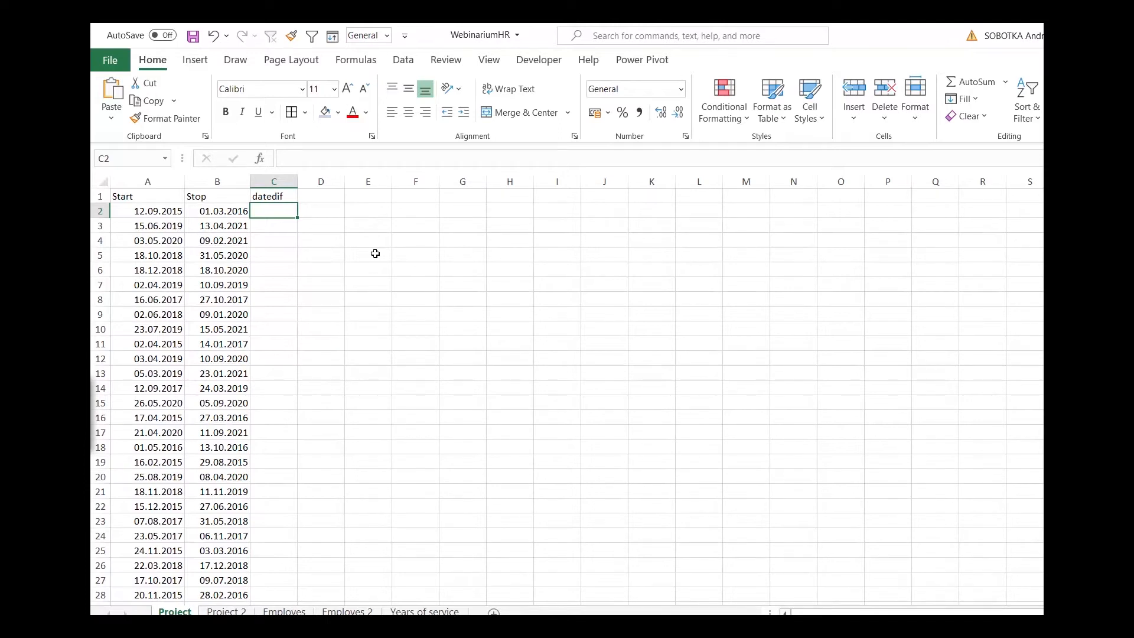
{"action": "type", "text": "=datedif"}
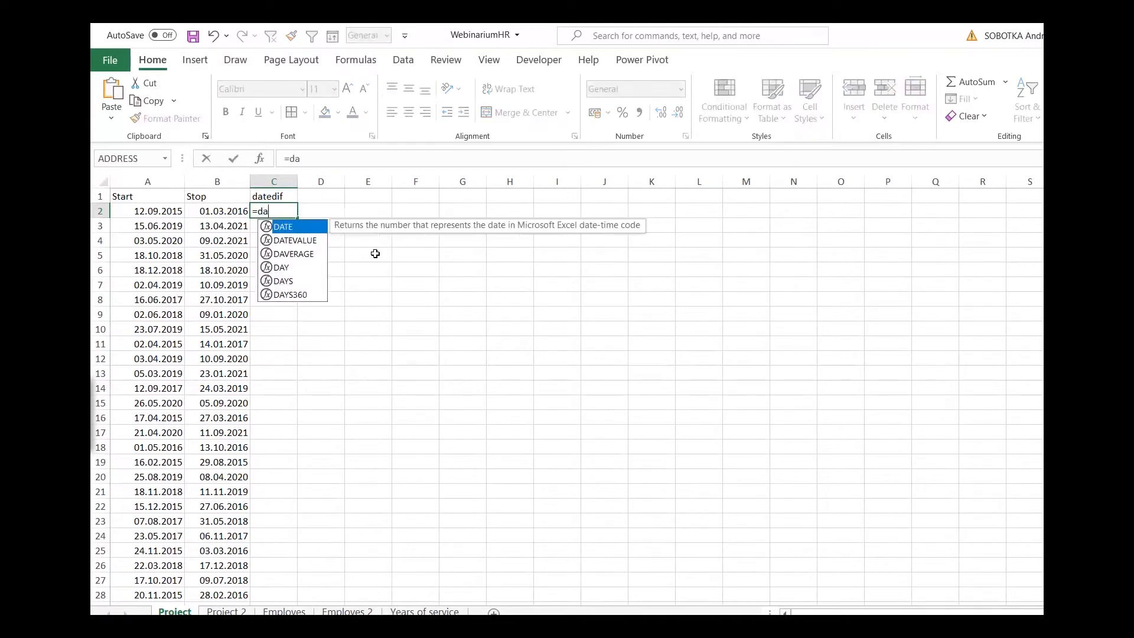
{"action": "key", "text": "BackSpace"}
{"action": "key", "text": "BackSpace"}
{"action": "key", "text": "BackSpace"}
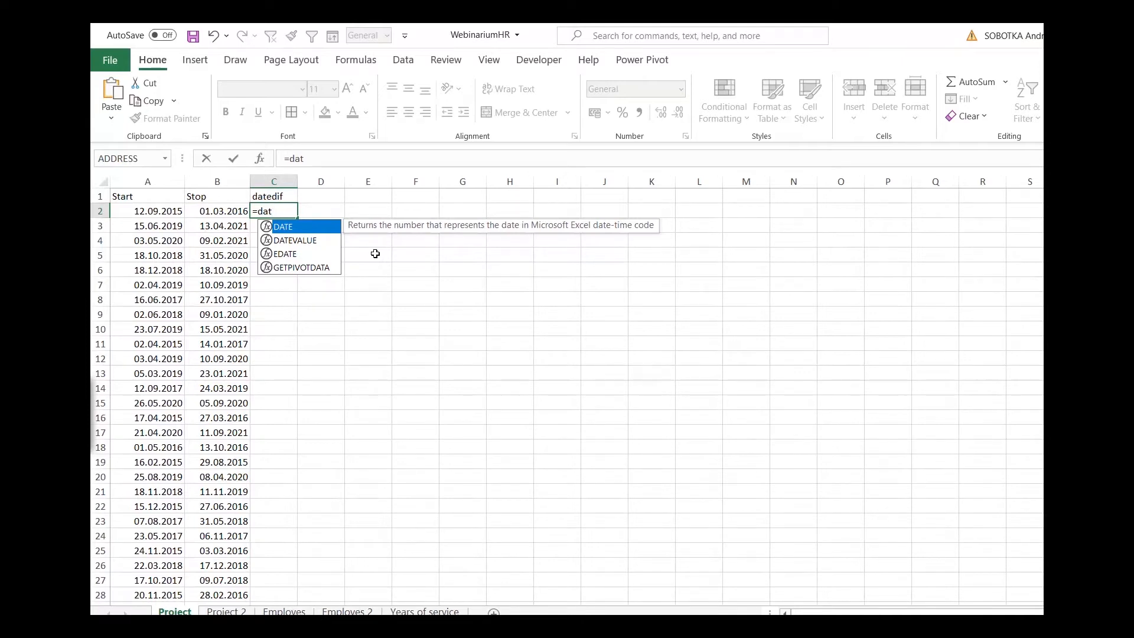
{"action": "type", "text": "e"}
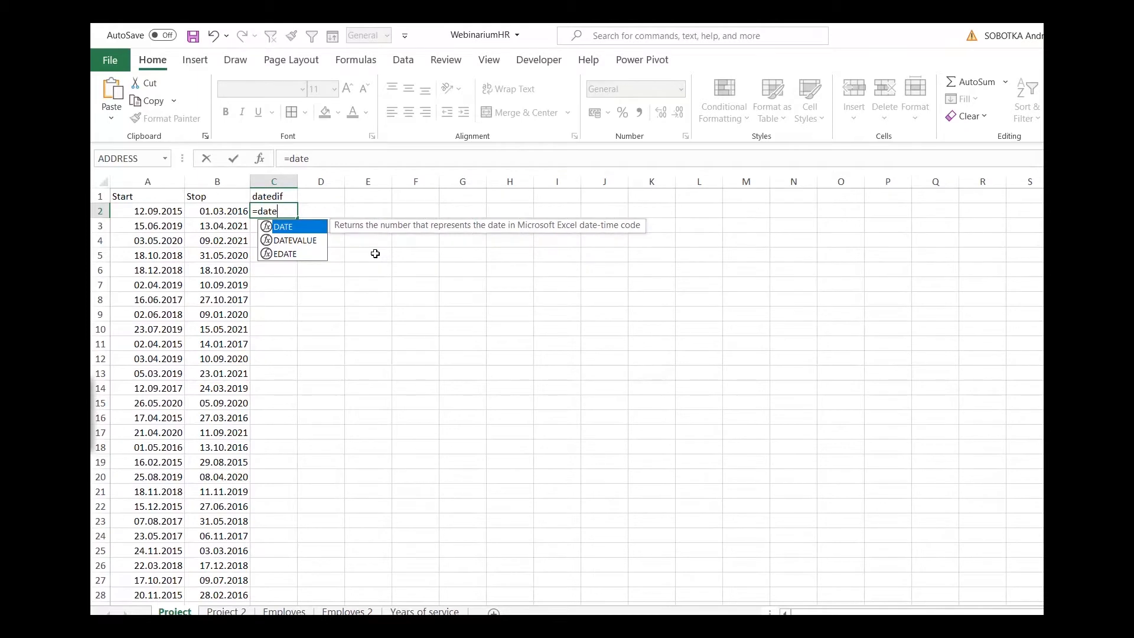
{"action": "type", "text": "dif"}
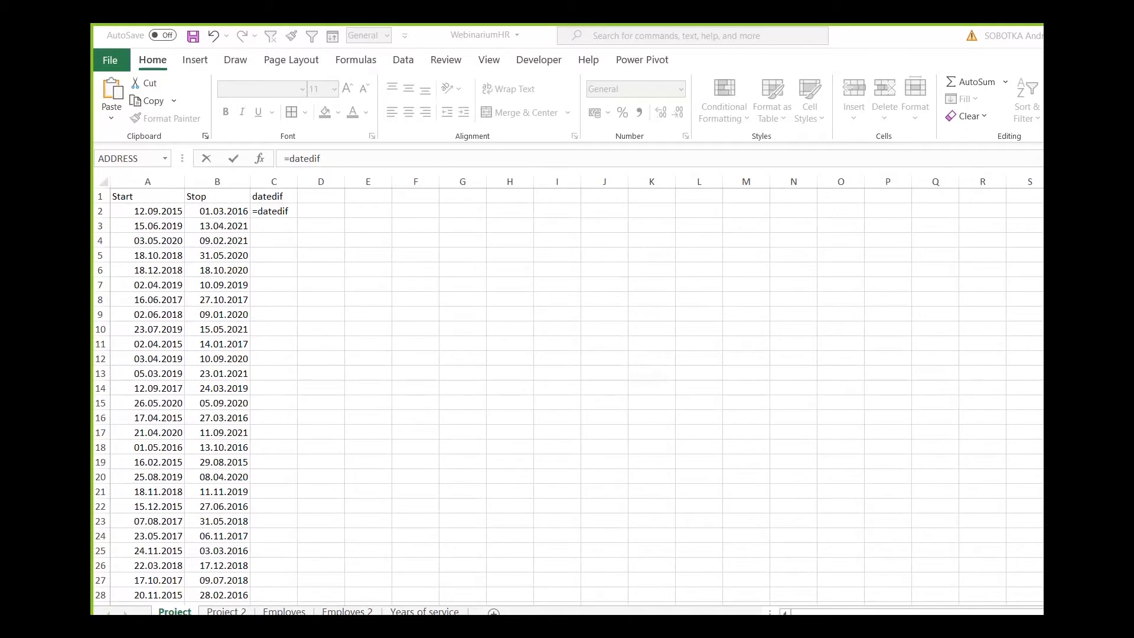
{"action": "left_click", "coordinate": [259, 220]}
{"action": "key", "text": "BackSpace"}
{"action": "key", "text": "BackSpace"}
{"action": "key", "text": "BackSpace"}
{"action": "key", "text": "BackSpace"}
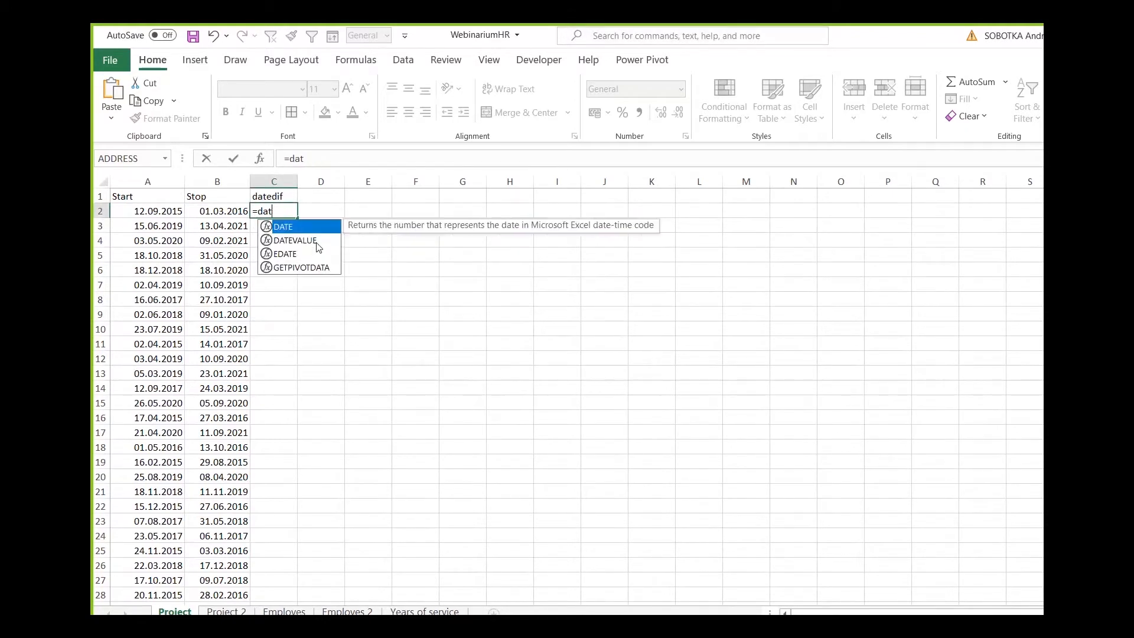
{"action": "type", "text": "e"}
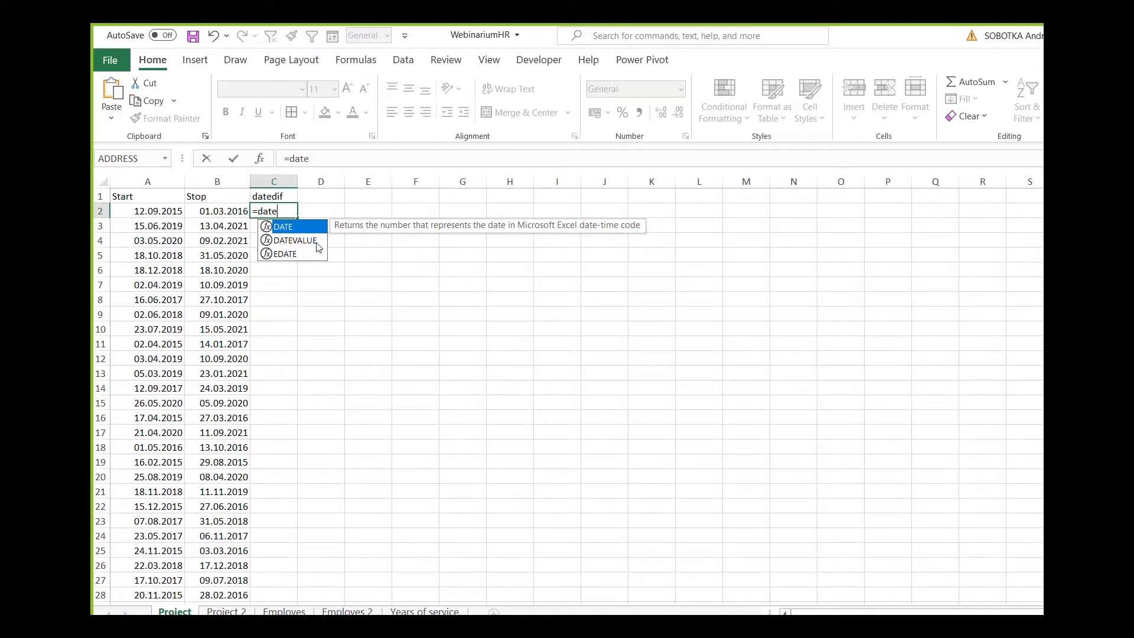
{"action": "type", "text": "dif"}
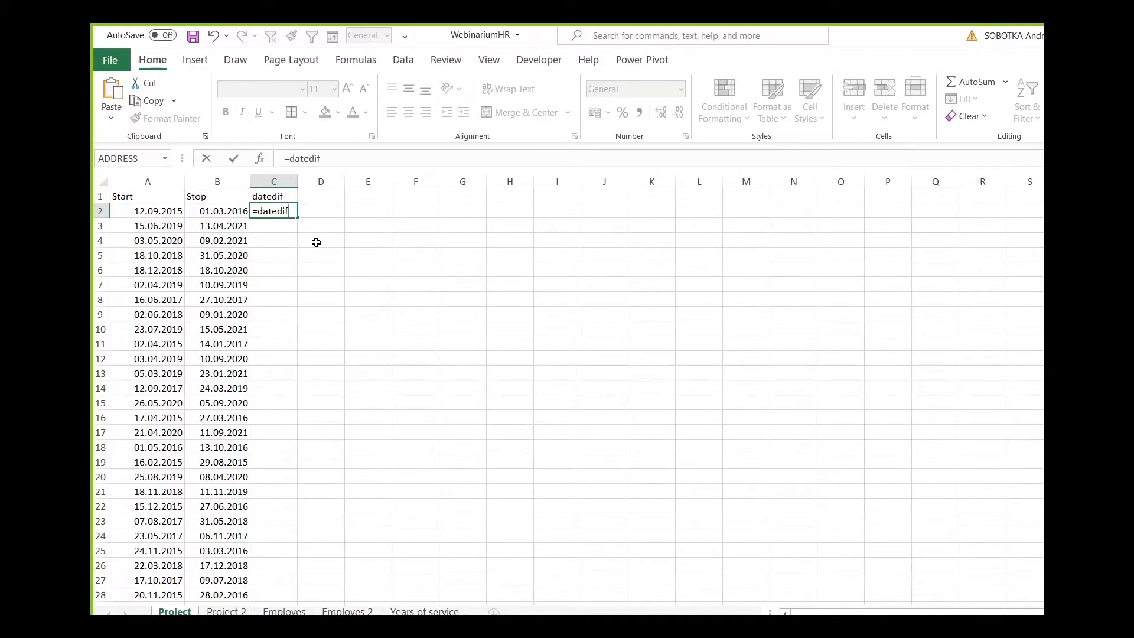
{"action": "type", "text": "("}
{"action": "key", "text": "Escape"}
Insert a text box covering about cells I3 to P22 and set its font size to 14.
{"action": "left_click", "coordinate": [195, 60]}
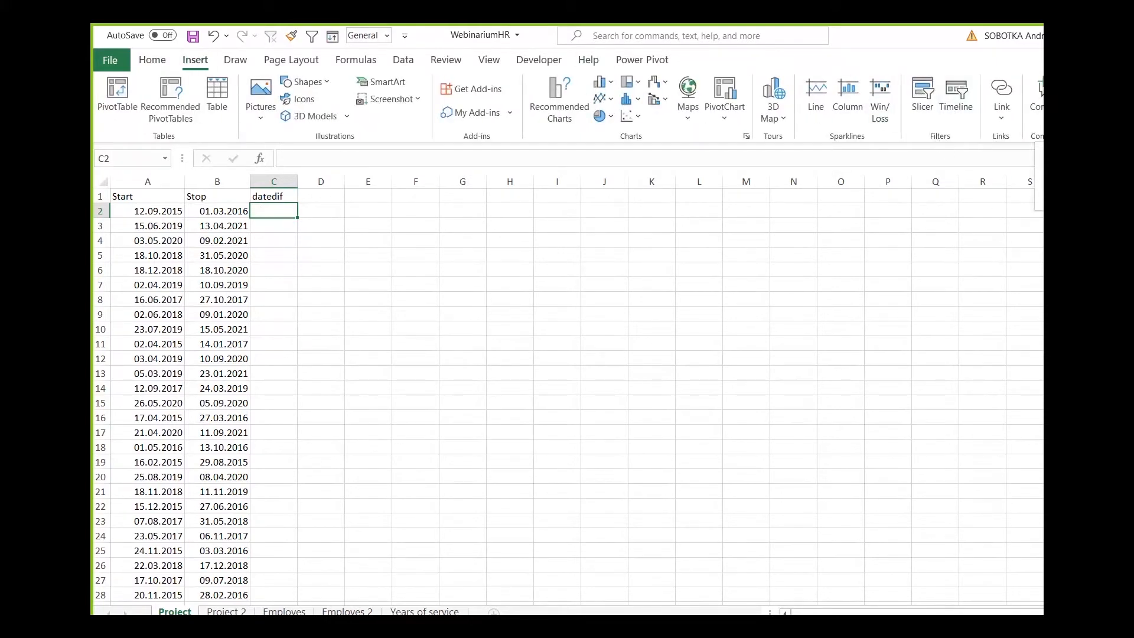
{"action": "mouse_move", "coordinate": [544, 218]}
{"action": "left_mouse_down"}
{"action": "mouse_move", "coordinate": [798, 431]}
{"action": "mouse_move", "coordinate": [919, 511]}
{"action": "left_mouse_up"}
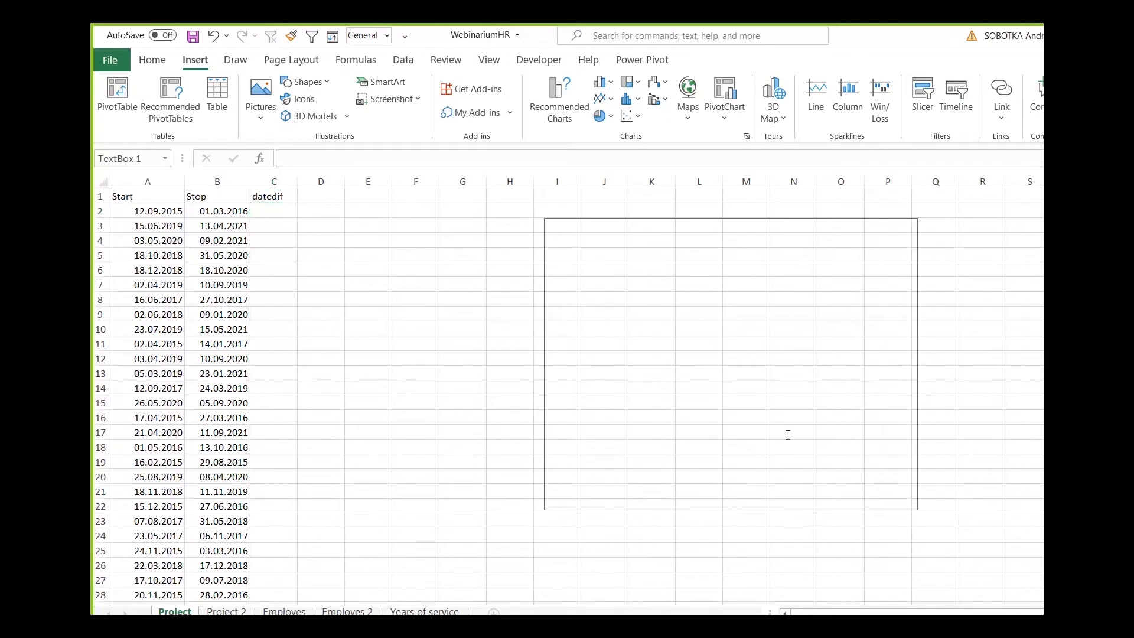
{"action": "scroll", "coordinate": [648, 271], "scroll_direction": "up", "scroll_amount": 3}
{"action": "scroll", "coordinate": [648, 270], "scroll_direction": "down", "scroll_amount": 3}
{"action": "scroll", "coordinate": [648, 271], "scroll_direction": "up", "scroll_amount": 1}
{"action": "scroll", "coordinate": [595, 278], "scroll_direction": "down", "scroll_amount": 1}
{"action": "scroll", "coordinate": [656, 252], "scroll_direction": "up", "scroll_amount": 1}
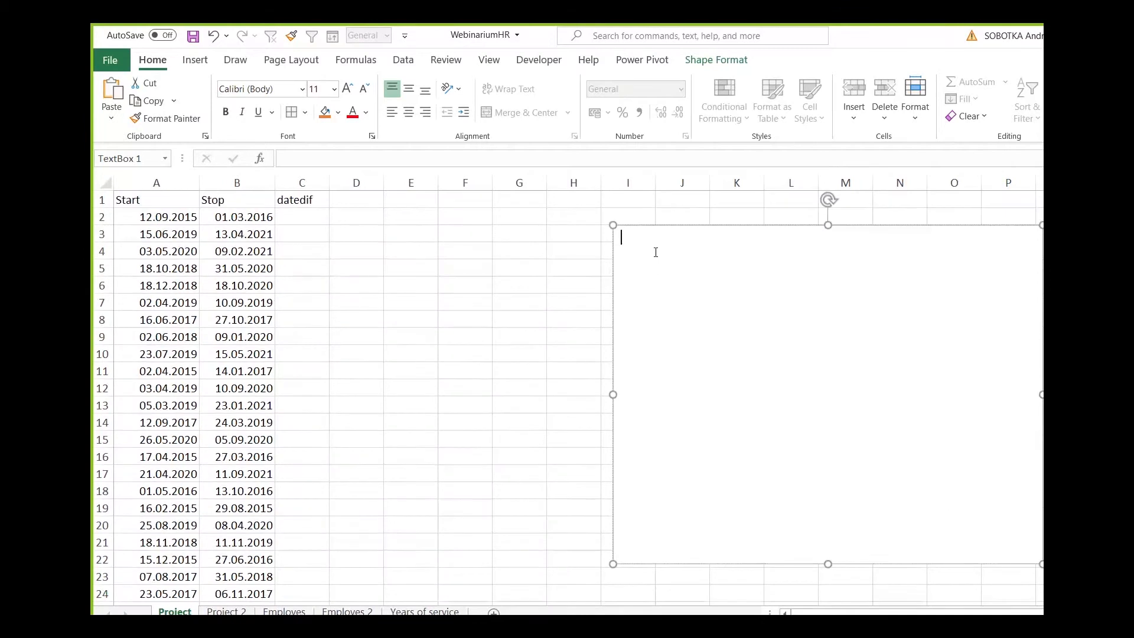
{"action": "left_click", "coordinate": [347, 89]}
{"action": "left_click", "coordinate": [348, 89]}
Write the syntax "=DATEDIF(I;II;III)" in the text box, followed by lines starting "I -" and "II -" with a blank line between them.
{"action": "type", "text": "=DATEDIF(I;II;III)"}
{"action": "key", "text": "Return"}
{"action": "type", "text": "I -"}
{"action": "key", "text": "Return"}
{"action": "key", "text": "Return"}
{"action": "type", "text": "II -"}
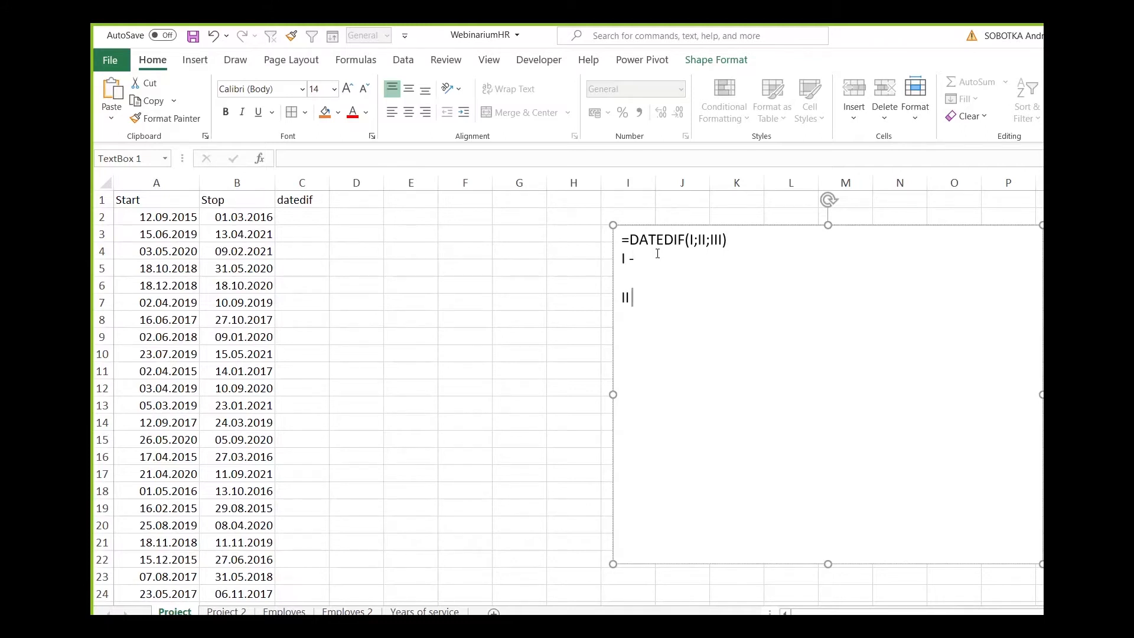
Complete the "I -" line in the text box with "start date - date from what we are counting".
{"action": "key", "text": "Up"}
{"action": "key", "text": "Up"}
{"action": "type", "text": "start date"}
{"action": "type", "text": "from w"}
{"action": "type", "text": "i"}
{"action": "key", "text": "BackSpace"}
{"action": "key", "text": "BackSpace"}
{"action": "key", "text": "BackSpace"}
{"action": "key", "text": "BackSpace"}
{"action": "key", "text": "BackSpace"}
{"action": "key", "text": "BackSpace"}
{"action": "type", "text": "date from what we are counting"}
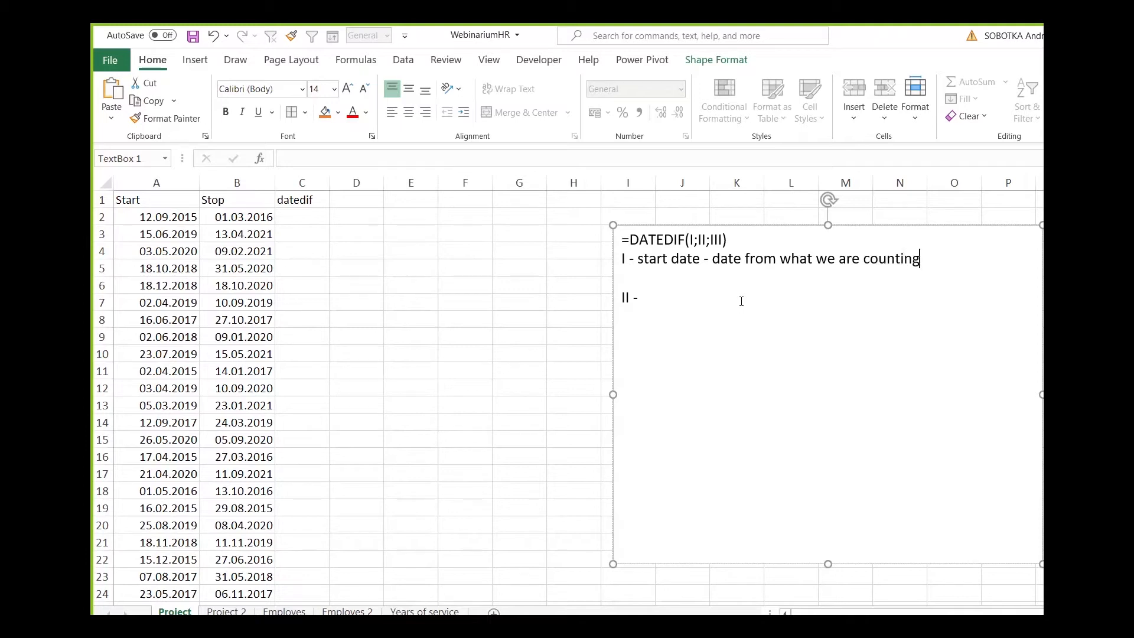
Complete the "II -" line in the text box with "stop date - date to what we are counting".
{"action": "key", "text": "Down"}
{"action": "key", "text": "Down"}
{"action": "type", "text": "stop date - date to w"}
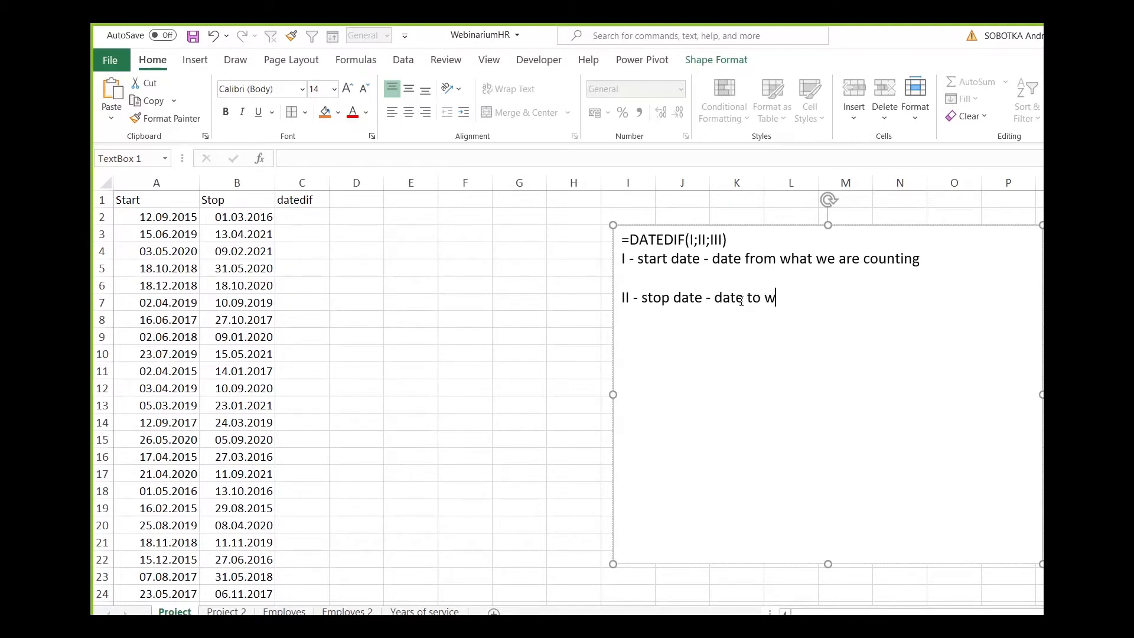
{"action": "type", "text": "hat we are counting"}
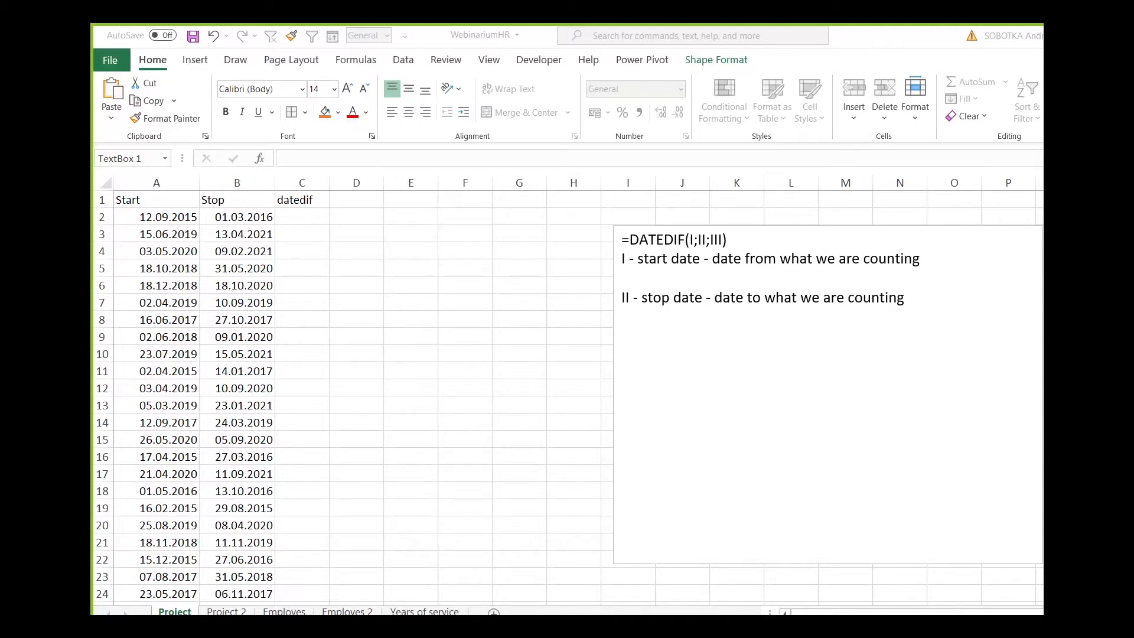
Replace the word "what" with "which" in both the start date and stop date lines.
{"action": "left_click", "coordinate": [783, 261]}
{"action": "left_click_drag", "start_coordinate": [810, 264], "coordinate": [792, 264]}
{"action": "key", "text": "BackSpace"}
{"action": "type", "text": "ich"}
{"action": "key", "text": "Down"}
{"action": "key", "text": "Down"}
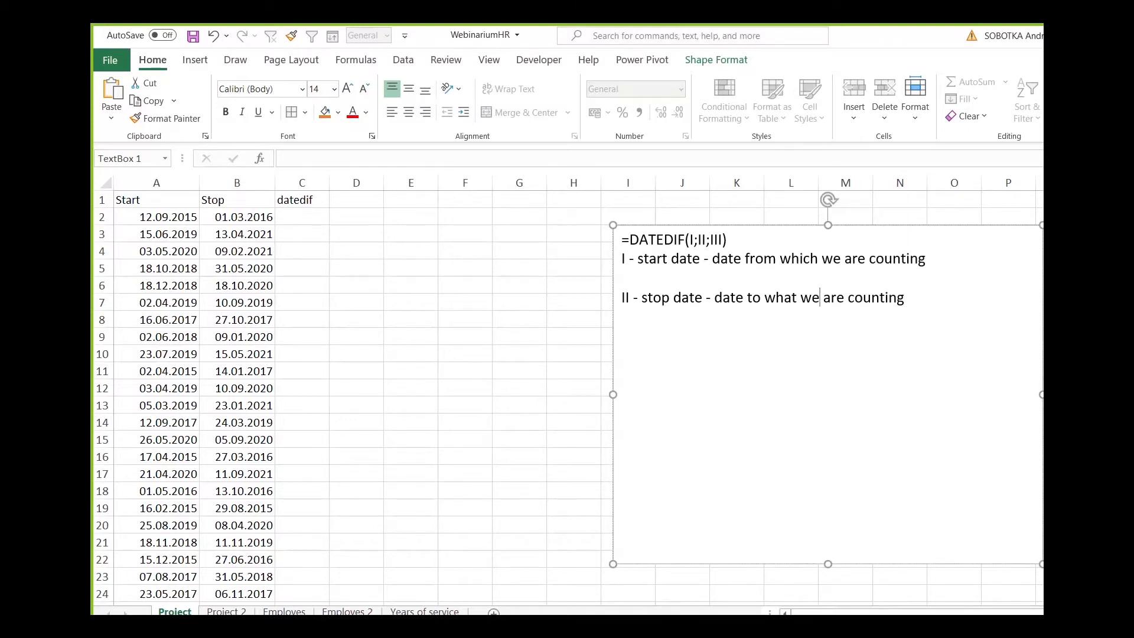
{"action": "left_click_drag", "start_coordinate": [795, 298], "coordinate": [783, 299]}
{"action": "key", "text": "BackSpace"}
{"action": "type", "text": "ich"}
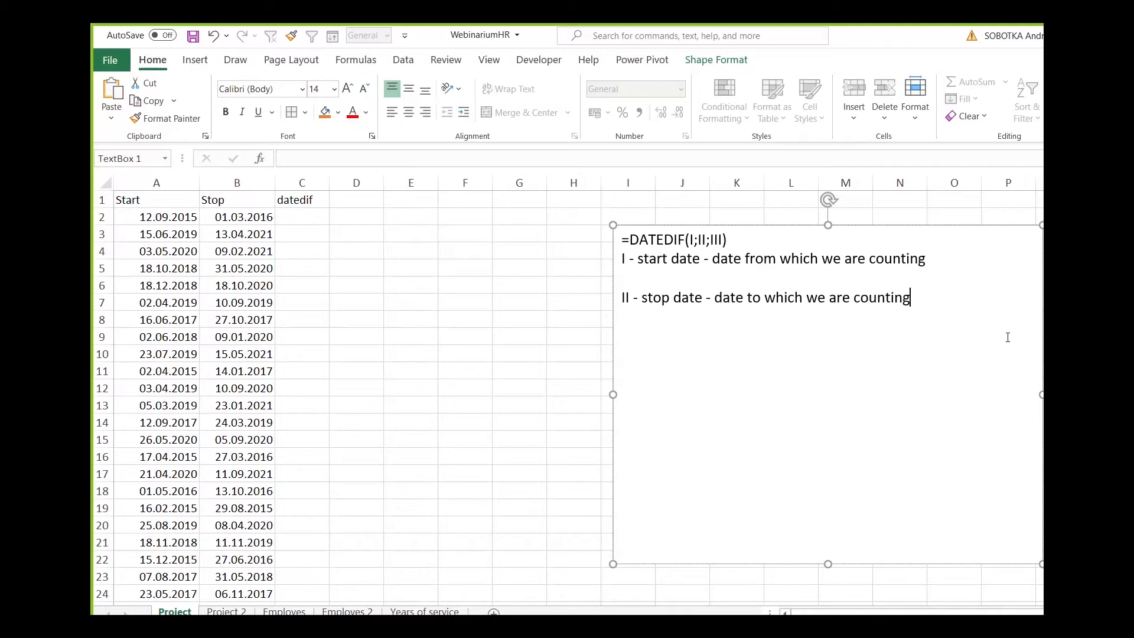
Below the stop date line, leave a blank line and add "III can be:" with the option "M" in quotation marks underneath.
{"action": "key", "text": "Return"}
{"action": "key", "text": "Return"}
{"action": "key", "text": "BackSpace"}
{"action": "key", "text": "BackSpace"}
{"action": "key", "text": "Return"}
{"action": "key", "text": "Return"}
{"action": "type", "text": "III"}
{"action": "type", "text": "\"M\""}
{"action": "key", "text": "Left"}
{"action": "key", "text": "Left"}
{"action": "key", "text": "Left"}
{"action": "key", "text": "Return"}
{"action": "type", "text": "can be:"}
Describe the quoted "M" option by adding "- count months" after it.
{"action": "key", "text": "Down"}
{"action": "key", "text": "Right"}
{"action": "type", "text": "- count months"}
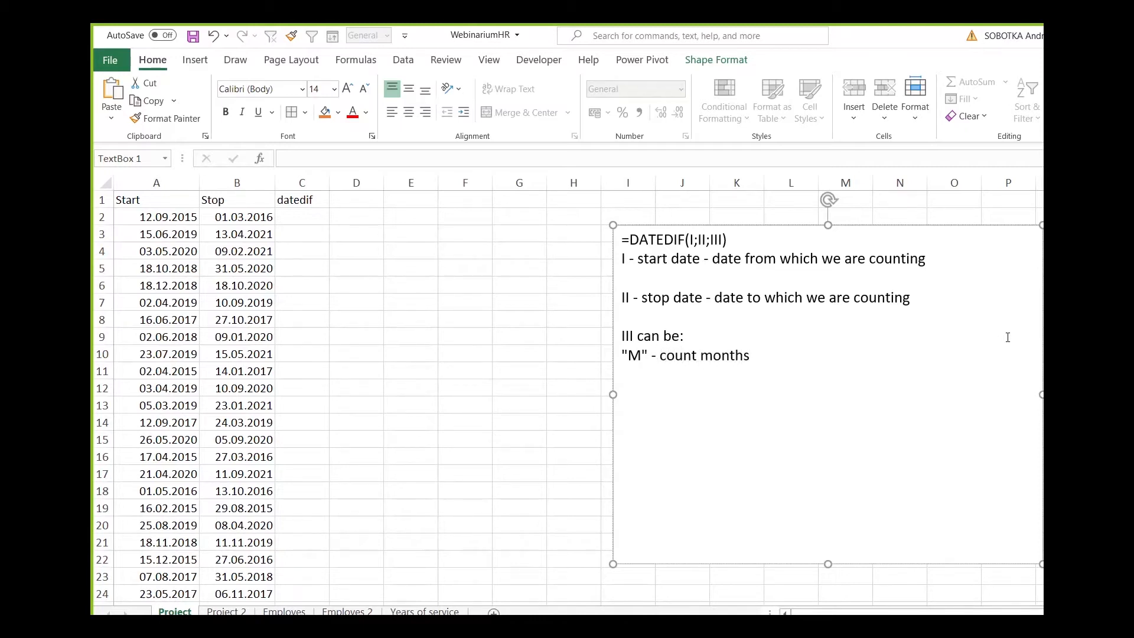
Add a line reading "Y" - count years, with the Y in quotation marks, below the months option in the text box.
{"action": "key", "text": "Return"}
{"action": "type", "text": "\"Y\" - count years"}
{"action": "key", "text": "Return"}
Add a line reading "D" - count days, with the D in quotation marks, below the years option.
{"action": "type", "text": "\"D\" - count days"}
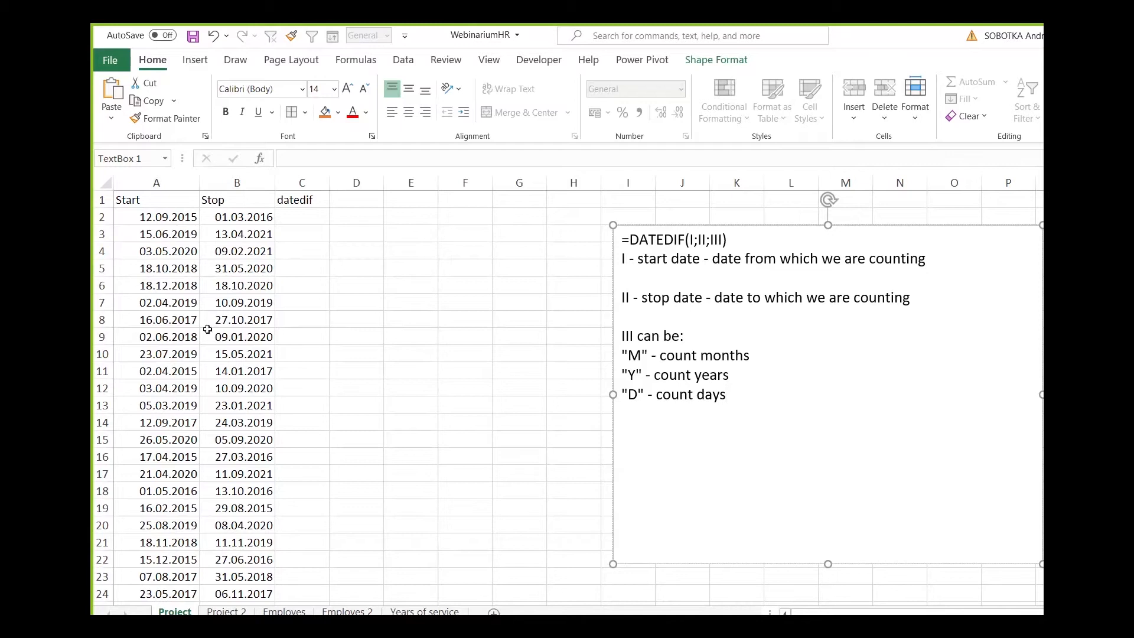
Enter =DATEDIF(A2;B2;"M") in C2 to count the months between the first row's start and stop dates.
{"action": "left_click", "coordinate": [324, 217]}
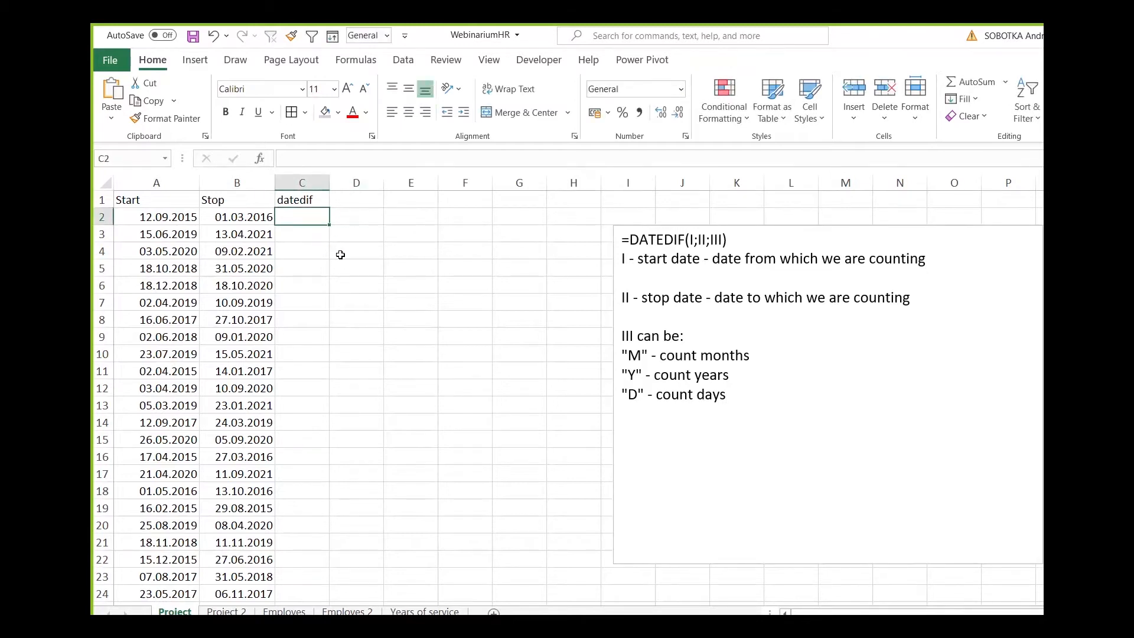
{"action": "left_click", "coordinate": [136, 217]}
{"action": "left_click", "coordinate": [235, 217]}
{"action": "left_click", "coordinate": [310, 215]}
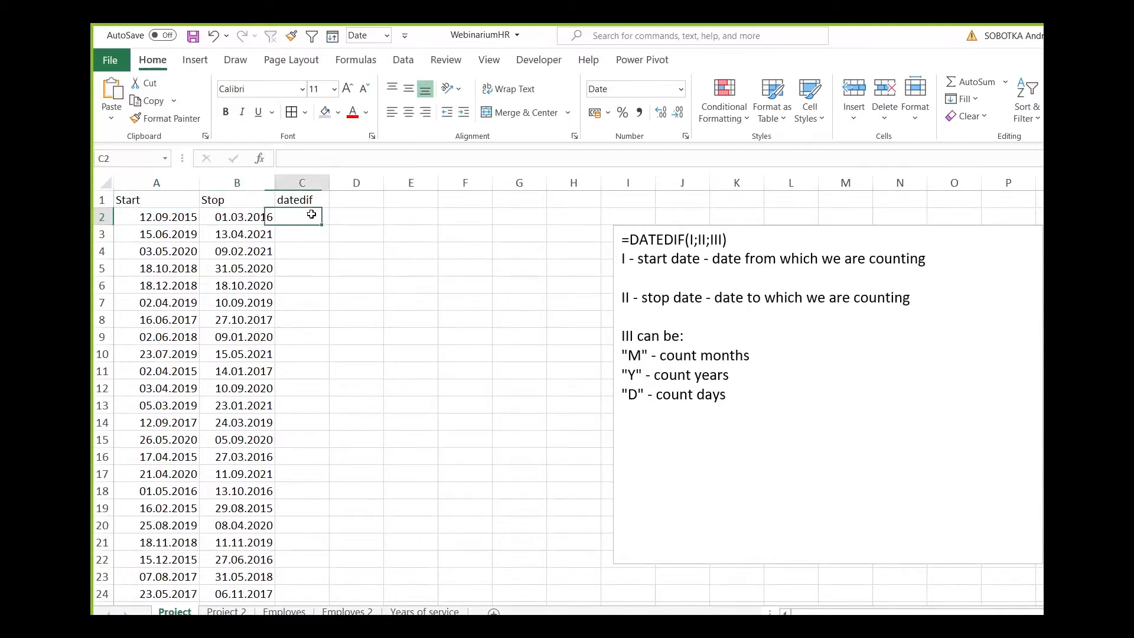
{"action": "type", "text": "=datedif("}
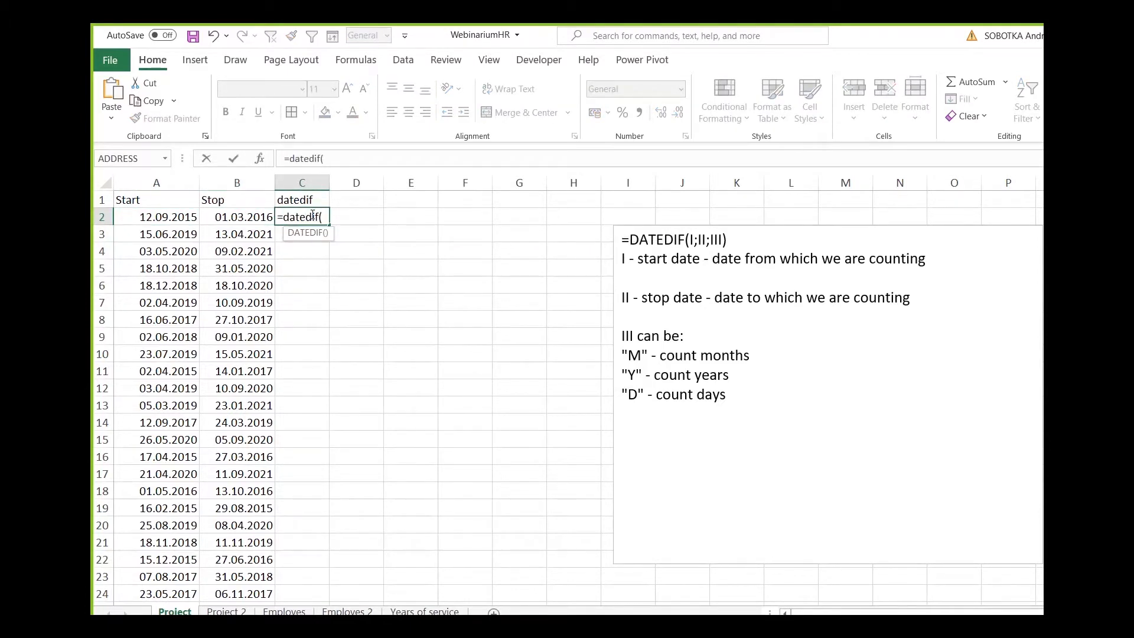
{"action": "left_click", "coordinate": [188, 218]}
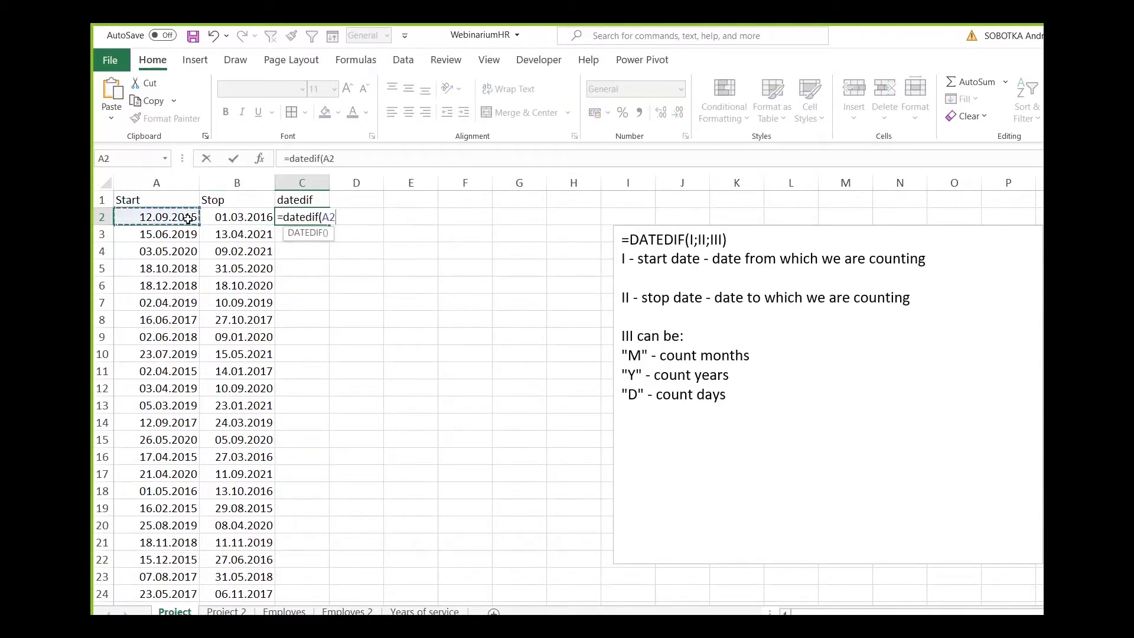
{"action": "type", "text": ";"}
{"action": "left_click", "coordinate": [239, 218]}
{"action": "type", "text": "\\;"}
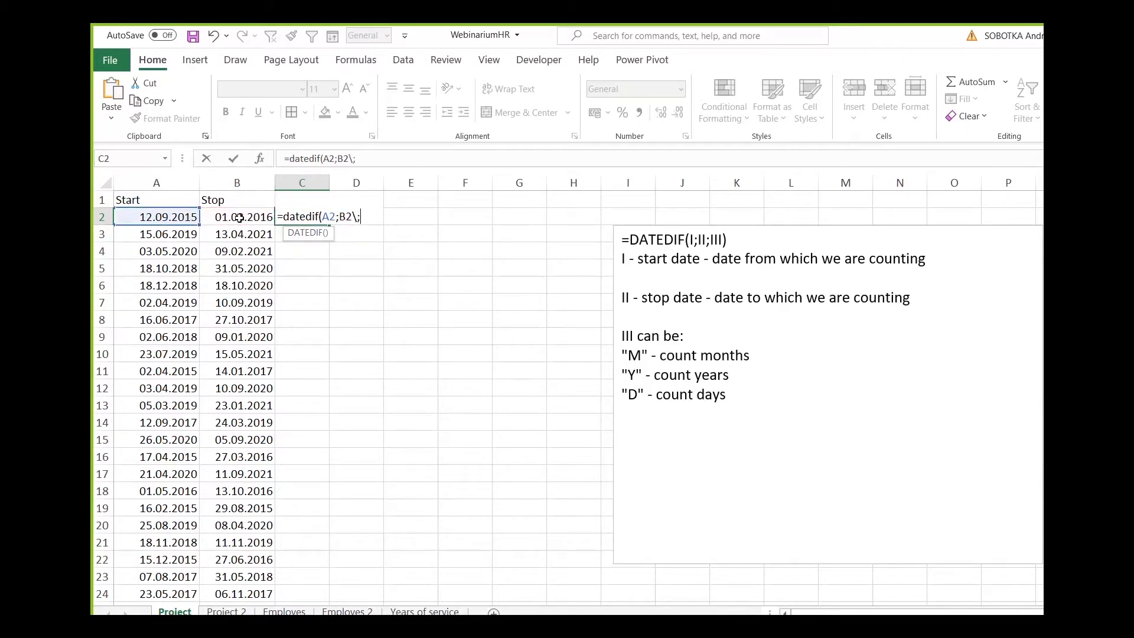
{"action": "key", "text": "BackSpace"}
{"action": "key", "text": "BackSpace"}
{"action": "type", "text": ";\""}
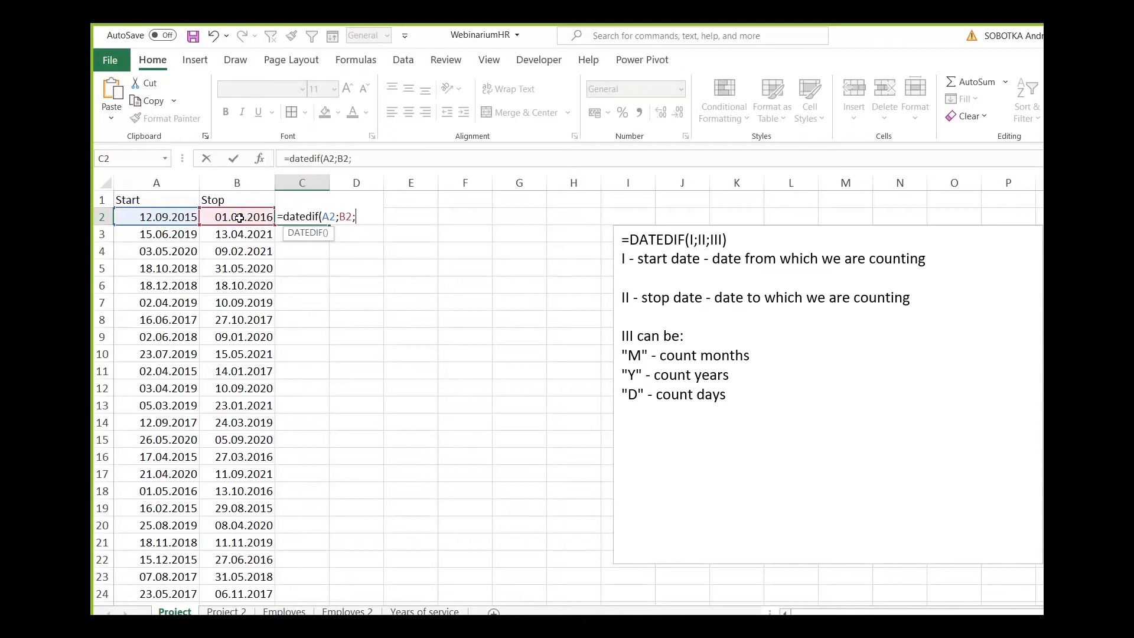
{"action": "type", "text": "M\")"}
{"action": "key", "text": "Return"}
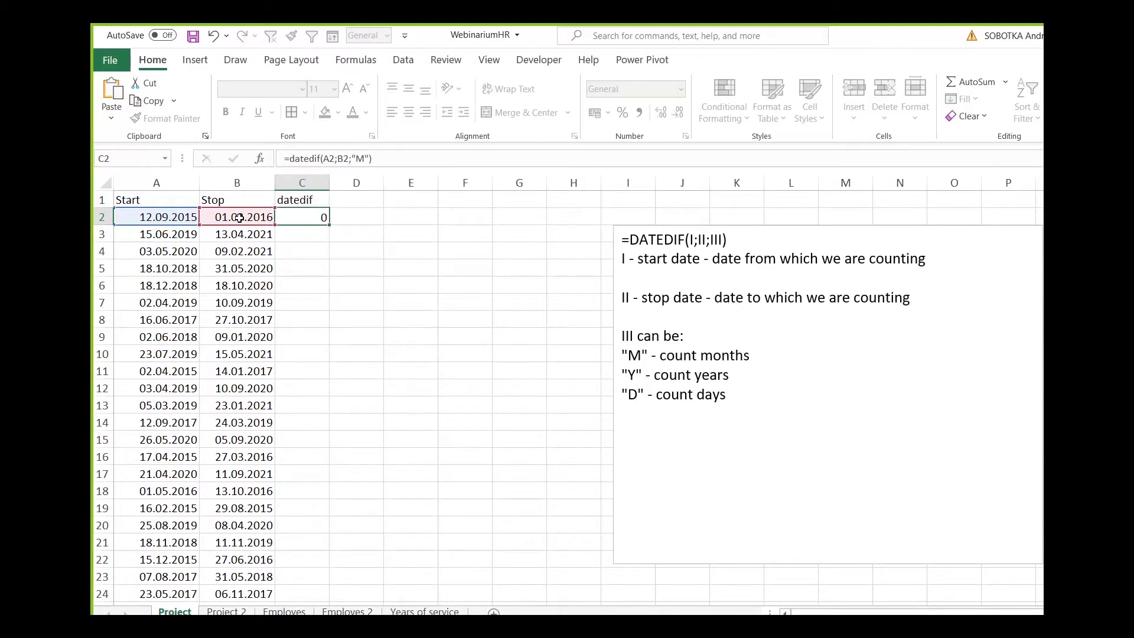
Fill the DATEDIF formula from C2 down the whole datedif column and widen column C.
{"action": "left_click", "coordinate": [316, 216]}
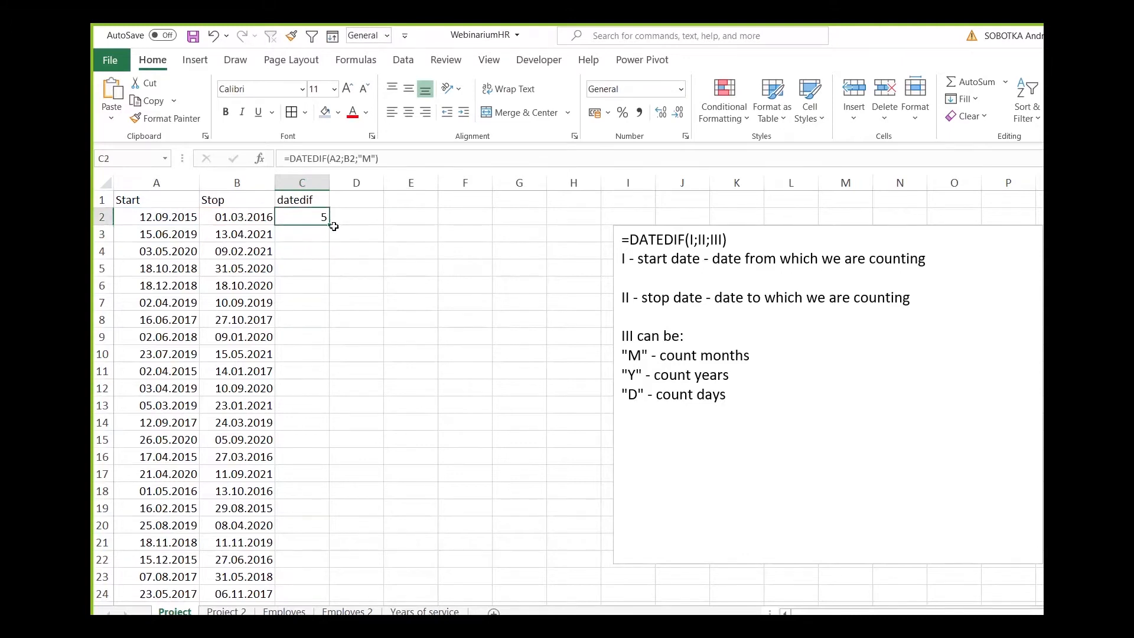
{"action": "double_click", "coordinate": [329, 230]}
{"action": "left_click_drag", "start_coordinate": [331, 184], "coordinate": [361, 184]}
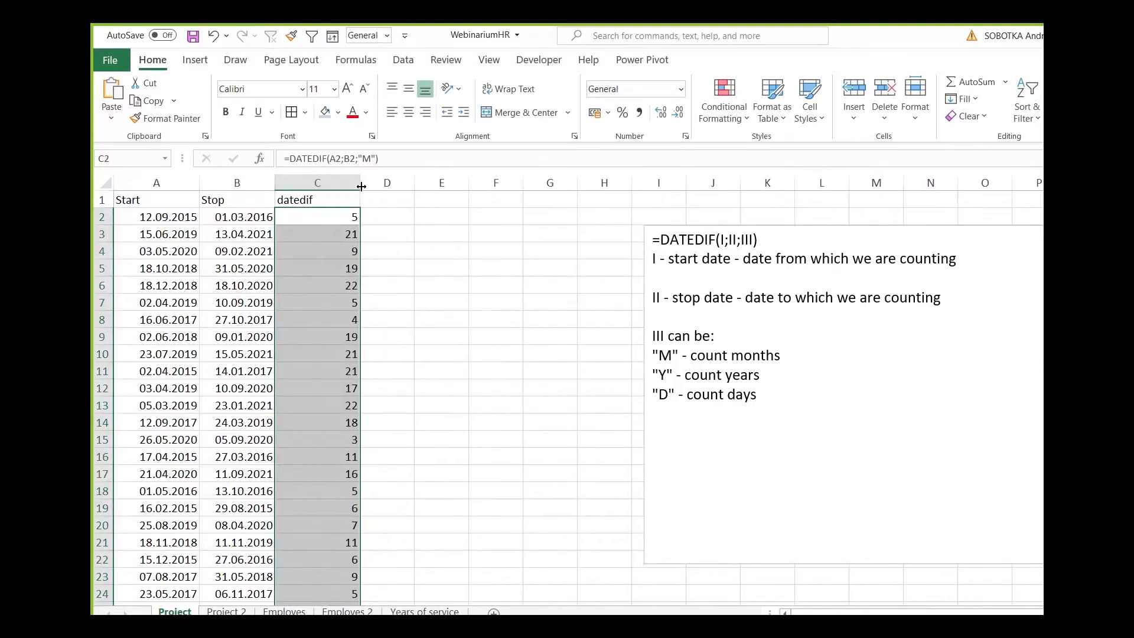
Change the day of the stop date in B2 so that it reads 25.03.2016.
{"action": "left_click", "coordinate": [336, 218]}
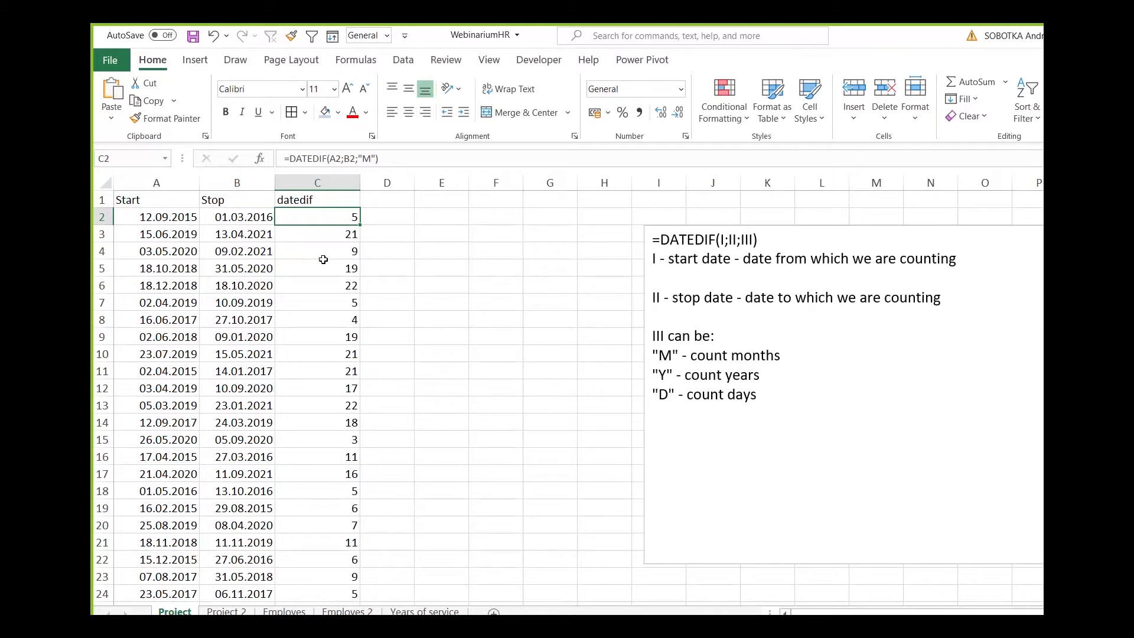
{"action": "left_click", "coordinate": [149, 213]}
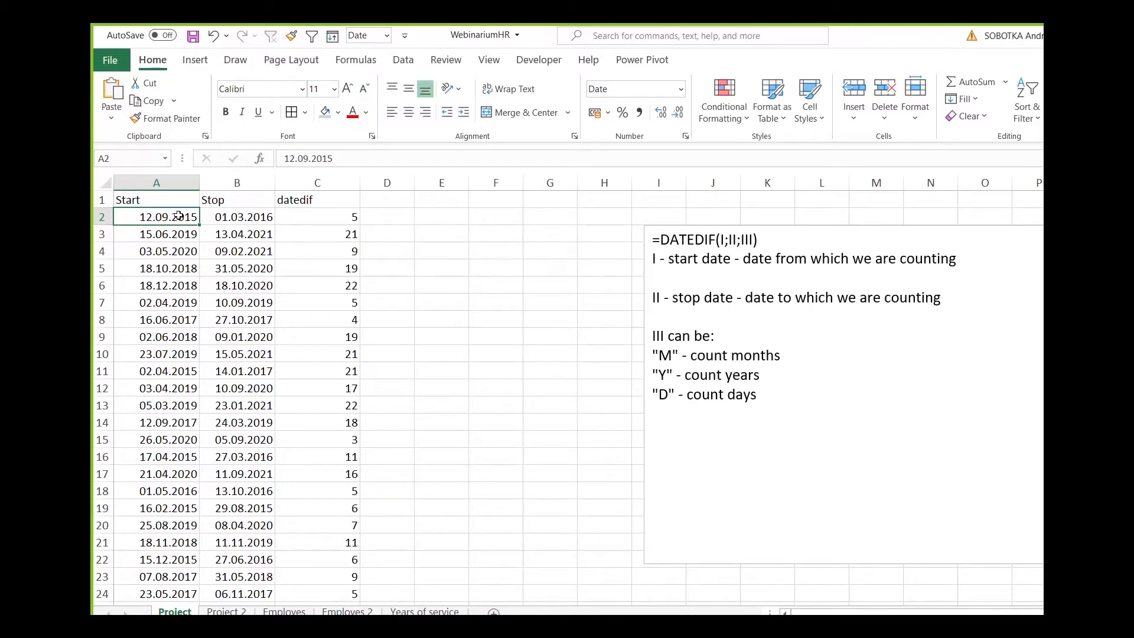
{"action": "left_click", "coordinate": [227, 216]}
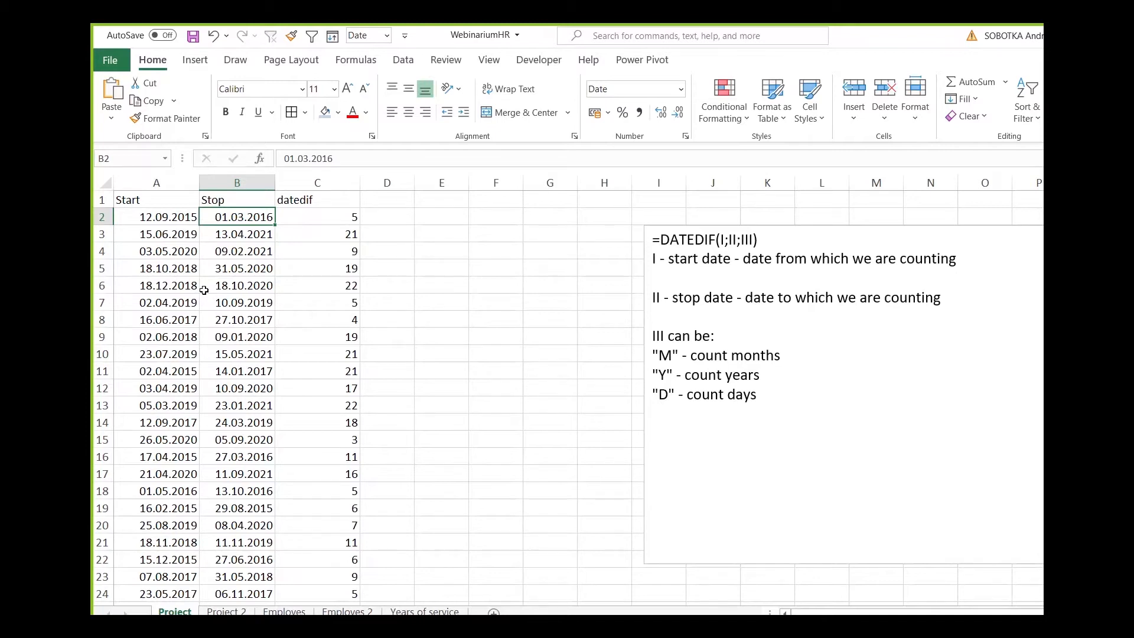
{"action": "left_click_drag", "start_coordinate": [294, 158], "coordinate": [284, 158]}
{"action": "type", "text": "25"}
{"action": "key", "text": "Return"}
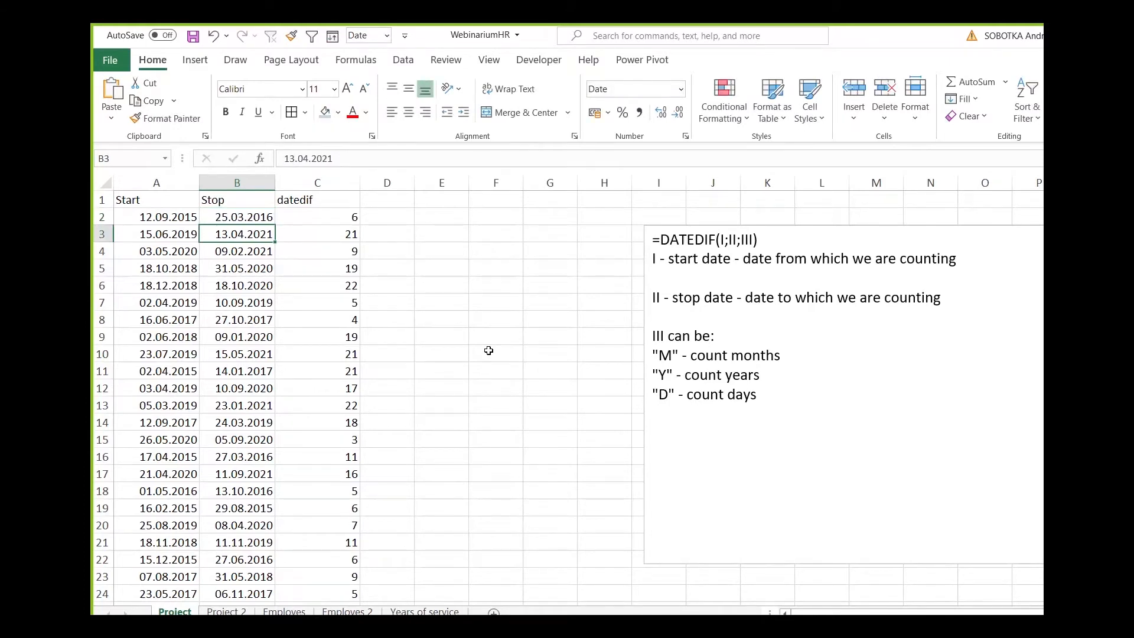
Compare the start and stop dates in row 2 with the month count that DATEDIF returns.
{"action": "key", "text": "Up"}
{"action": "key", "text": "Right"}
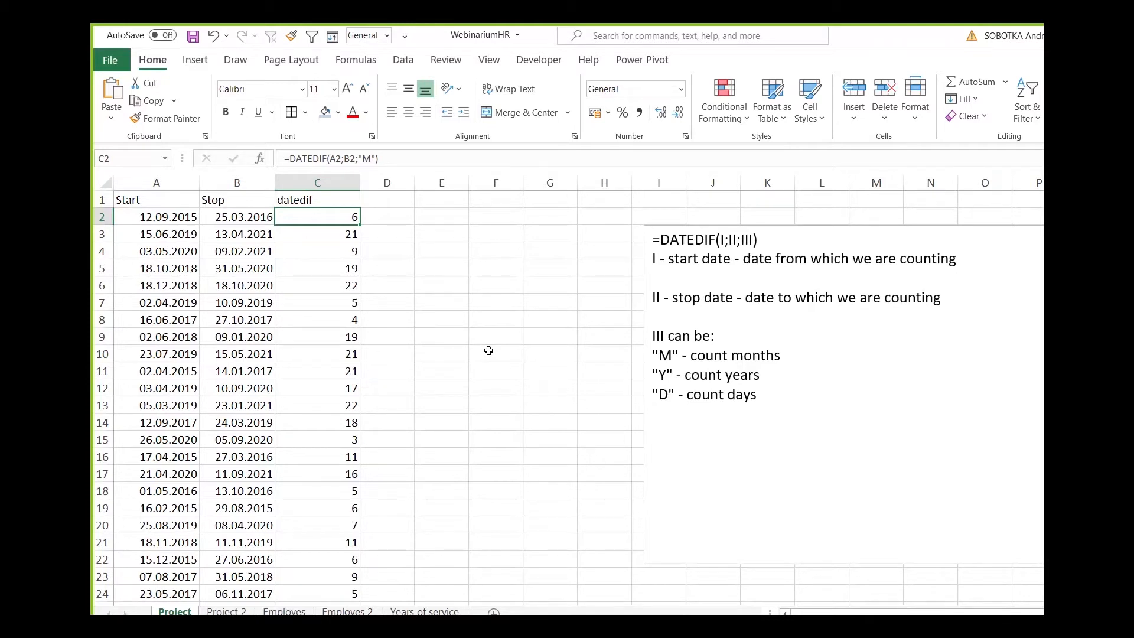
{"action": "key", "text": "Left"}
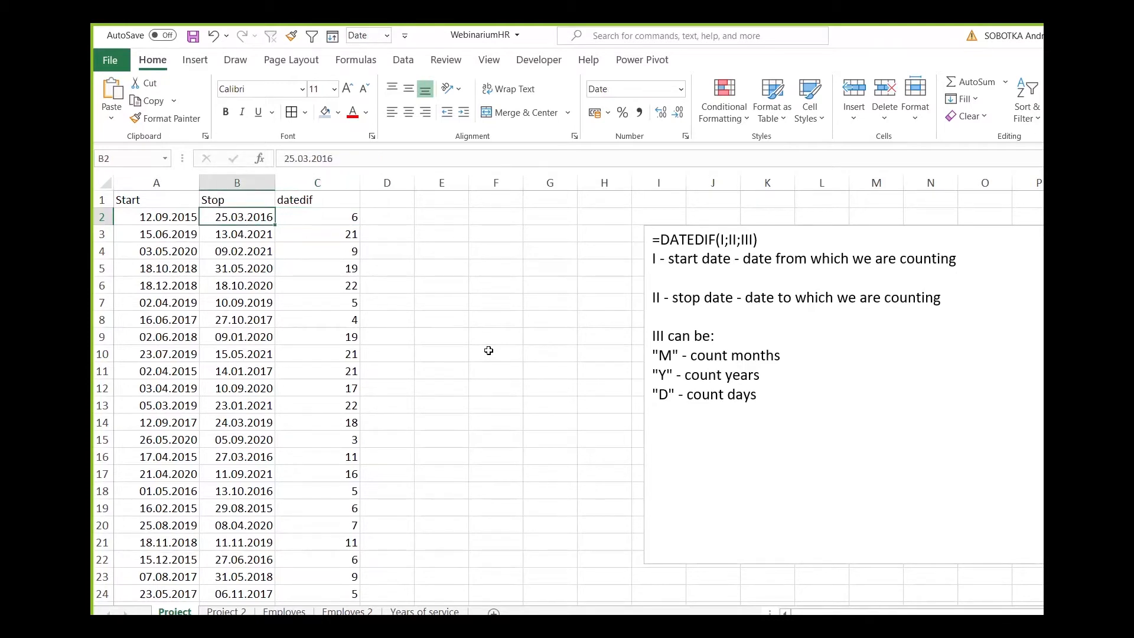
{"action": "key", "text": "Left"}
{"action": "key", "text": "Right"}
{"action": "key", "text": "Left"}
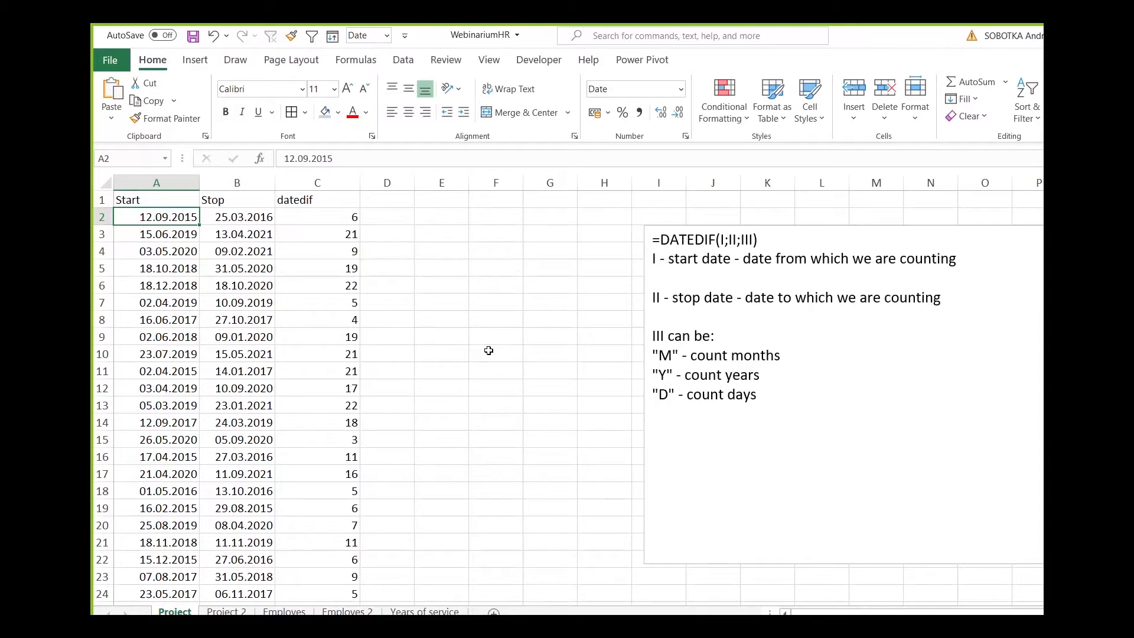
{"action": "key", "text": "Right"}
{"action": "key", "text": "Right"}
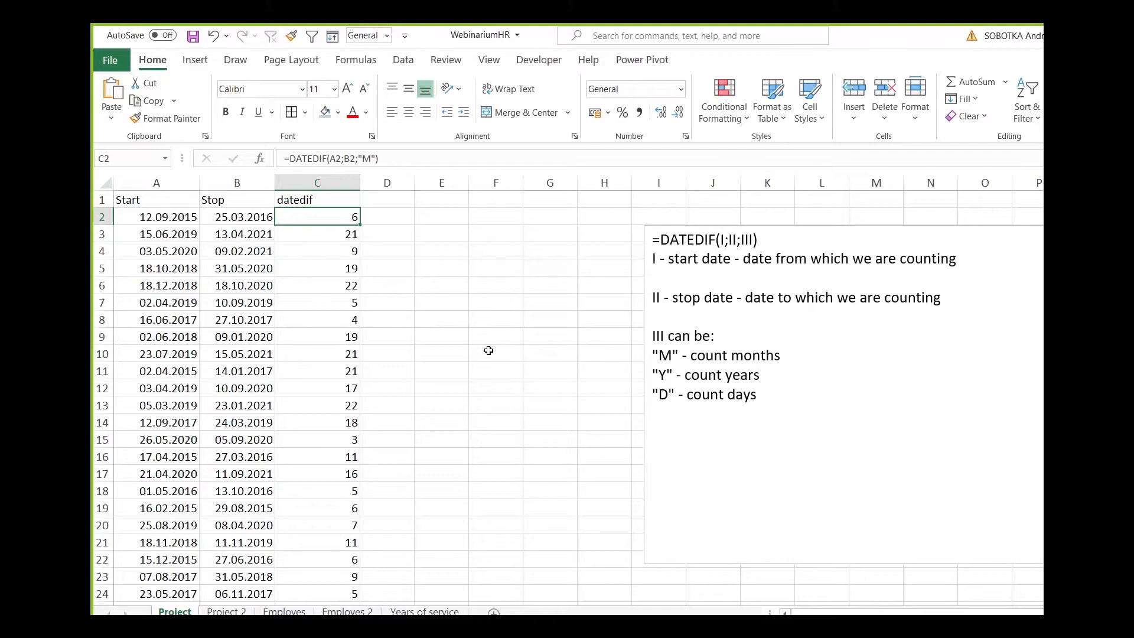
{"action": "key", "text": "Left"}
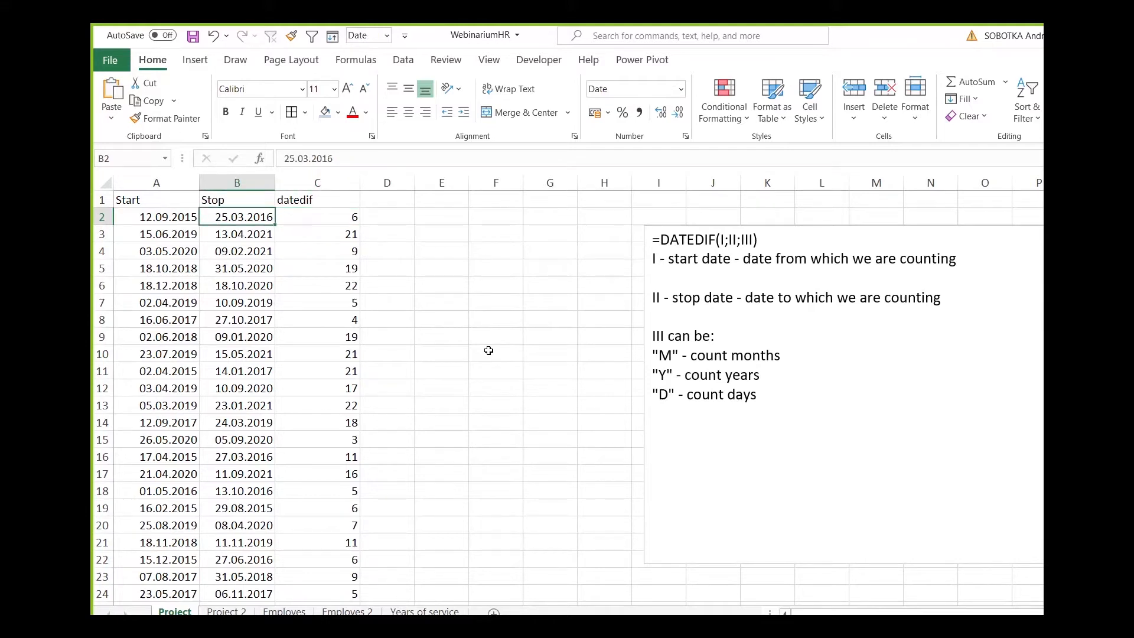
{"action": "key", "text": "Right"}
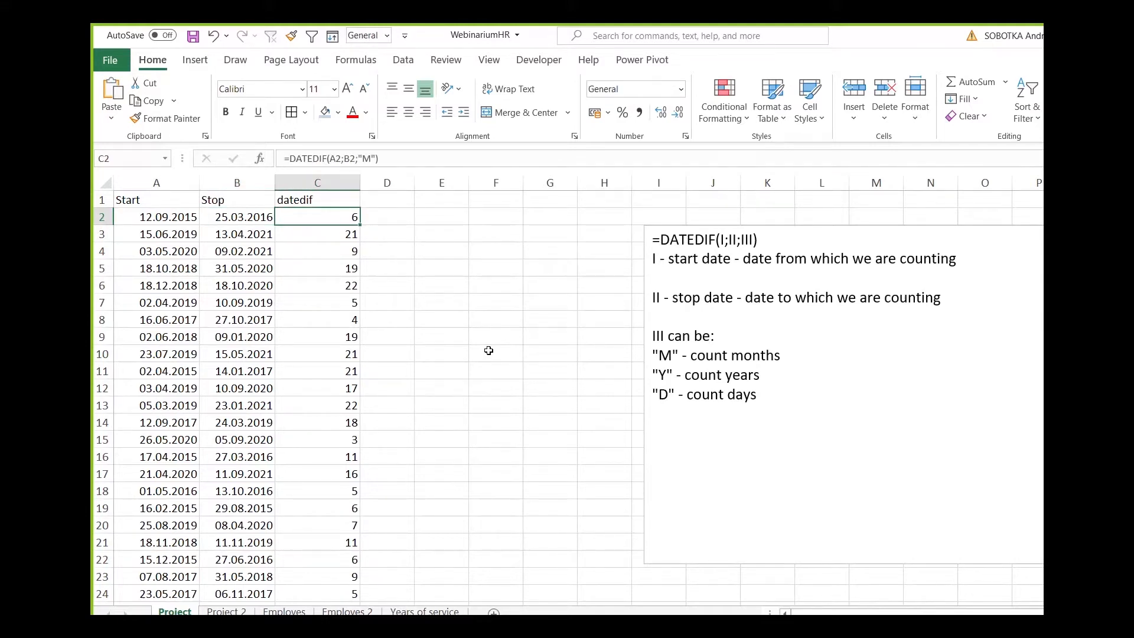
{"action": "key", "text": "Down"}
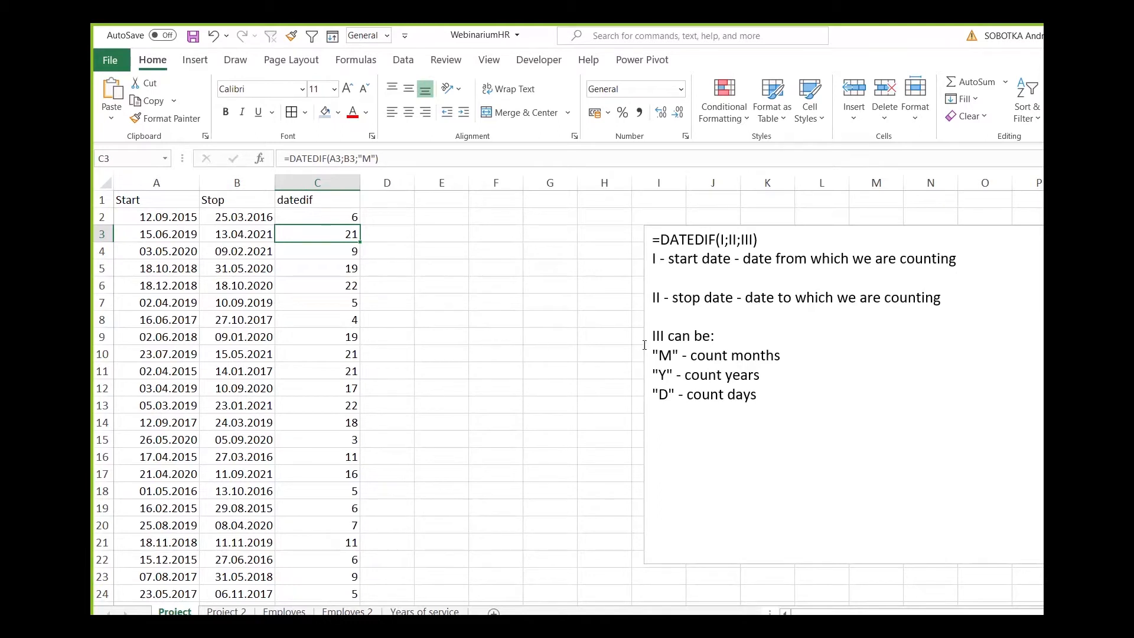
Copy the DATEDIF notes text box to the Employes sheet and place it beside the hire dates, starting around column G.
{"action": "left_click", "coordinate": [667, 374]}
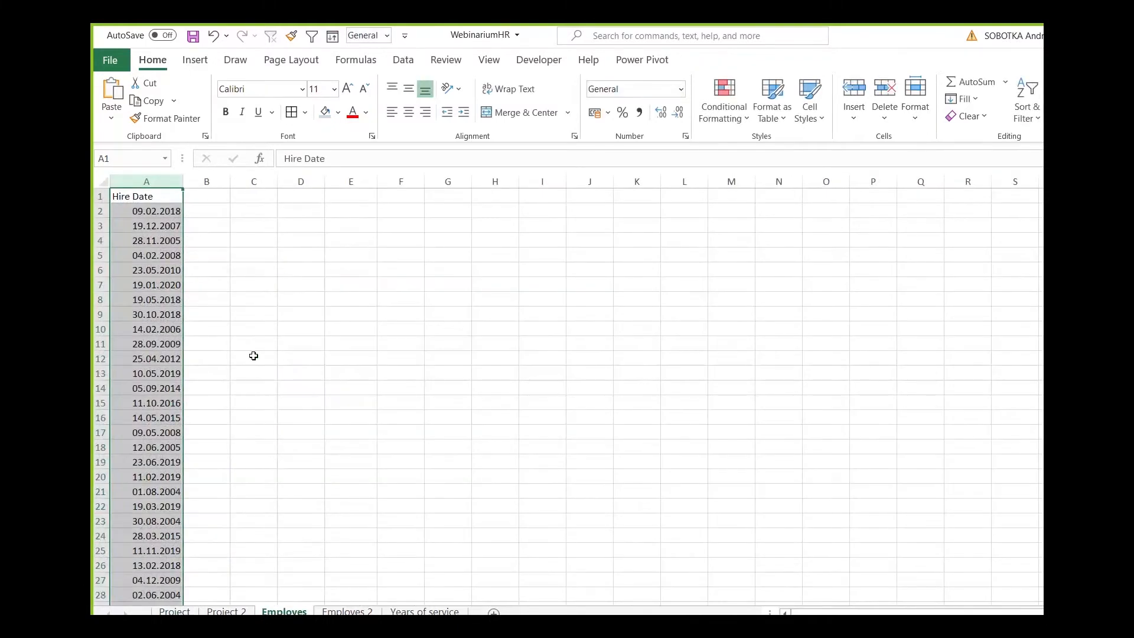
{"action": "left_click", "coordinate": [206, 214]}
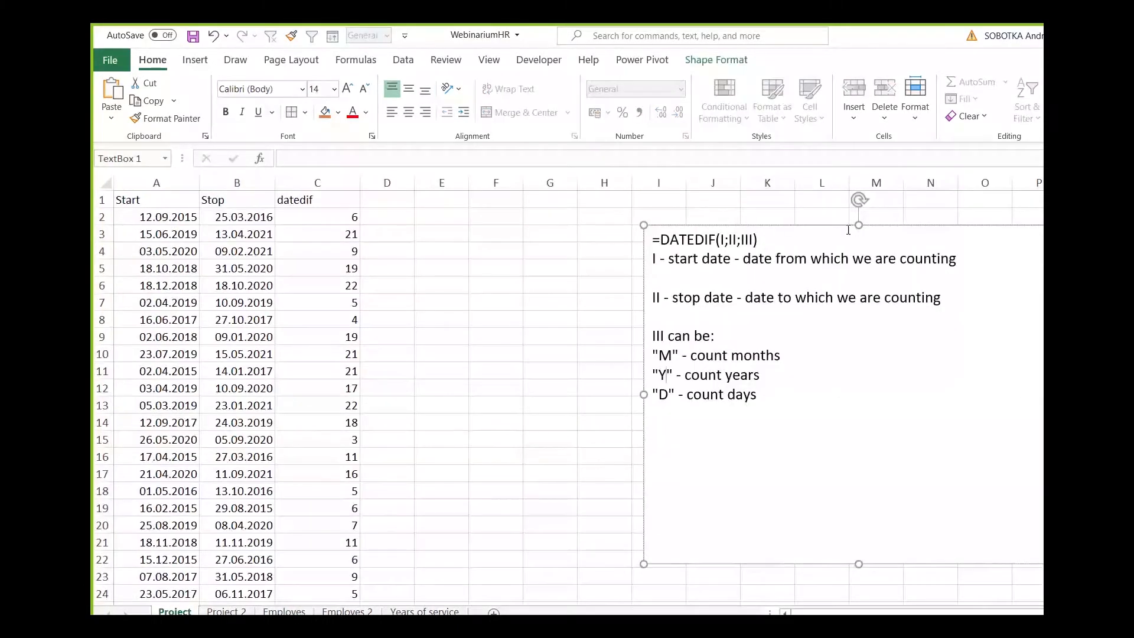
{"action": "left_click", "coordinate": [821, 226]}
{"action": "right_click", "coordinate": [821, 222]}
{"action": "left_click", "coordinate": [855, 255]}
{"action": "left_click", "coordinate": [284, 611]}
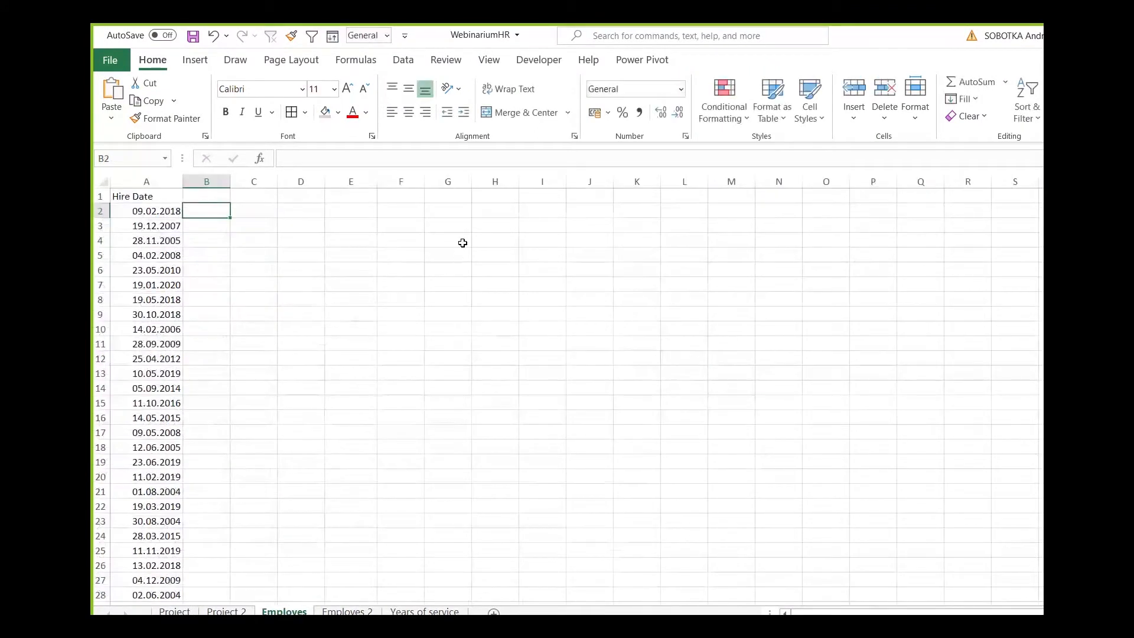
{"action": "left_click", "coordinate": [395, 225]}
{"action": "key", "text": "ctrl+v"}
{"action": "left_click_drag", "start_coordinate": [541, 219], "coordinate": [598, 220]}
Enter the header "Years of service" in B1, next to Hire Date.
{"action": "left_click", "coordinate": [185, 196]}
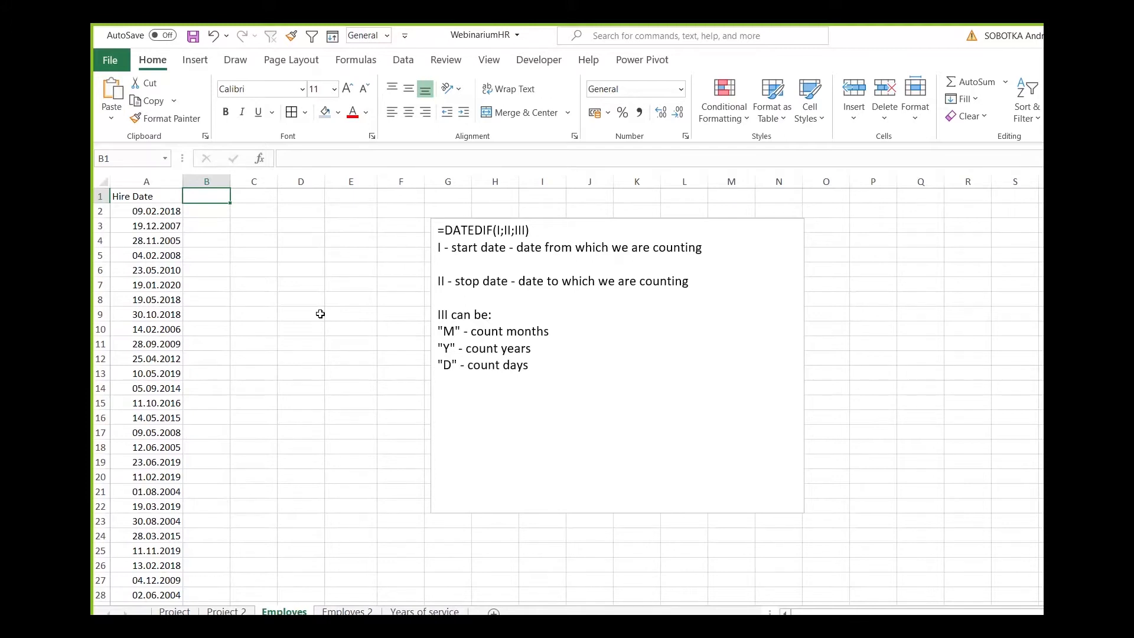
{"action": "type", "text": "Yea"}
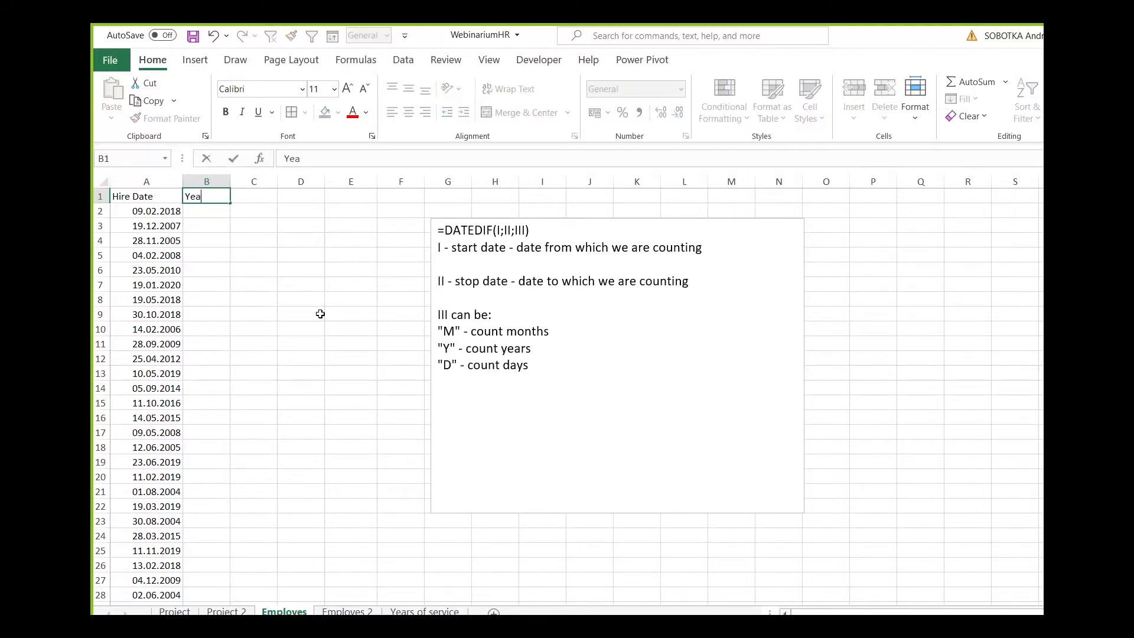
{"action": "type", "text": "rs of service"}
{"action": "key", "text": "Return"}
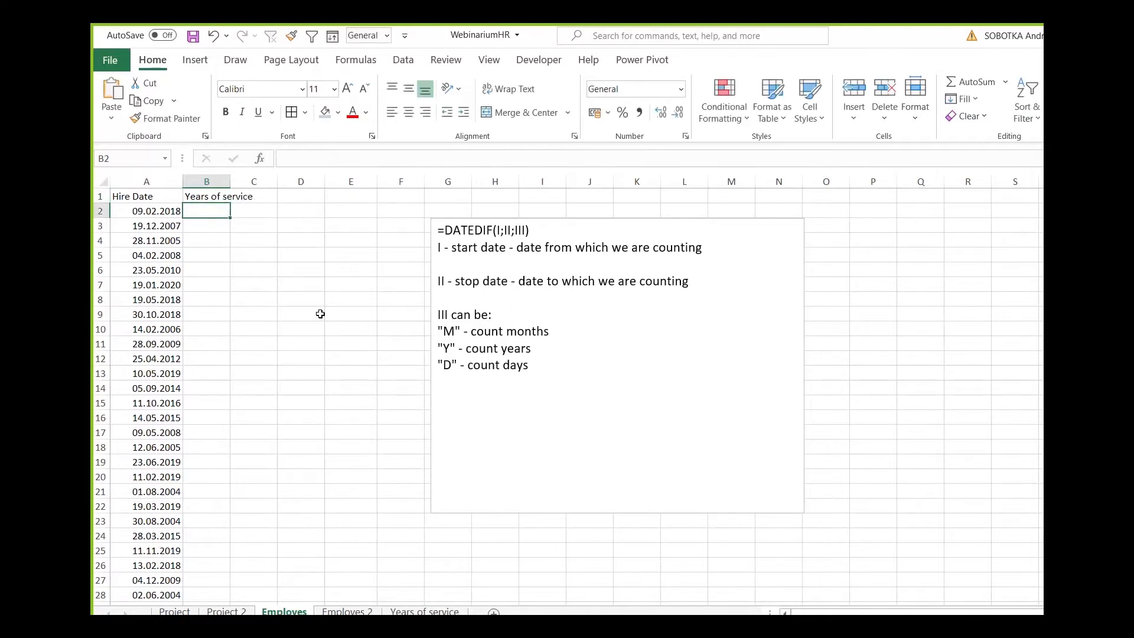
{"action": "type", "text": "-date"}
{"action": "key", "text": "Escape"}
{"action": "key", "text": "Escape"}
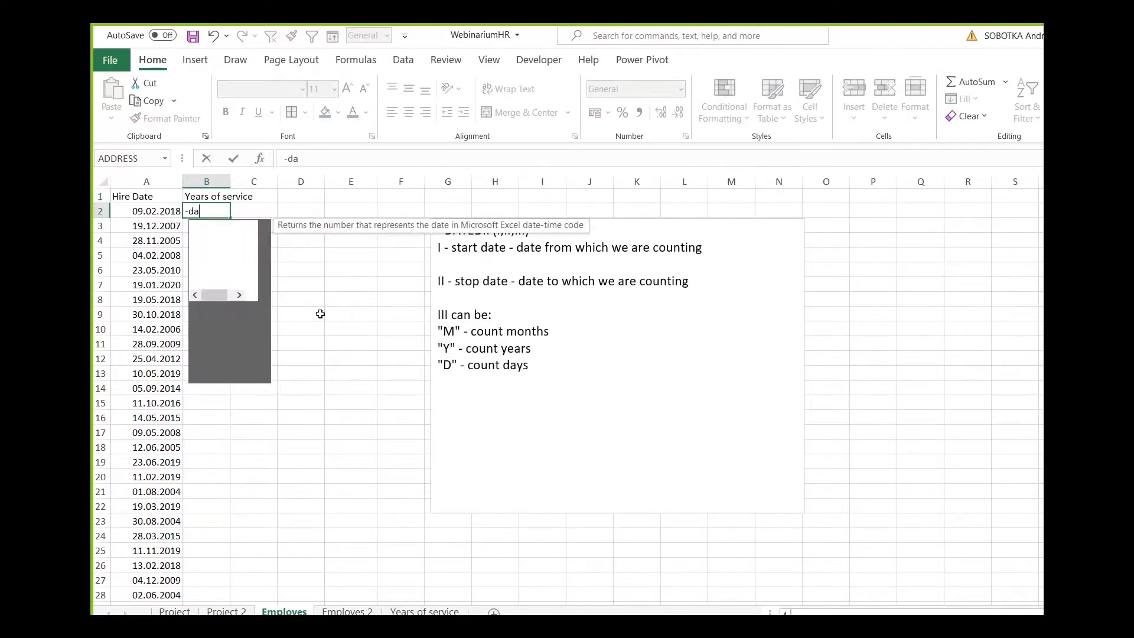
{"action": "key", "text": "Right"}
{"action": "key", "text": "Right"}
{"action": "key", "text": "Right"}
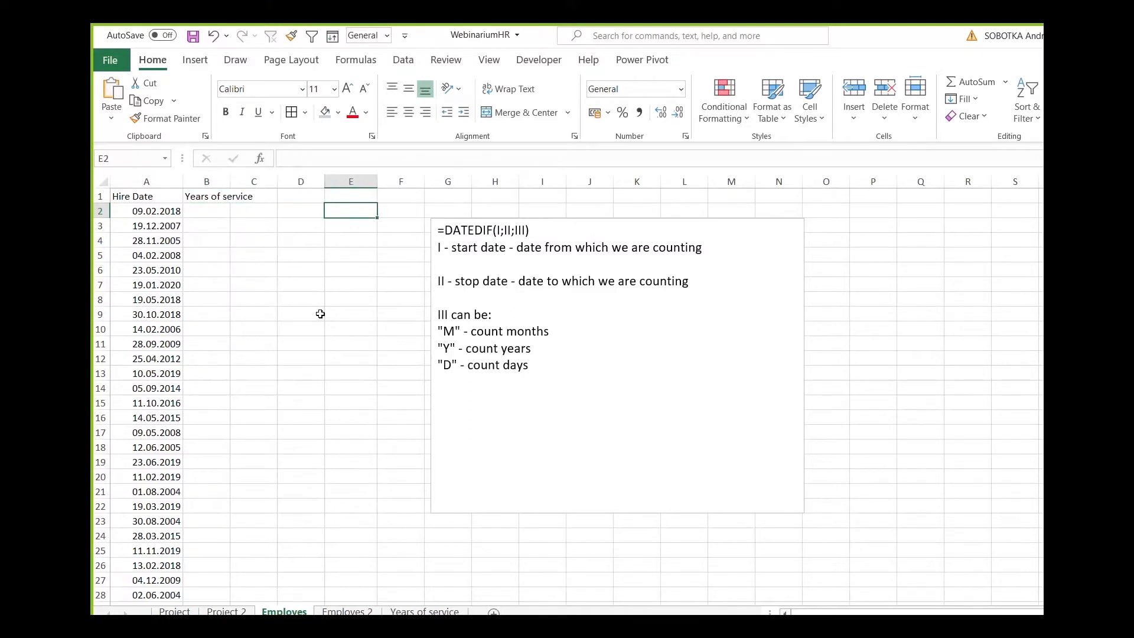
Autofit column B to the width of its "Years of service" header.
{"action": "left_click", "coordinate": [168, 213]}
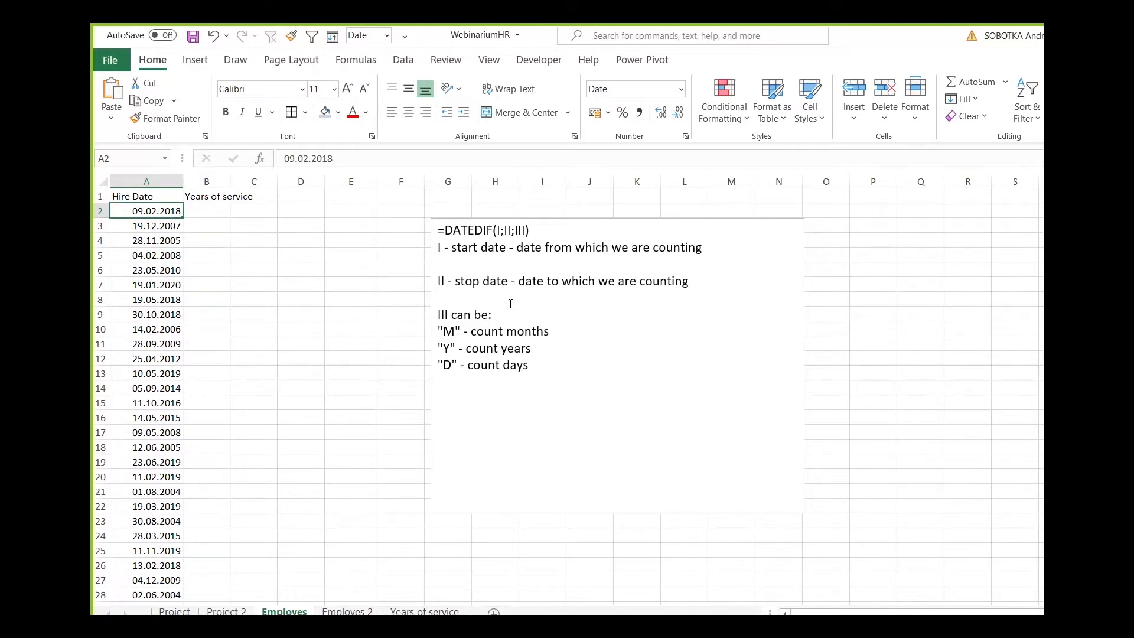
{"action": "double_click", "coordinate": [230, 181]}
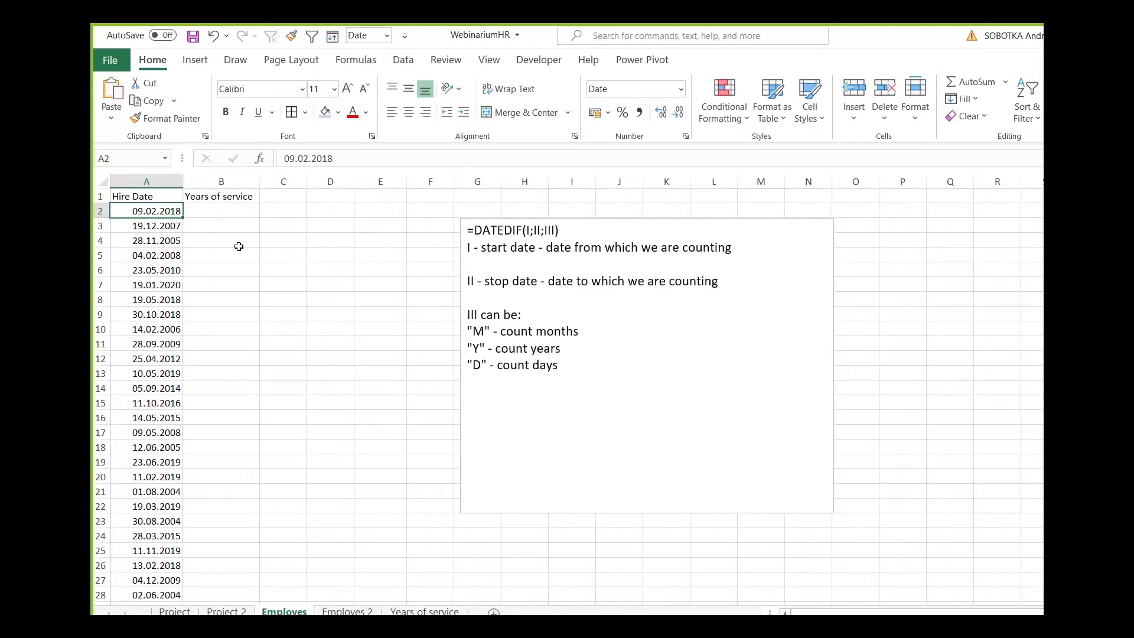
Enter =TODAY() in H1, above the notes text box, and reselect that cell.
{"action": "left_click", "coordinate": [336, 211]}
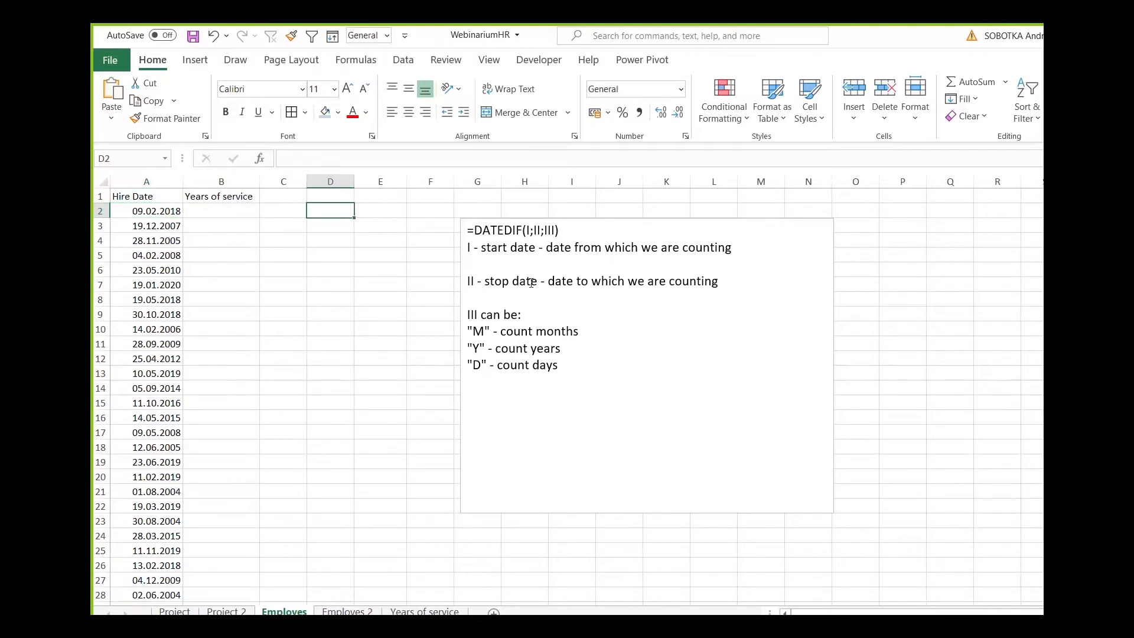
{"action": "key", "text": "Right"}
{"action": "key", "text": "Right"}
{"action": "key", "text": "Right"}
{"action": "key", "text": "Right"}
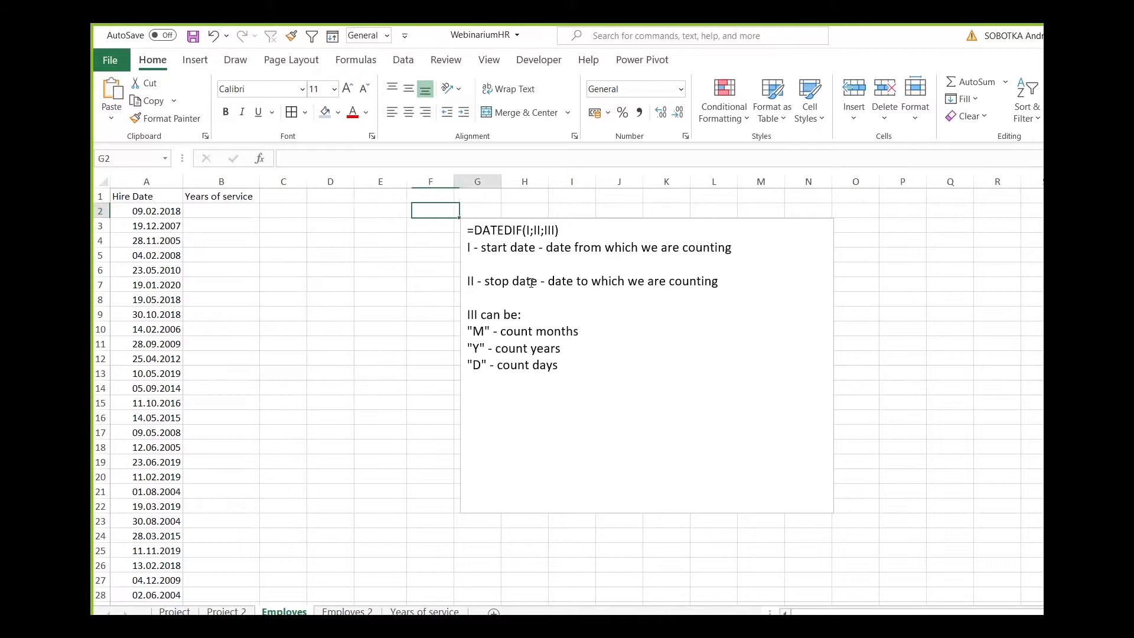
{"action": "key", "text": "Up"}
{"action": "type", "text": "=today()"}
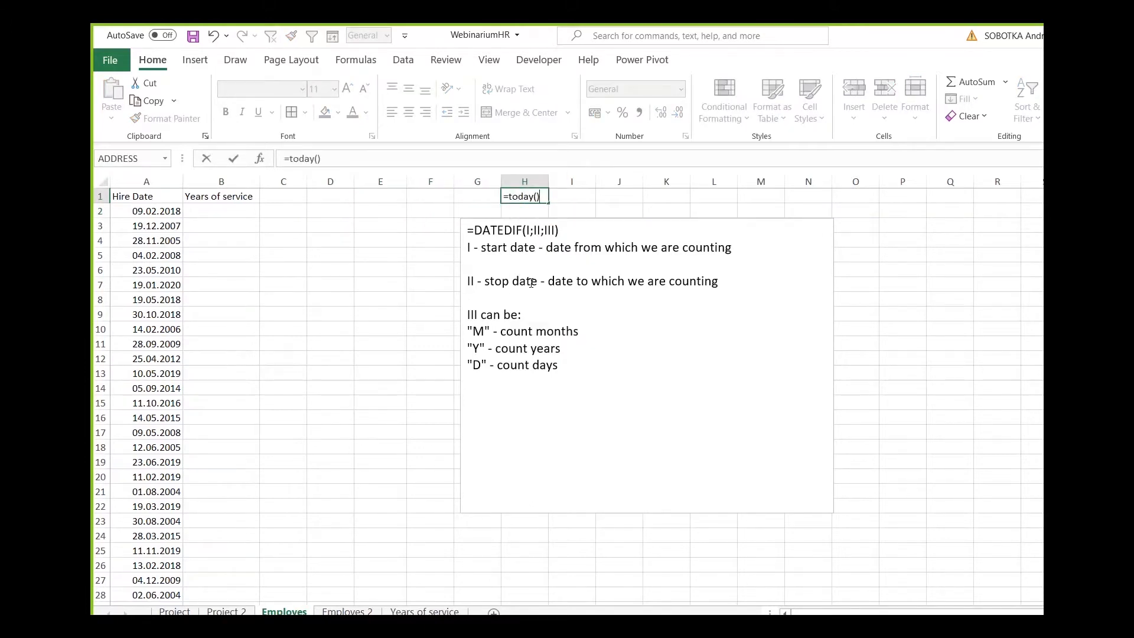
{"action": "key", "text": "Return"}
{"action": "left_click", "coordinate": [542, 198]}
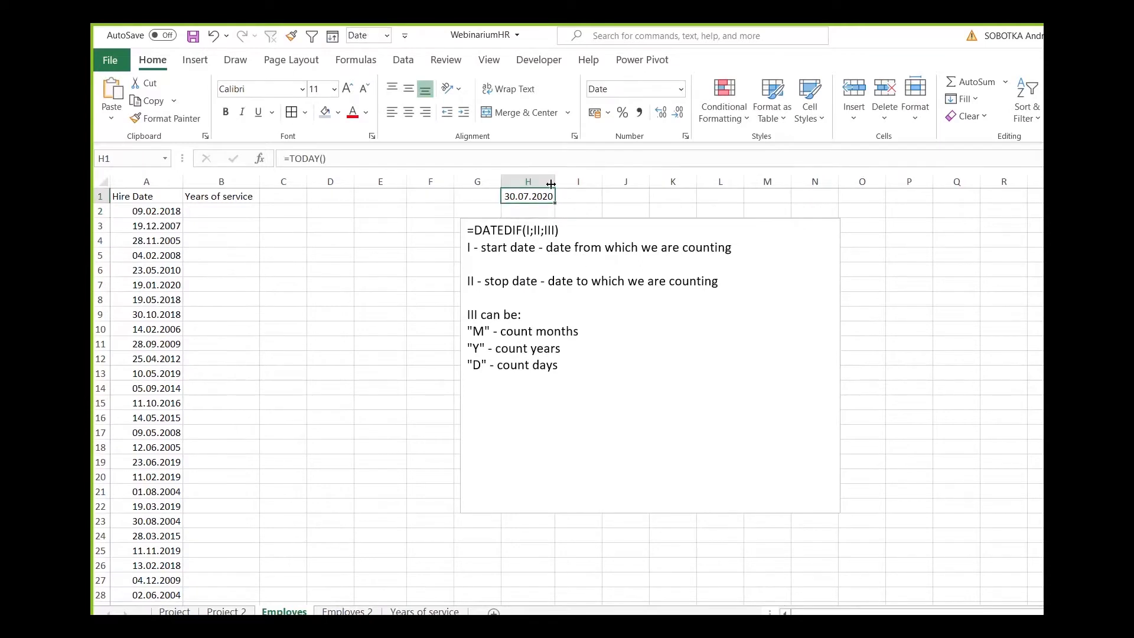
Enter =DATEDIF(A2;TODAY();"y") in B2 to count the full years from the first hire date to today.
{"action": "left_click", "coordinate": [341, 158]}
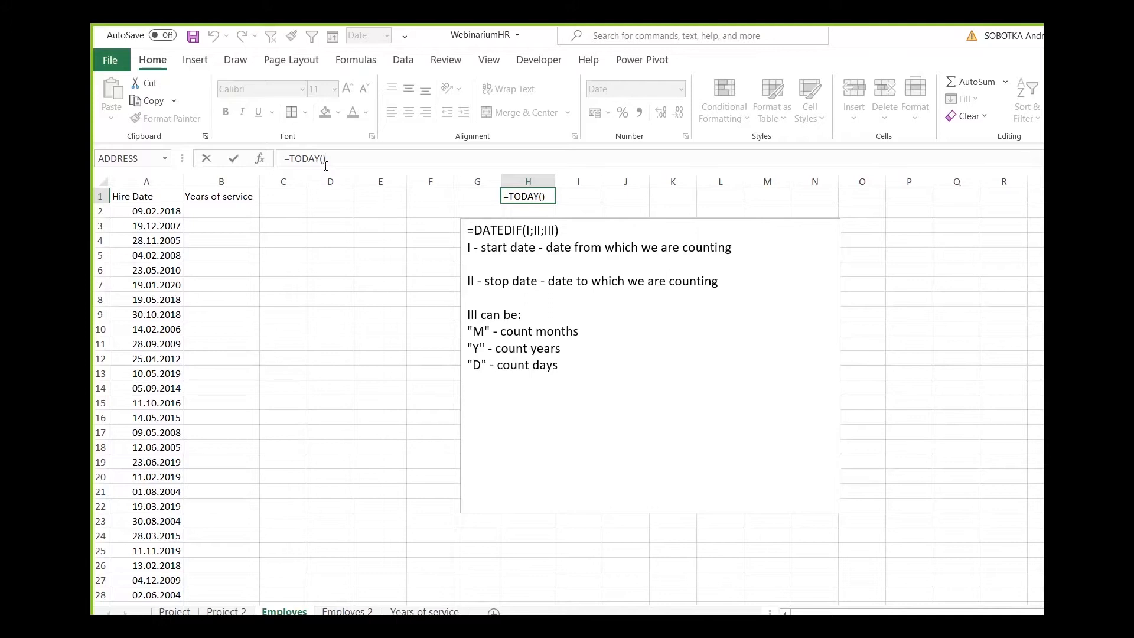
{"action": "key", "text": "ctrl+Return"}
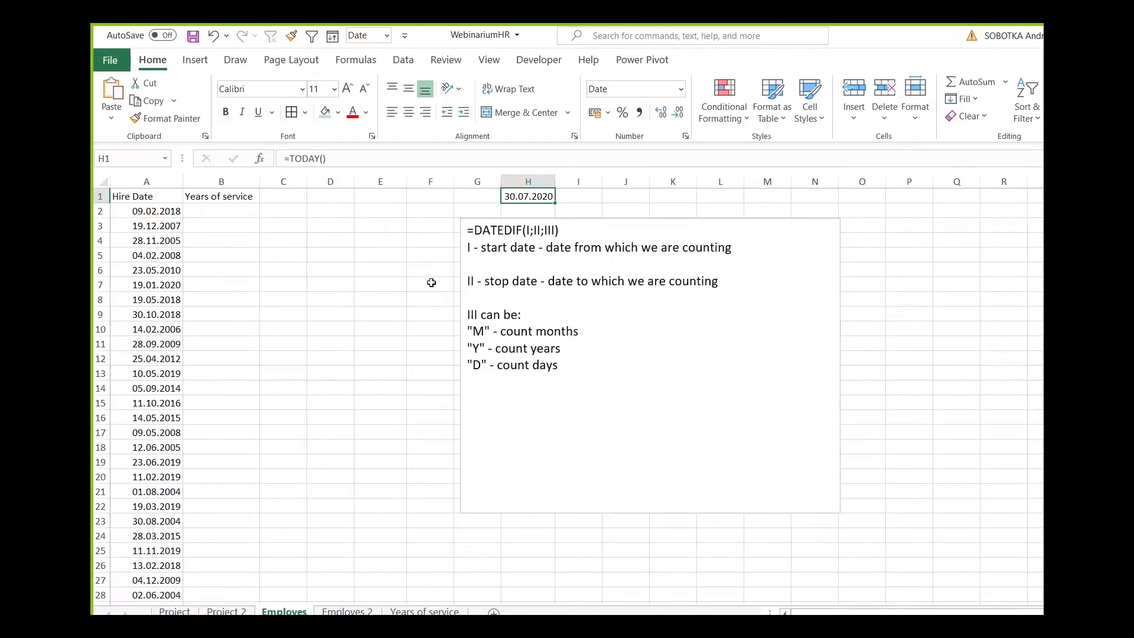
{"action": "left_click", "coordinate": [246, 209]}
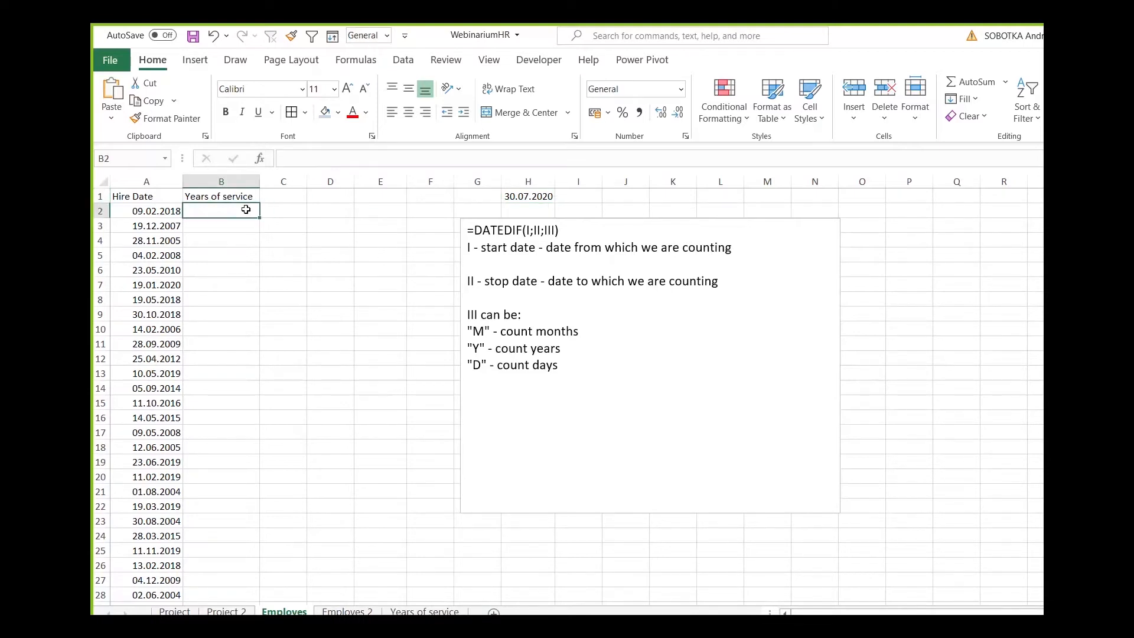
{"action": "type", "text": "="}
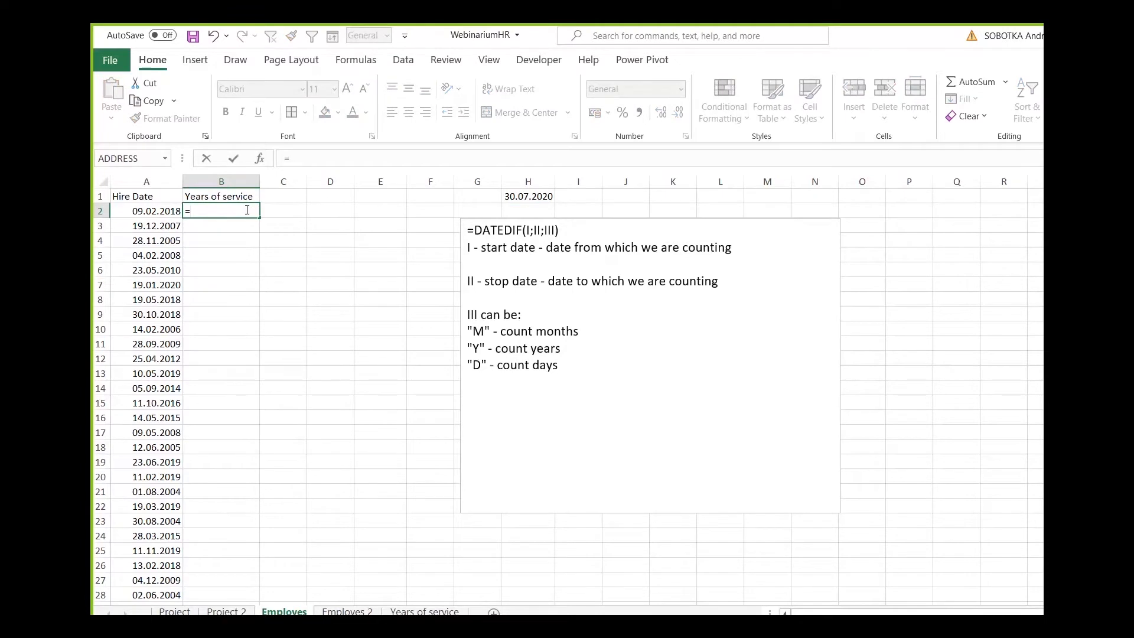
{"action": "type", "text": "today"}
{"action": "key", "text": "BackSpace"}
{"action": "key", "text": "BackSpace"}
{"action": "key", "text": "BackSpace"}
{"action": "key", "text": "BackSpace"}
{"action": "key", "text": "BackSpace"}
{"action": "type", "text": "datedif("}
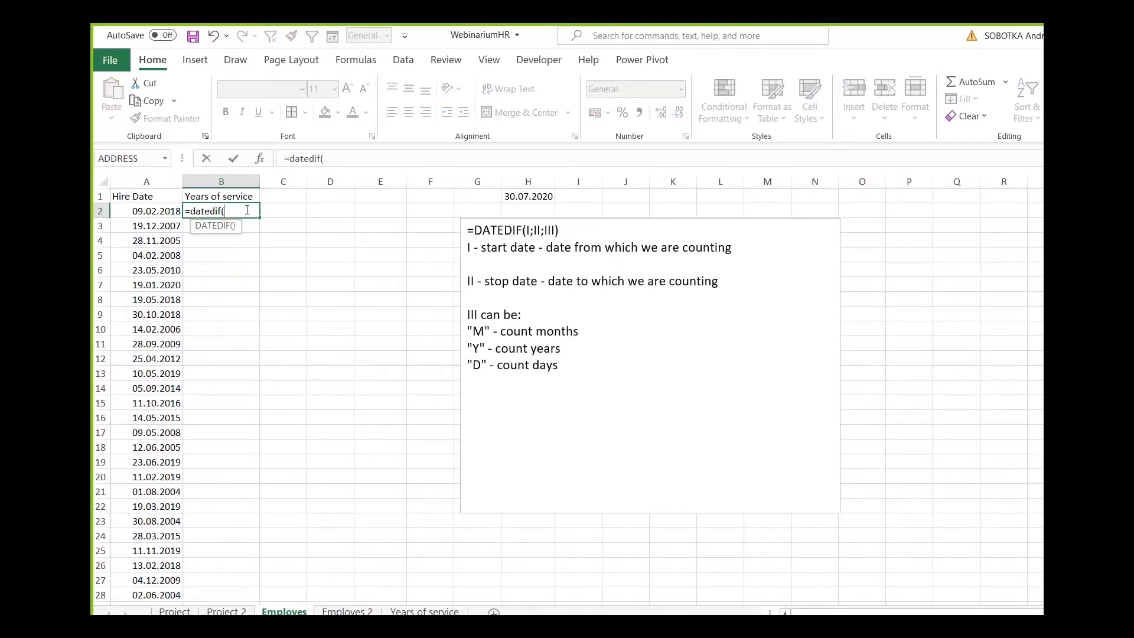
{"action": "left_click", "coordinate": [138, 210]}
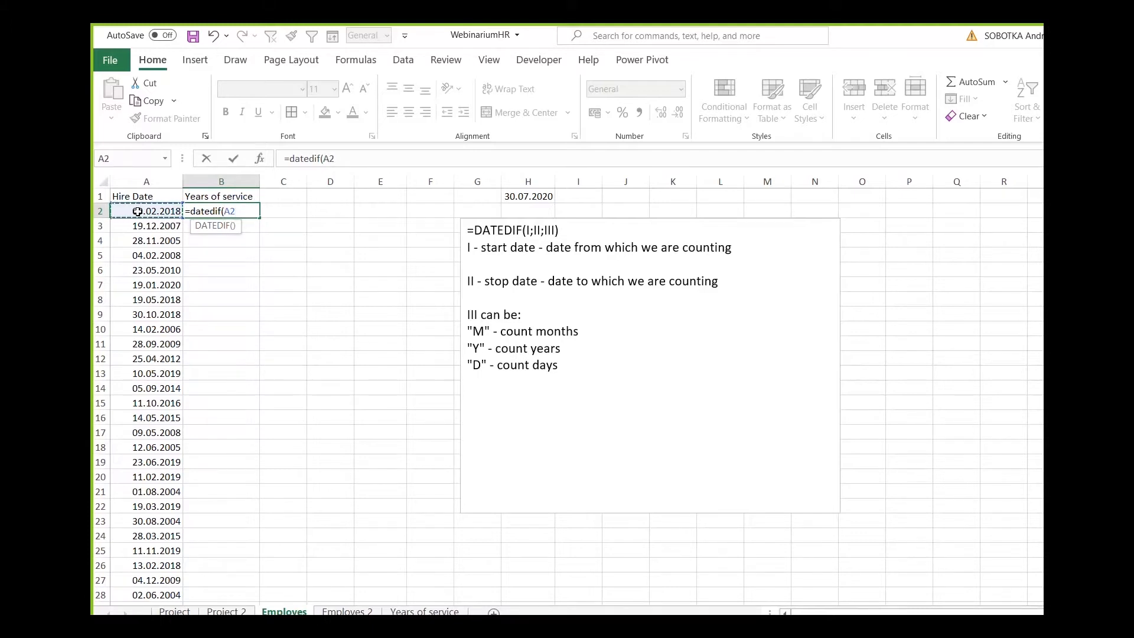
{"action": "type", "text": ";today()"}
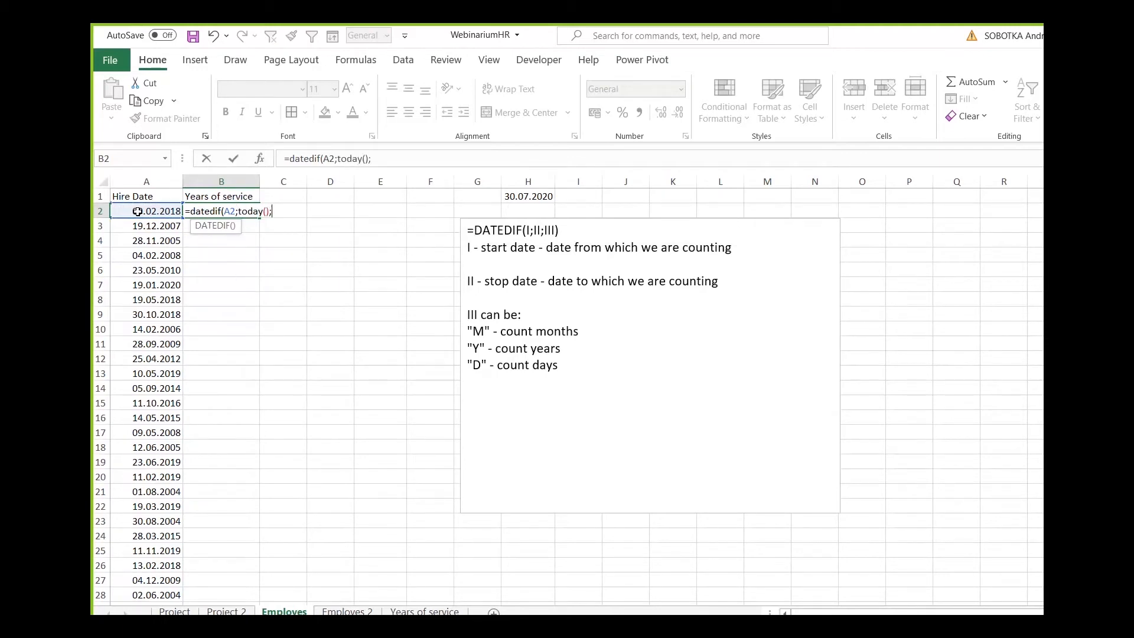
{"action": "type", "text": ";\"Y"}
{"action": "key", "text": "BackSpace"}
{"action": "type", "text": "y\")"}
{"action": "key", "text": "Return"}
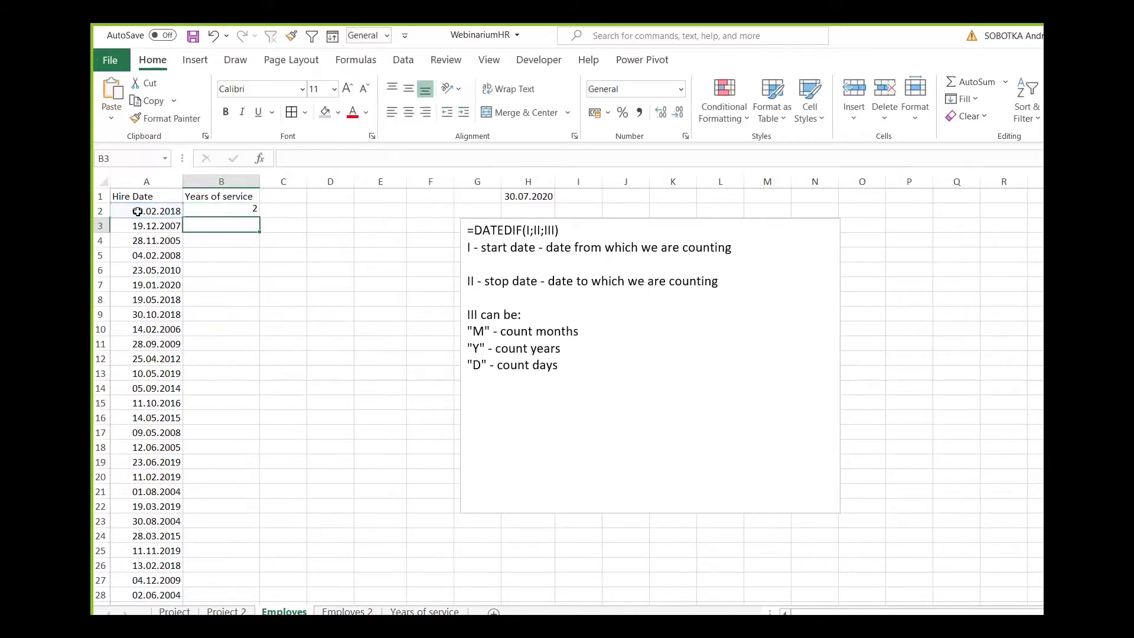
Fill the B2 DATEDIF formula down the Years of service column for all hire dates.
{"action": "left_click", "coordinate": [231, 213]}
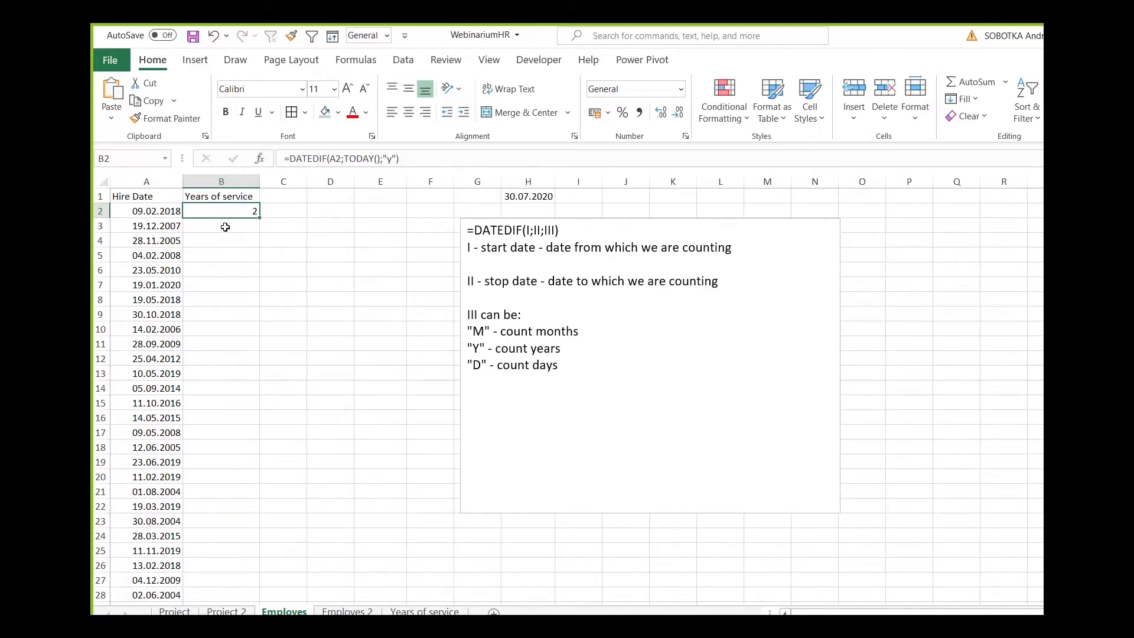
{"action": "left_click", "coordinate": [168, 212]}
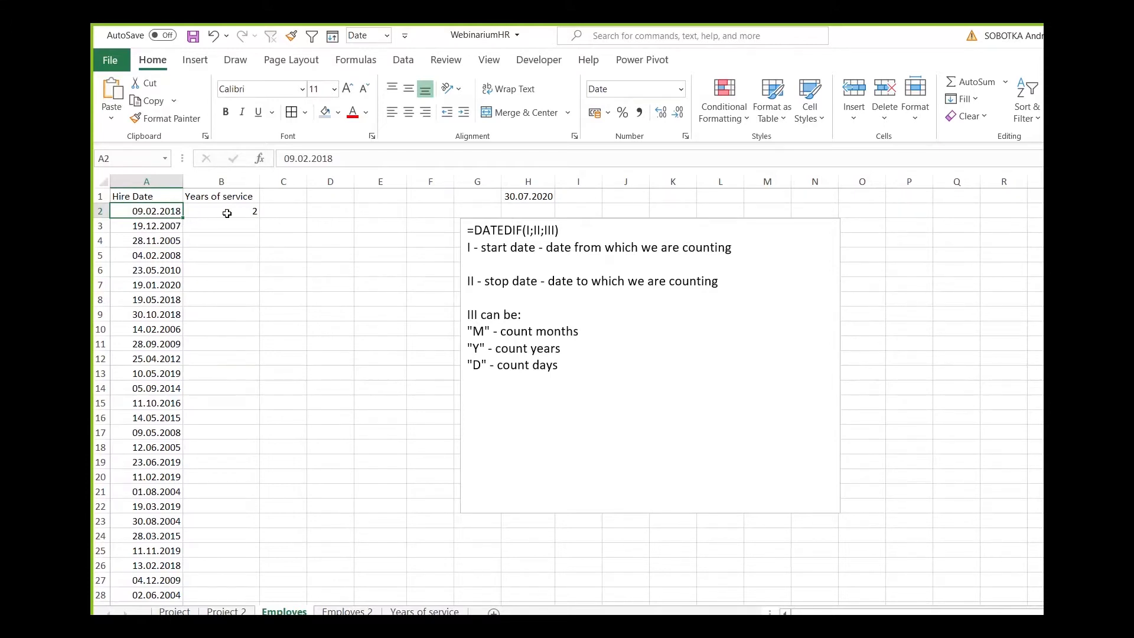
{"action": "left_click", "coordinate": [251, 213]}
{"action": "double_click", "coordinate": [260, 218]}
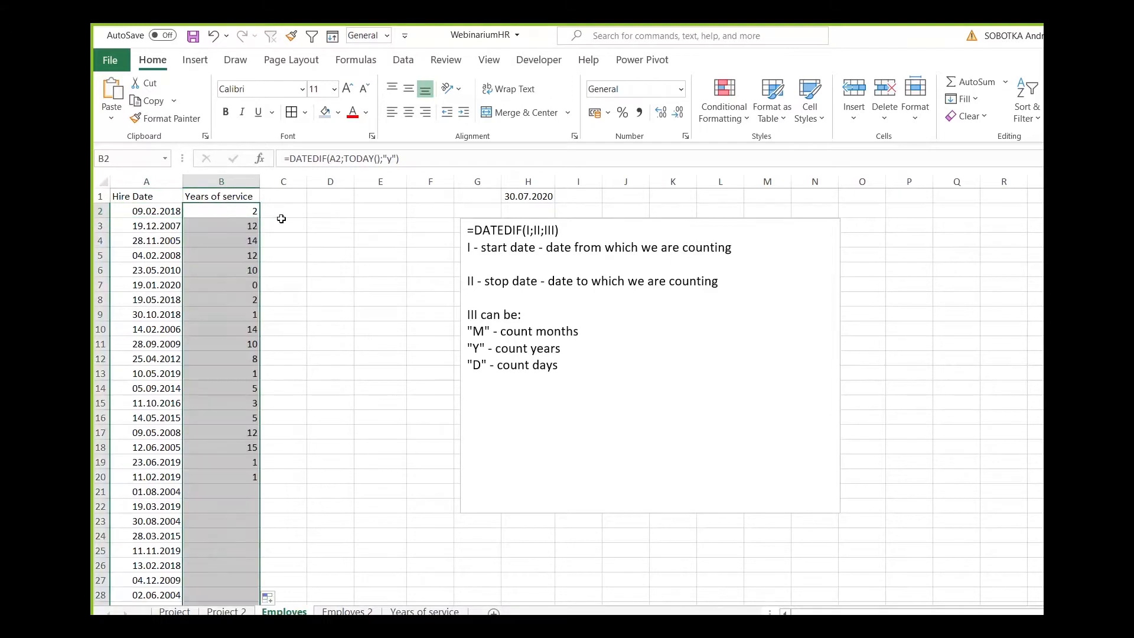
Check the filled DATEDIF formulas and results down the Years of service column against the hire dates.
{"action": "left_click", "coordinate": [242, 255]}
{"action": "left_click", "coordinate": [246, 273]}
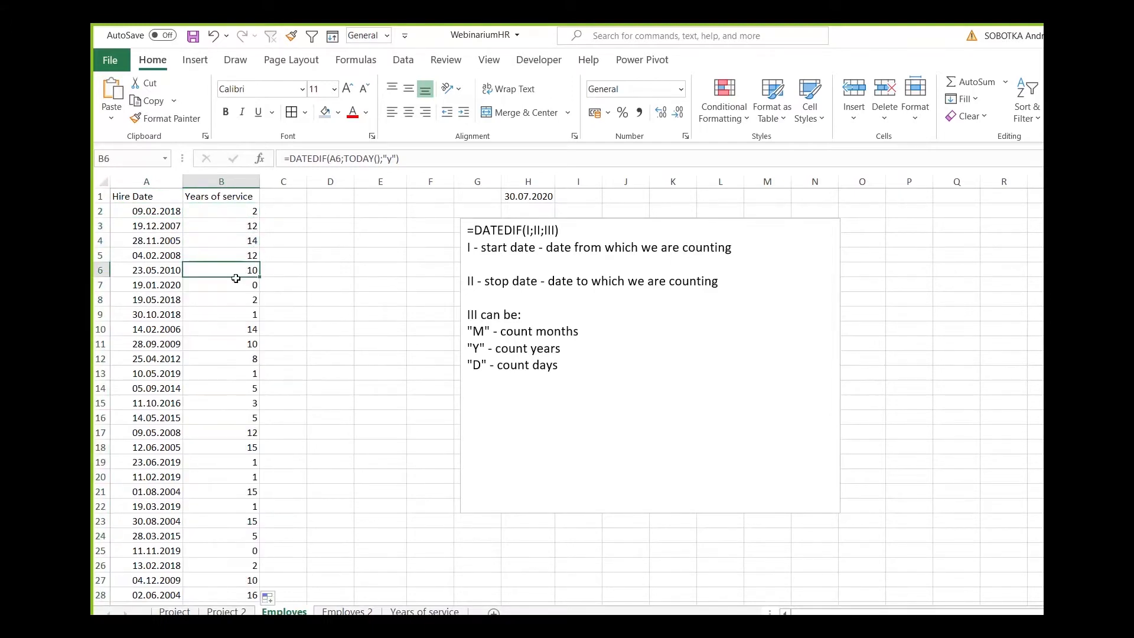
{"action": "scroll", "coordinate": [236, 278], "scroll_direction": "down", "scroll_amount": 1}
{"action": "scroll", "coordinate": [236, 278], "scroll_direction": "down", "scroll_amount": 5}
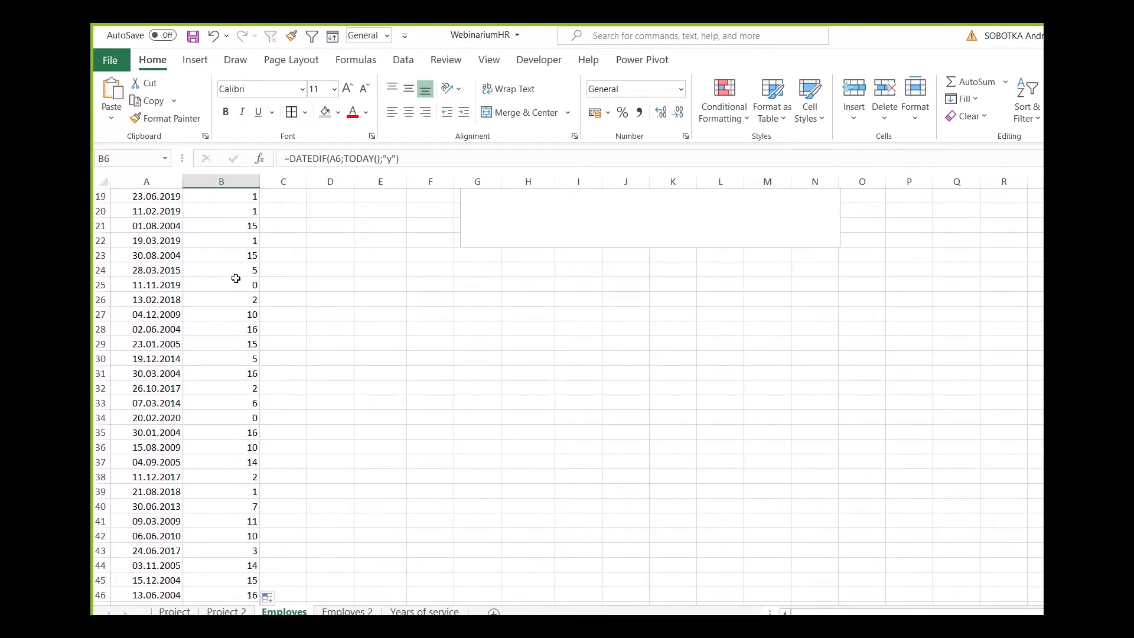
{"action": "scroll", "coordinate": [235, 278], "scroll_direction": "up", "scroll_amount": 6}
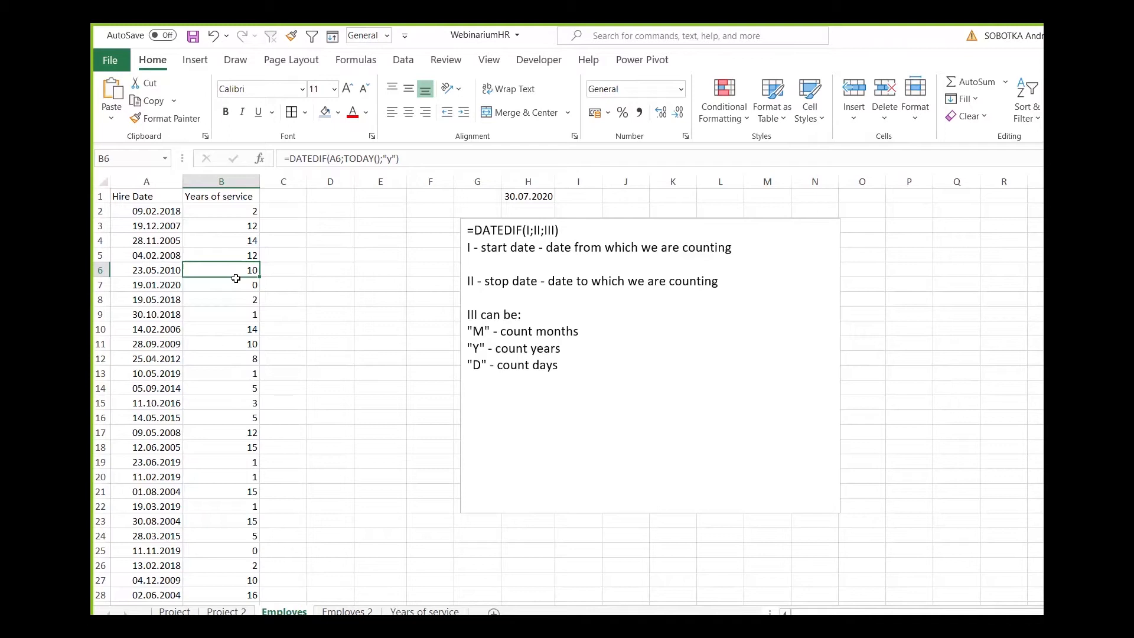
{"action": "left_click", "coordinate": [231, 213]}
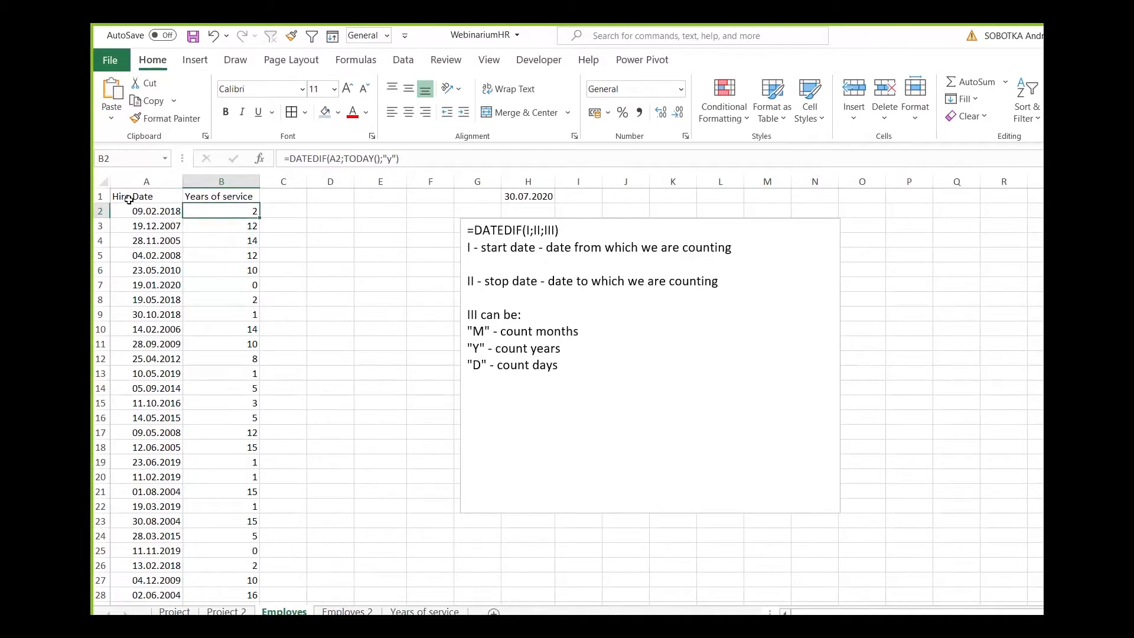
{"action": "left_click", "coordinate": [270, 210]}
{"action": "left_click", "coordinate": [225, 214]}
Switch to the Years of service sheet and examine how row 2's Year Diff is built from Actual Year and Year.
{"action": "left_click", "coordinate": [427, 609]}
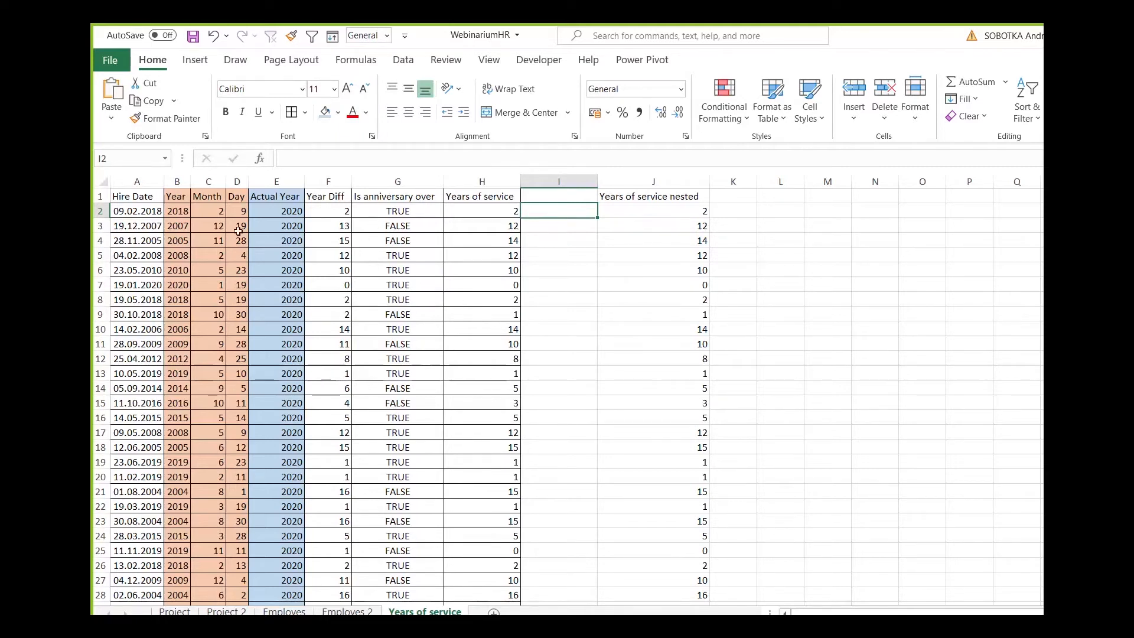
{"action": "left_click", "coordinate": [120, 213]}
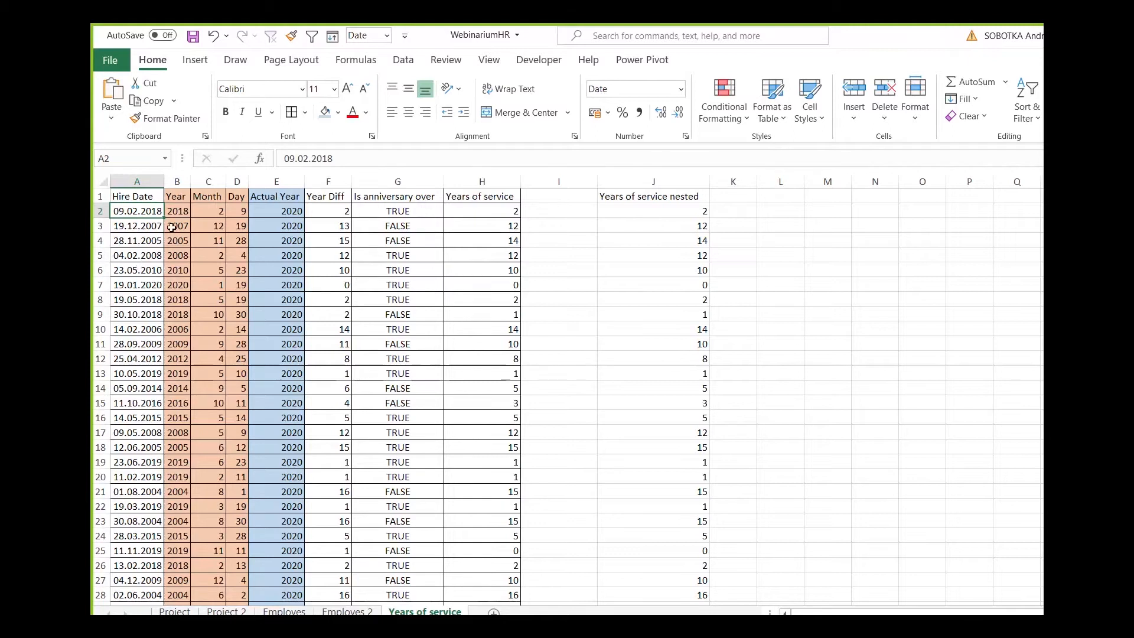
{"action": "left_click", "coordinate": [266, 211]}
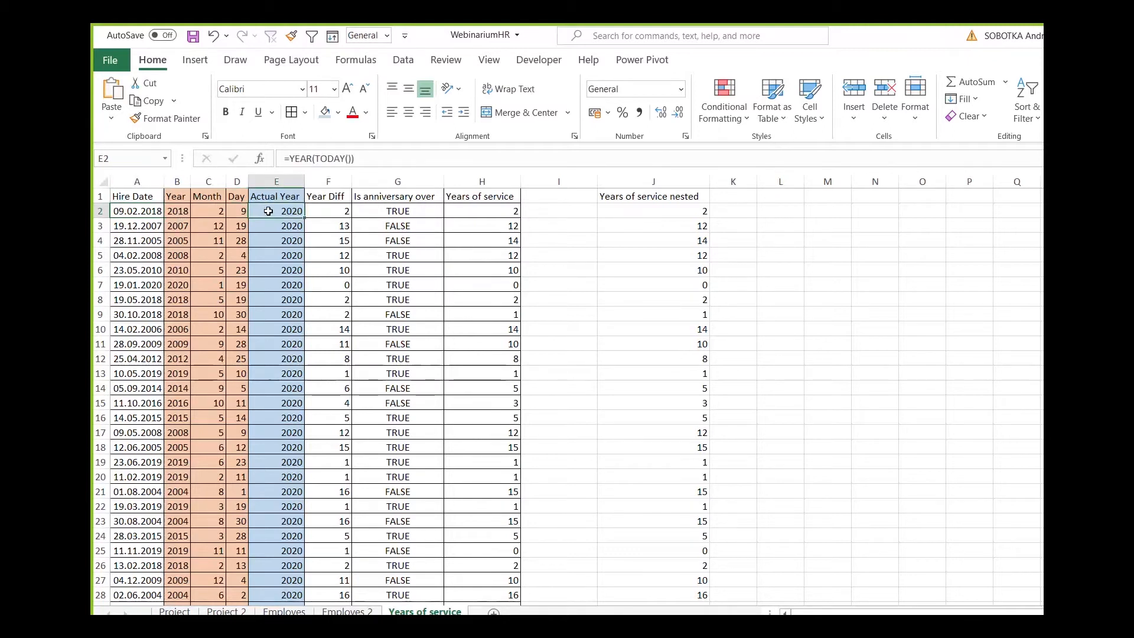
{"action": "left_click", "coordinate": [189, 211]}
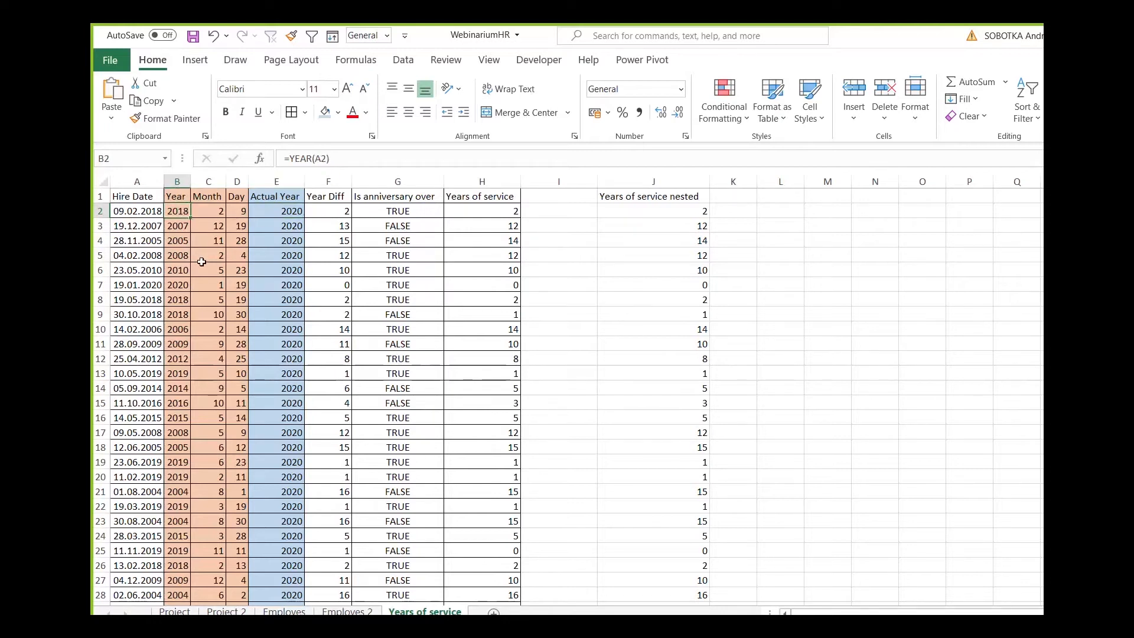
{"action": "left_click", "coordinate": [321, 211]}
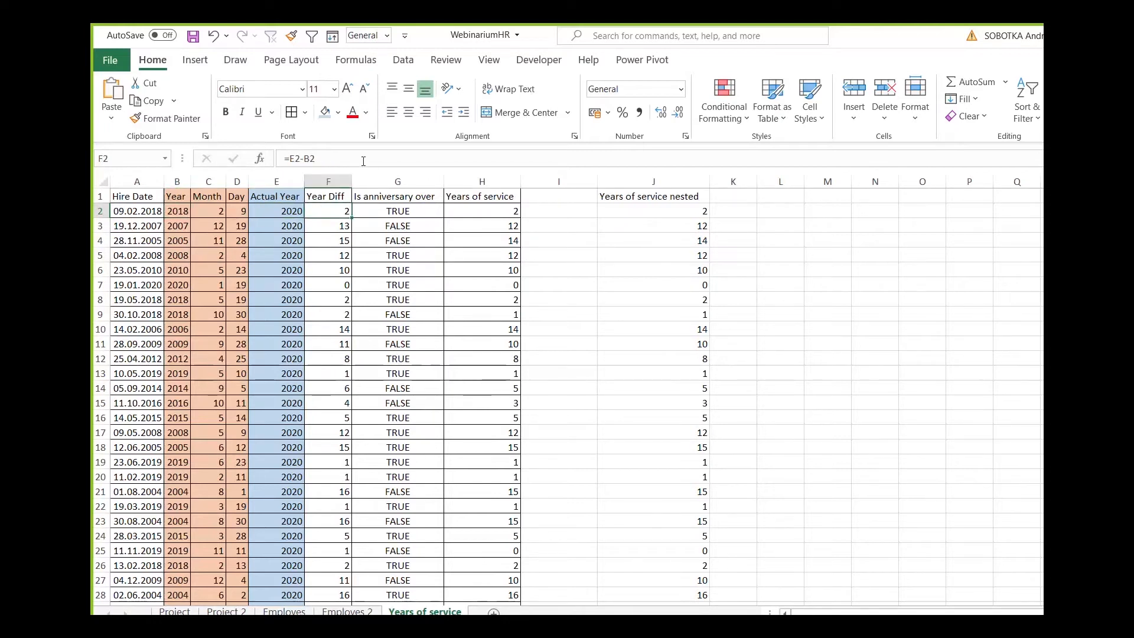
{"action": "left_click", "coordinate": [367, 159]}
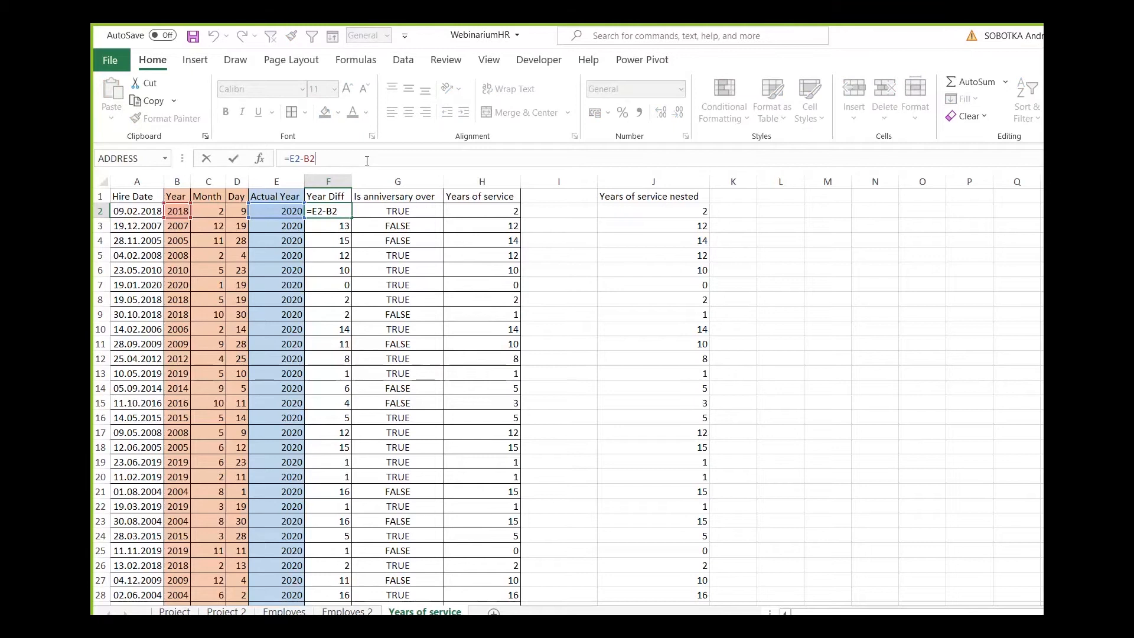
{"action": "key", "text": "Escape"}
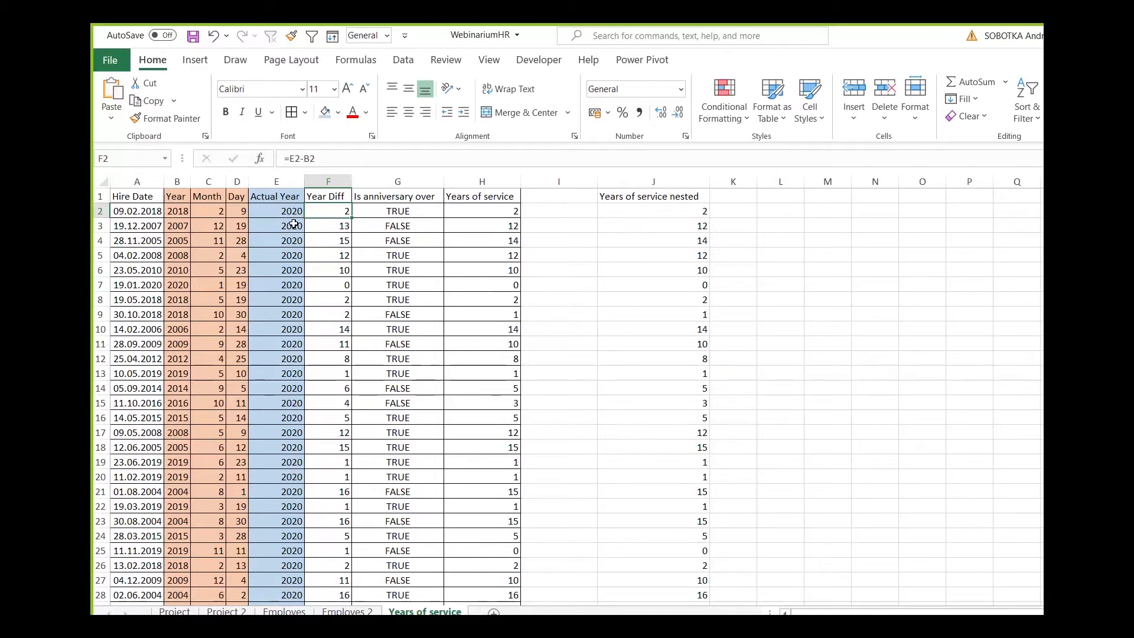
Compare row 3's Hire Date, Year and Actual Year with its Year Diff, and select the Years of service nested column.
{"action": "left_click", "coordinate": [137, 227]}
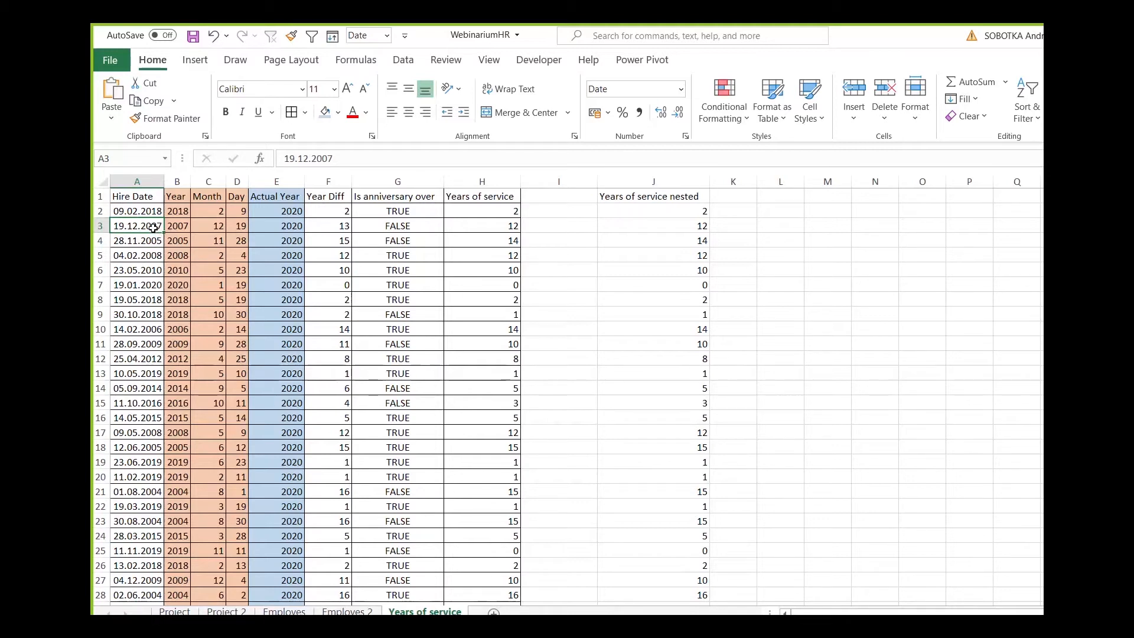
{"action": "left_click", "coordinate": [186, 225]}
{"action": "left_click", "coordinate": [292, 227]}
{"action": "left_click", "coordinate": [182, 224]}
{"action": "left_click", "coordinate": [313, 224]}
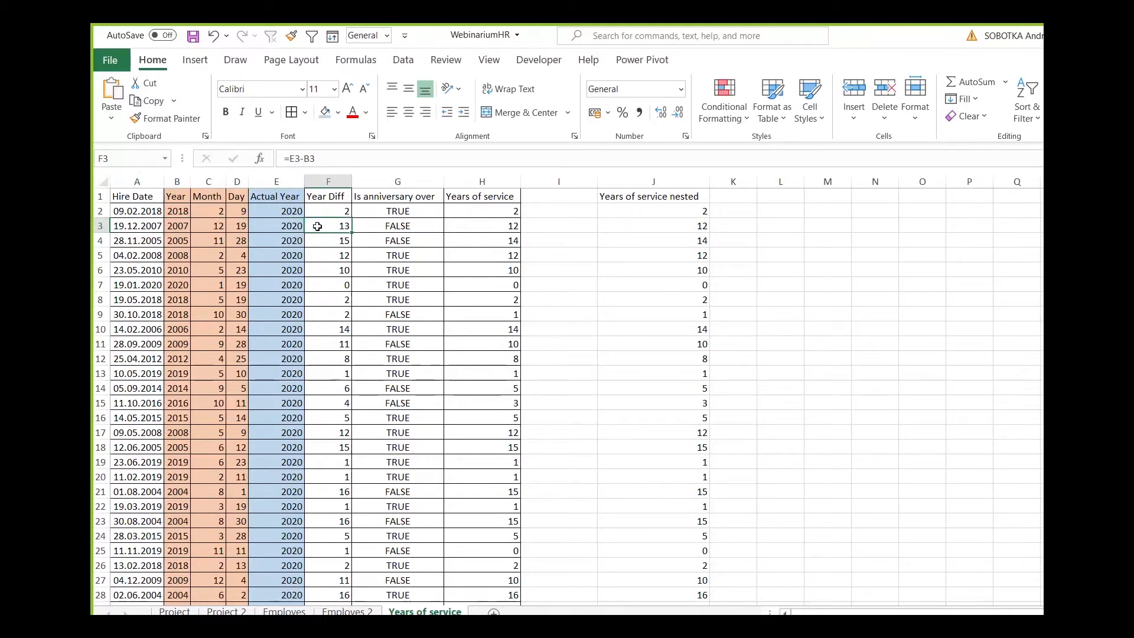
{"action": "left_click", "coordinate": [122, 227]}
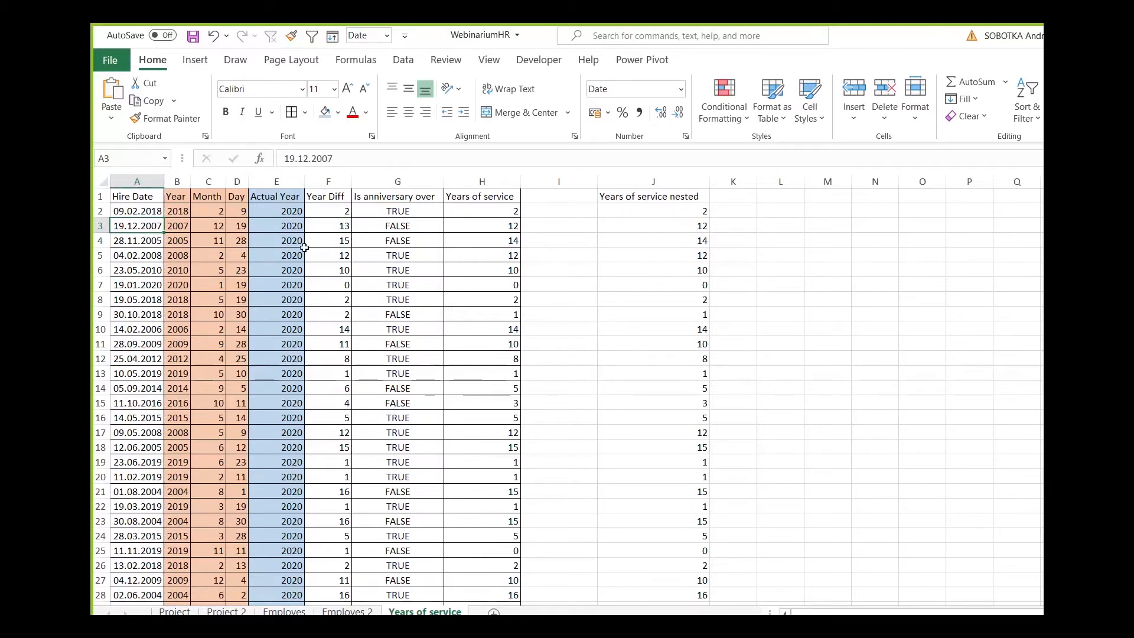
{"action": "left_click", "coordinate": [335, 225]}
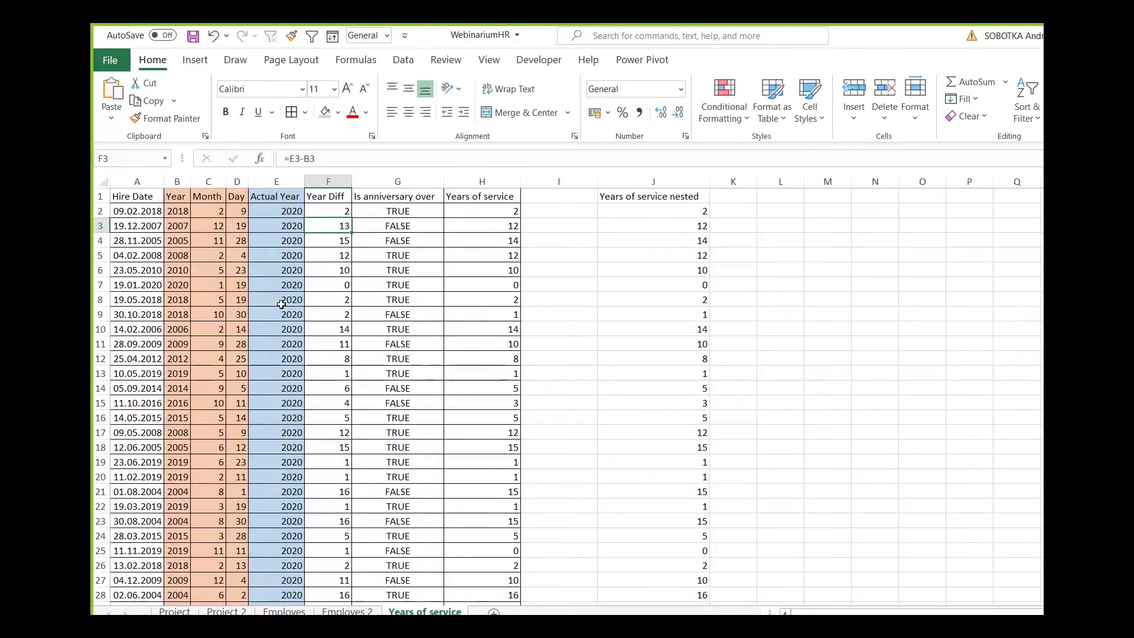
{"action": "left_click", "coordinate": [678, 180]}
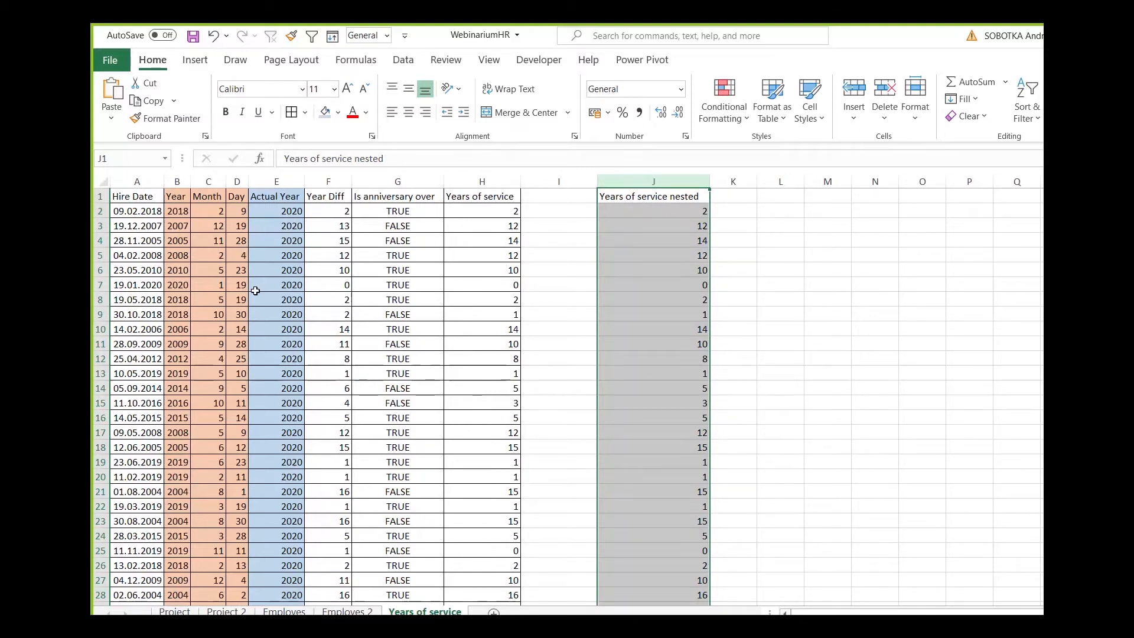
Inspect the formulas in B2, C2 and D2 that extract the year, month and day from the hire date.
{"action": "left_click", "coordinate": [175, 212]}
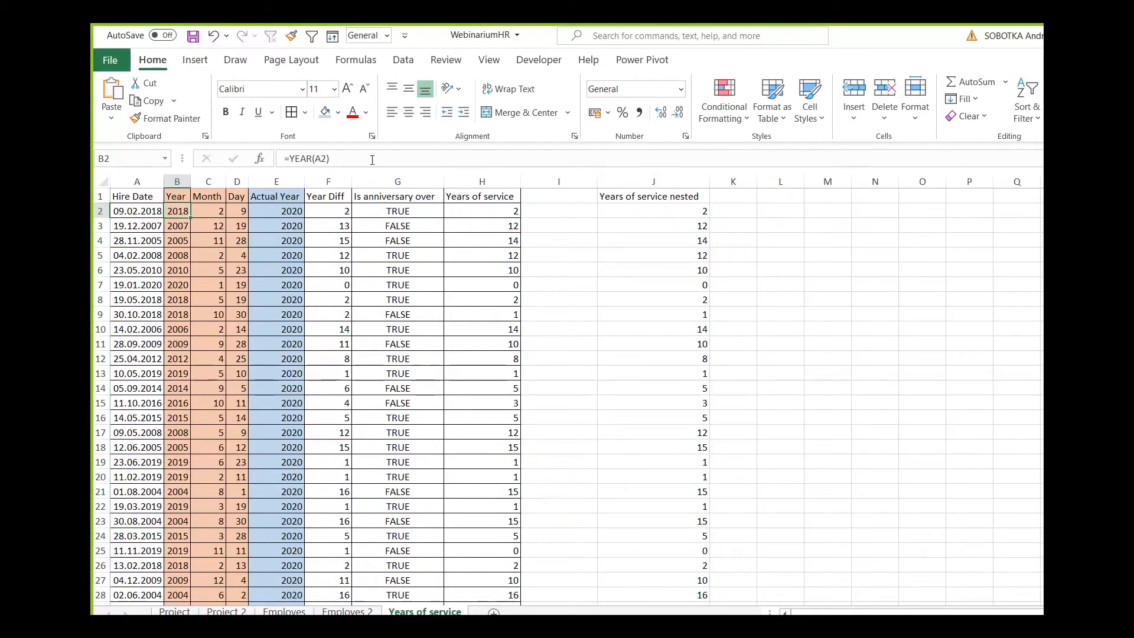
{"action": "left_click", "coordinate": [372, 159]}
{"action": "key", "text": "Escape"}
{"action": "left_click", "coordinate": [214, 215]}
{"action": "left_click", "coordinate": [352, 163]}
{"action": "key", "text": "Escape"}
{"action": "left_click", "coordinate": [237, 211]}
{"action": "left_click", "coordinate": [390, 157]}
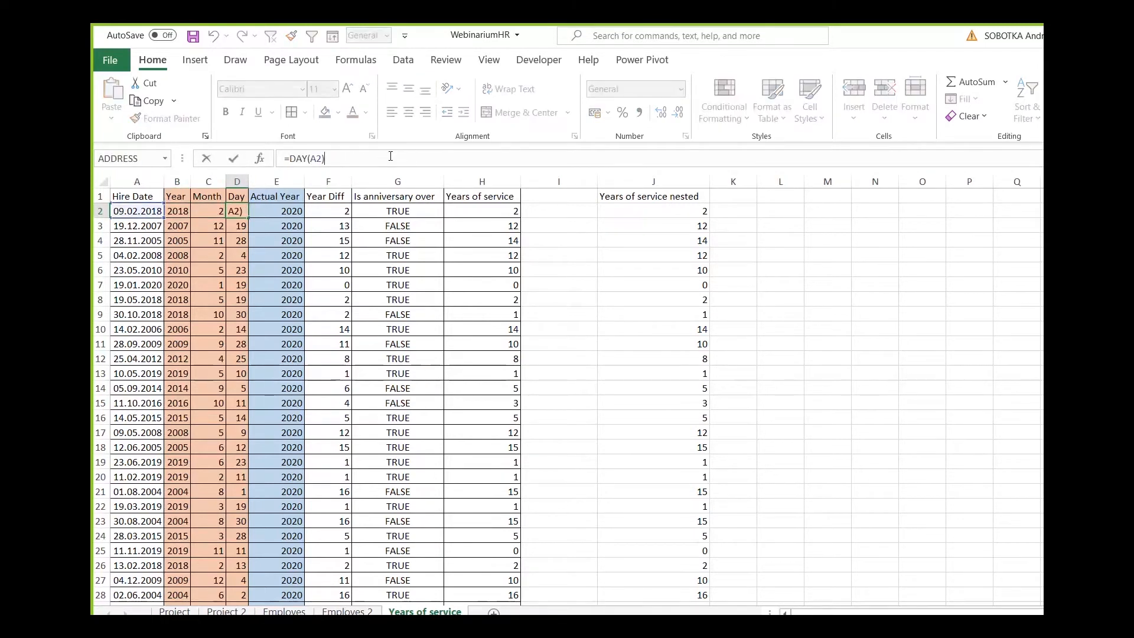
{"action": "key", "text": "Escape"}
Widen the Year, Month and Day columns slightly and review their row 2 formulas.
{"action": "left_click_drag", "start_coordinate": [191, 181], "coordinate": [279, 181]}
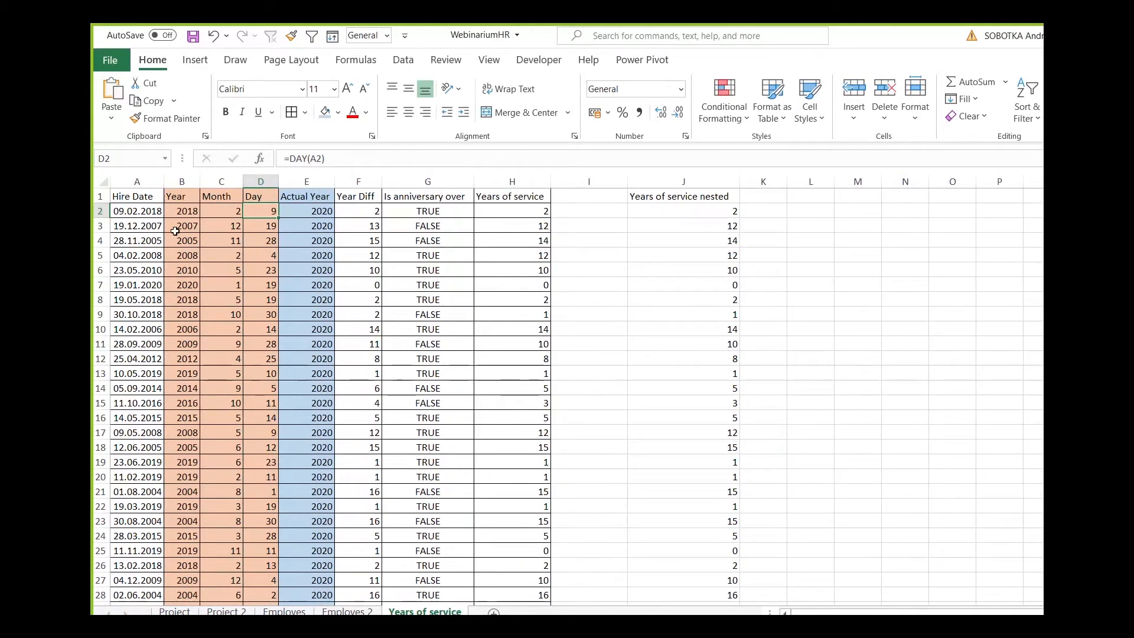
{"action": "left_click", "coordinate": [189, 211]}
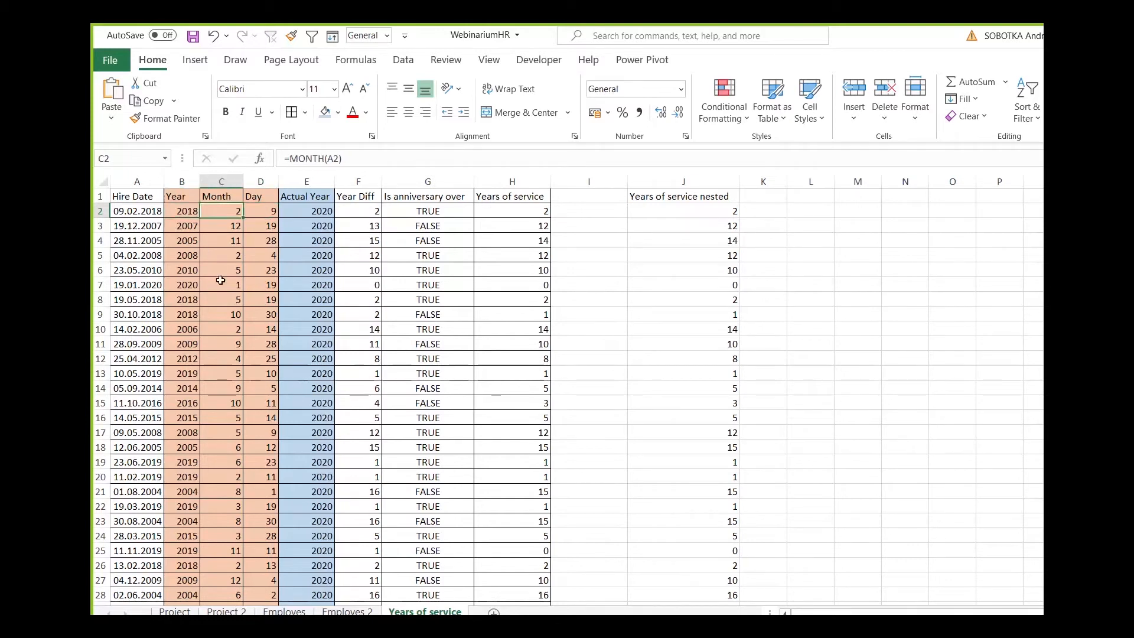
{"action": "left_click", "coordinate": [260, 214]}
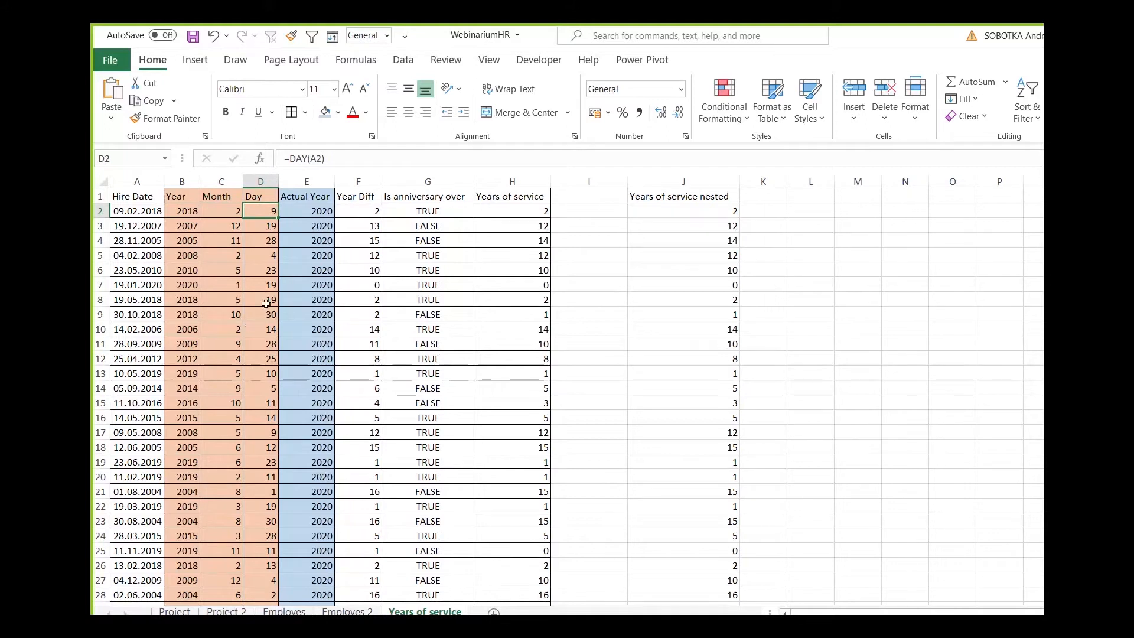
Inspect the Actual Year formula in E2.
{"action": "left_click", "coordinate": [319, 213]}
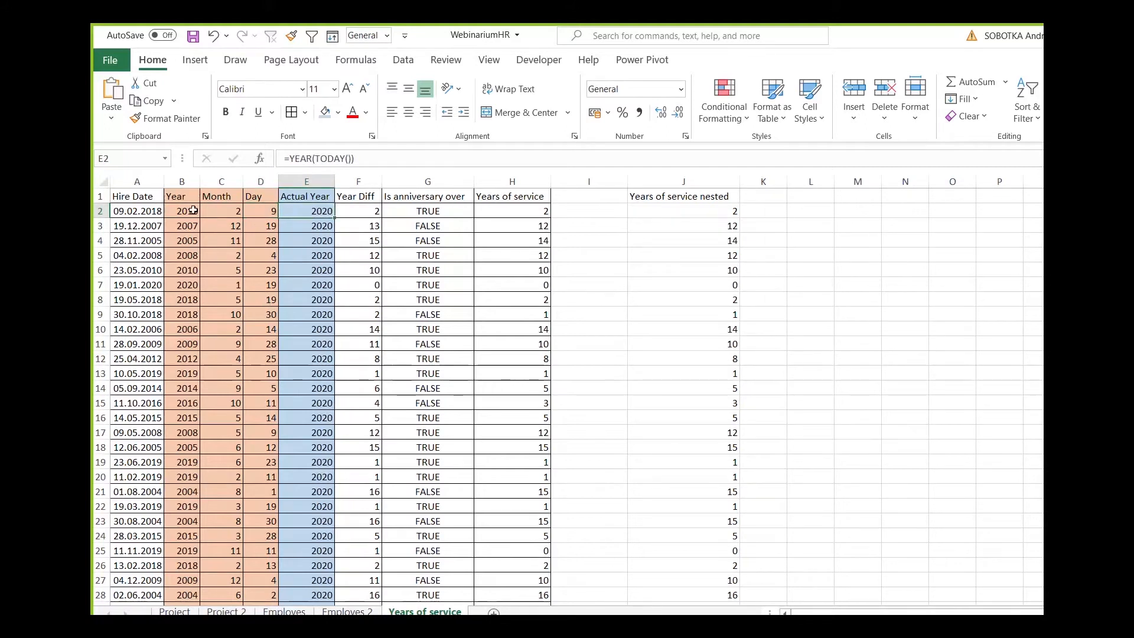
{"action": "left_click", "coordinate": [333, 159]}
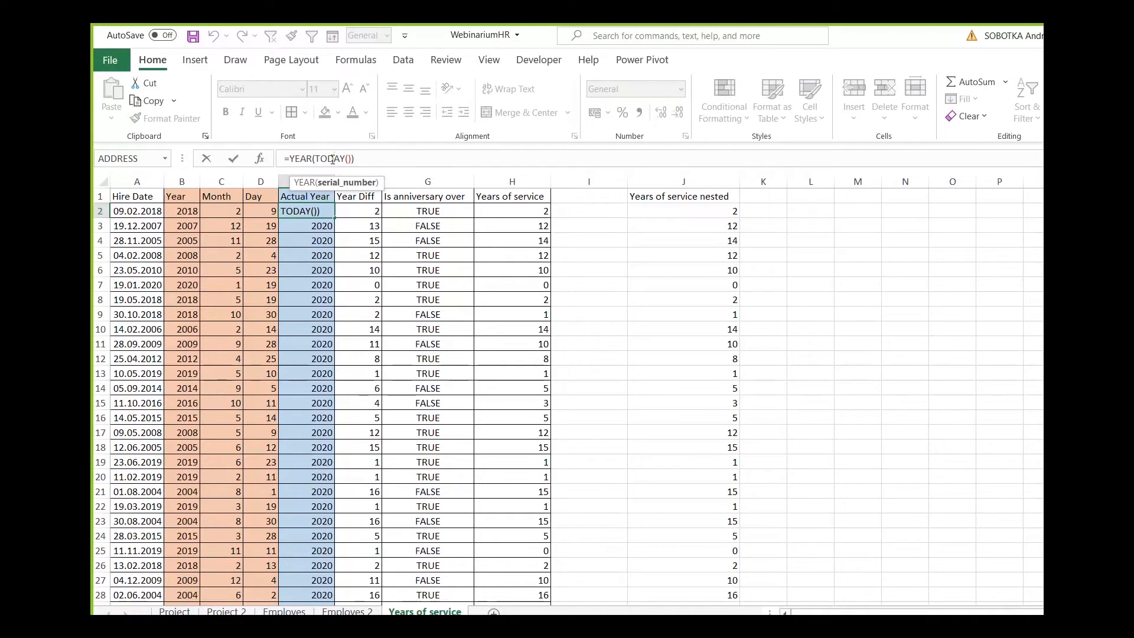
{"action": "key", "text": "Escape"}
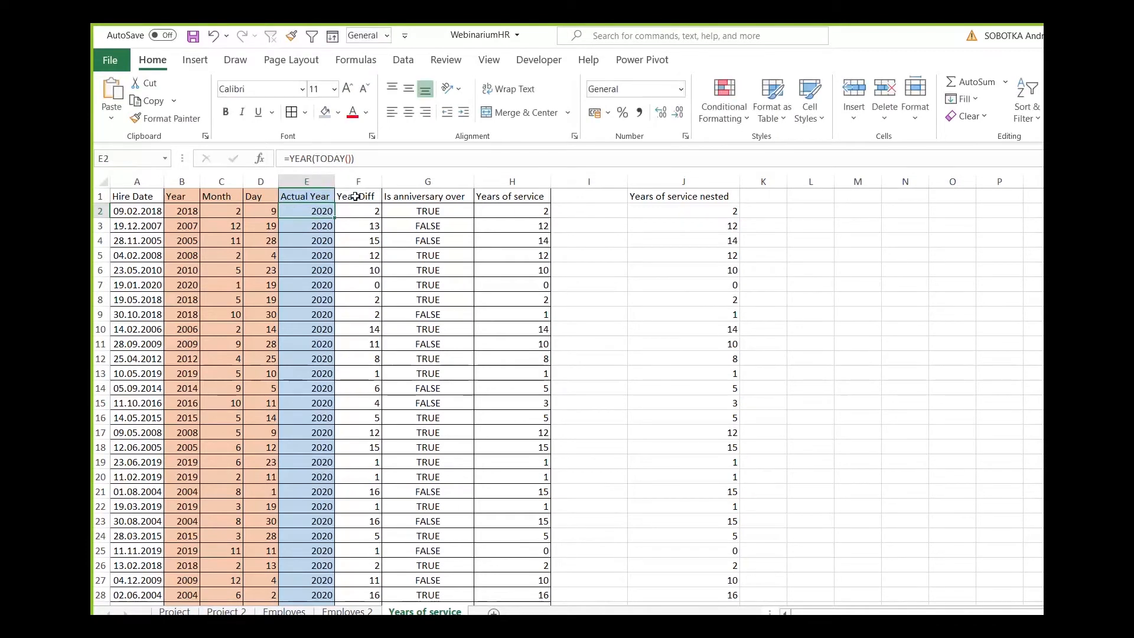
Inspect the Actual Year formula in E2 and the cell references of the Year Diff formula in F2.
{"action": "left_click", "coordinate": [370, 156]}
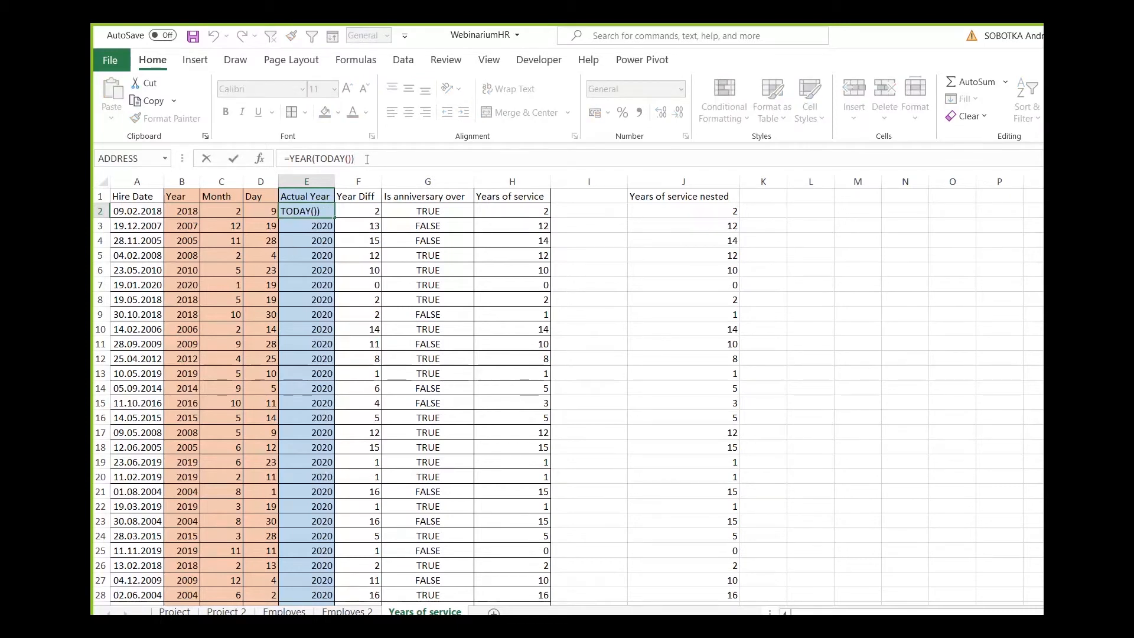
{"action": "key", "text": "Escape"}
{"action": "left_click", "coordinate": [377, 208]}
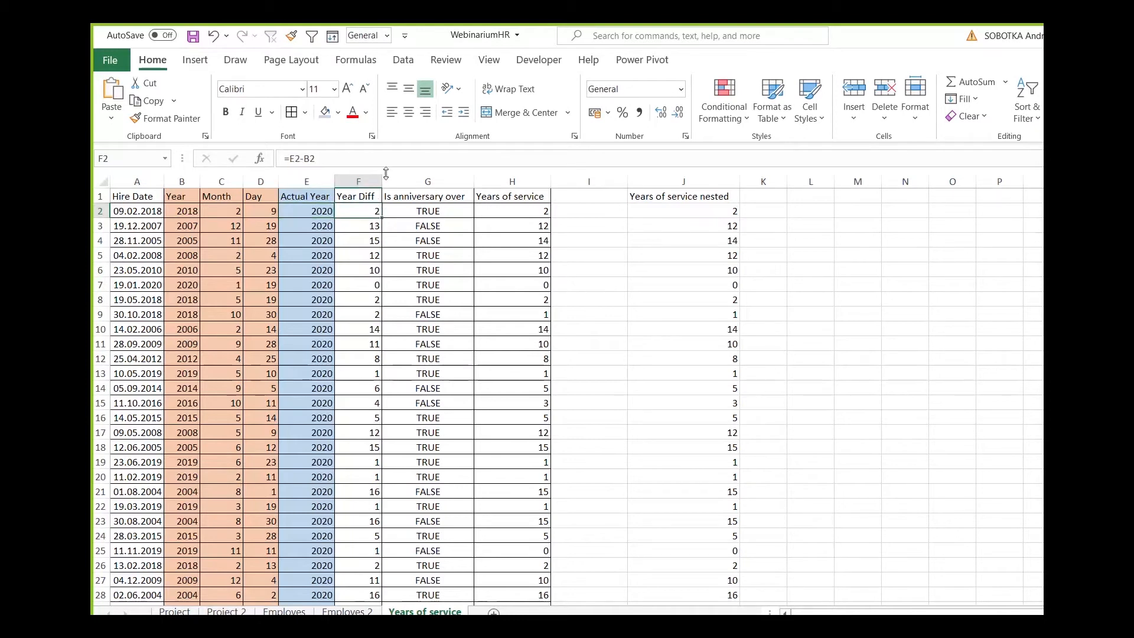
{"action": "left_click", "coordinate": [386, 163]}
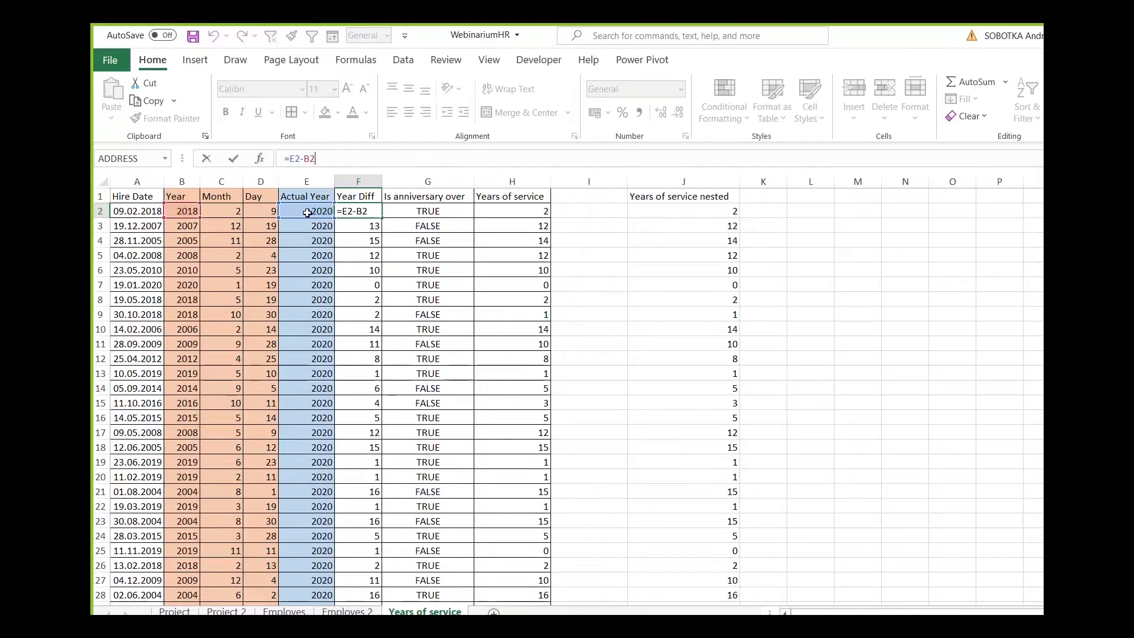
{"action": "key", "text": "Escape"}
Check several Year Diff cells between rows 3 and 14, and compare row 2's Year Diff with its Hire Date.
{"action": "left_click", "coordinate": [360, 226]}
{"action": "left_click", "coordinate": [356, 258]}
{"action": "left_click", "coordinate": [358, 285]}
{"action": "left_click", "coordinate": [362, 344]}
{"action": "left_click", "coordinate": [362, 388]}
{"action": "left_click", "coordinate": [355, 212]}
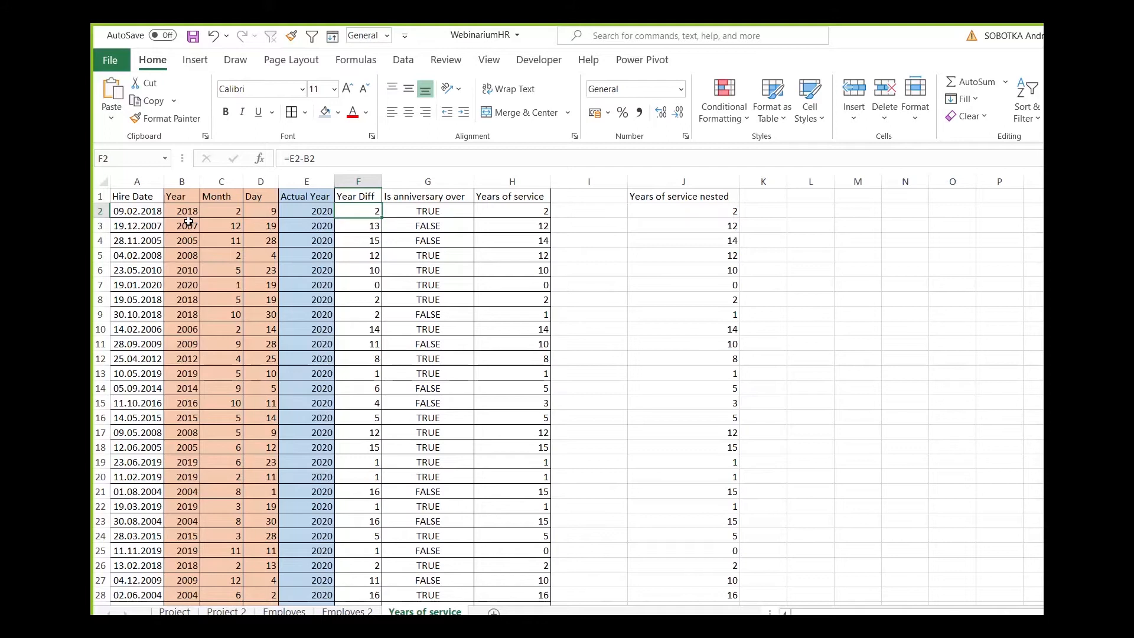
{"action": "left_click", "coordinate": [145, 211]}
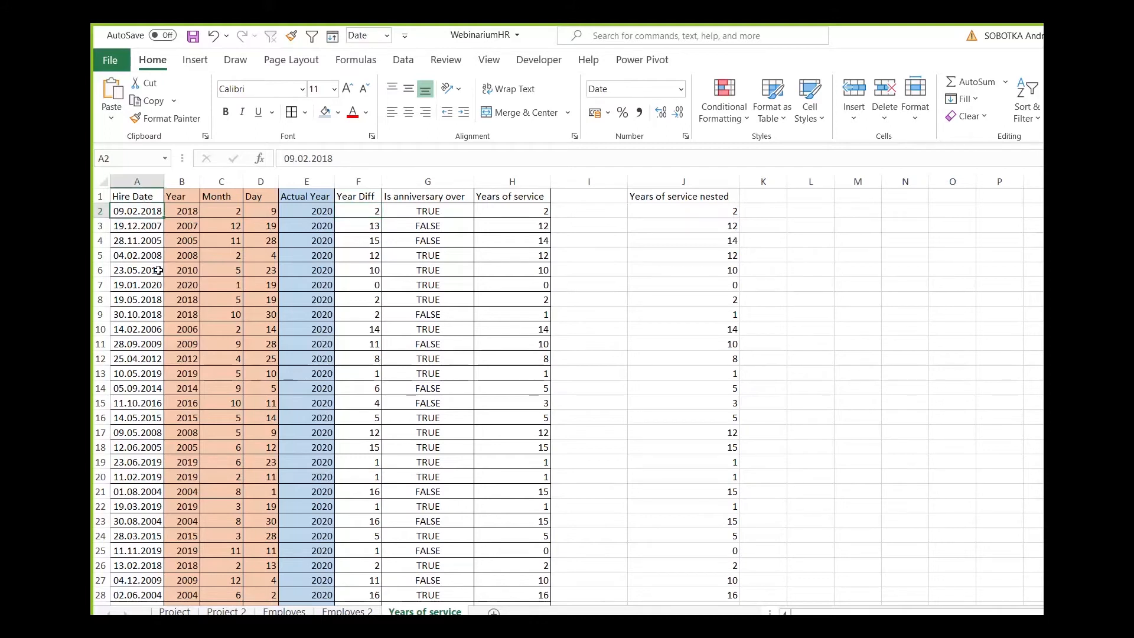
Open the Is anniversary over formula in G2 and highlight its DATE(E2;C2;D2) part.
{"action": "left_click", "coordinate": [421, 211]}
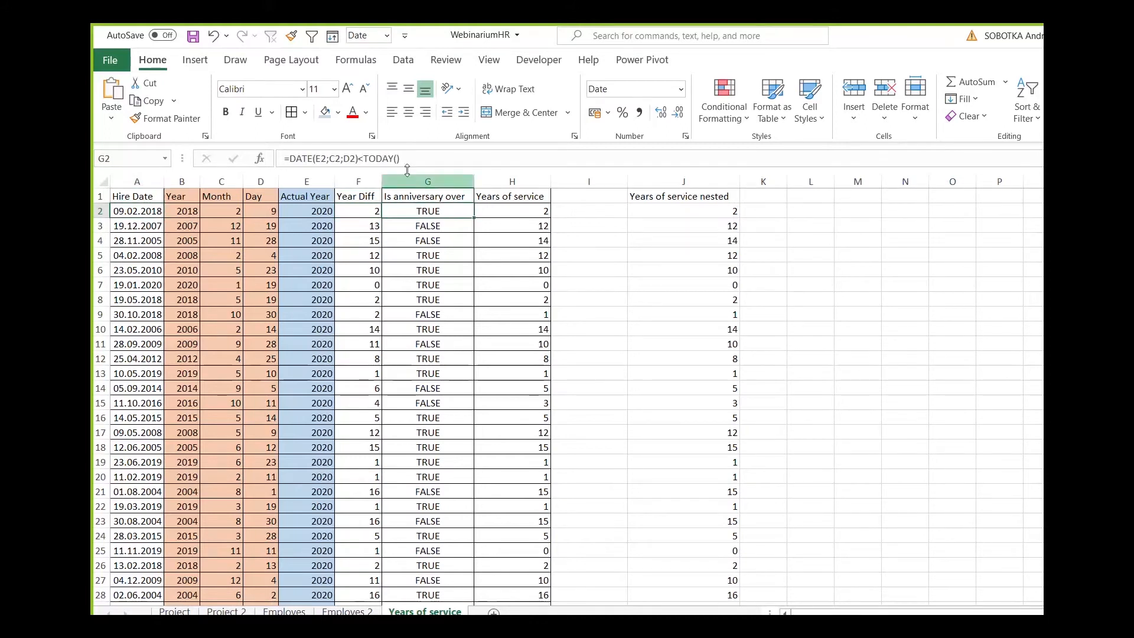
{"action": "left_click", "coordinate": [417, 159]}
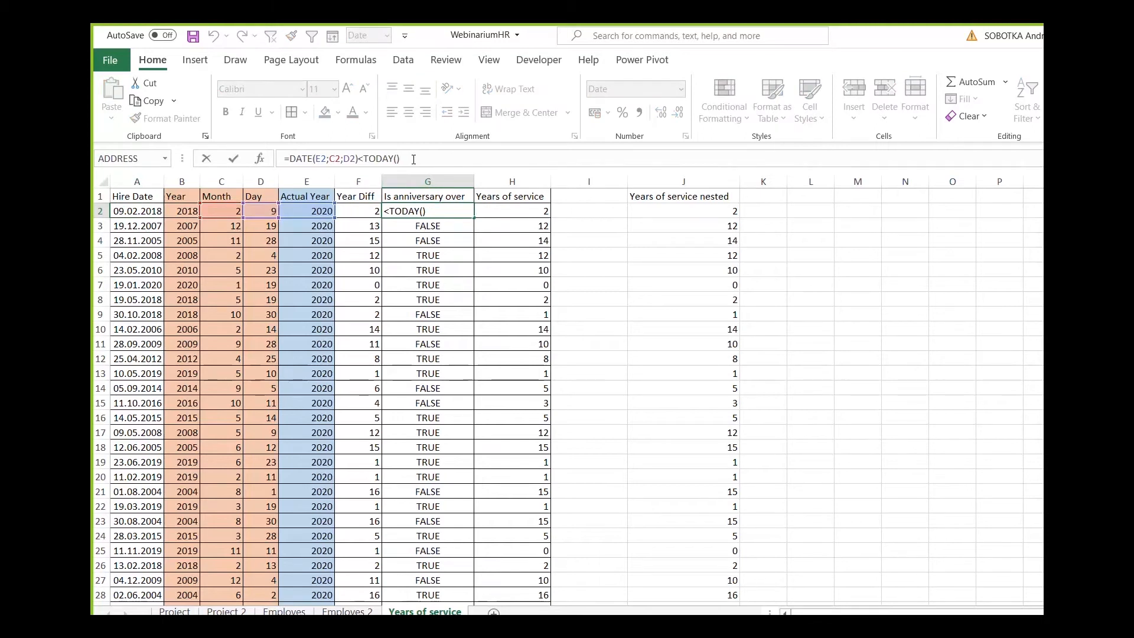
{"action": "left_click_drag", "start_coordinate": [360, 159], "coordinate": [284, 158]}
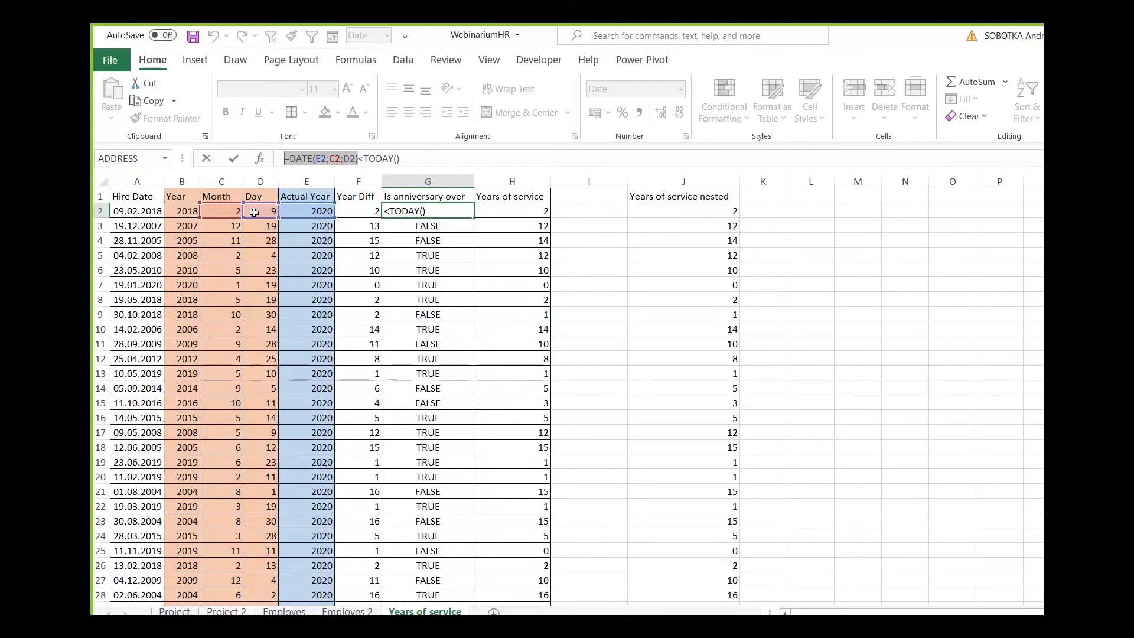
{"action": "left_click", "coordinate": [289, 158]}
{"action": "left_click_drag", "start_coordinate": [290, 158], "coordinate": [357, 159]}
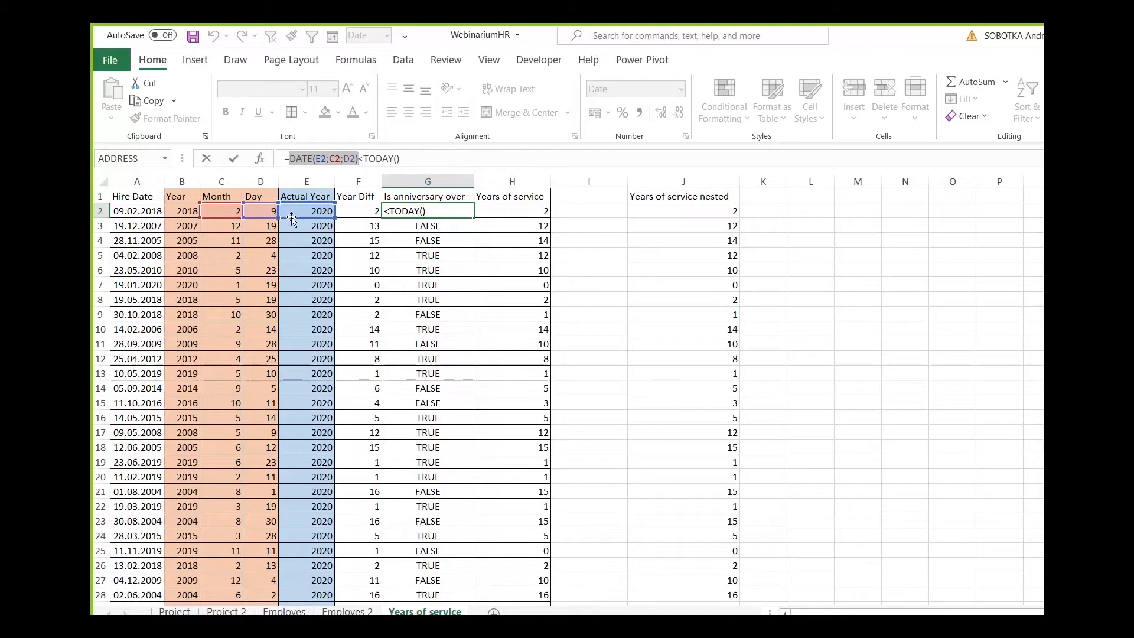
Compare the TODAY() part of G2's formula with its DATE arguments, and close the formula without changing it.
{"action": "left_click", "coordinate": [366, 157]}
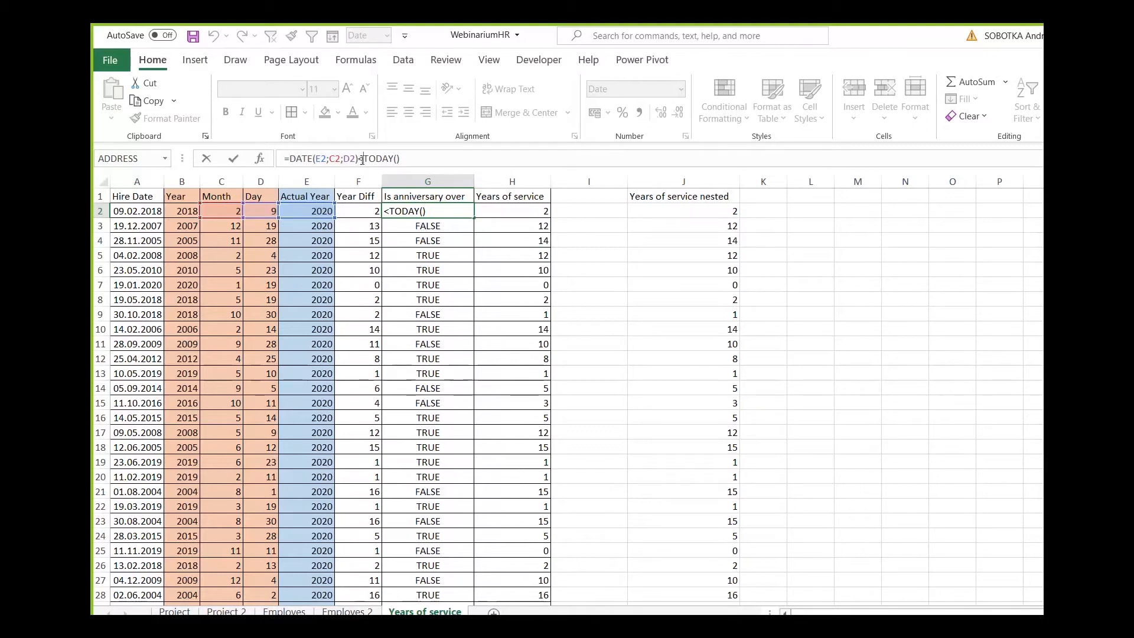
{"action": "left_click_drag", "start_coordinate": [365, 158], "coordinate": [421, 156]}
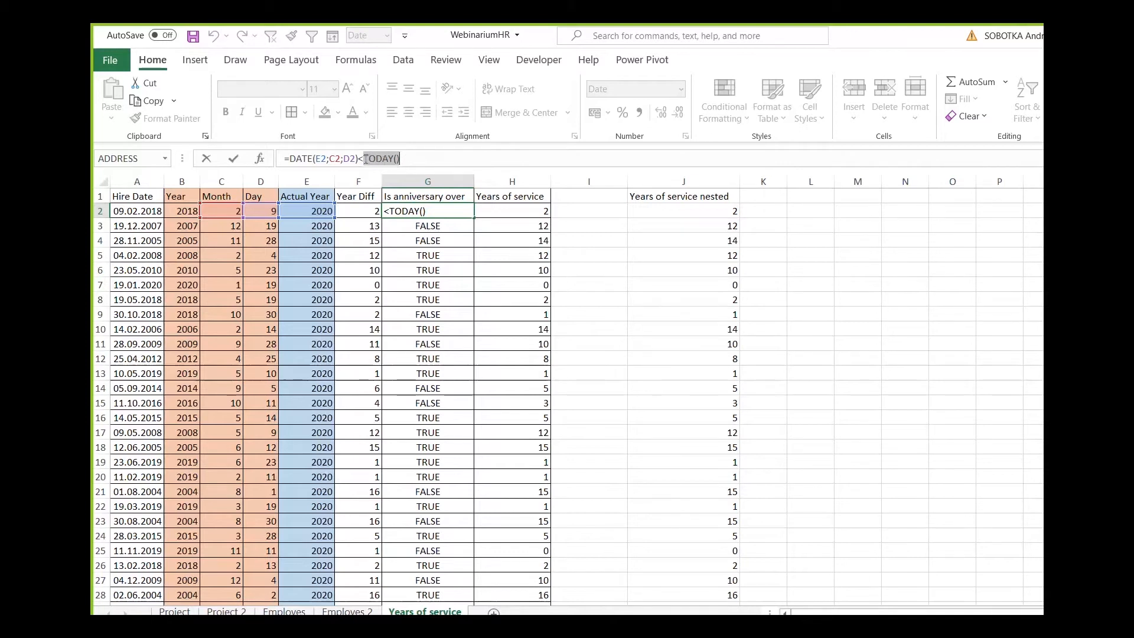
{"action": "left_click_drag", "start_coordinate": [358, 158], "coordinate": [289, 158]}
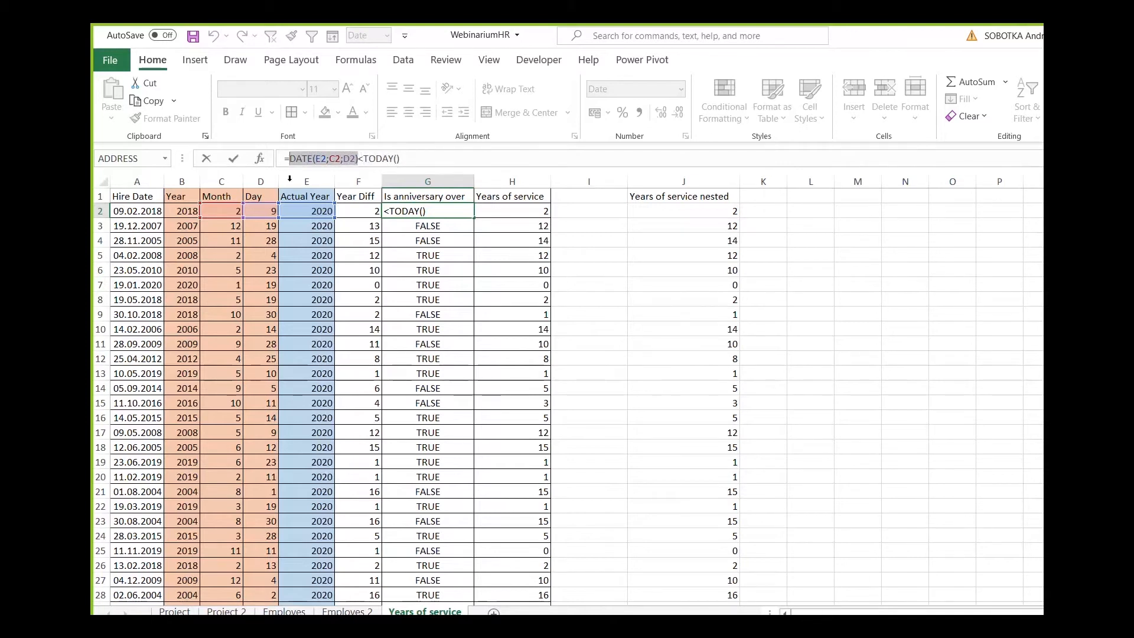
{"action": "left_click", "coordinate": [329, 159]}
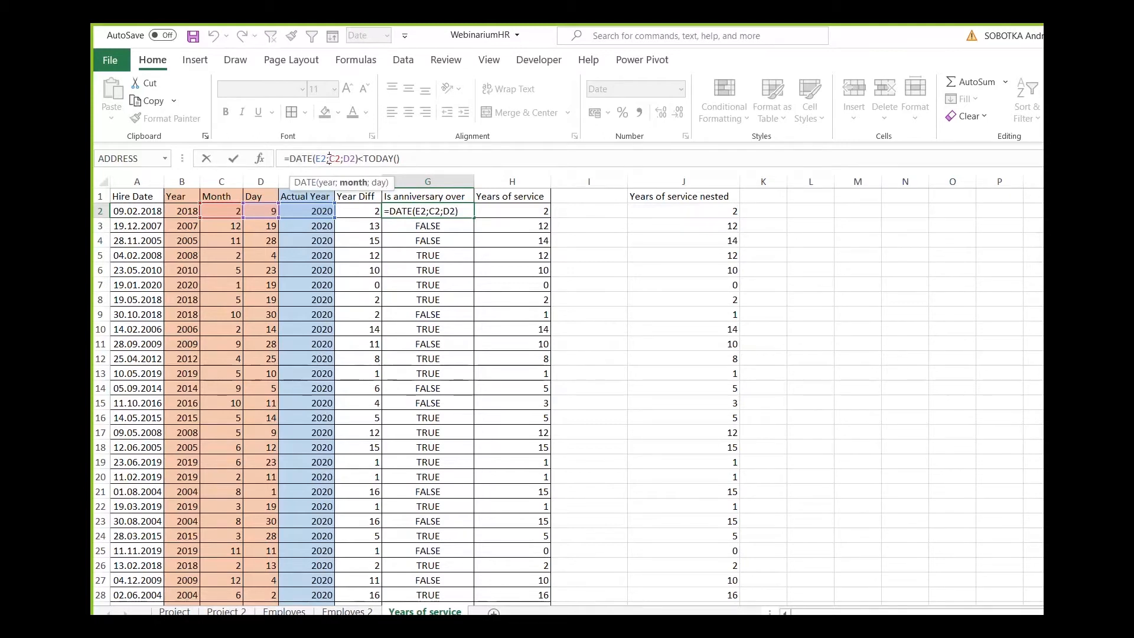
{"action": "double_click", "coordinate": [375, 160]}
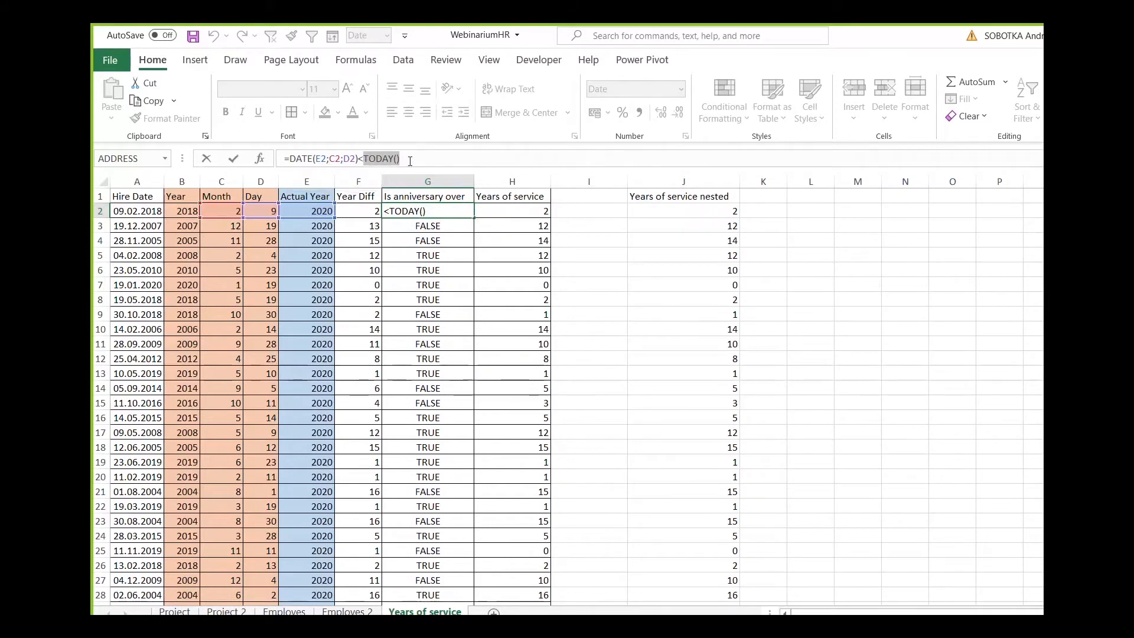
{"action": "key", "text": "ctrl+Return"}
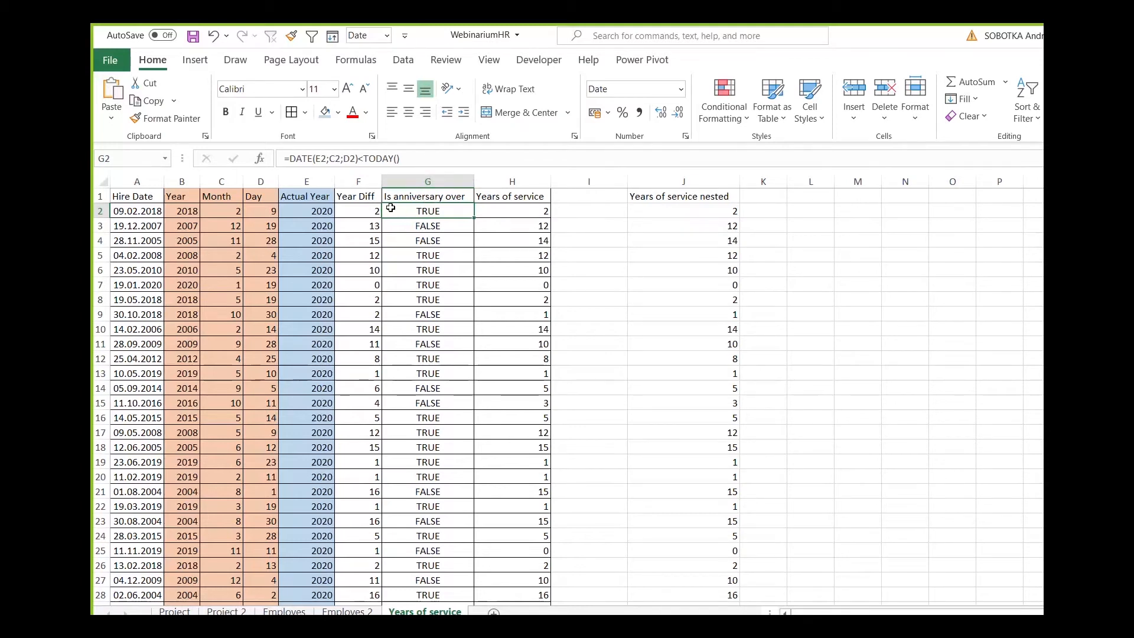
Compare the Year Diff in F2 with the Is anniversary over results in G2 and G10.
{"action": "left_click", "coordinate": [359, 211]}
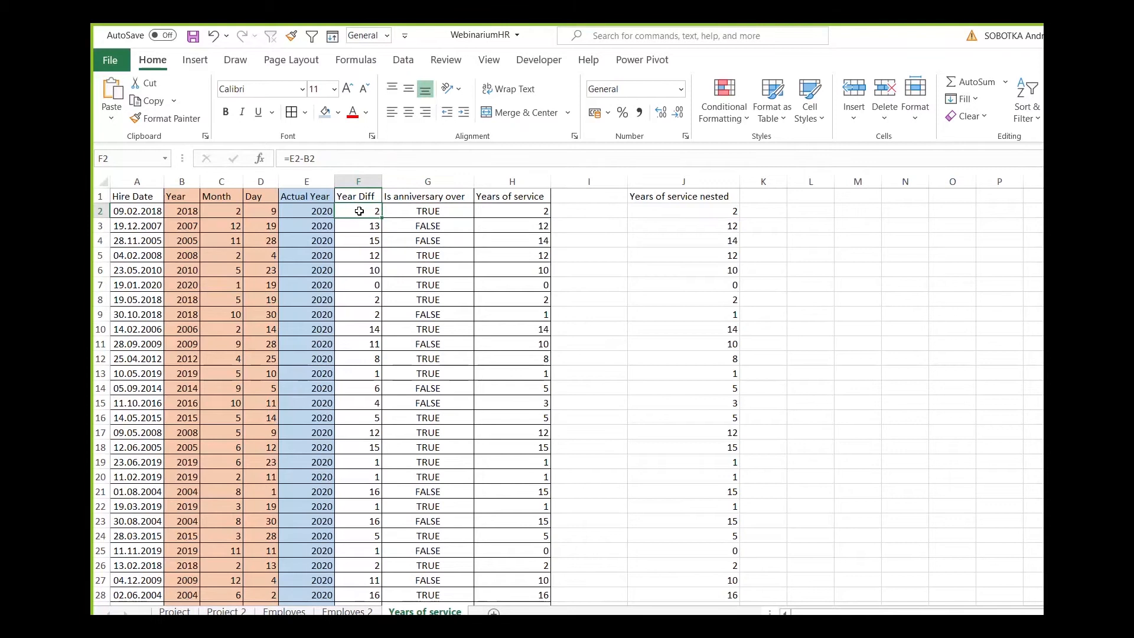
{"action": "left_click", "coordinate": [451, 232]}
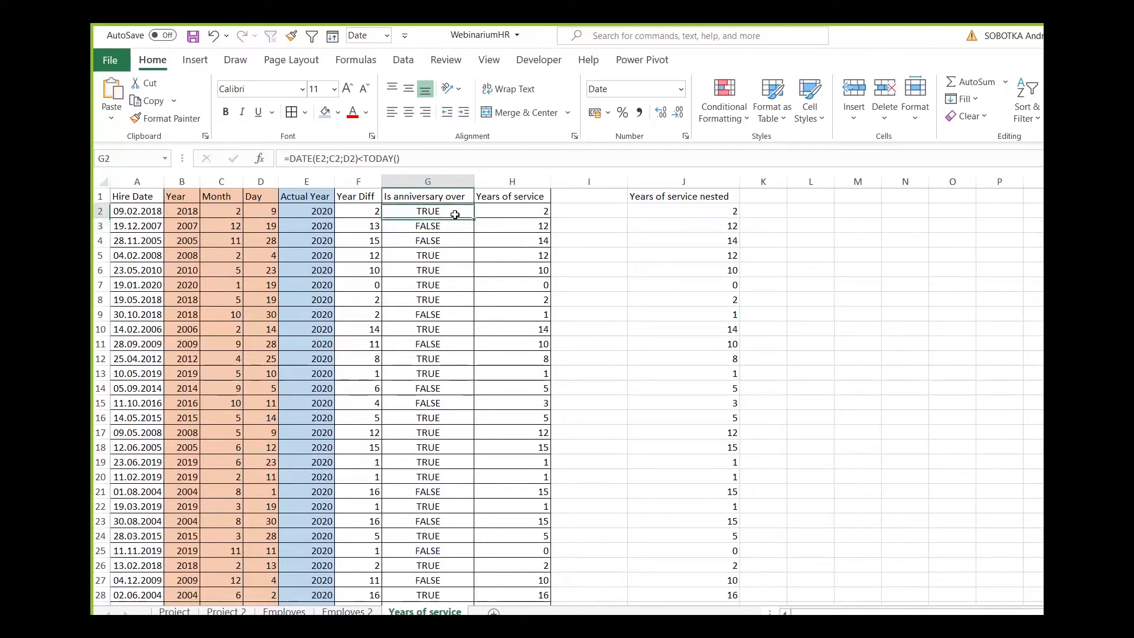
{"action": "left_click", "coordinate": [442, 329]}
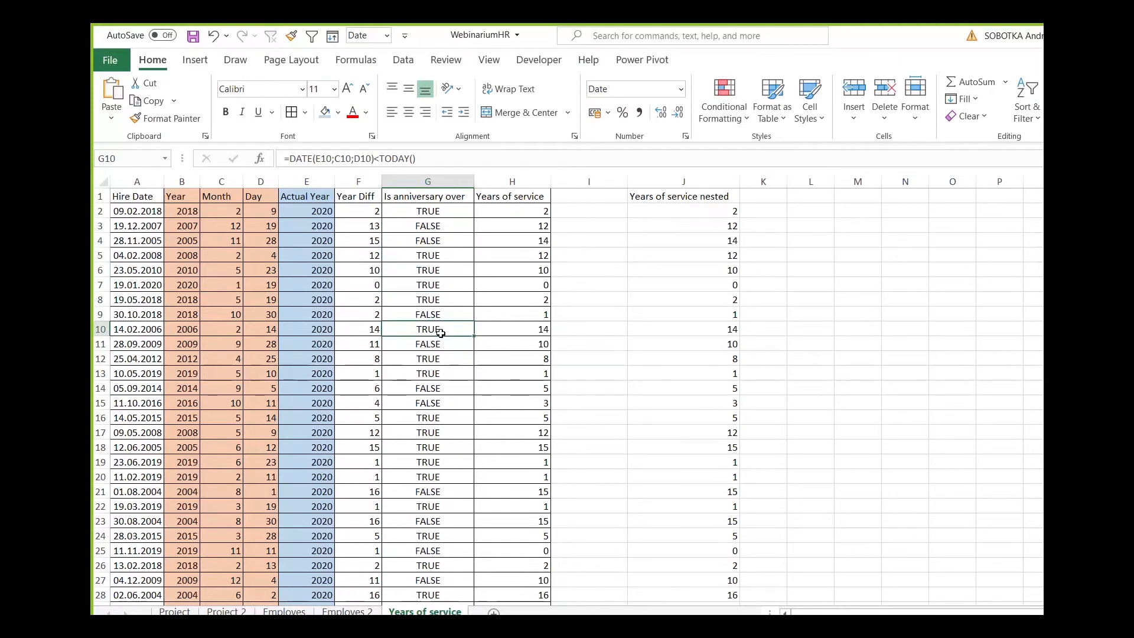
Inspect the logical test, value_if_true and value_if_false arguments of the Years of service IF formula in H2.
{"action": "left_click", "coordinate": [512, 212]}
{"action": "left_click", "coordinate": [458, 157]}
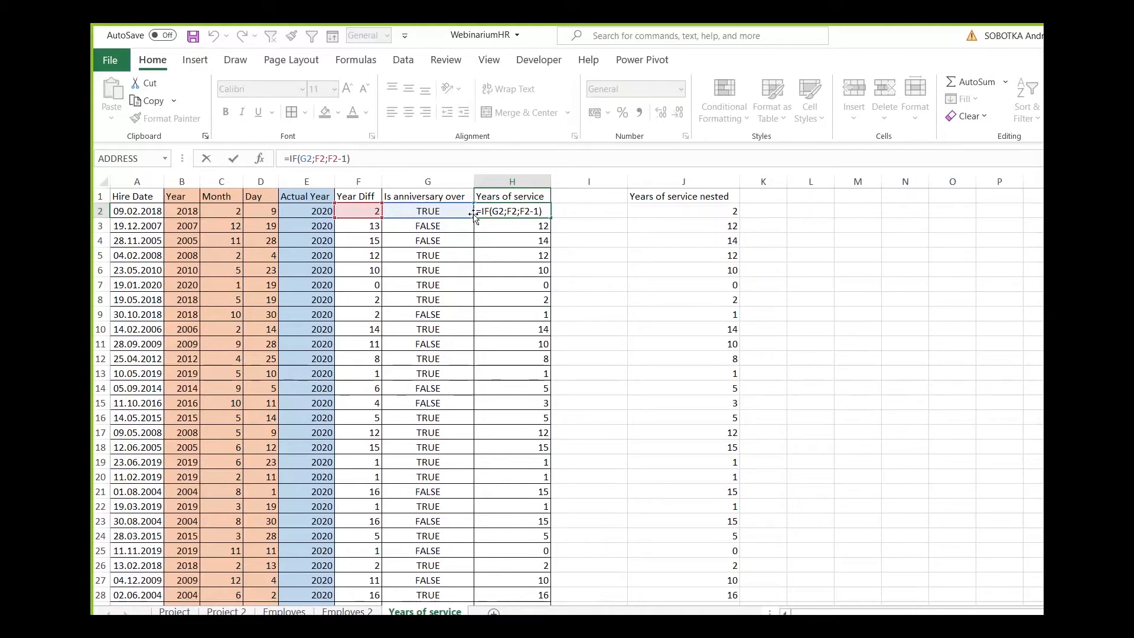
{"action": "left_click", "coordinate": [306, 159]}
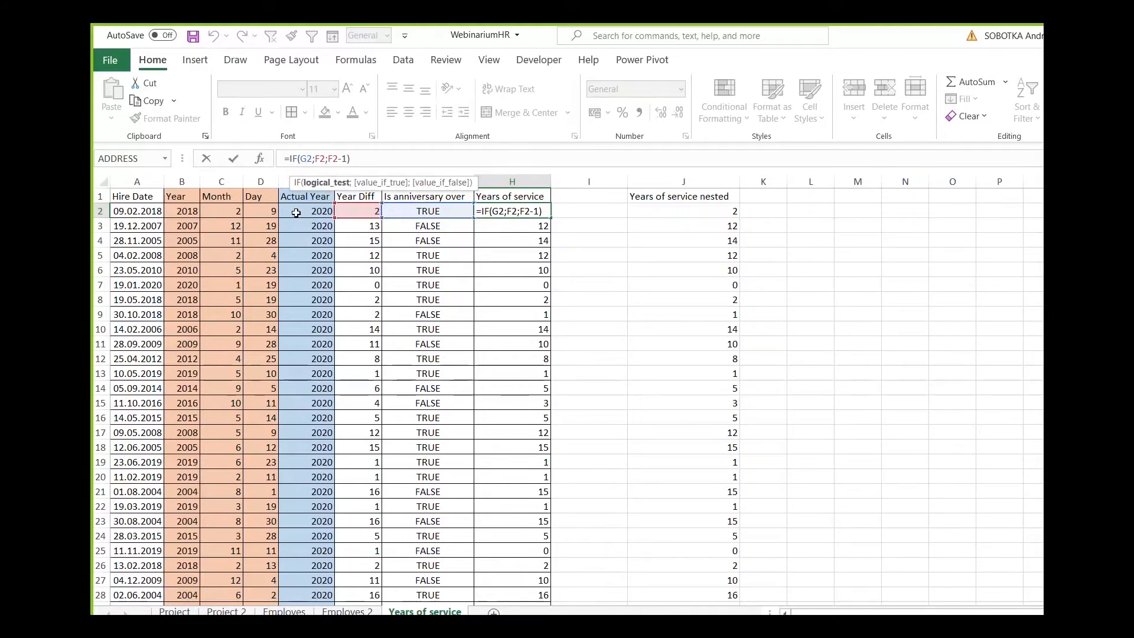
{"action": "left_click", "coordinate": [326, 159]}
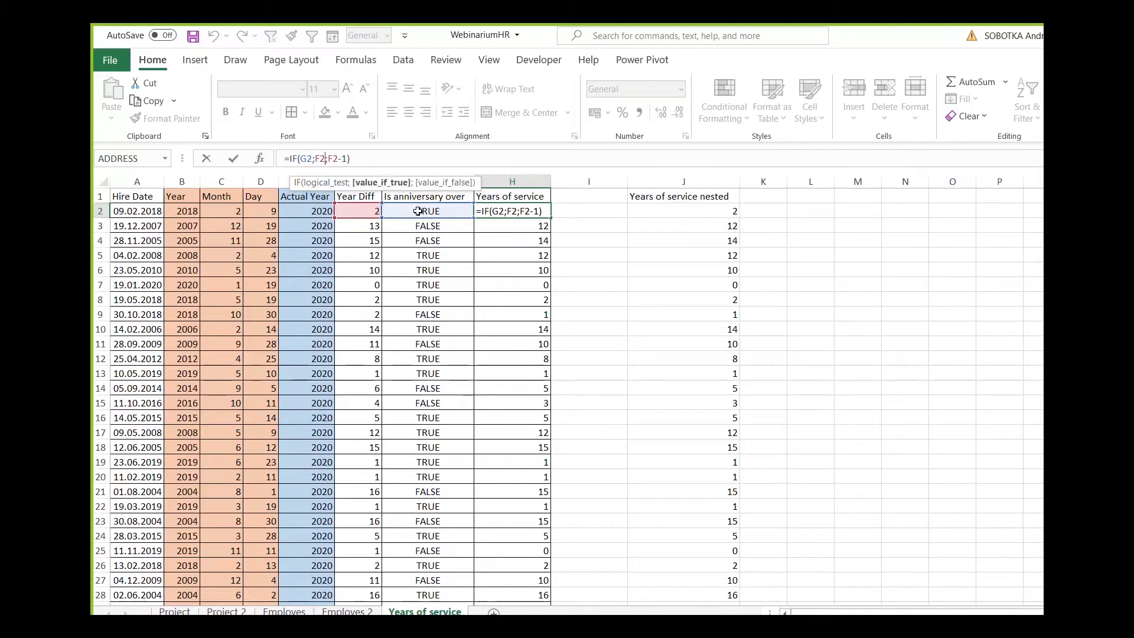
{"action": "key", "text": "Right"}
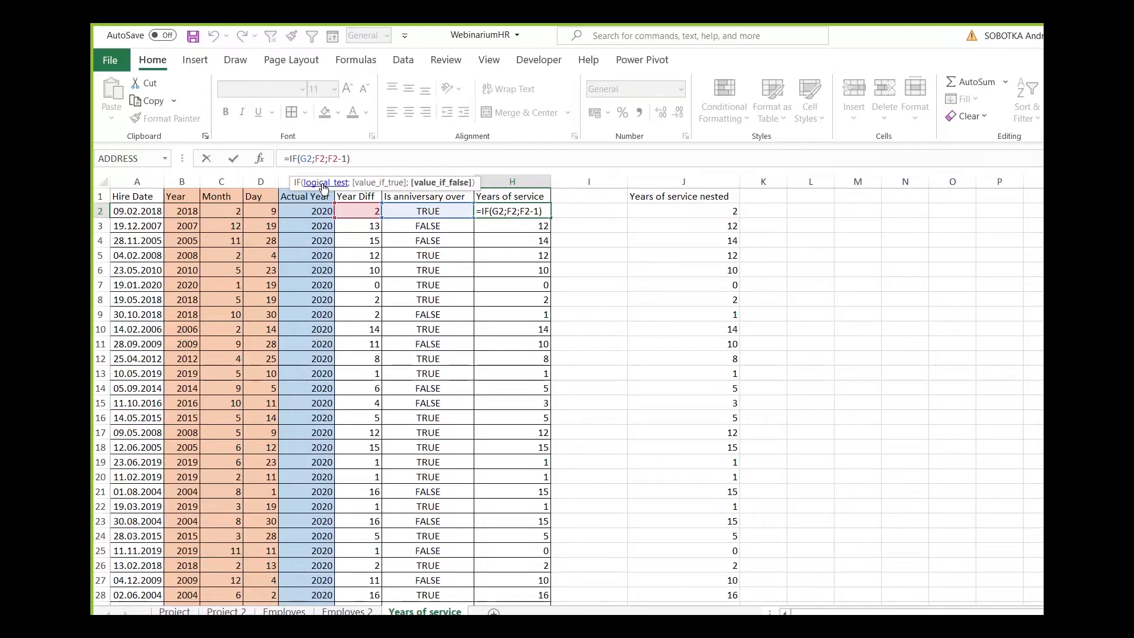
{"action": "left_click", "coordinate": [344, 160]}
Inspect the Years of service IF formula in H3 and close it unchanged.
{"action": "left_click", "coordinate": [524, 227]}
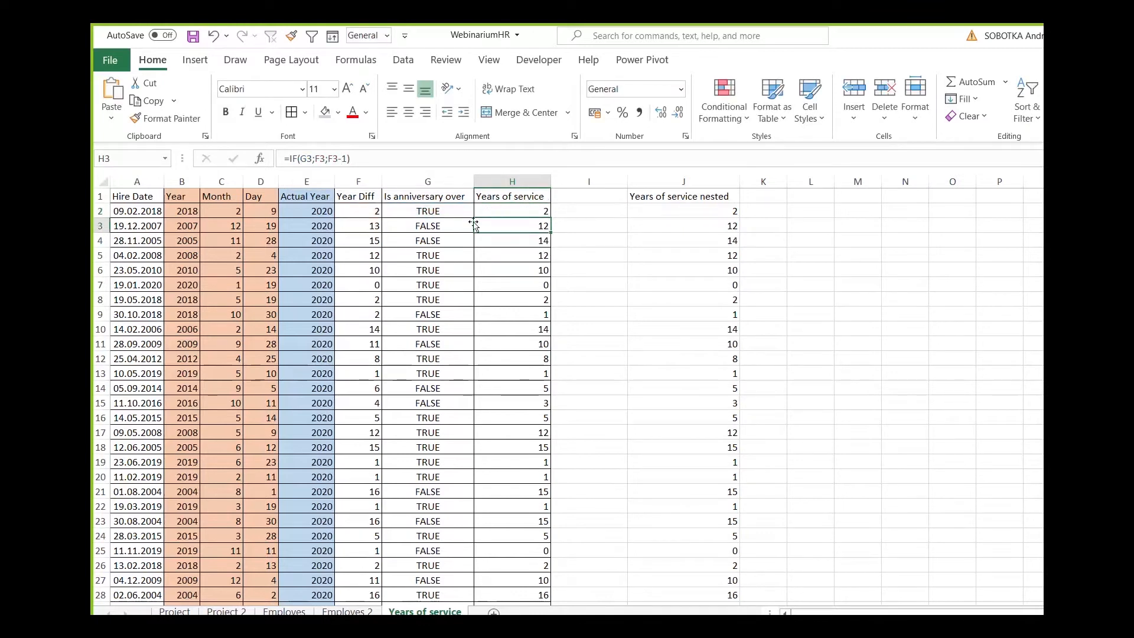
{"action": "left_click", "coordinate": [371, 158]}
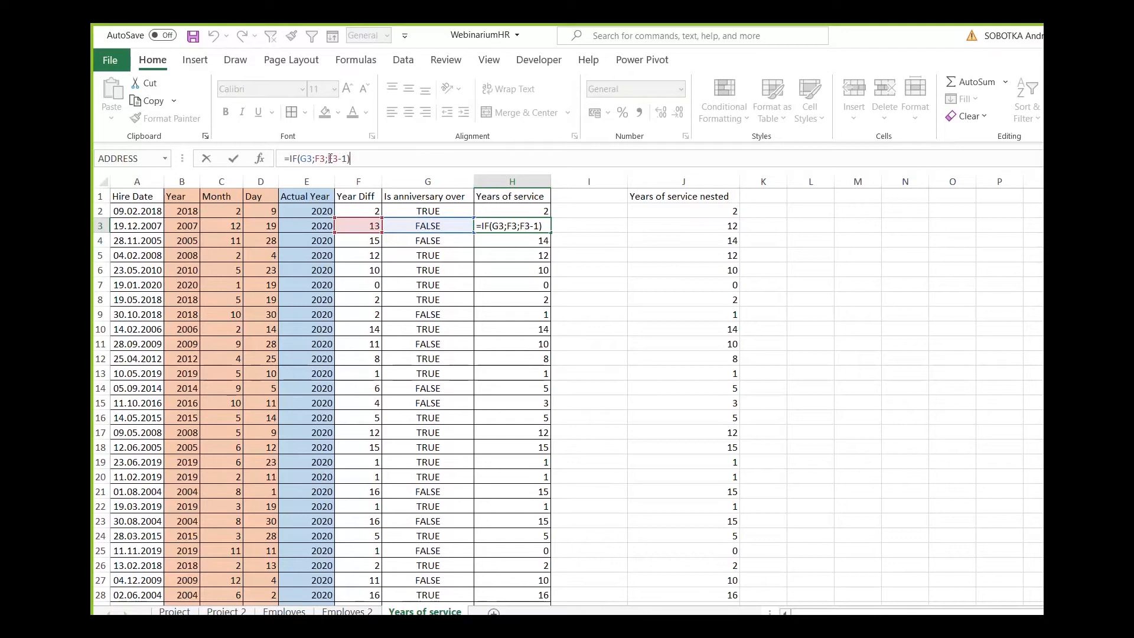
{"action": "key", "text": "ctrl+Return"}
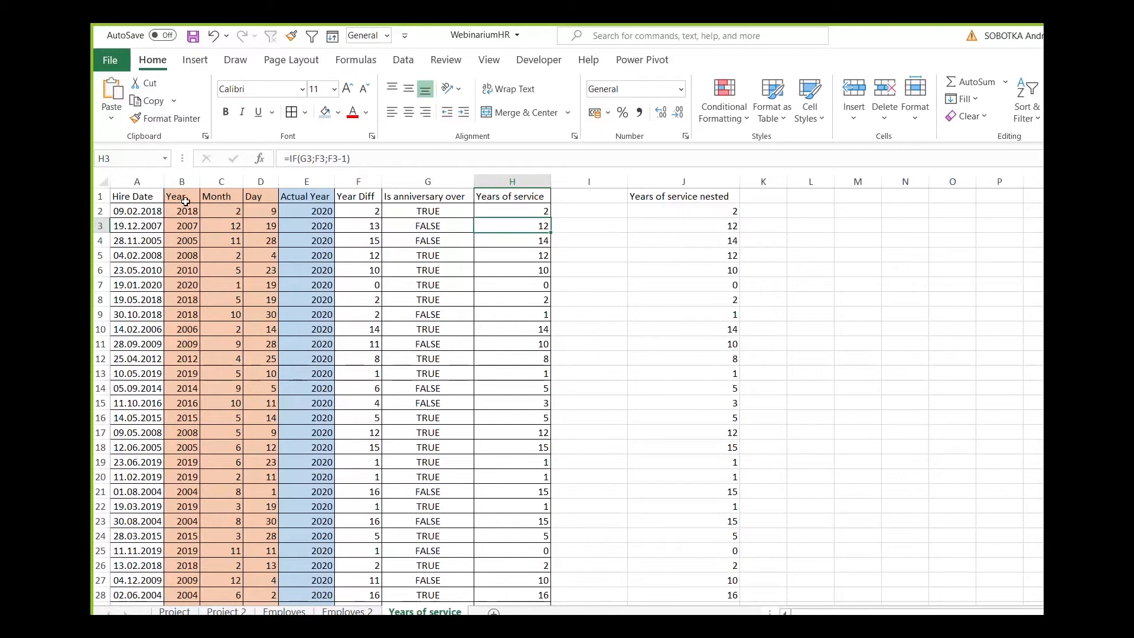
Review the row 2 formulas in order from Year in B2 through Years of service in H2.
{"action": "left_click", "coordinate": [203, 213]}
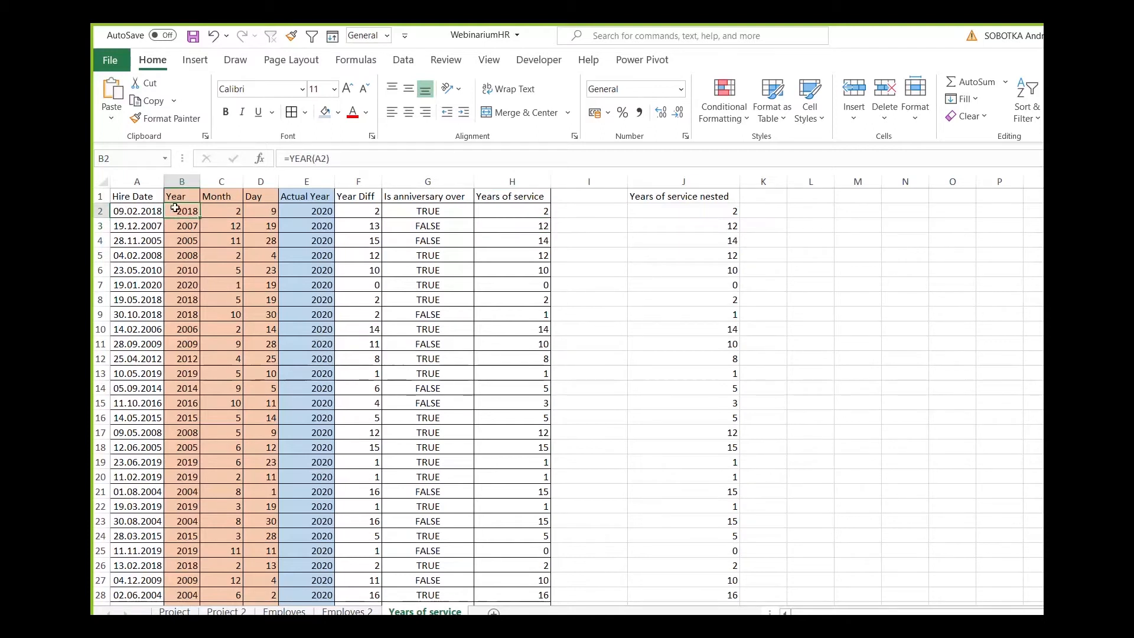
{"action": "left_click", "coordinate": [222, 211]}
{"action": "left_click", "coordinate": [262, 211]}
{"action": "left_click", "coordinate": [297, 211]}
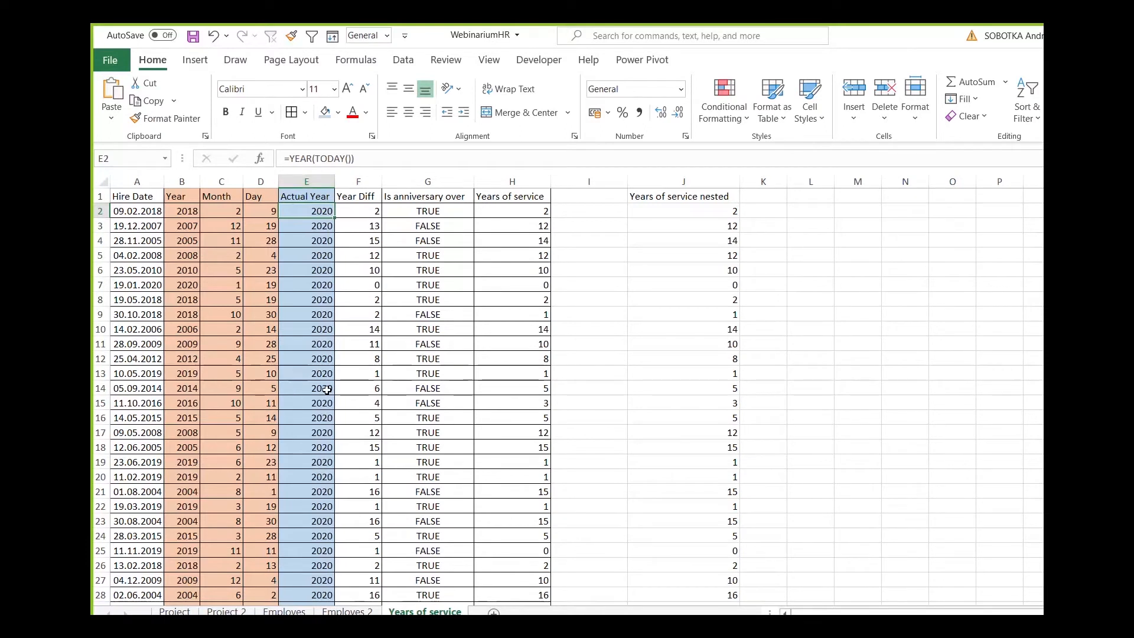
{"action": "left_click", "coordinate": [363, 211]}
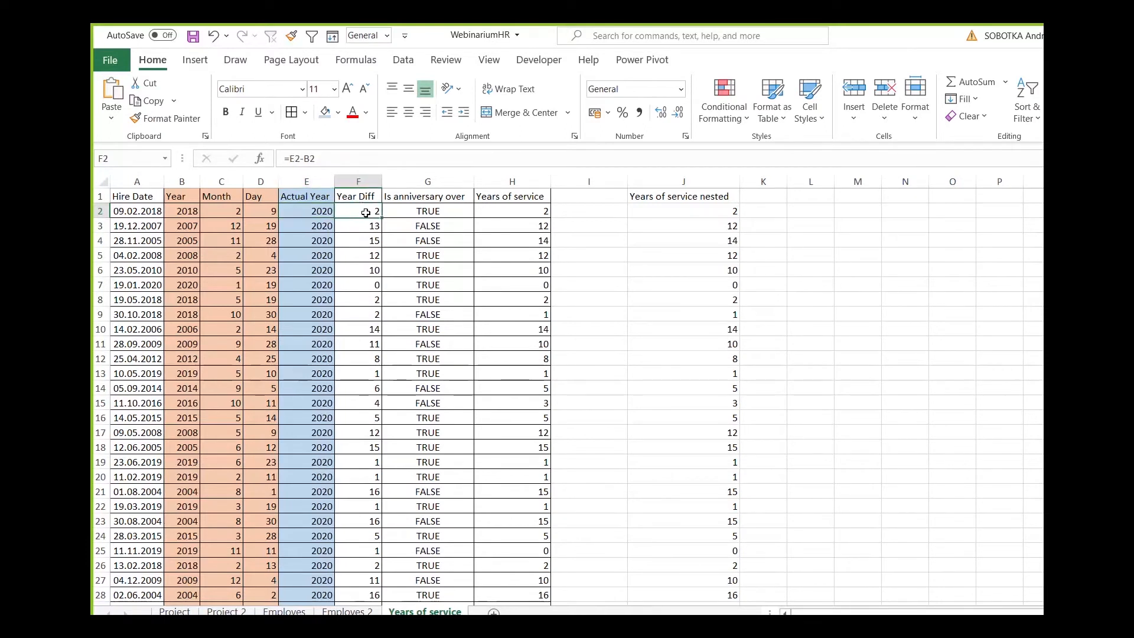
{"action": "left_click", "coordinate": [410, 211]}
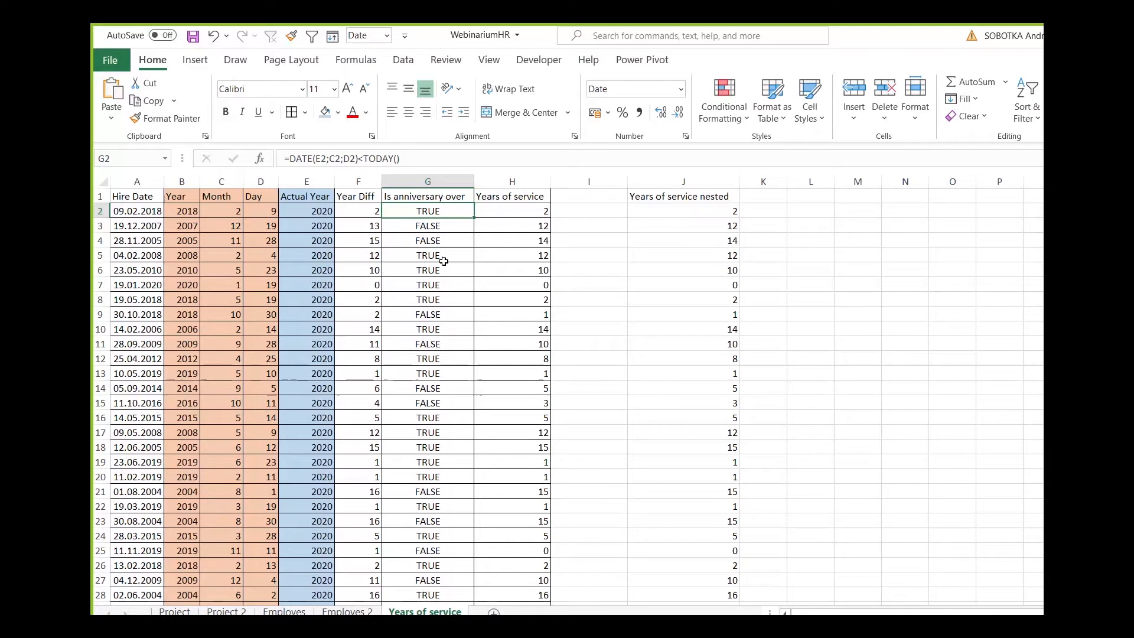
{"action": "left_click", "coordinate": [512, 211]}
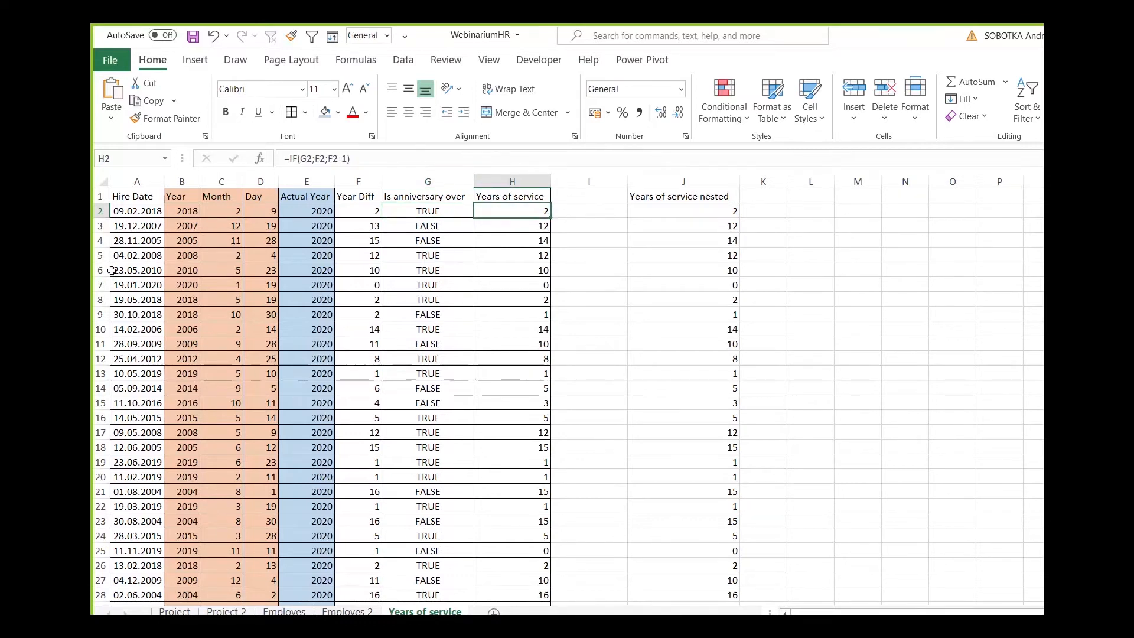
Open the Years of service nested formula in J2 and enlarge the formula bar for reading it.
{"action": "left_click", "coordinate": [725, 210]}
{"action": "left_click", "coordinate": [410, 158]}
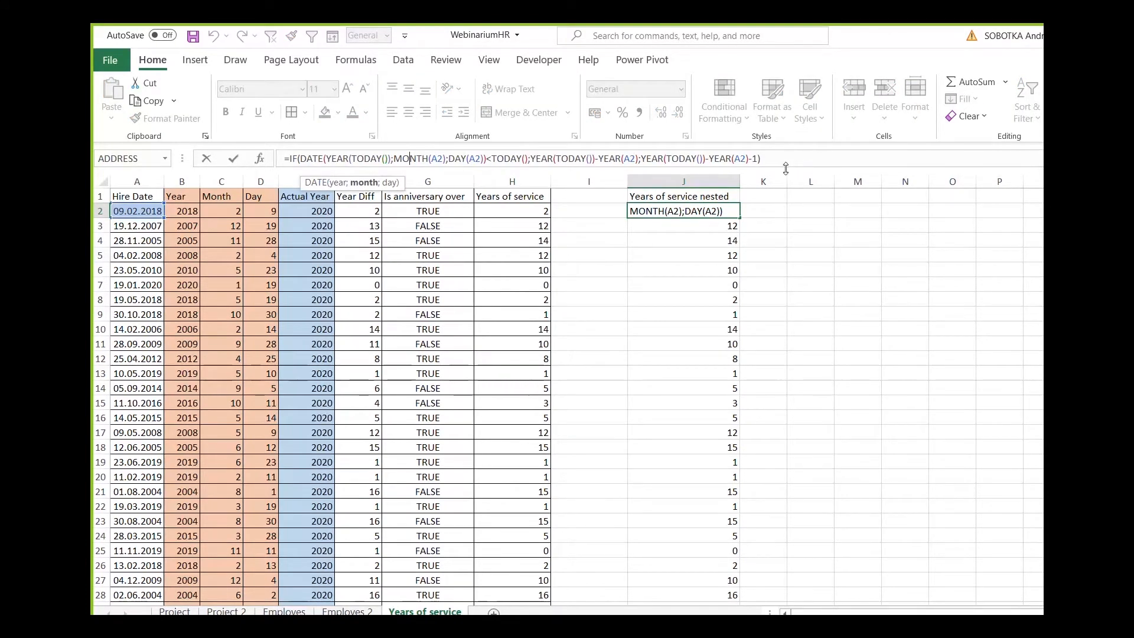
{"action": "left_click_drag", "start_coordinate": [785, 169], "coordinate": [785, 184]}
{"action": "left_click", "coordinate": [689, 179]}
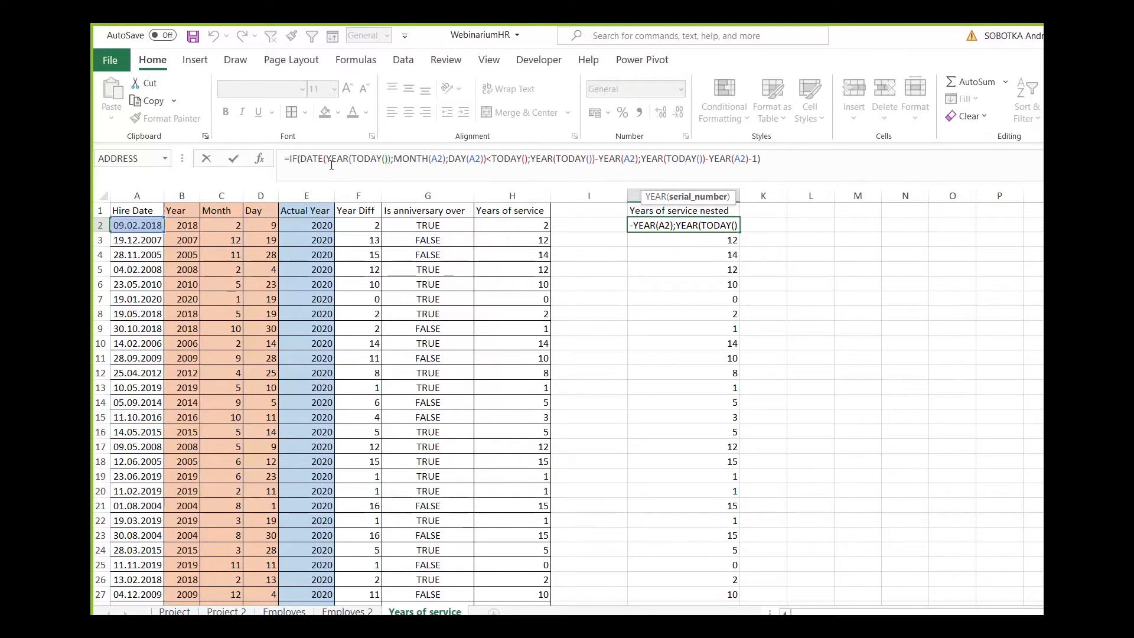
Inspect the logical test, value_if_true and value_if_false arguments of the nested formula in J2 and close it unchanged.
{"action": "left_click_drag", "start_coordinate": [300, 158], "coordinate": [527, 161]}
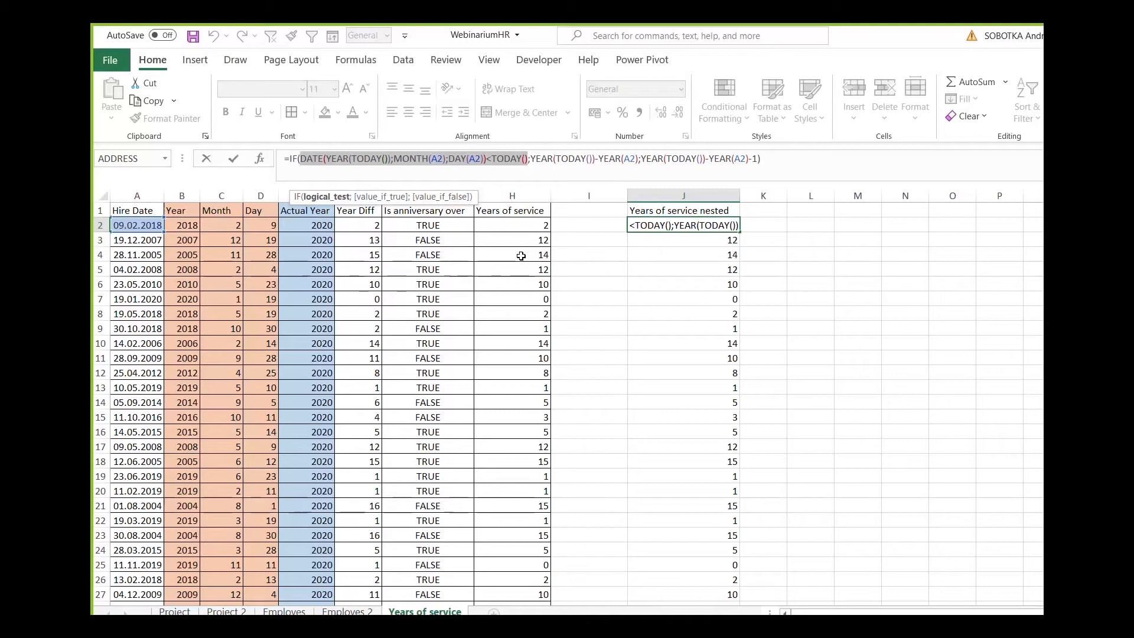
{"action": "left_click", "coordinate": [533, 158]}
{"action": "left_click_drag", "start_coordinate": [533, 158], "coordinate": [638, 158]}
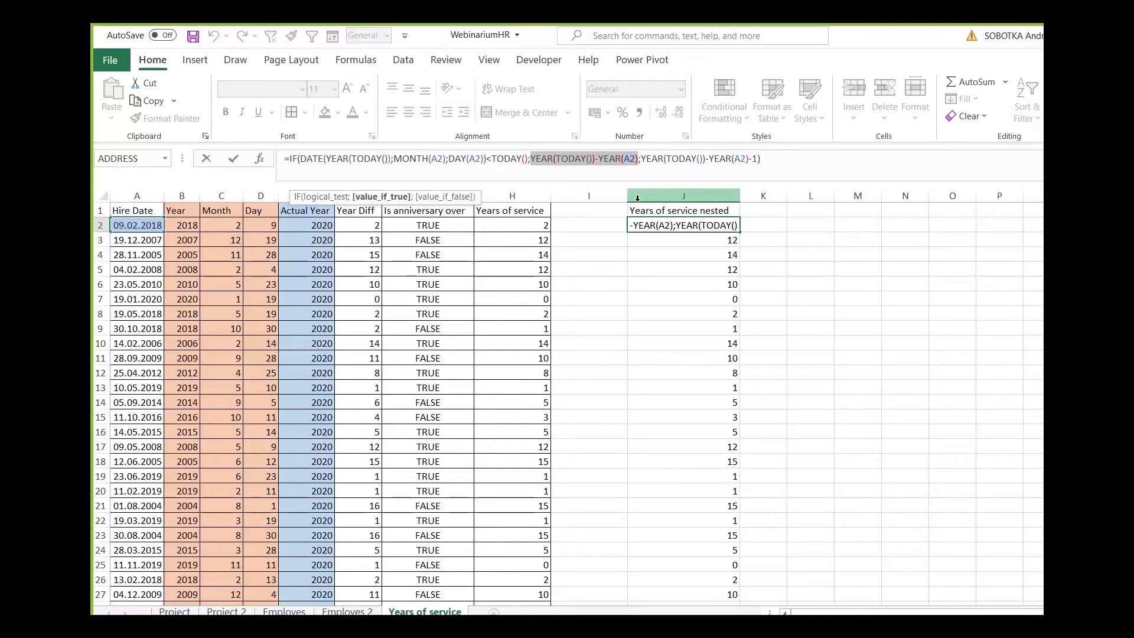
{"action": "left_click_drag", "start_coordinate": [641, 158], "coordinate": [756, 163]}
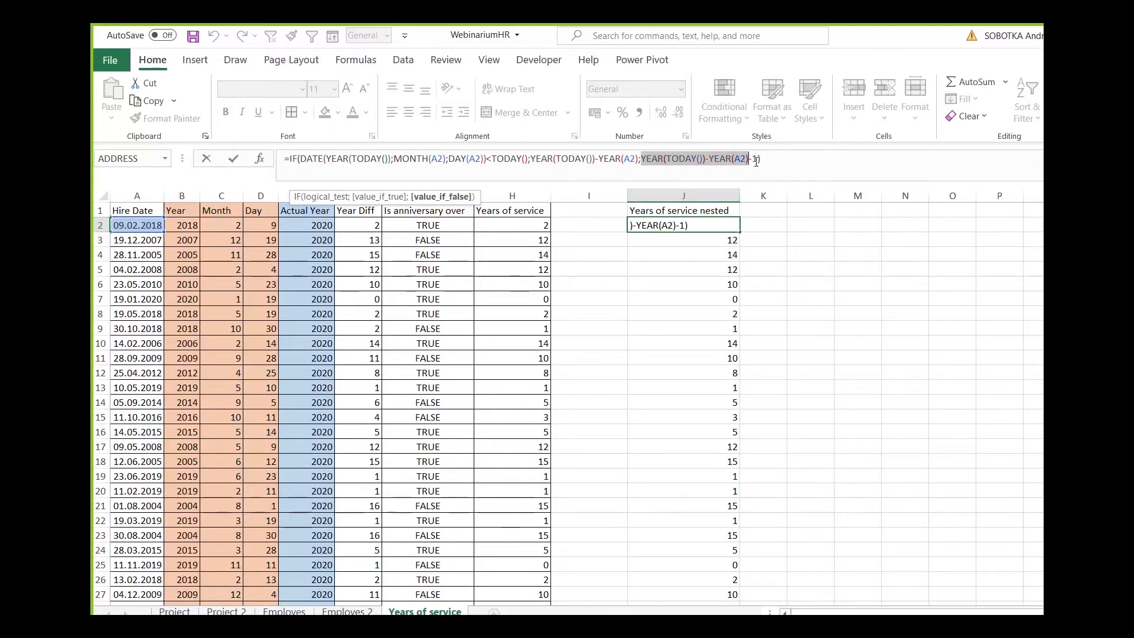
{"action": "key", "text": "ctrl+Return"}
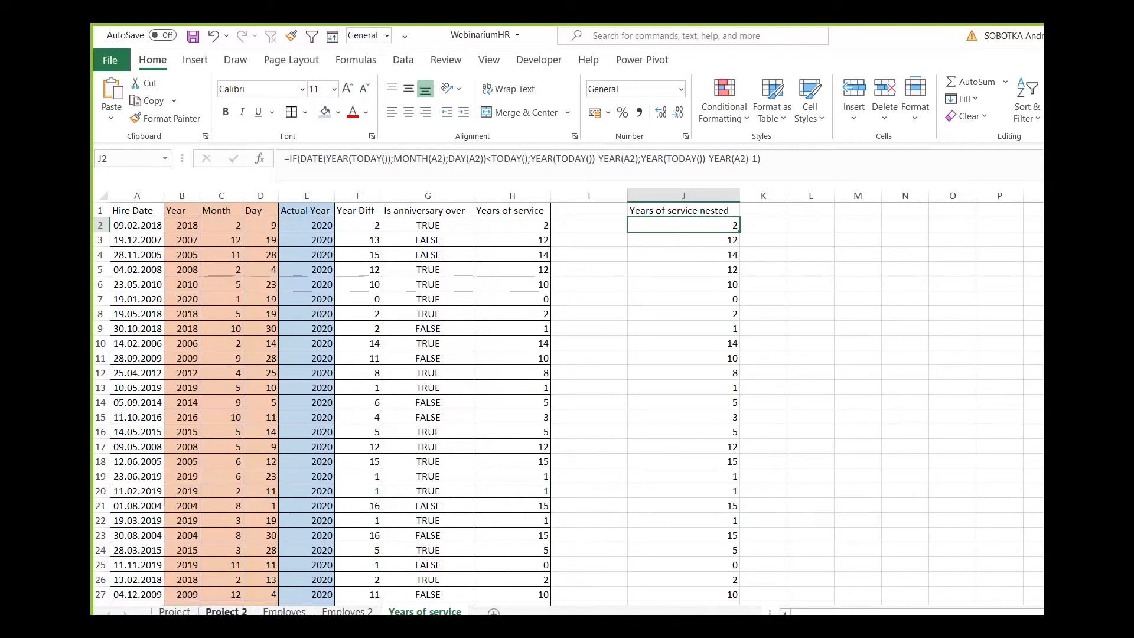
Return to the Employes sheet and examine the "M" unit for counting months in the DATEDIF notes.
{"action": "left_click", "coordinate": [285, 612]}
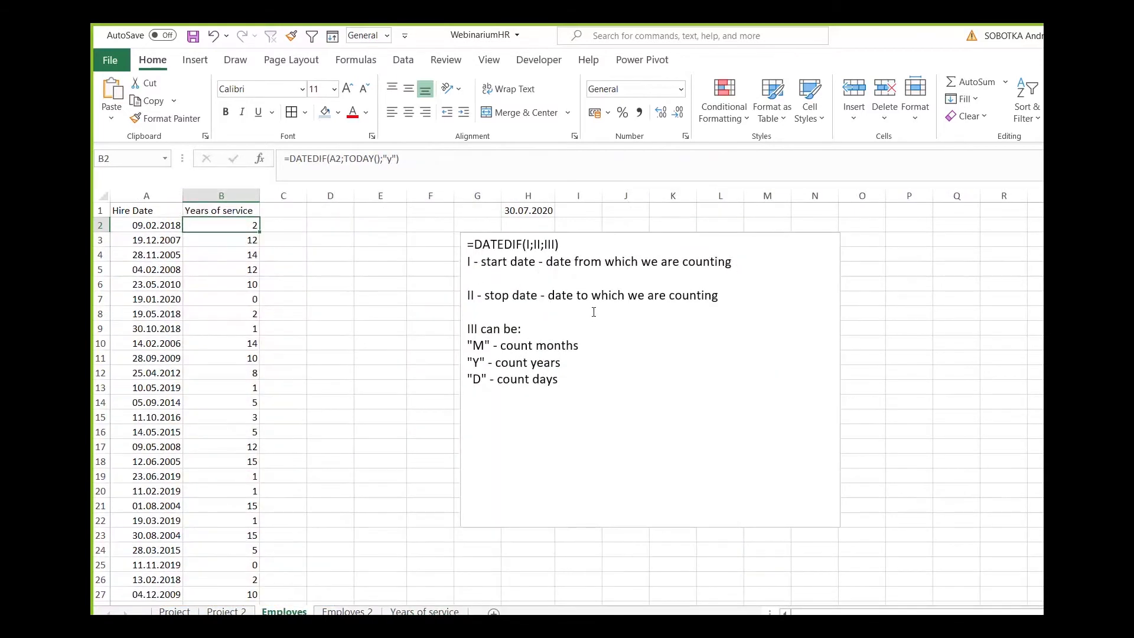
{"action": "left_click", "coordinate": [594, 312]}
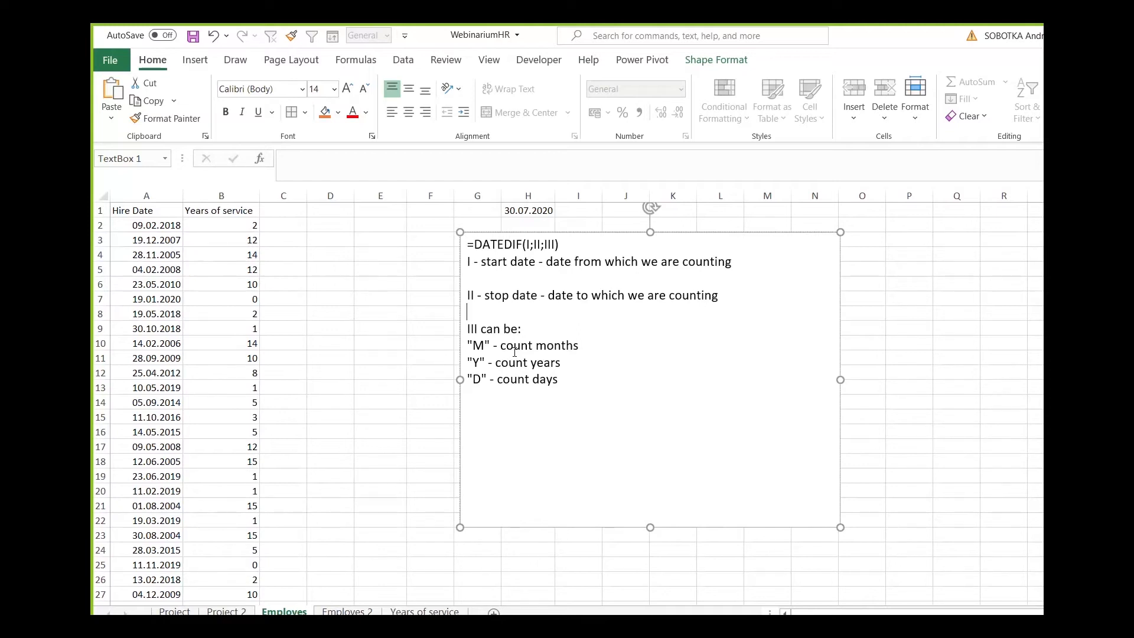
{"action": "double_click", "coordinate": [478, 346]}
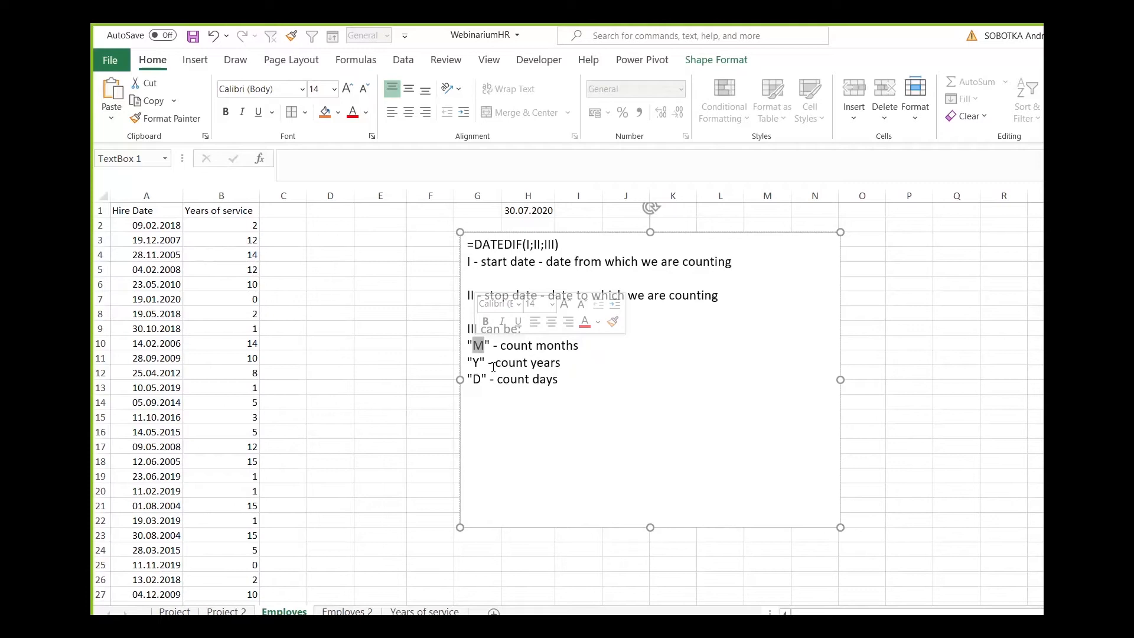
Add the header "Months Of Service" in C1 and fit column C to its width.
{"action": "left_click", "coordinate": [284, 211]}
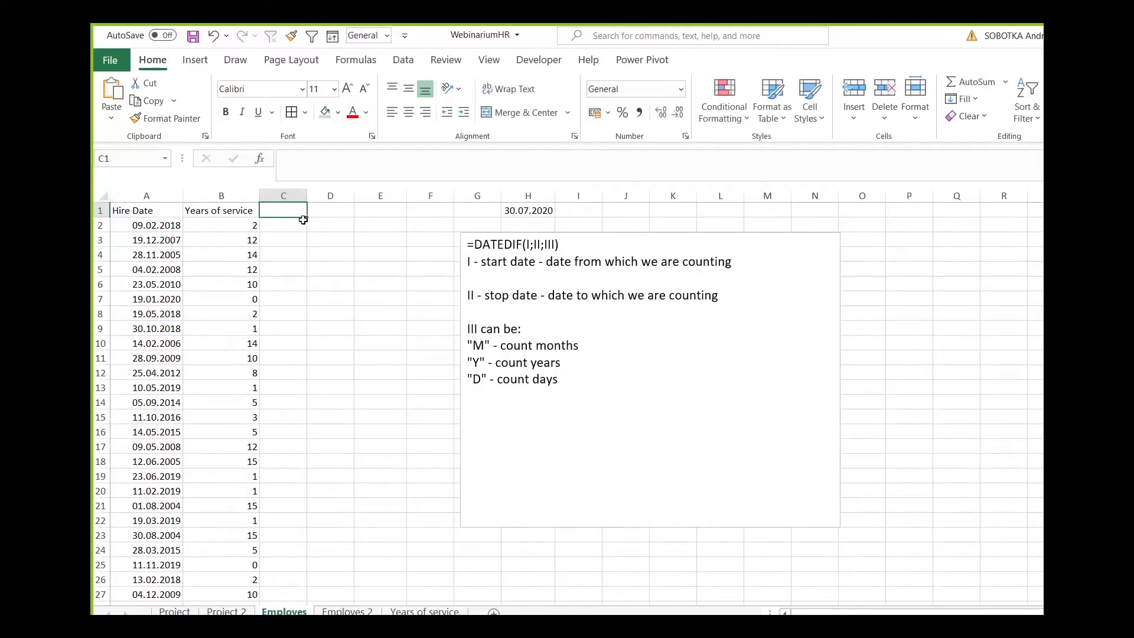
{"action": "type", "text": "Month Of Service"}
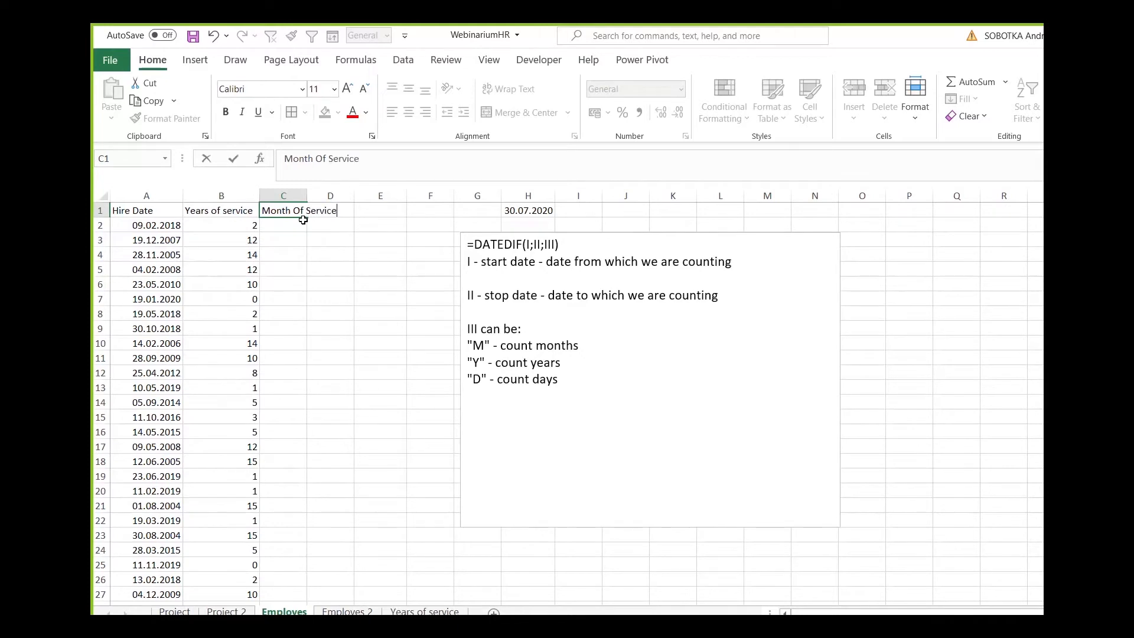
{"action": "key", "text": "Return"}
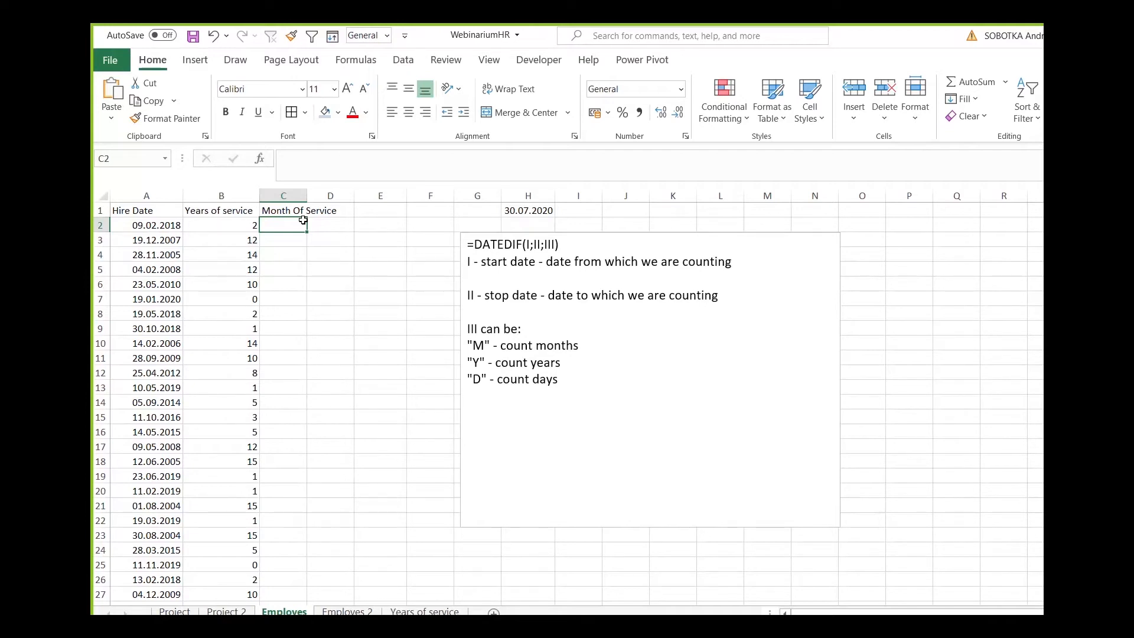
{"action": "double_click", "coordinate": [308, 196]}
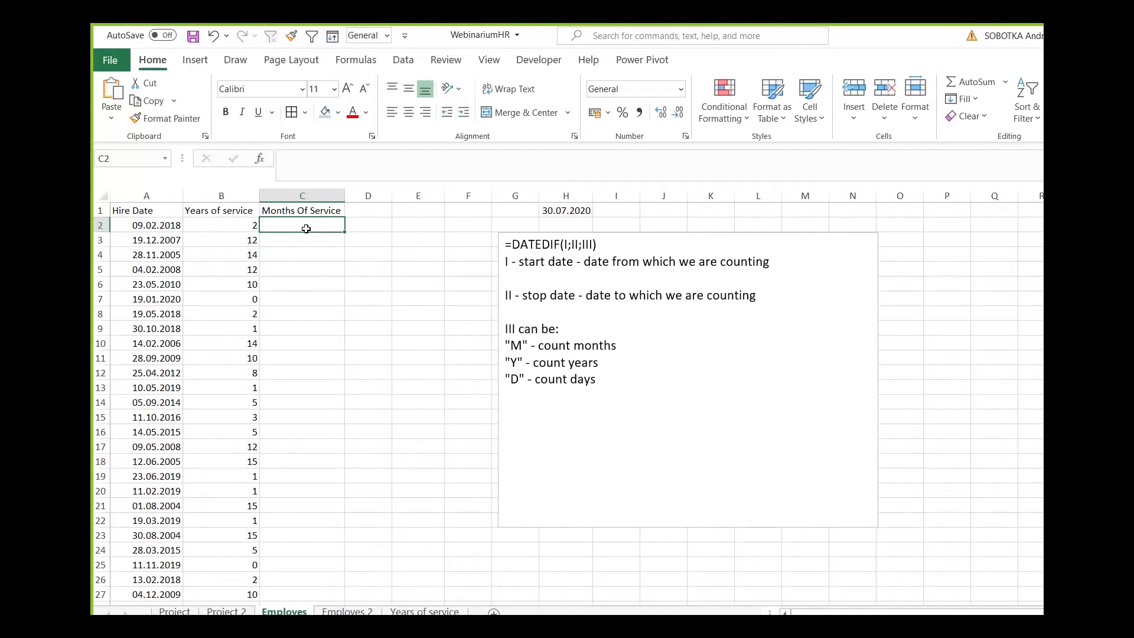
Calculate the months of service in C2 with =DATEDIF(A2;TODAY();"m").
{"action": "type", "text": "=date"}
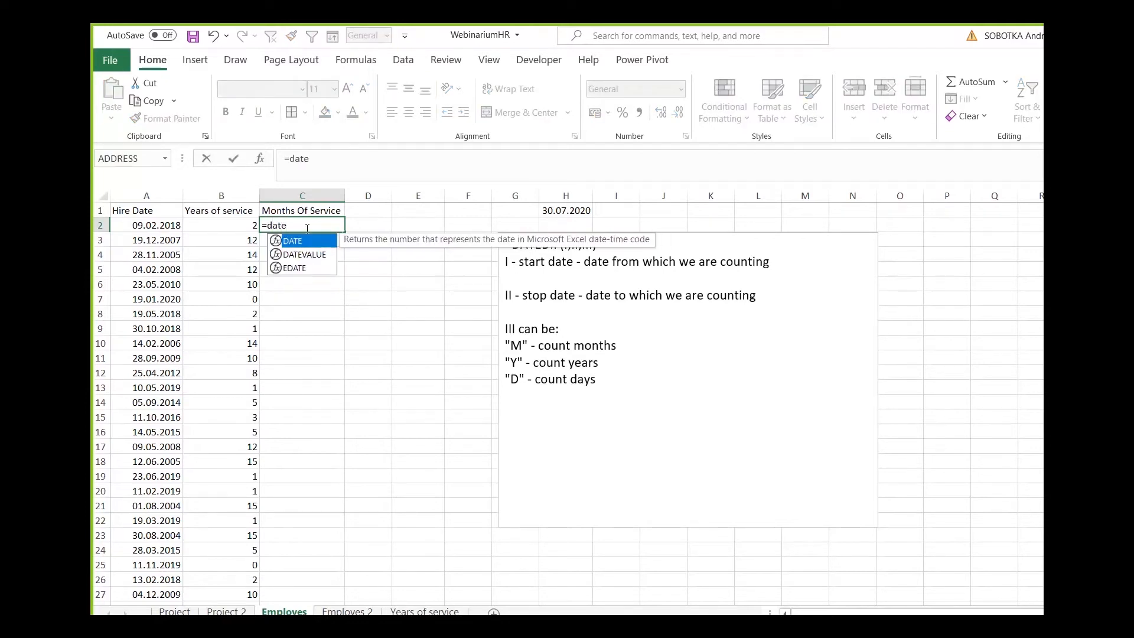
{"action": "type", "text": "dif("}
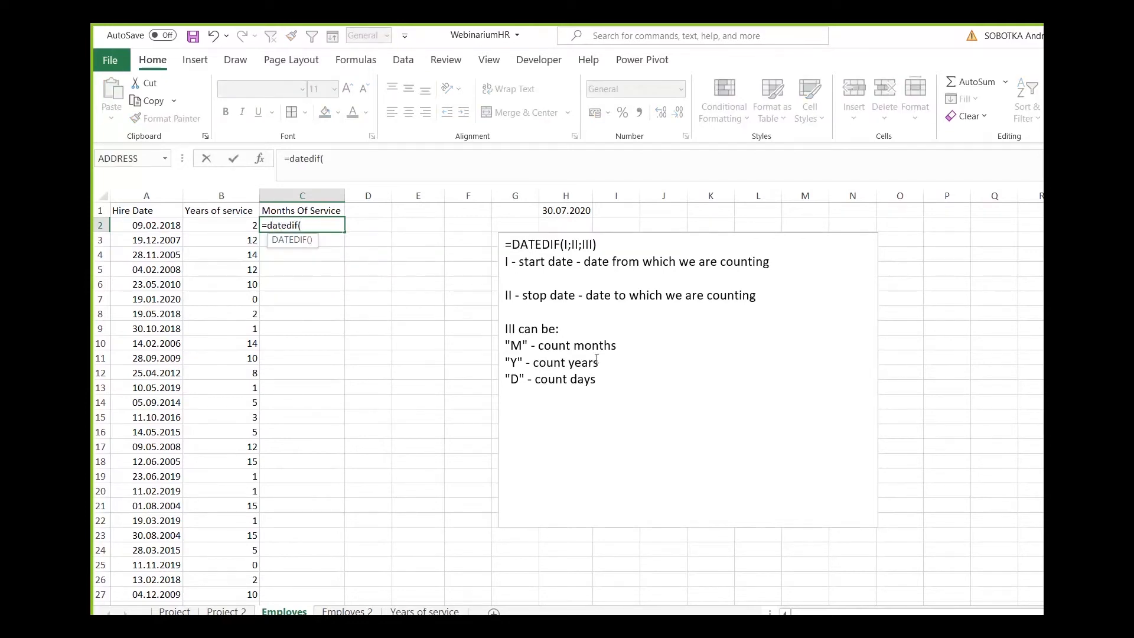
{"action": "left_click", "coordinate": [140, 225]}
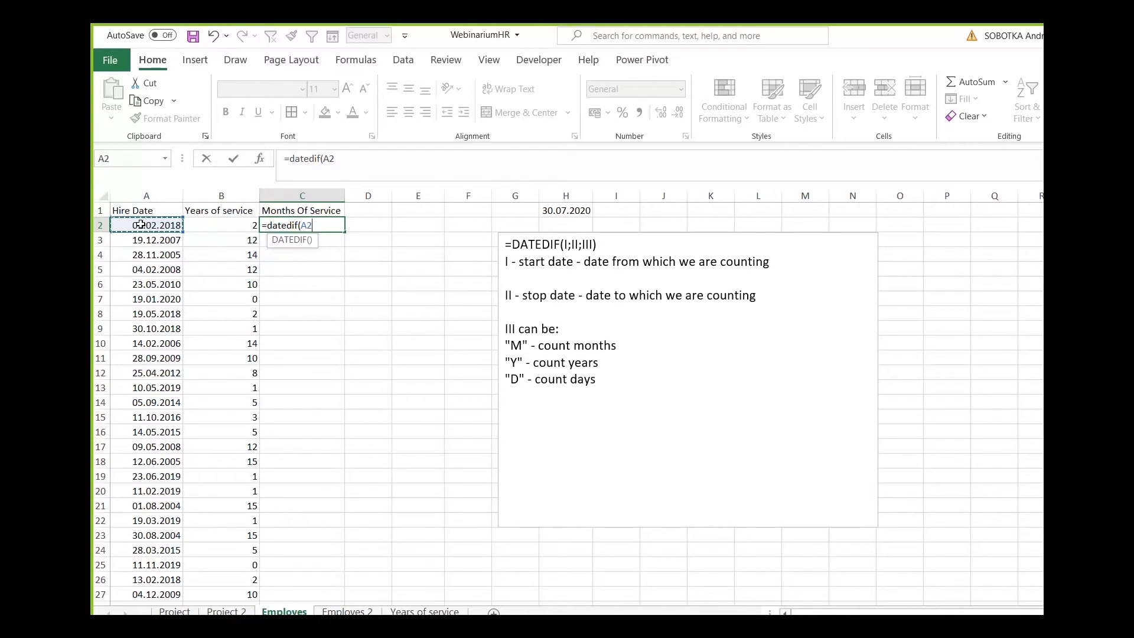
{"action": "type", "text": ";today()"}
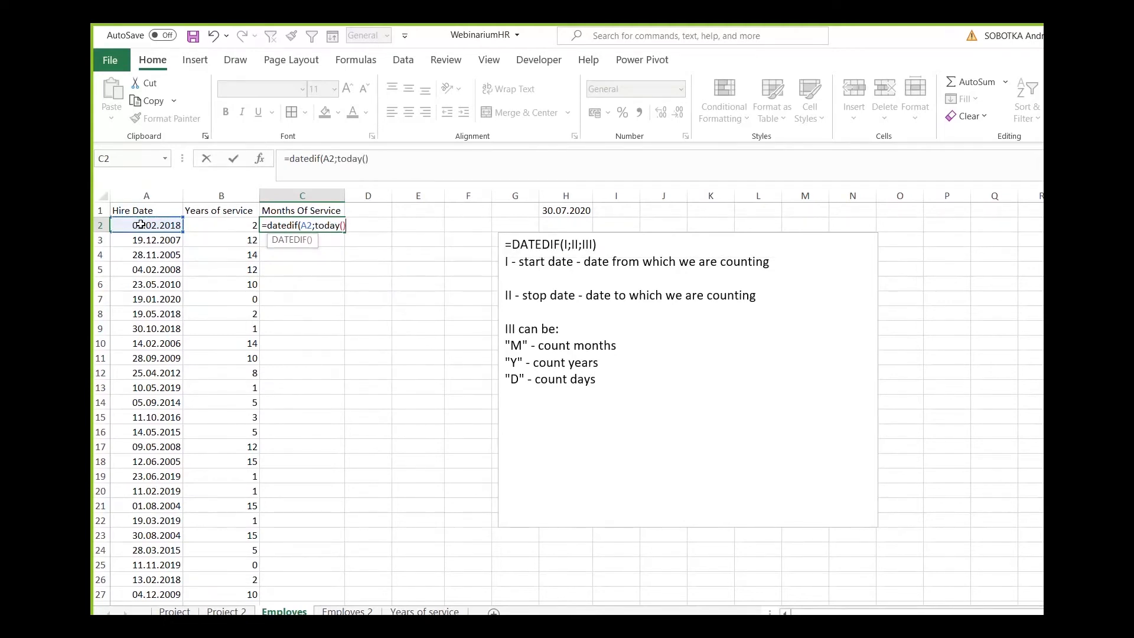
{"action": "type", "text": ";\"m'"}
{"action": "key", "text": "BackSpace"}
{"action": "type", "text": "\""}
{"action": "key", "text": "Return"}
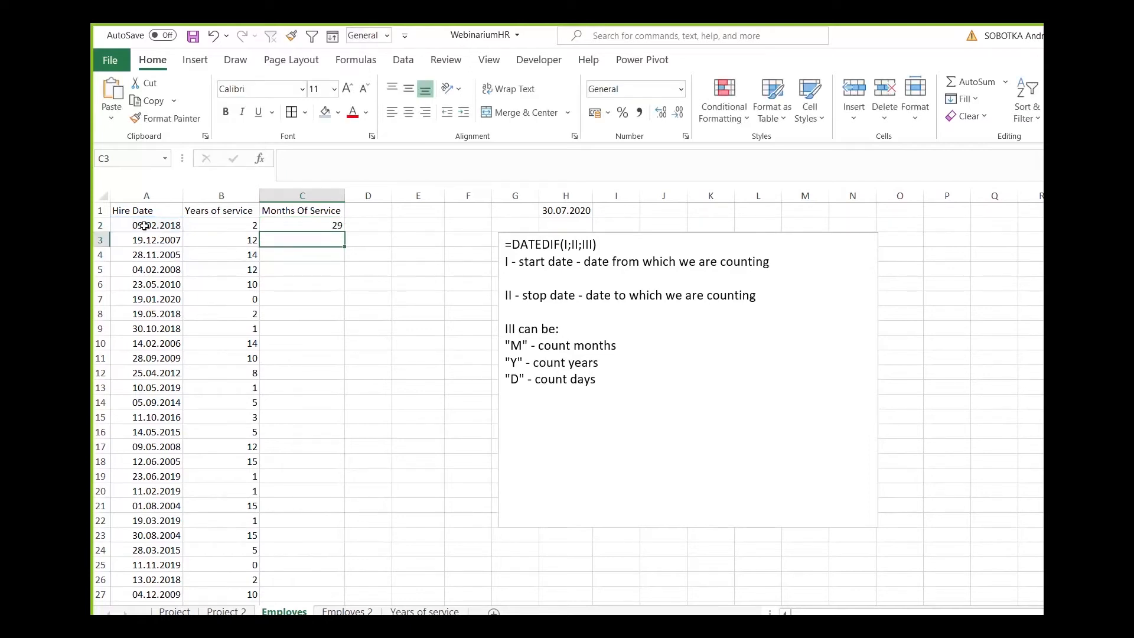
Fill the months formula from C2 down the whole Months Of Service column.
{"action": "left_click", "coordinate": [340, 226]}
{"action": "left_click", "coordinate": [346, 237]}
{"action": "left_click", "coordinate": [341, 227]}
{"action": "left_click", "coordinate": [345, 236]}
{"action": "left_click", "coordinate": [341, 229]}
{"action": "double_click", "coordinate": [344, 233]}
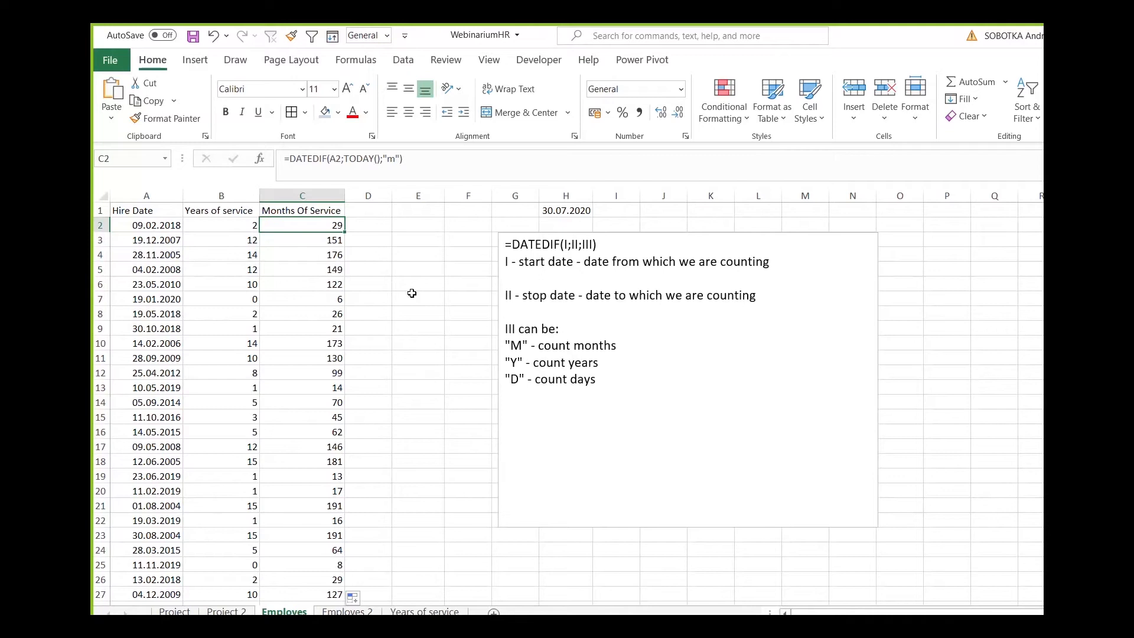
Add the header "Days of service" in D1.
{"action": "left_click", "coordinate": [368, 213]}
{"action": "type", "text": "Days"}
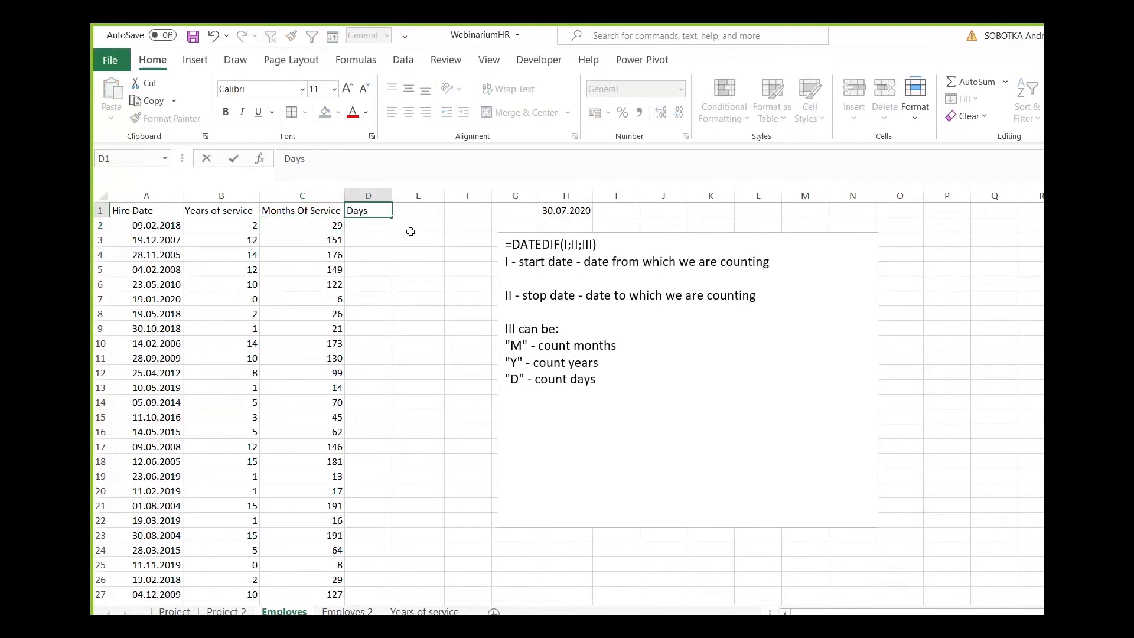
{"action": "type", "text": " of service"}
{"action": "key", "text": "Return"}
Enter =DATEDIF(A2;TODAY();"d") in D2, fill it down the Days of service column and fit the column width.
{"action": "type", "text": "="}
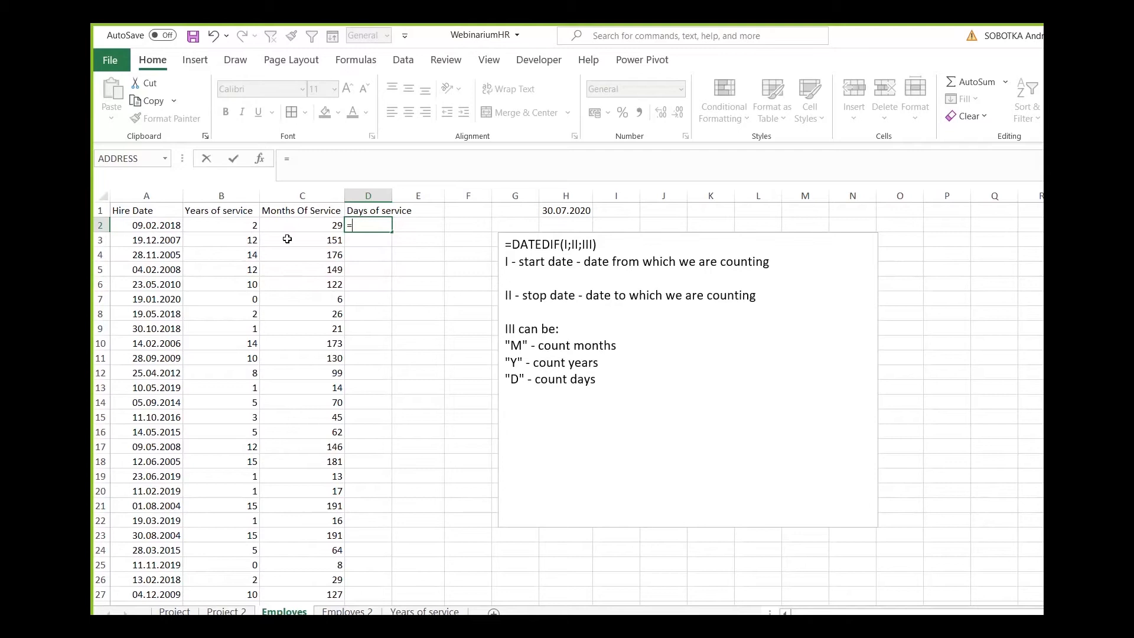
{"action": "type", "text": "datedif("}
{"action": "left_click", "coordinate": [149, 226]}
{"action": "type", "text": ";today"}
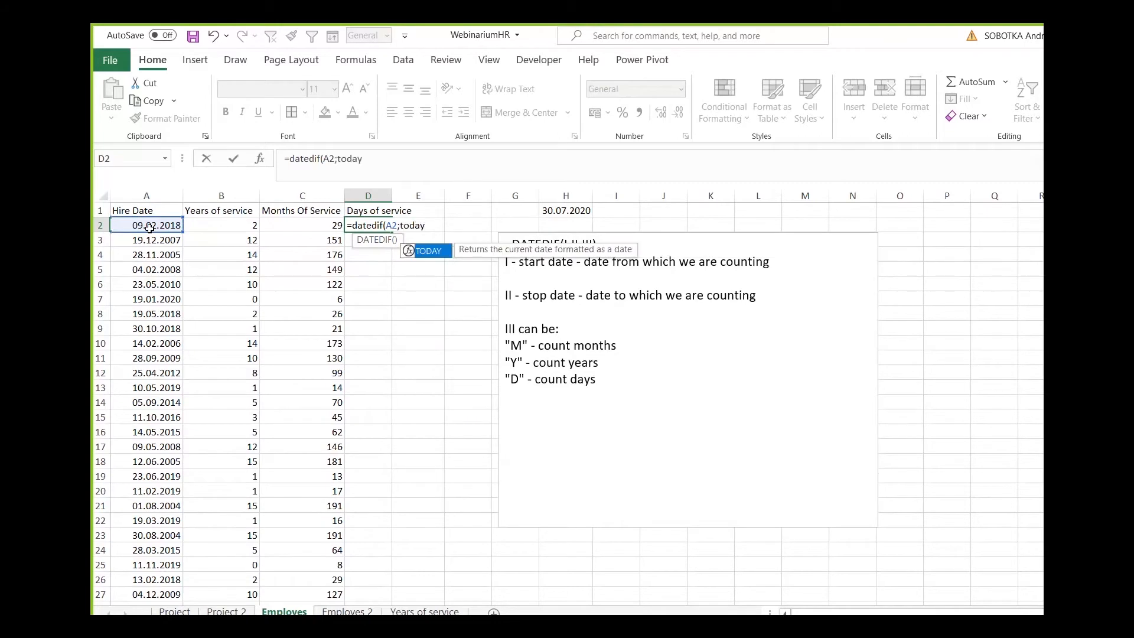
{"action": "type", "text": "();\"d\""}
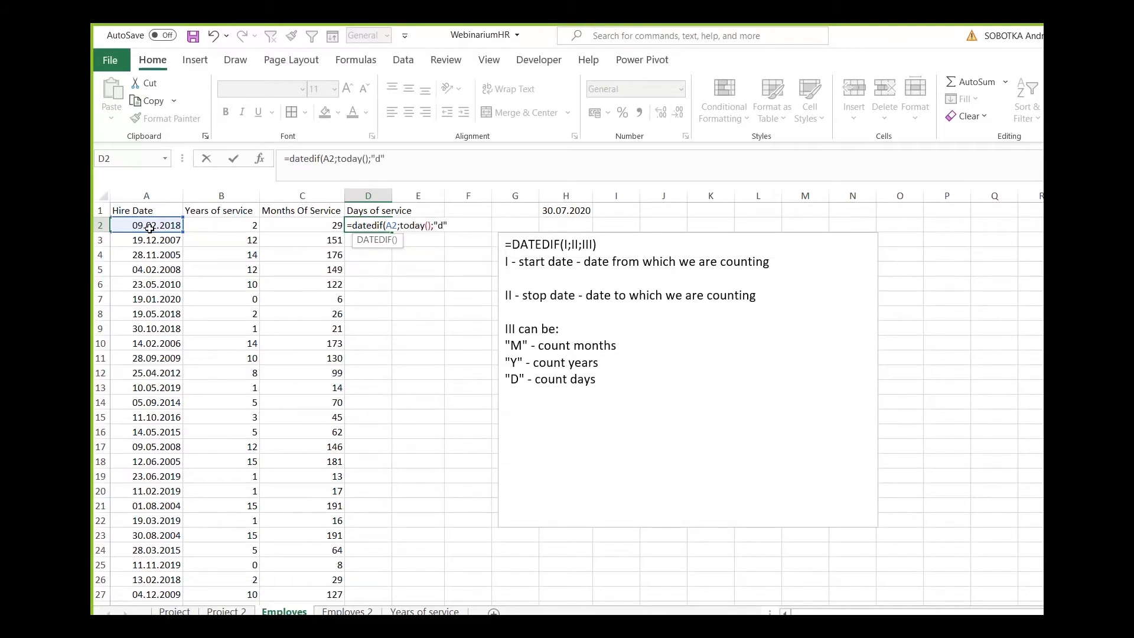
{"action": "key", "text": "Return"}
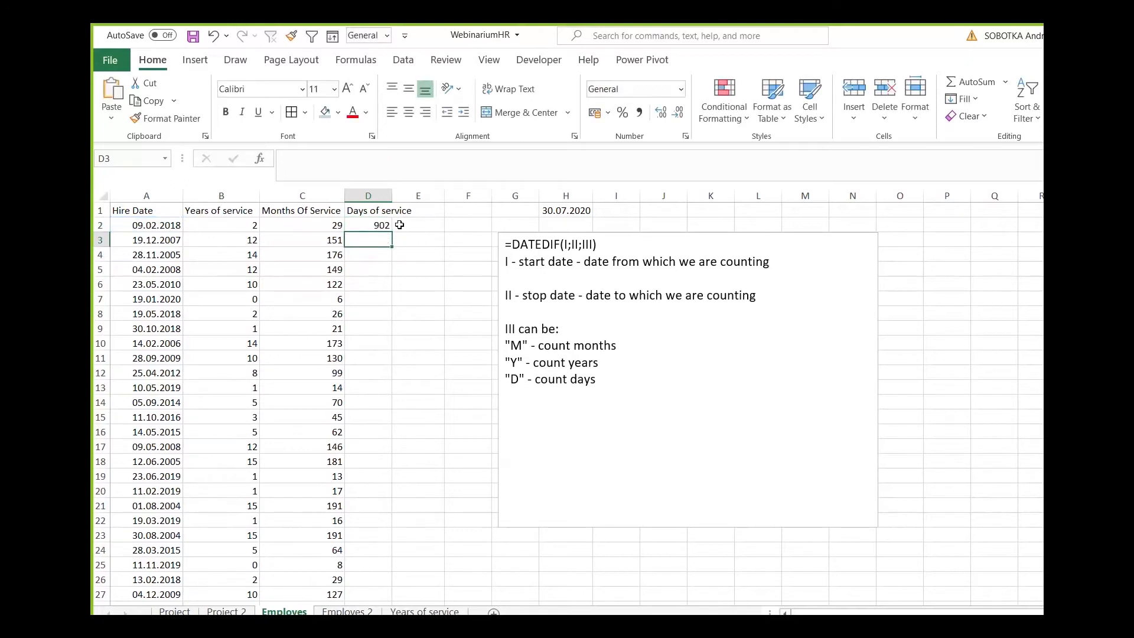
{"action": "left_click", "coordinate": [381, 227]}
{"action": "double_click", "coordinate": [390, 233]}
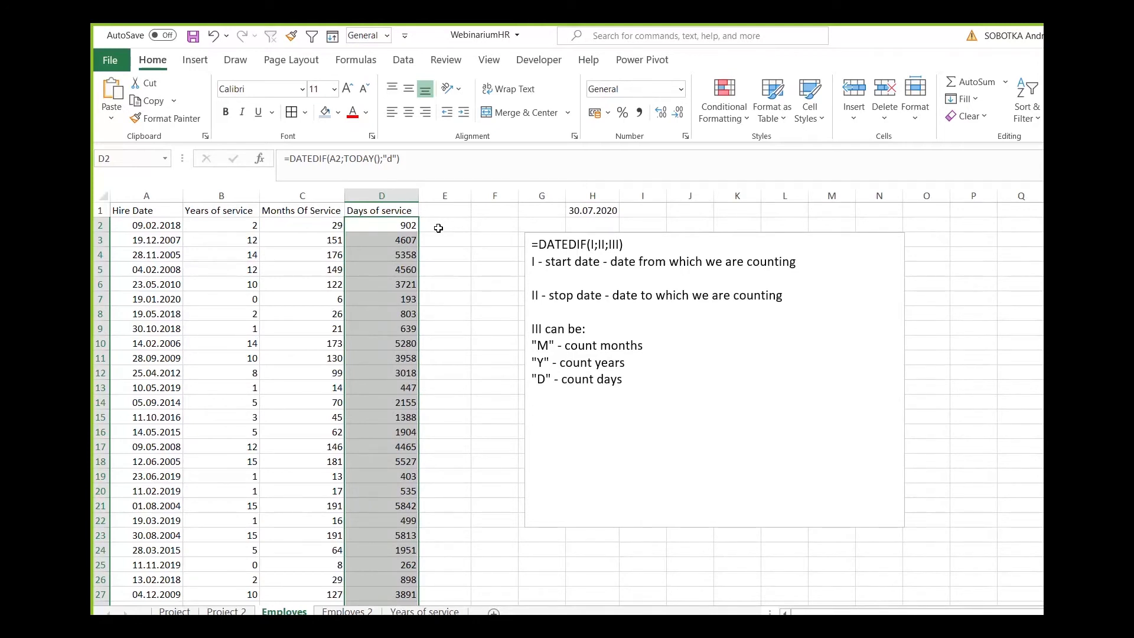
Move the DATEDIF notes text box farther away from the data columns so it starts below H1.
{"action": "left_click", "coordinate": [687, 234]}
{"action": "left_click_drag", "start_coordinate": [689, 232], "coordinate": [770, 243]}
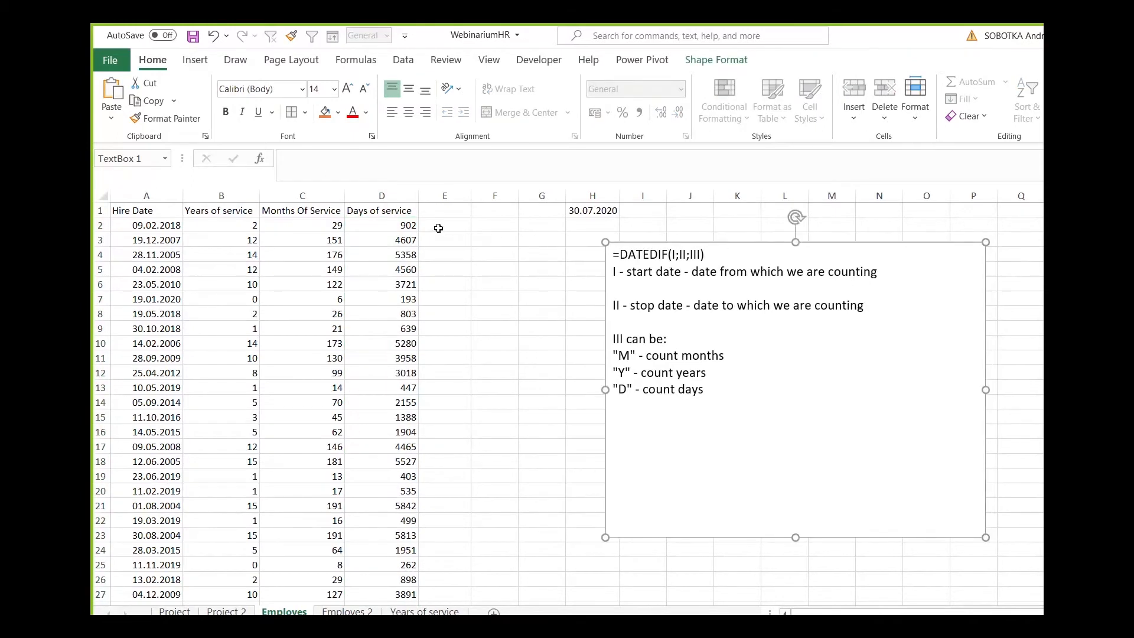
{"action": "left_click", "coordinate": [439, 228]}
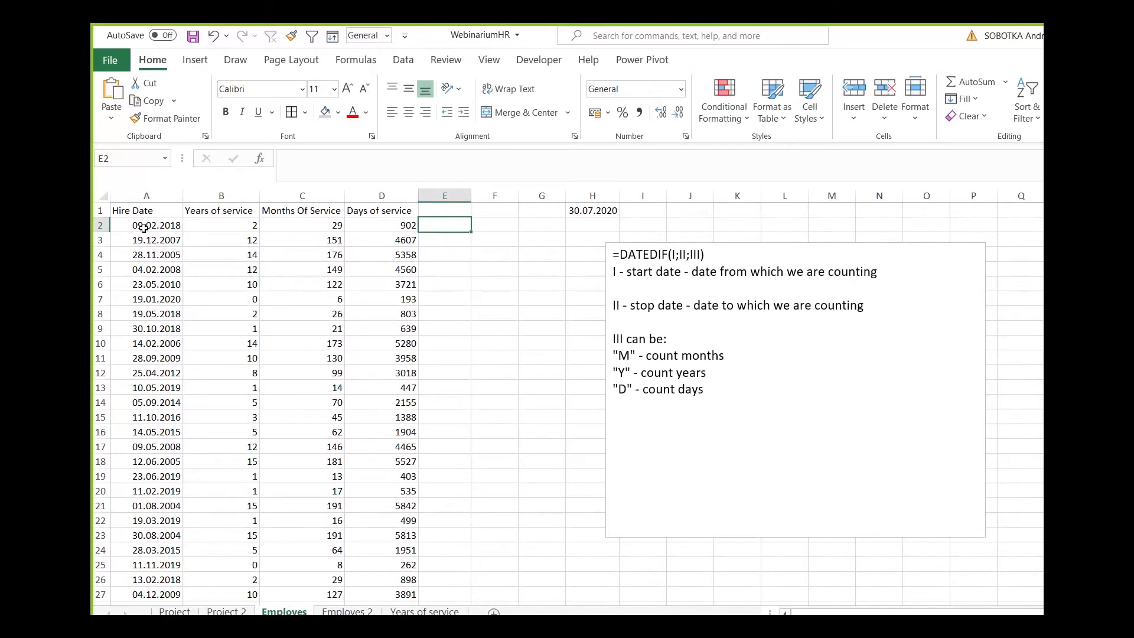
Change the number format of today's date in H1 and the hire date in A2 to General.
{"action": "left_click", "coordinate": [609, 213]}
{"action": "left_click", "coordinate": [682, 89]}
{"action": "left_click", "coordinate": [670, 116]}
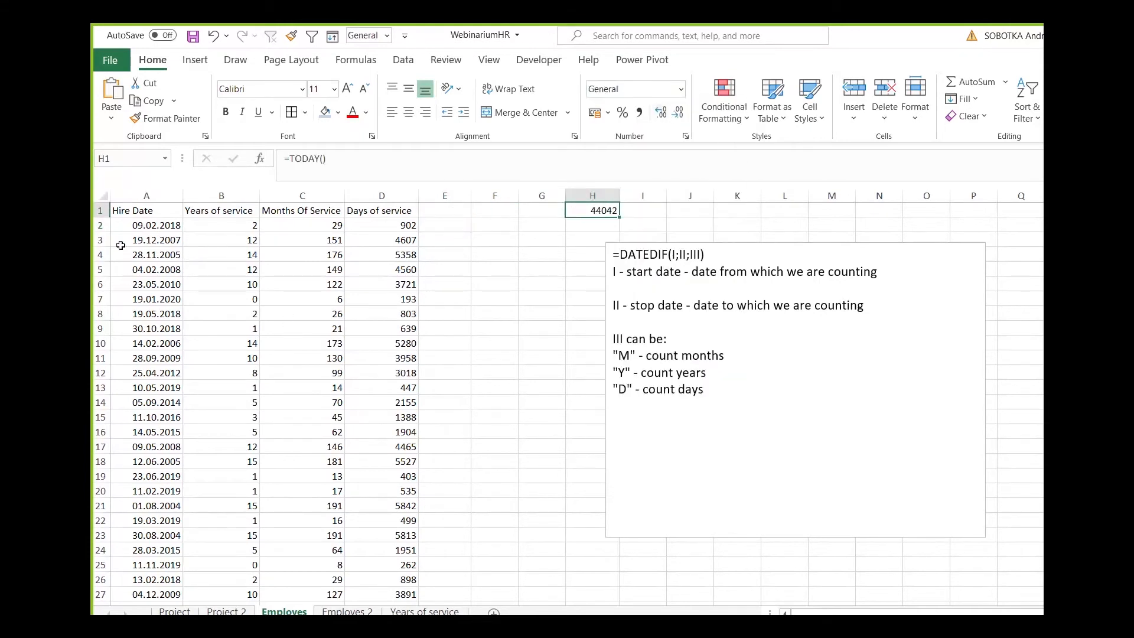
{"action": "left_click", "coordinate": [130, 225]}
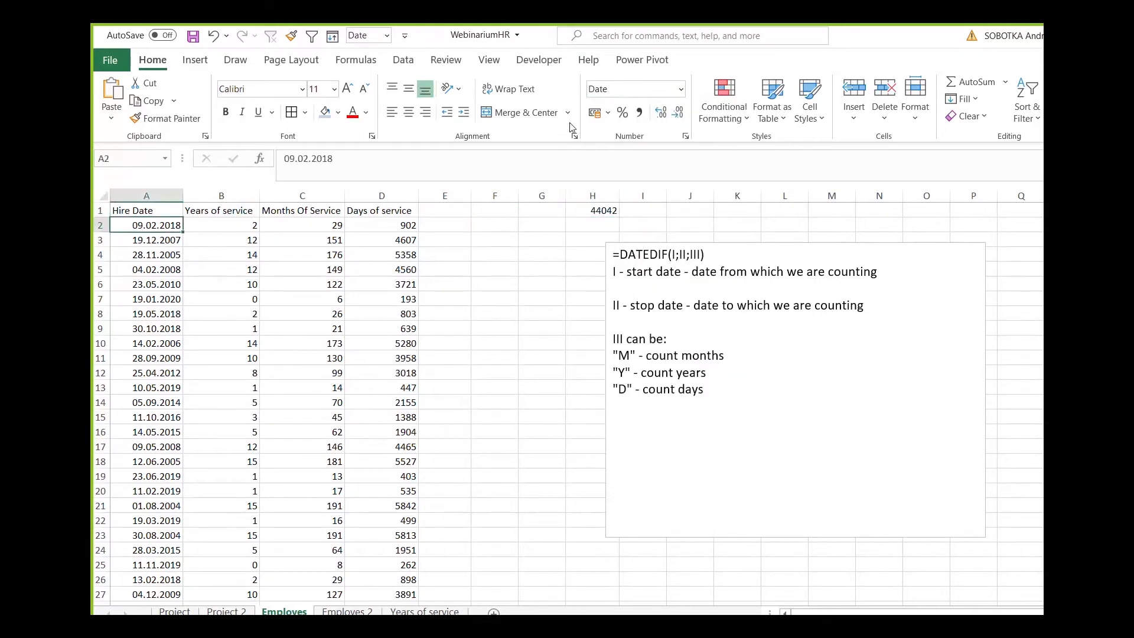
{"action": "left_click", "coordinate": [681, 88]}
{"action": "left_click", "coordinate": [662, 112]}
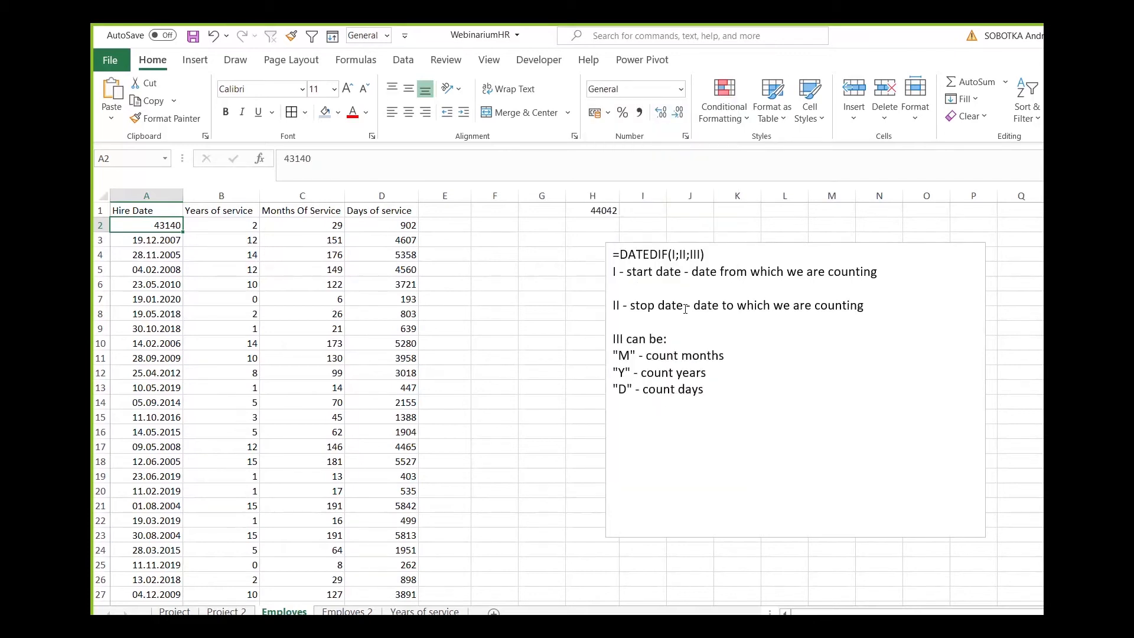
Calculate the days of service in E2 by plain subtraction with =TODAY()-A2.
{"action": "left_click", "coordinate": [452, 222]}
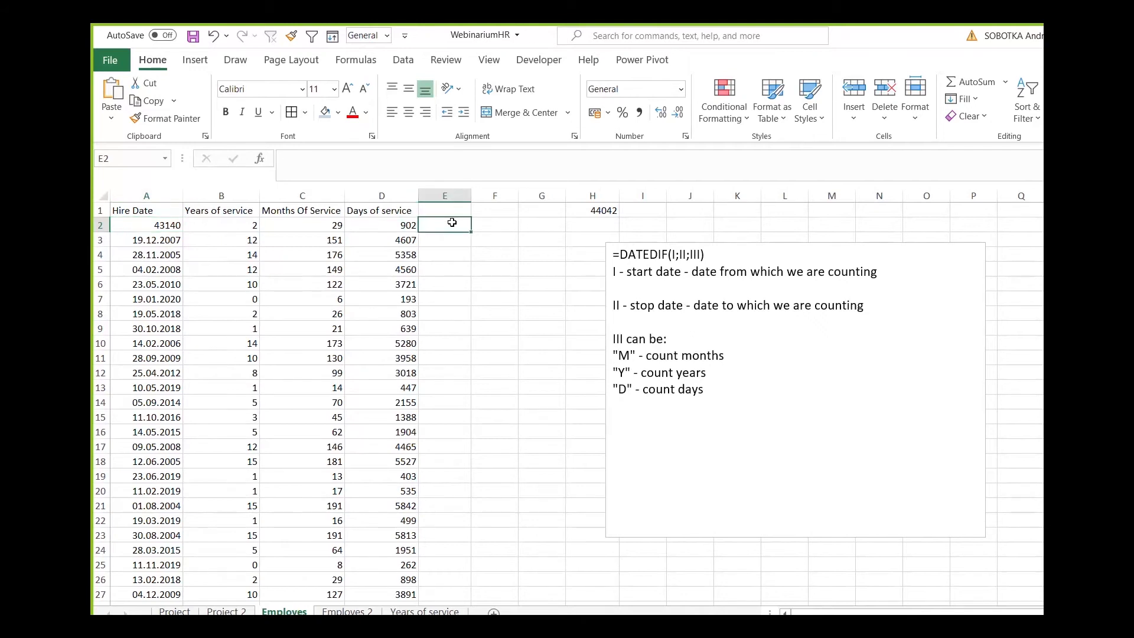
{"action": "type", "text": "=today"}
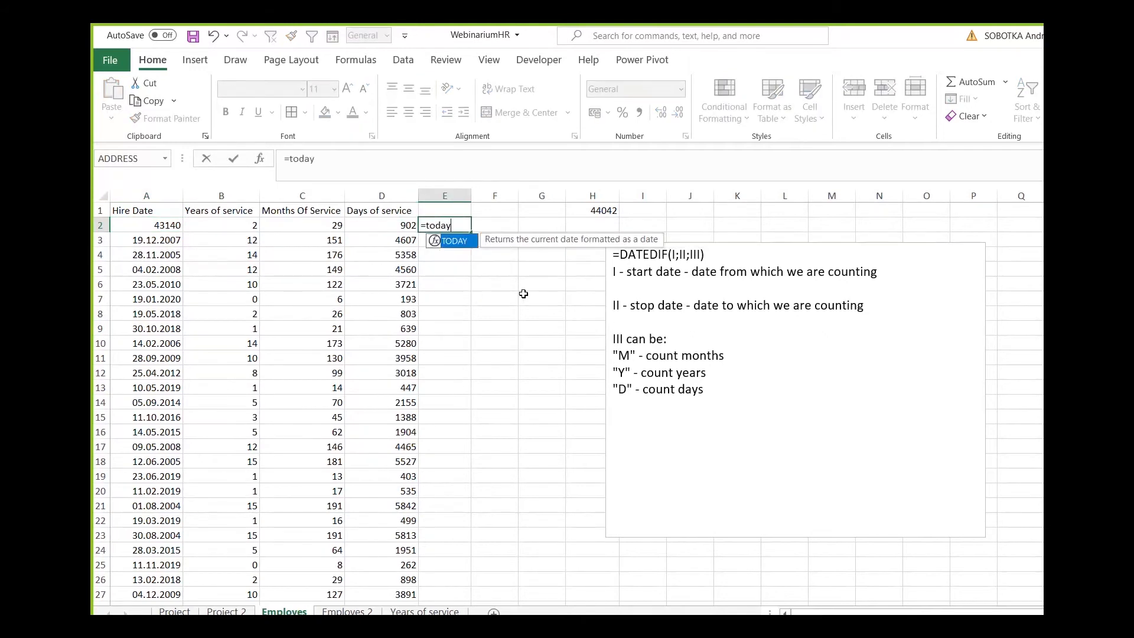
{"action": "type", "text": "()-"}
{"action": "left_click", "coordinate": [156, 225]}
{"action": "key", "text": "Return"}
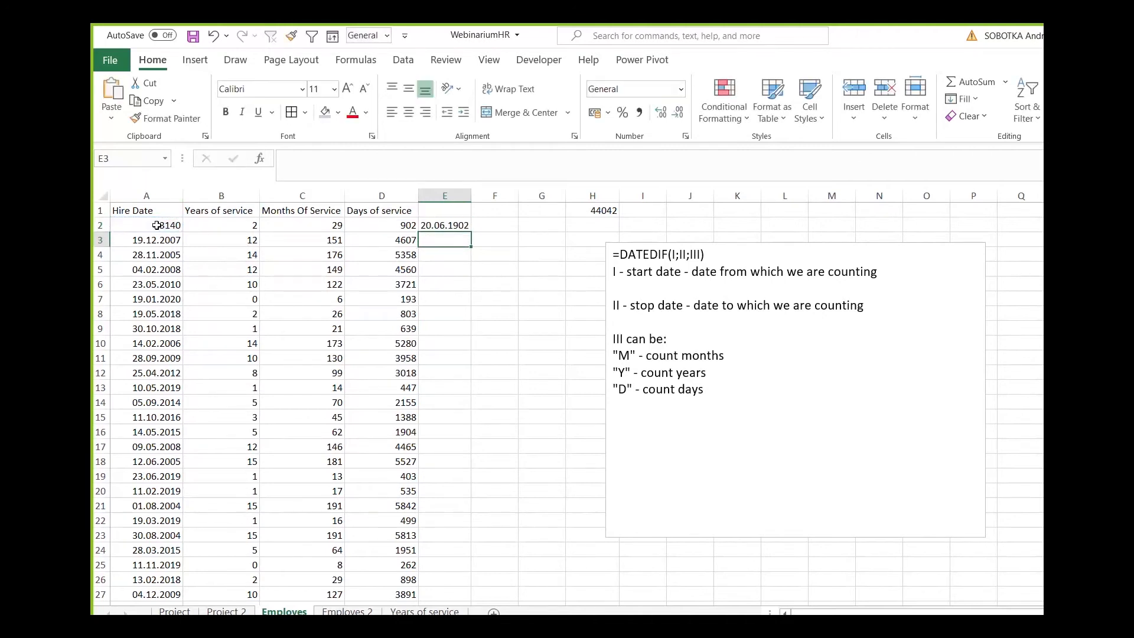
Format E2 as General and fill its subtraction formula down column E.
{"action": "left_click", "coordinate": [449, 225]}
{"action": "left_click", "coordinate": [681, 89]}
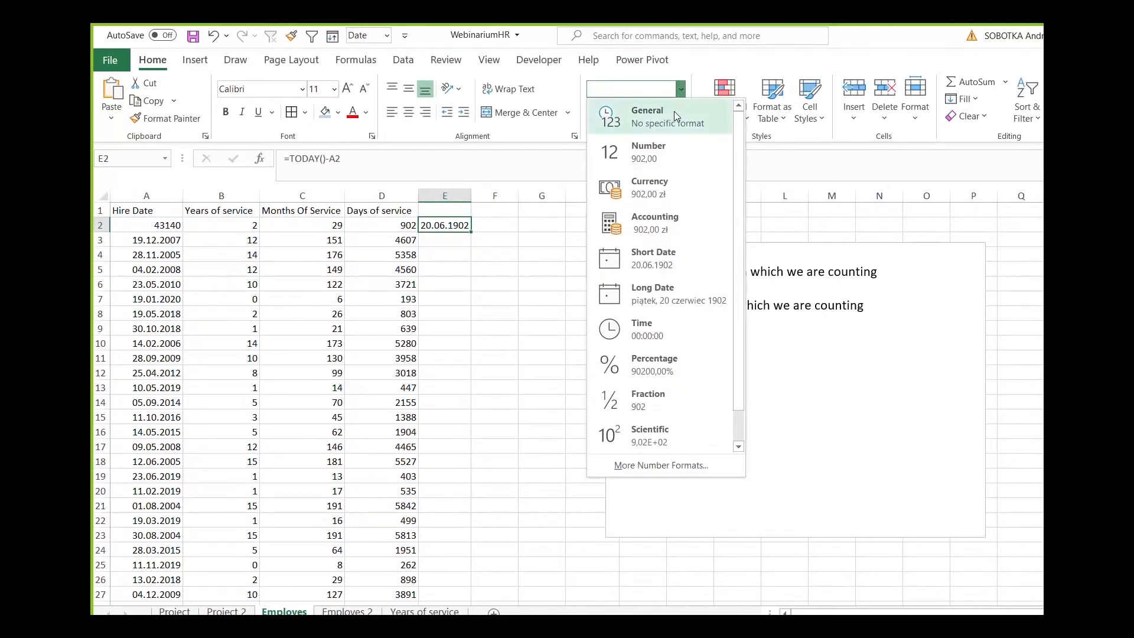
{"action": "left_click", "coordinate": [675, 111]}
{"action": "double_click", "coordinate": [471, 232]}
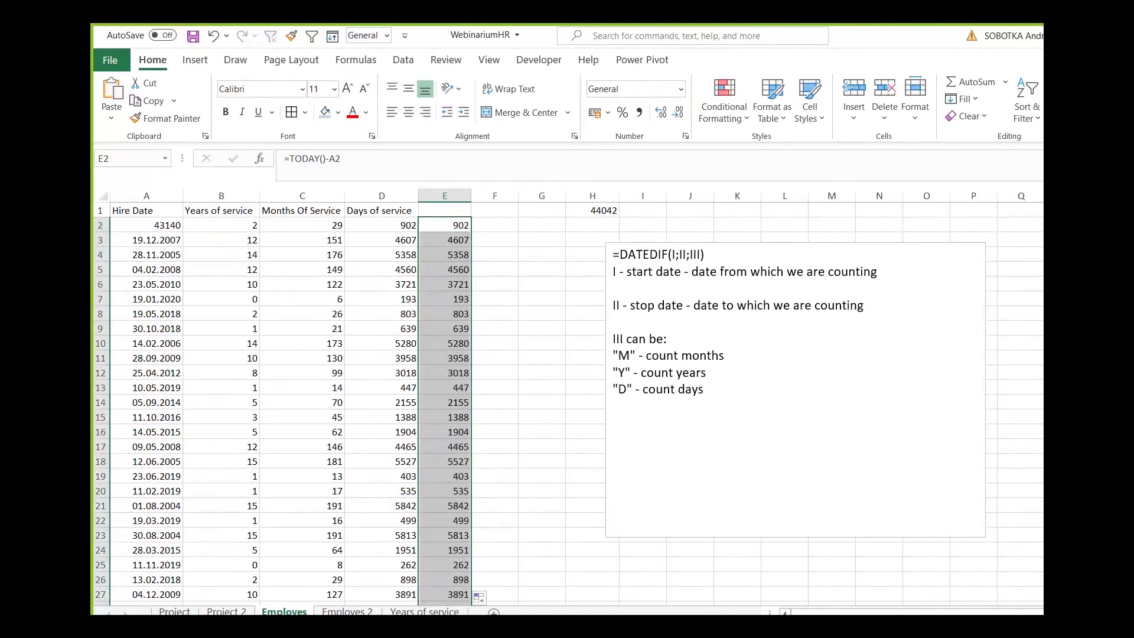
Set the number format of the hire date in A2 to Short Date.
{"action": "left_click", "coordinate": [151, 226]}
{"action": "left_click", "coordinate": [680, 89]}
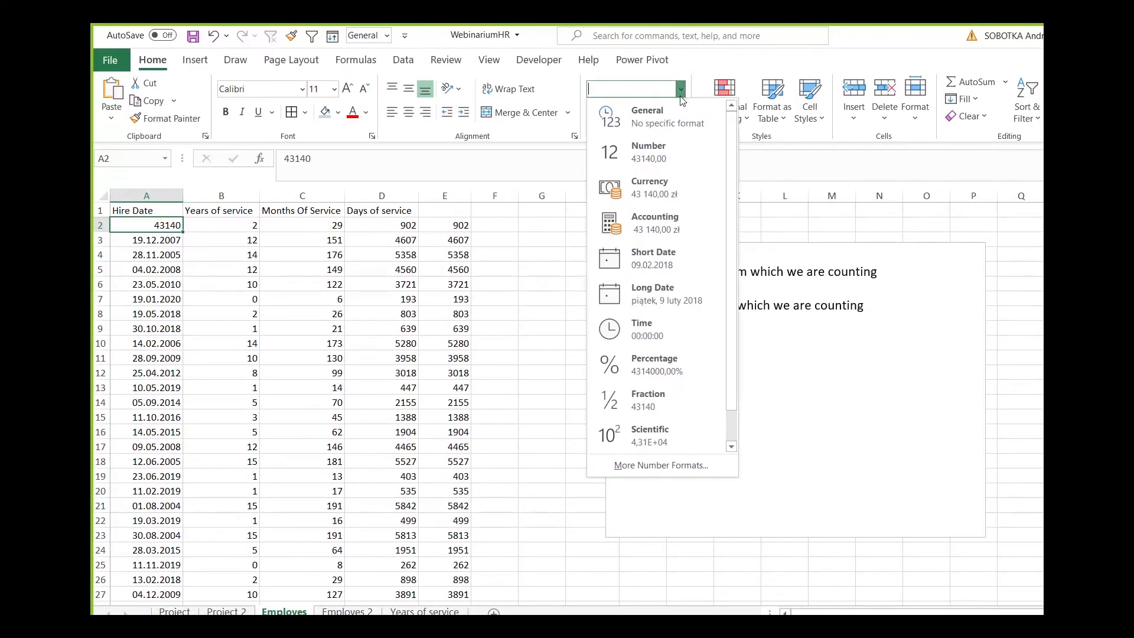
{"action": "left_click", "coordinate": [685, 254]}
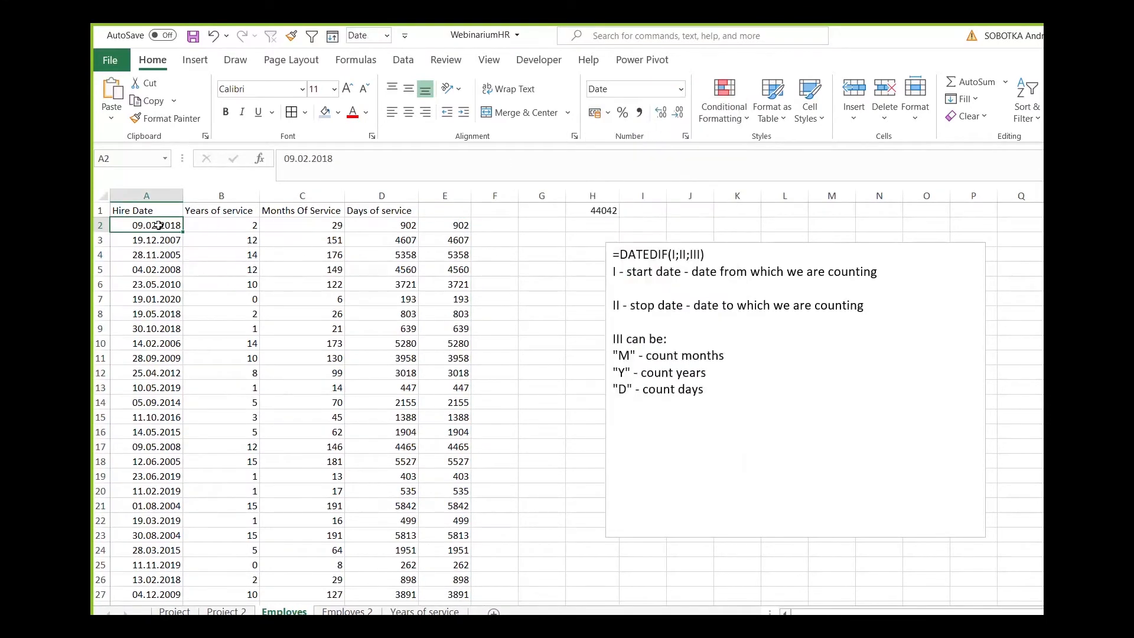
Enter the heading "Days of service 2" in E1 and fit column E's width to it.
{"action": "left_click", "coordinate": [457, 227]}
{"action": "left_click", "coordinate": [456, 211]}
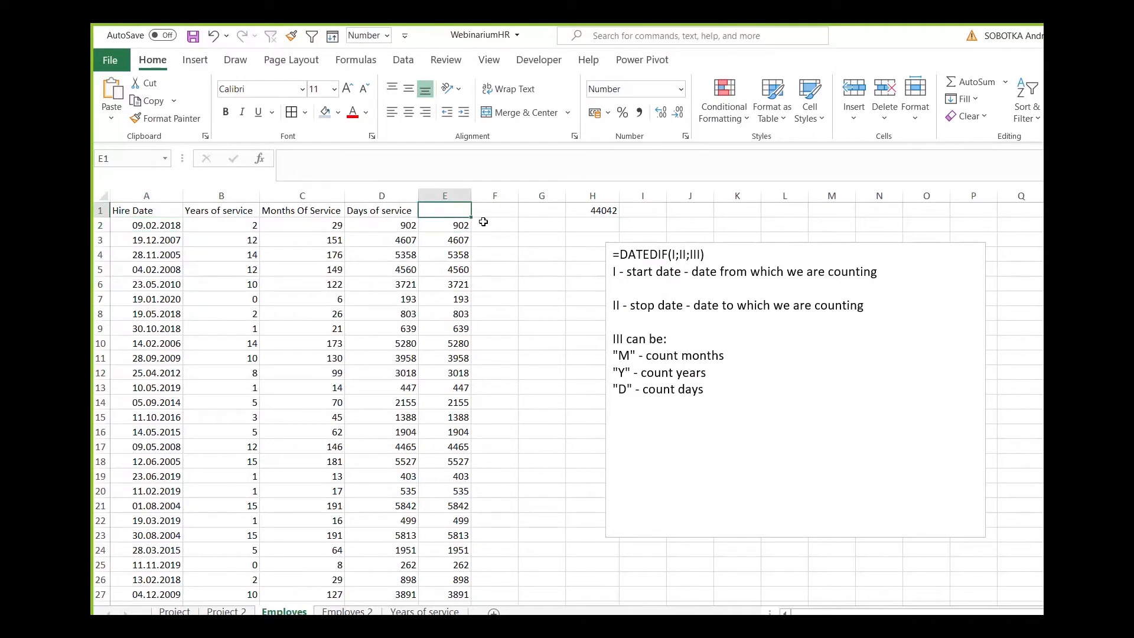
{"action": "type", "text": "day"}
{"action": "key", "text": "BackSpace"}
{"action": "key", "text": "BackSpace"}
{"action": "key", "text": "BackSpace"}
{"action": "type", "text": "Days of service "}
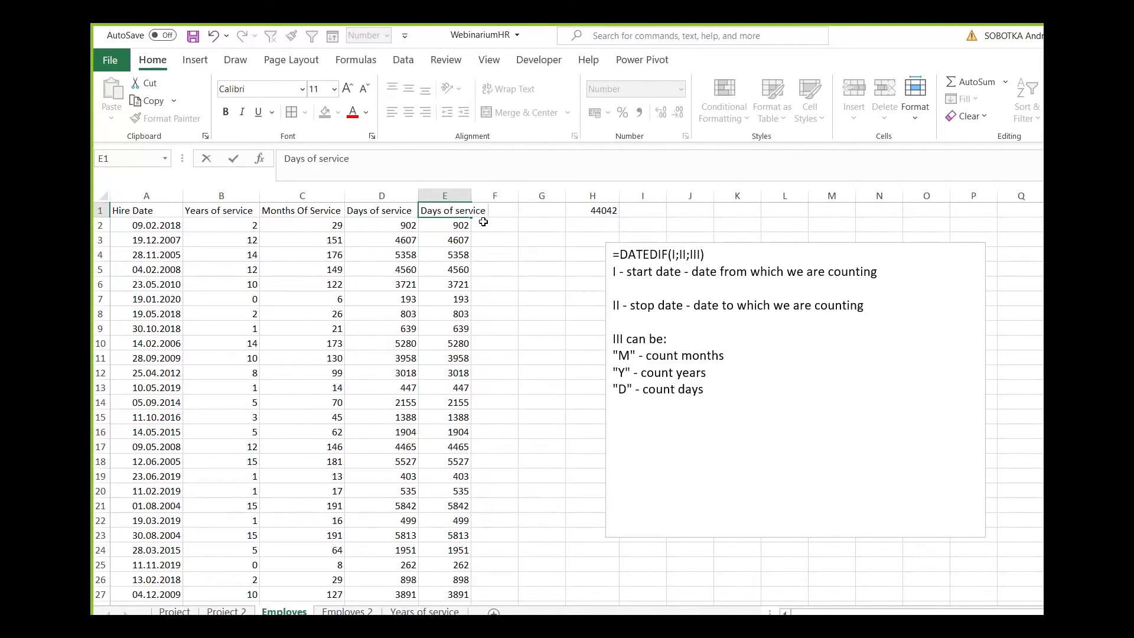
{"action": "type", "text": "2"}
{"action": "key", "text": "Return"}
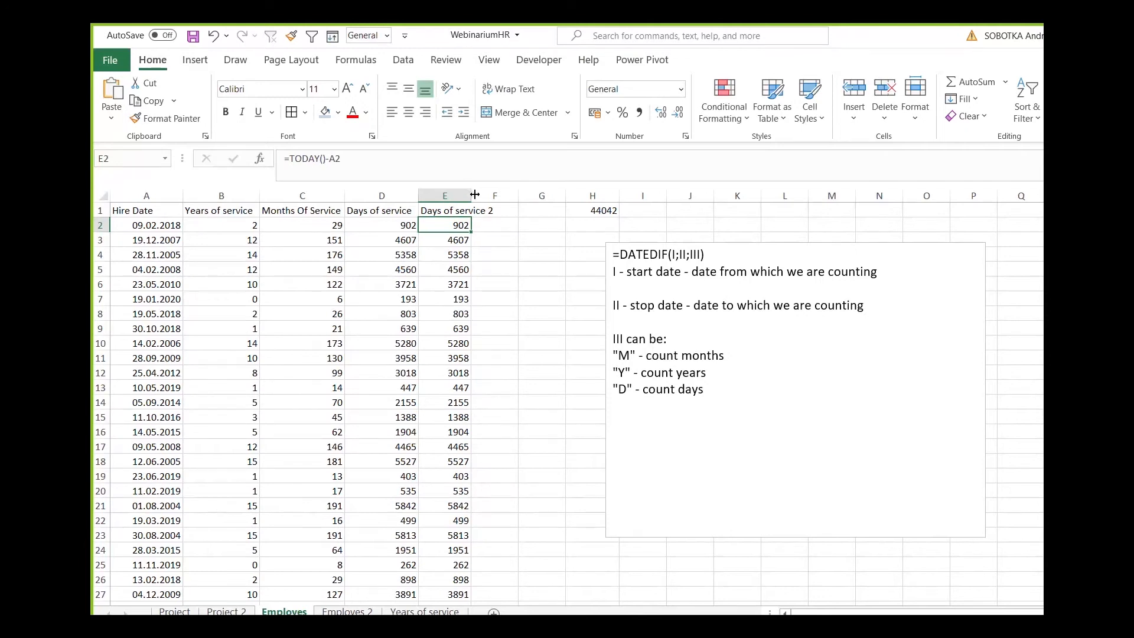
{"action": "double_click", "coordinate": [475, 194]}
{"action": "key", "text": "Down"}
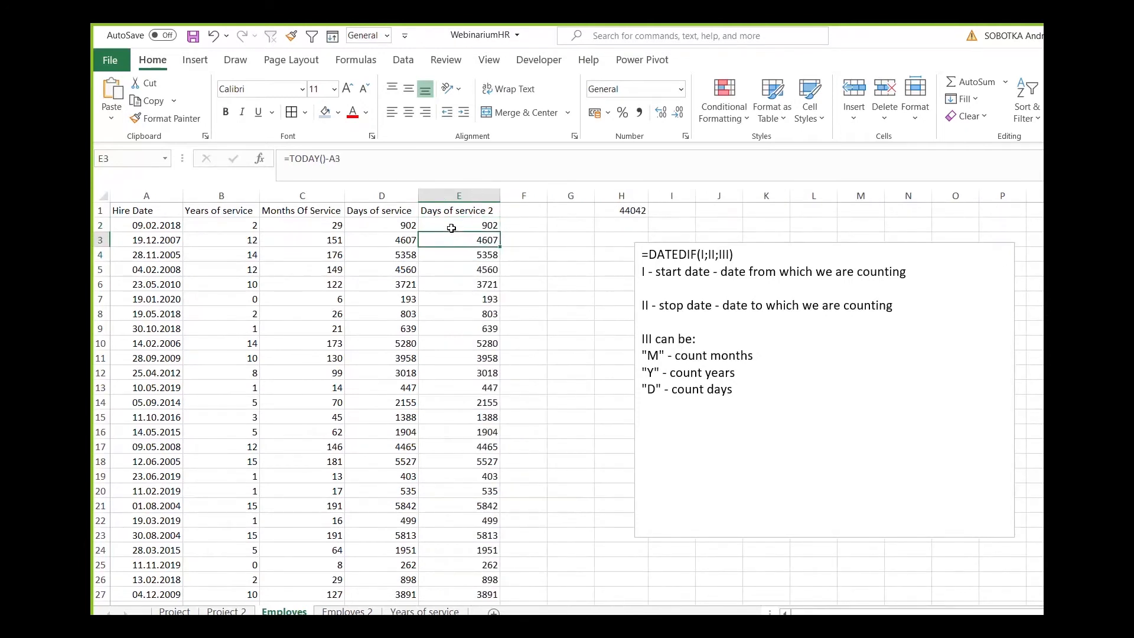
{"action": "left_click", "coordinate": [412, 228]}
{"action": "left_click_drag", "start_coordinate": [643, 390], "coordinate": [735, 391]}
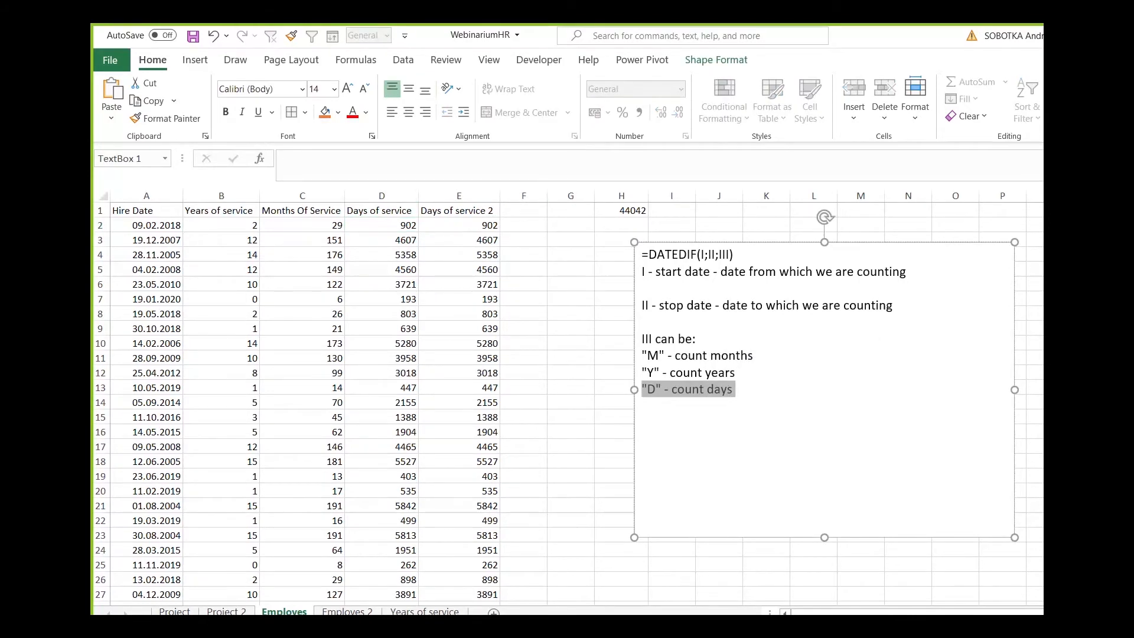
{"action": "key", "text": "alt+Tab"}
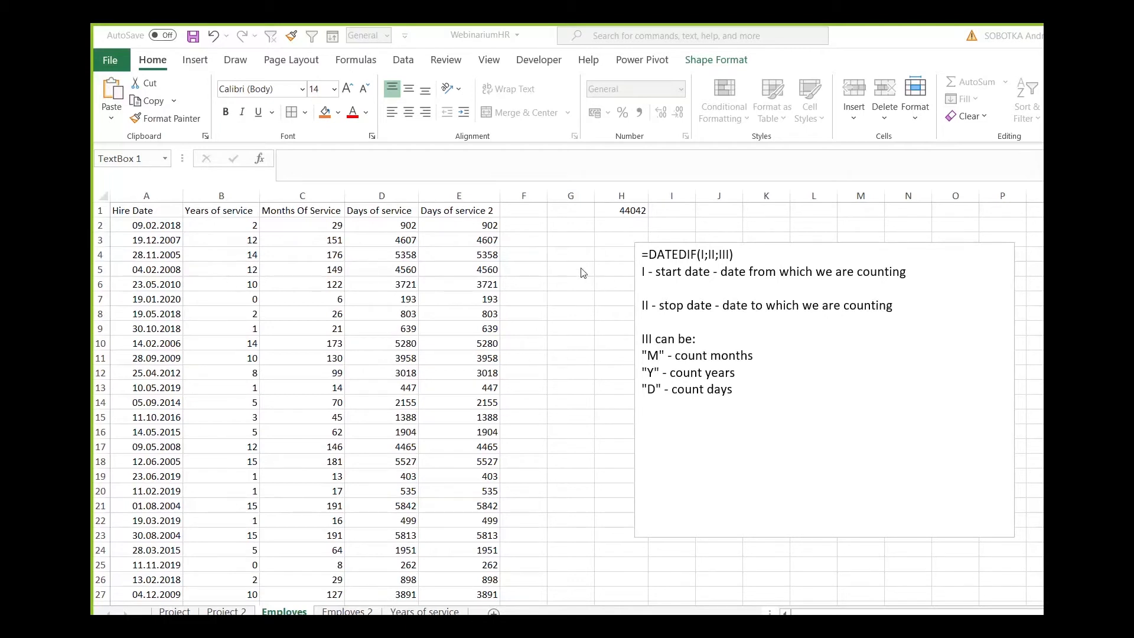
{"action": "key", "text": "alt+Tab"}
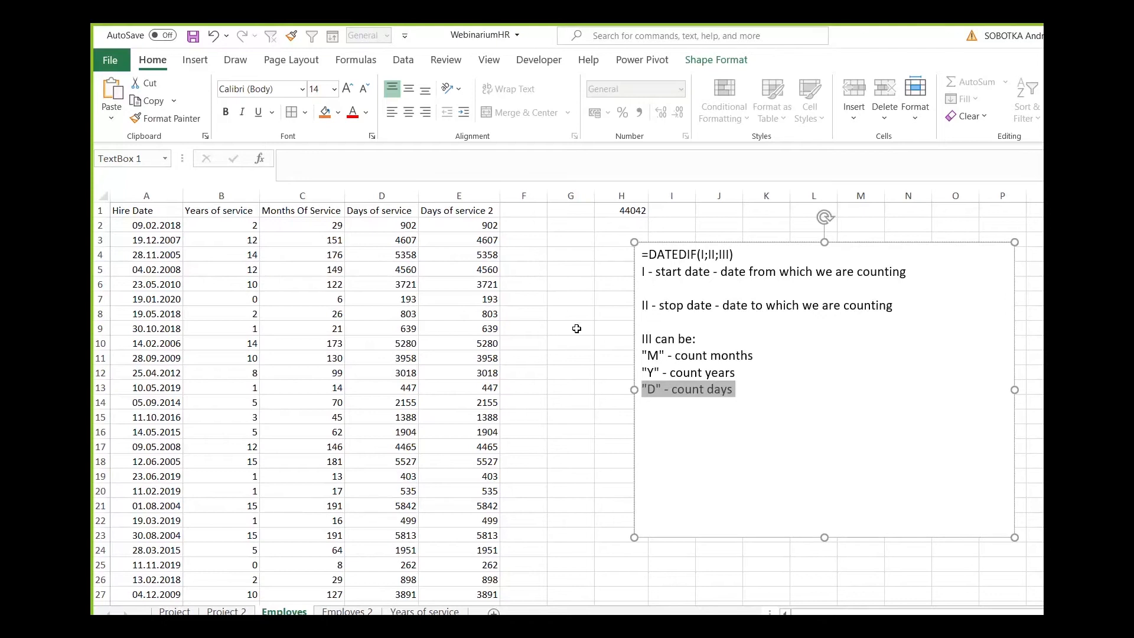
Add the line "YD" - days after anniversary to the DATEDIF notes, below the "D" line.
{"action": "left_click", "coordinate": [747, 409]}
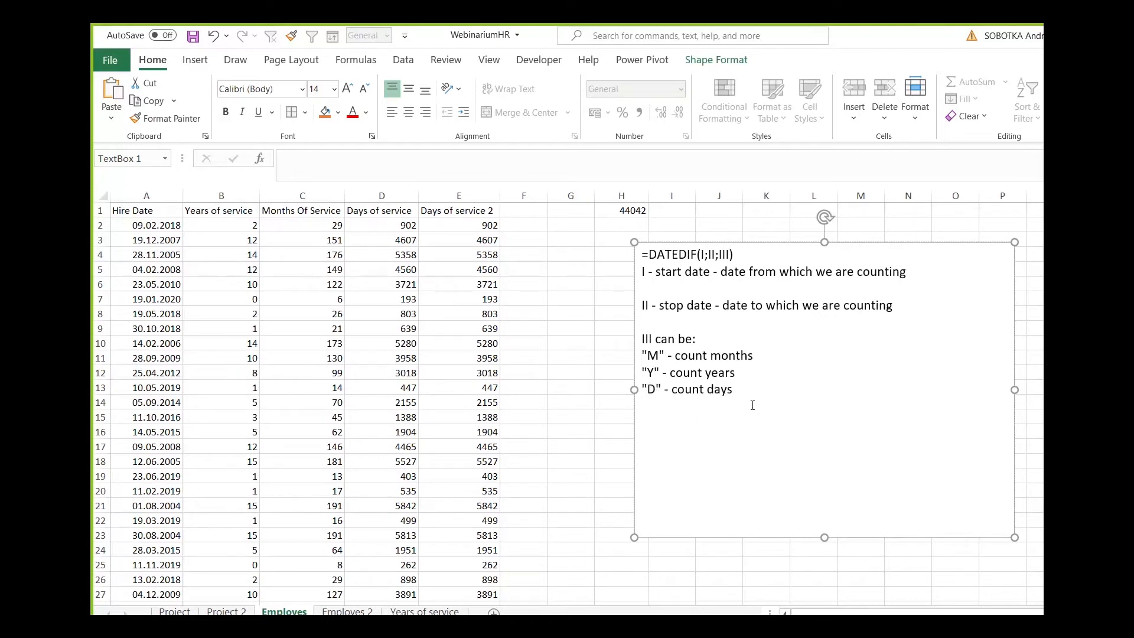
{"action": "key", "text": "Left"}
{"action": "key", "text": "Left"}
{"action": "key", "text": "Left"}
{"action": "key", "text": "Left"}
{"action": "key", "text": "Left"}
{"action": "key", "text": "Left"}
{"action": "key", "text": "Return"}
{"action": "key", "text": "BackSpace"}
{"action": "type", "text": "\""}
{"action": "type", "text": "MD"}
{"action": "key", "text": "BackSpace"}
{"action": "key", "text": "BackSpace"}
{"action": "type", "text": "YD\" - days after anniversary"}
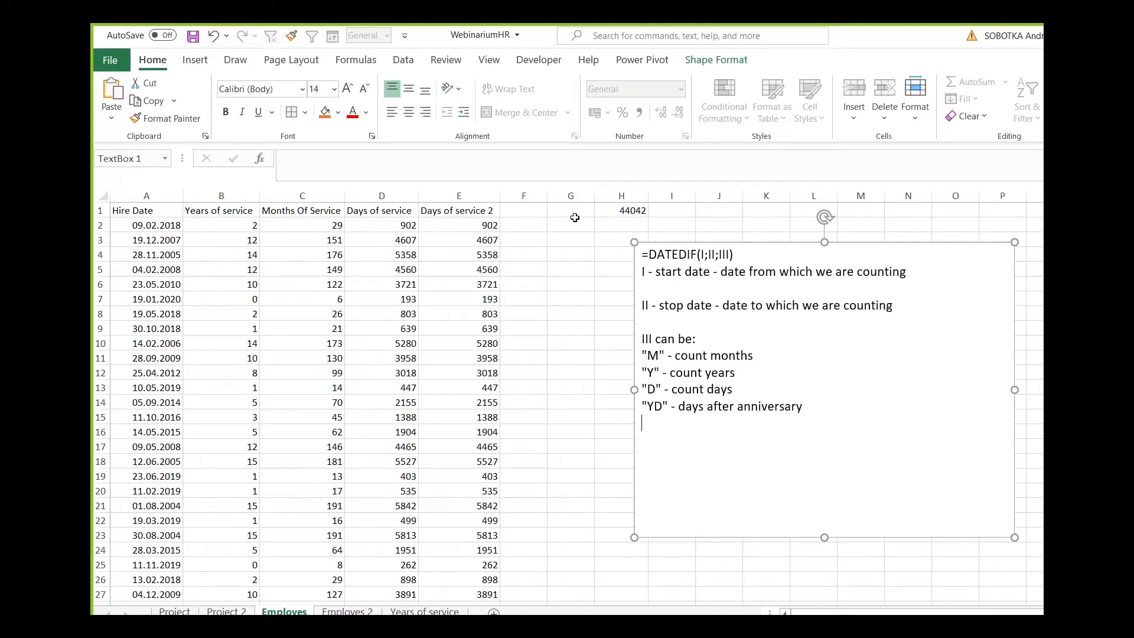
Copy the "YD" description from the notes into F1 and edit it to the heading "Days after anniversary".
{"action": "left_click_drag", "start_coordinate": [678, 406], "coordinate": [804, 408]}
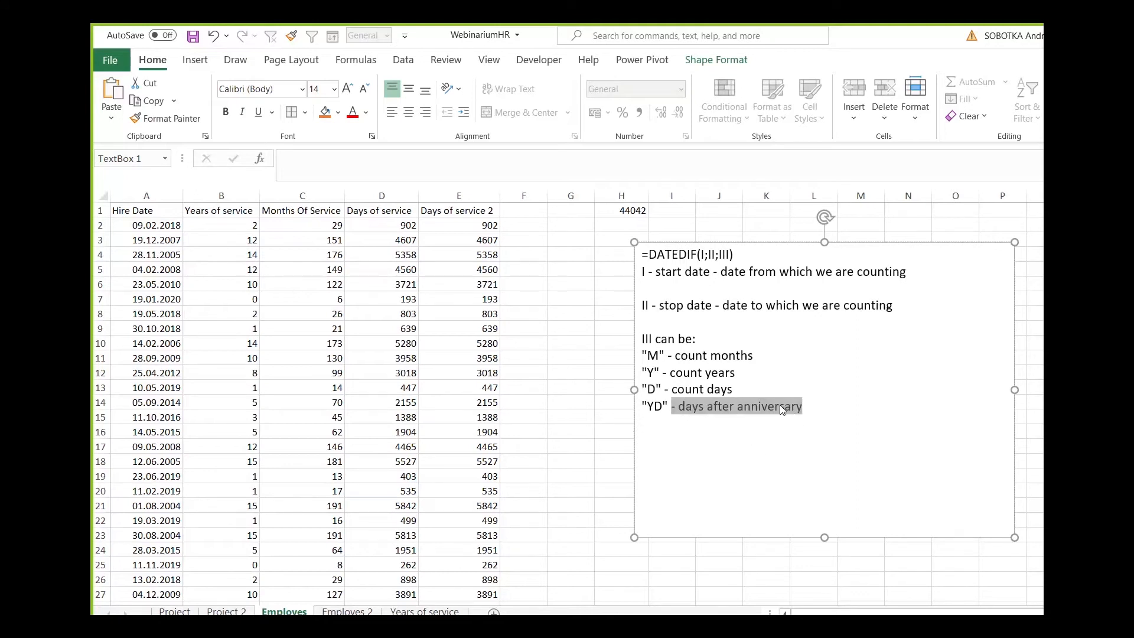
{"action": "left_click", "coordinate": [523, 211]}
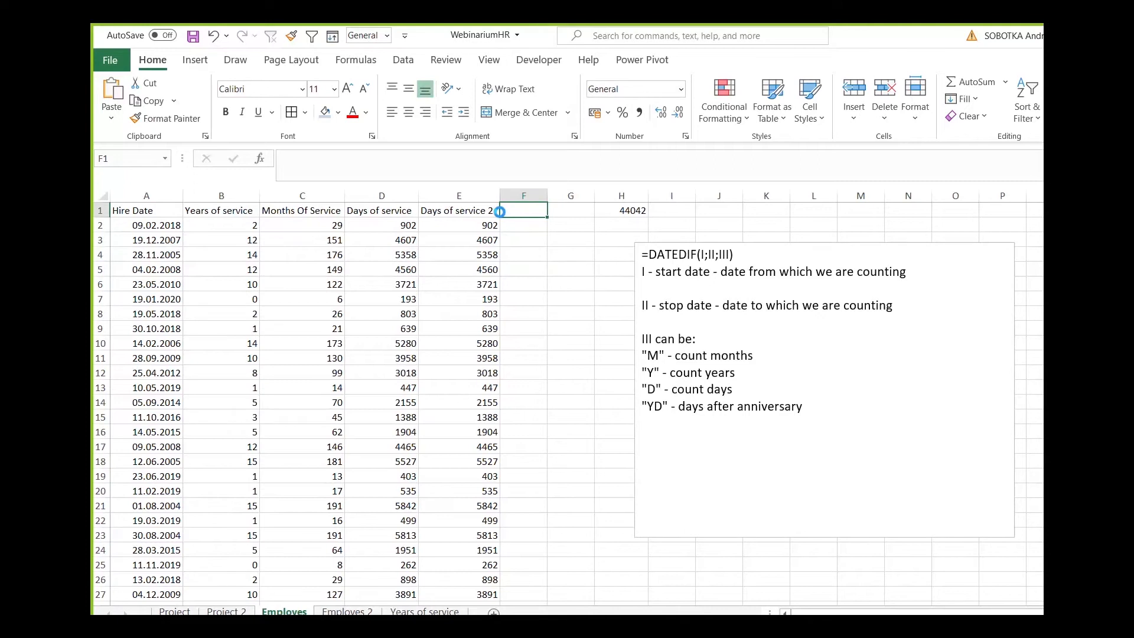
{"action": "type", "text": "- days after anniversary"}
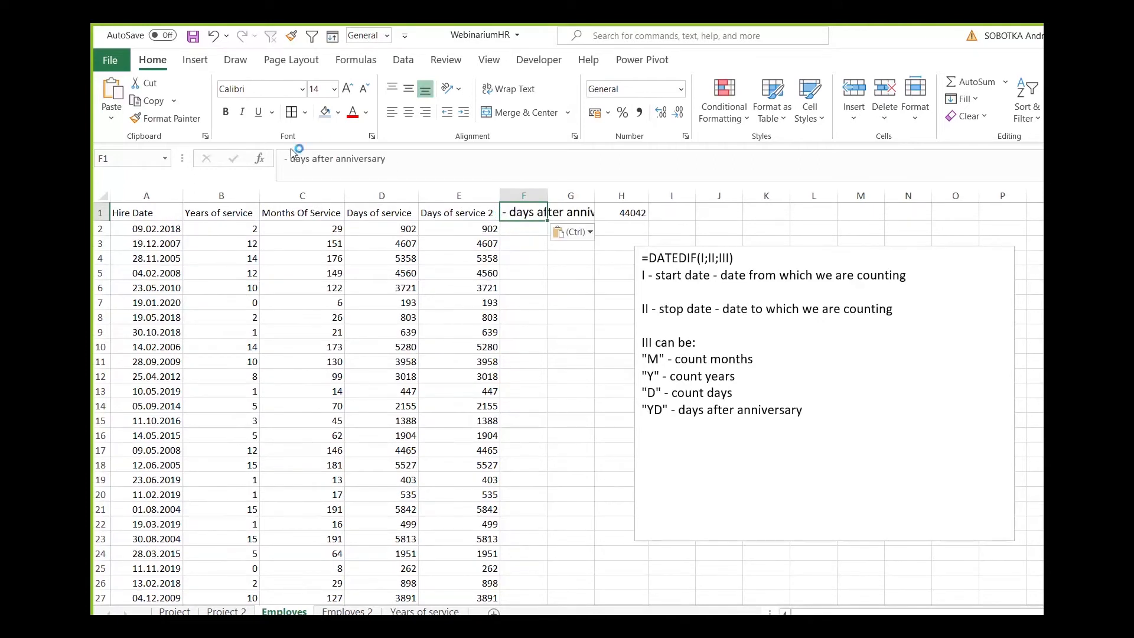
{"action": "left_click", "coordinate": [273, 160]}
{"action": "key", "text": "Delete"}
{"action": "key", "text": "Delete"}
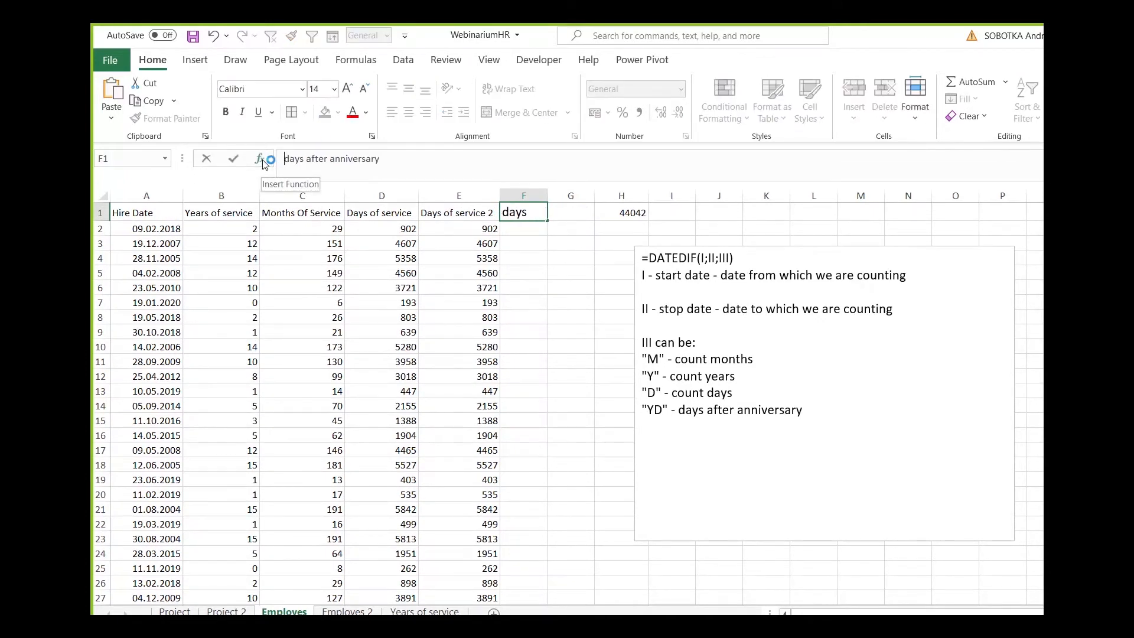
{"action": "key", "text": "Delete"}
{"action": "type", "text": "D"}
{"action": "key", "text": "Return"}
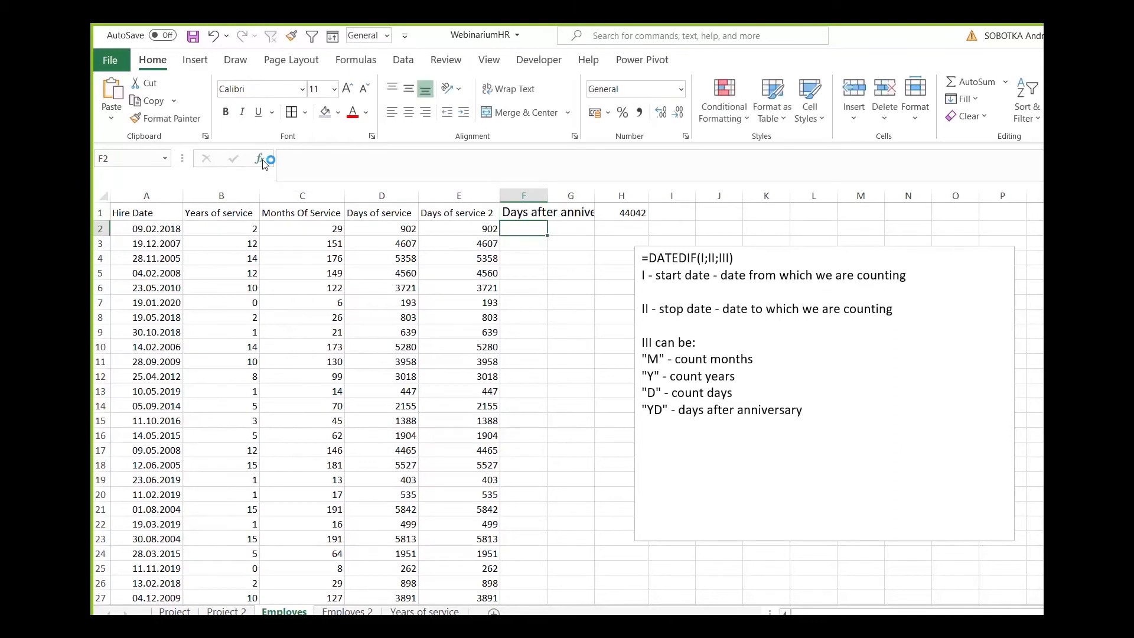
Copy the heading format of E1 to F1 and fit column F's width to its heading.
{"action": "left_click", "coordinate": [442, 212]}
{"action": "left_click", "coordinate": [166, 118]}
{"action": "left_click", "coordinate": [528, 212]}
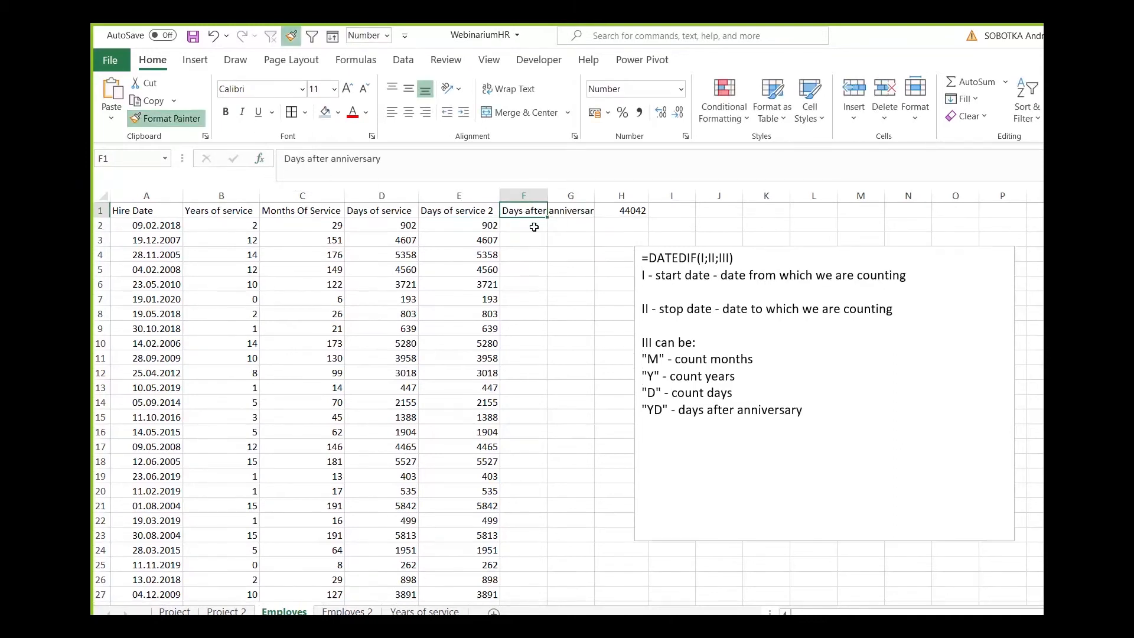
{"action": "double_click", "coordinate": [549, 196]}
Calculate the days after anniversary in F2 with =DATEDIF(A2;TODAY();"YD") and fill the formula down column F.
{"action": "left_click", "coordinate": [549, 226]}
{"action": "type", "text": "="}
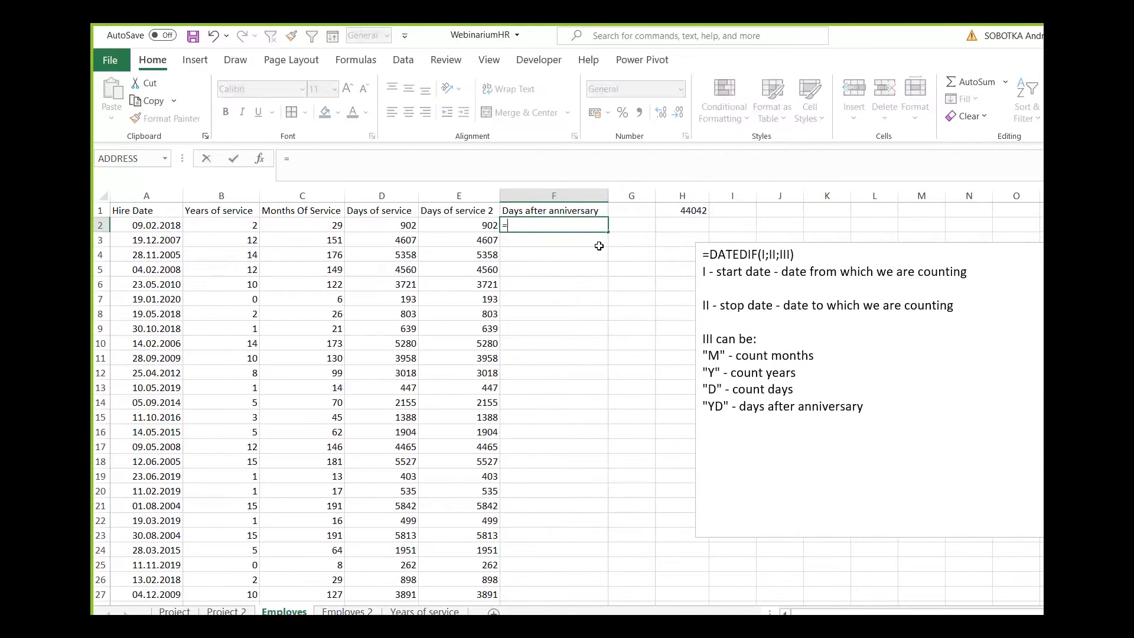
{"action": "type", "text": "datedif("}
{"action": "left_click", "coordinate": [130, 225]}
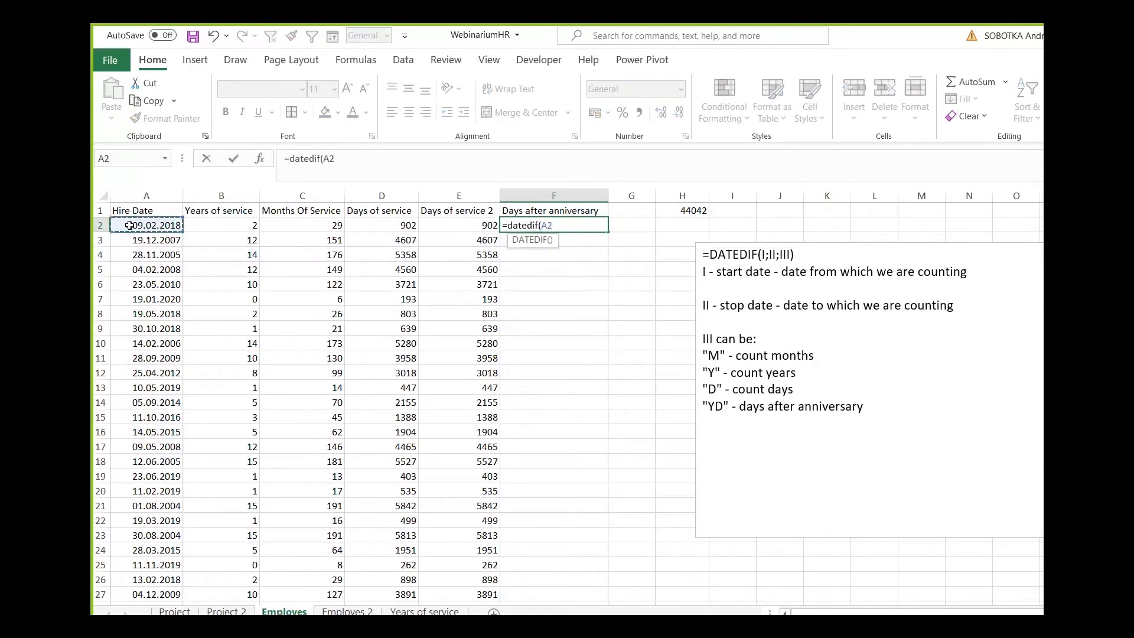
{"action": "type", "text": ";today"}
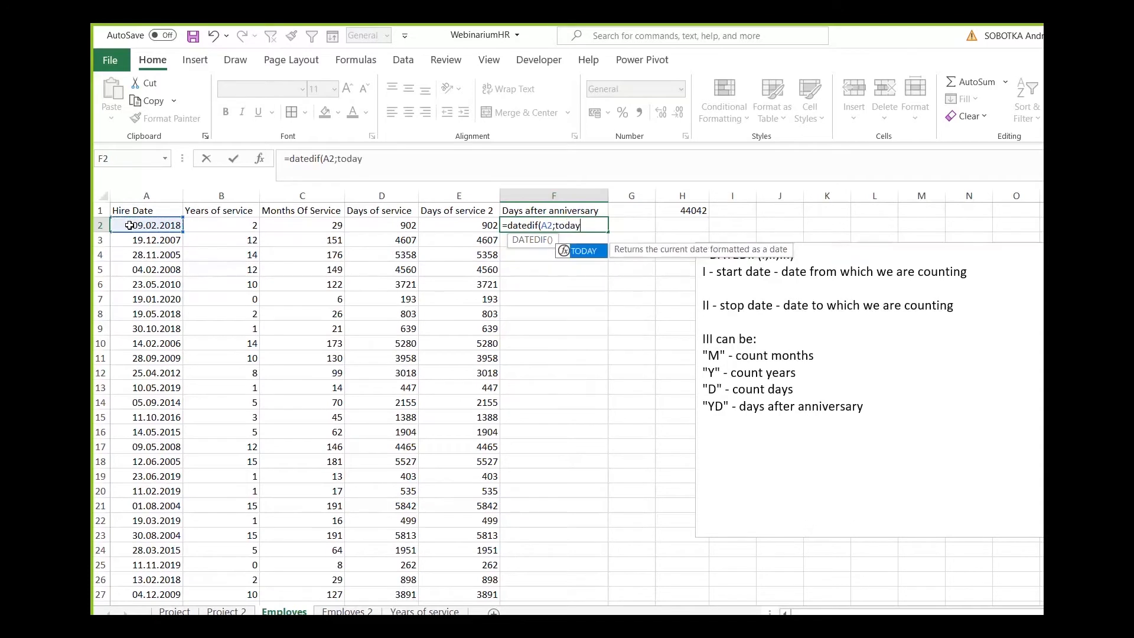
{"action": "type", "text": "();"}
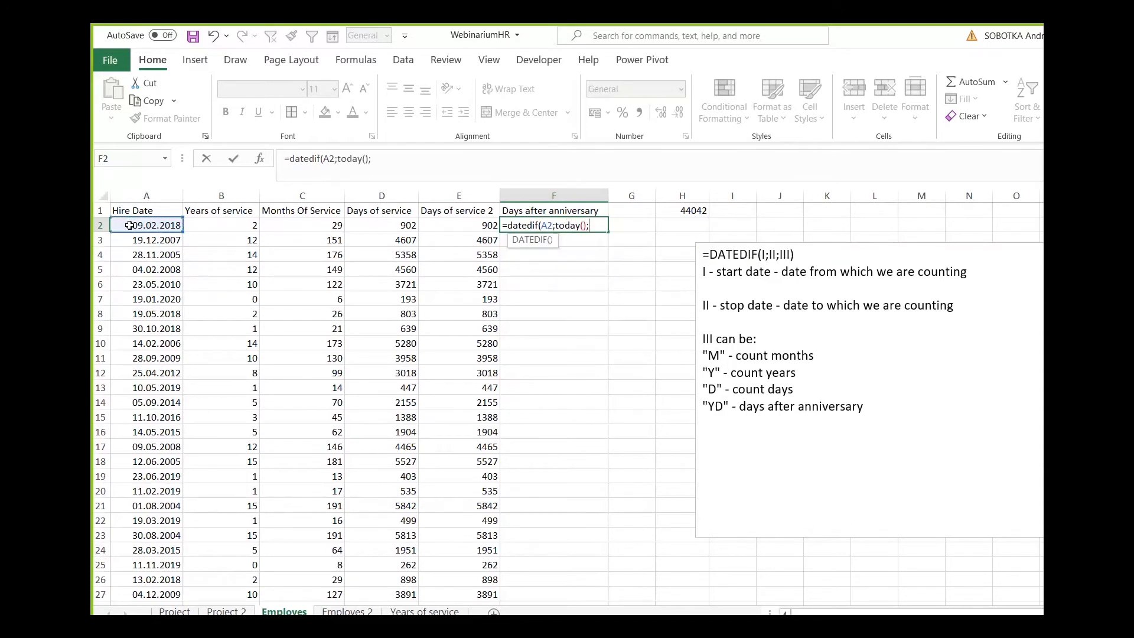
{"action": "type", "text": "\"YD\""}
{"action": "key", "text": "Return"}
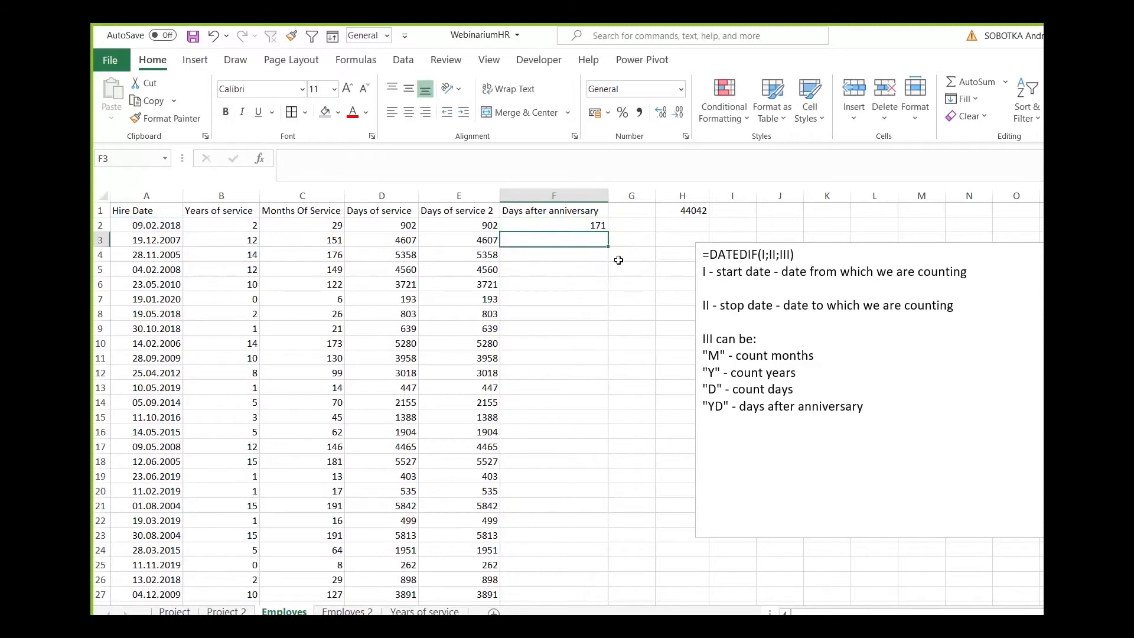
{"action": "left_click", "coordinate": [593, 224]}
{"action": "double_click", "coordinate": [607, 232]}
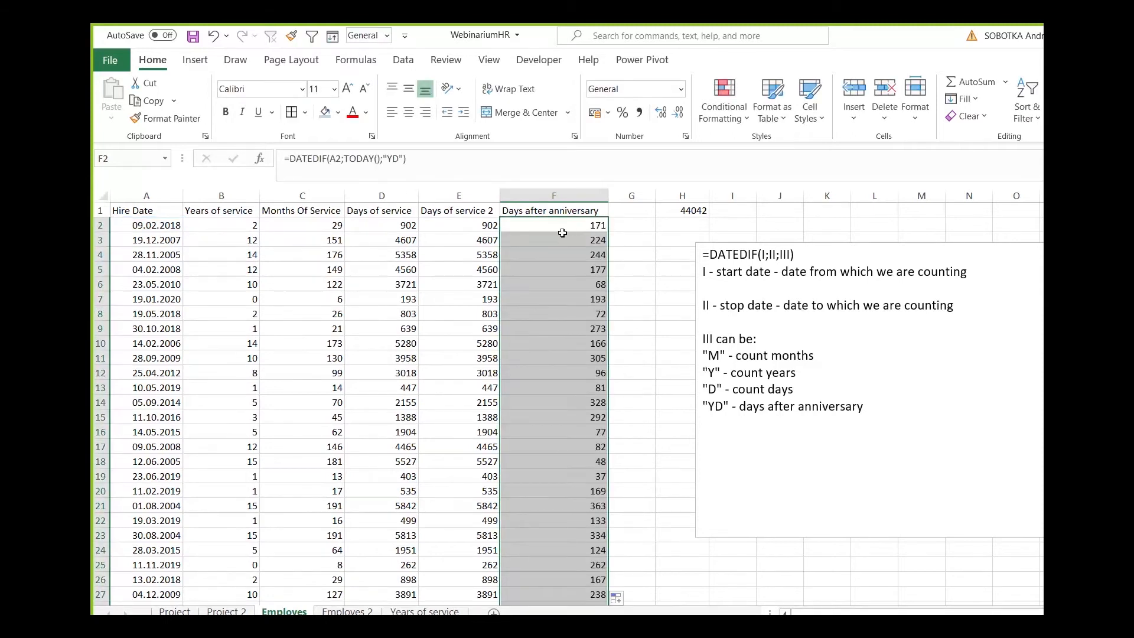
Shade the Years of service column light green and the Days after anniversary column light orange.
{"action": "left_click", "coordinate": [222, 195]}
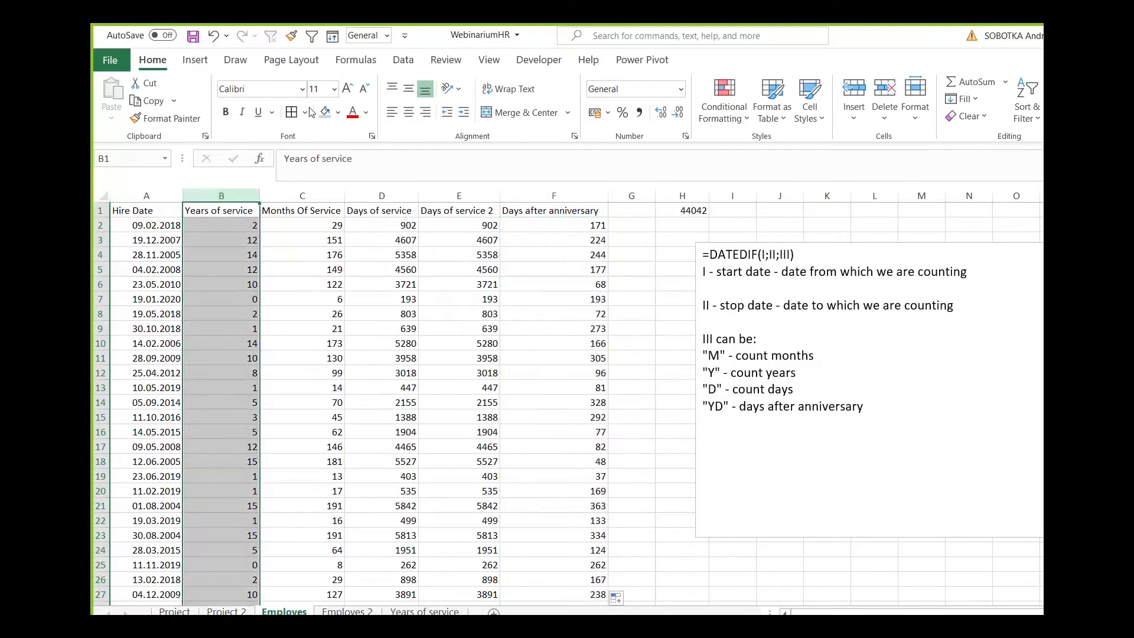
{"action": "left_click", "coordinate": [338, 113]}
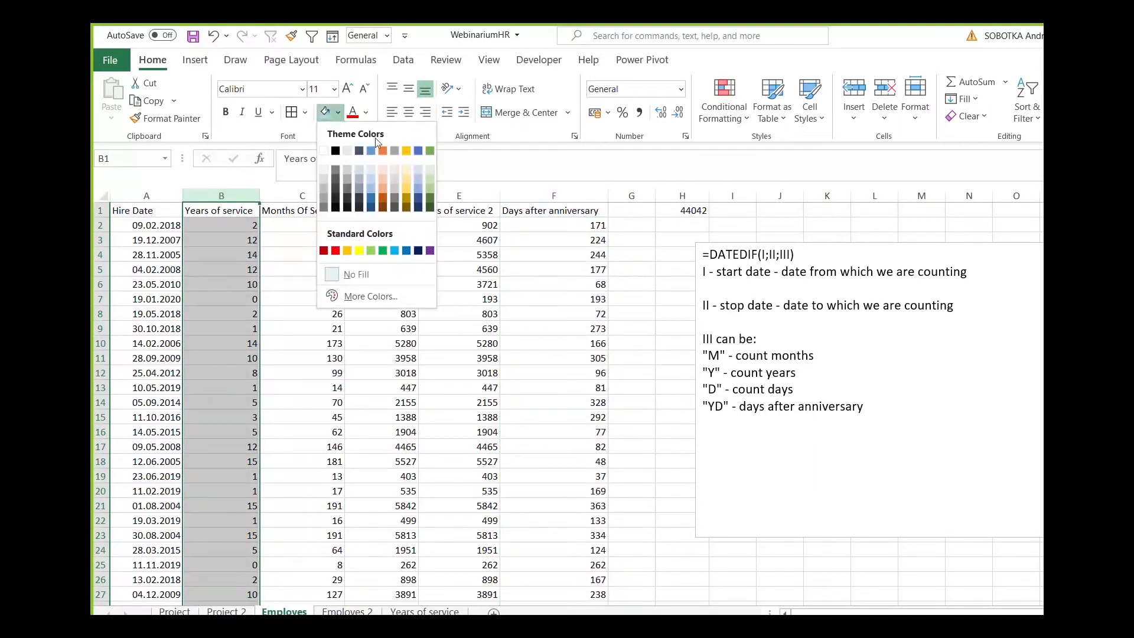
{"action": "left_click", "coordinate": [431, 179]}
{"action": "left_click", "coordinate": [591, 285]}
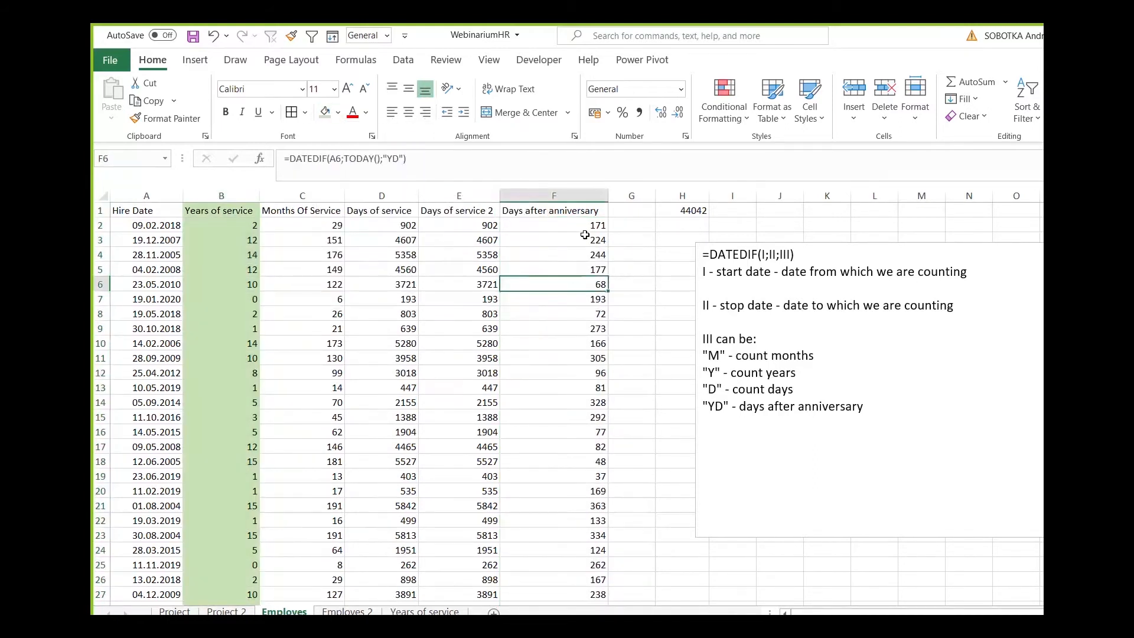
{"action": "left_click", "coordinate": [554, 195]}
{"action": "left_click", "coordinate": [339, 113]}
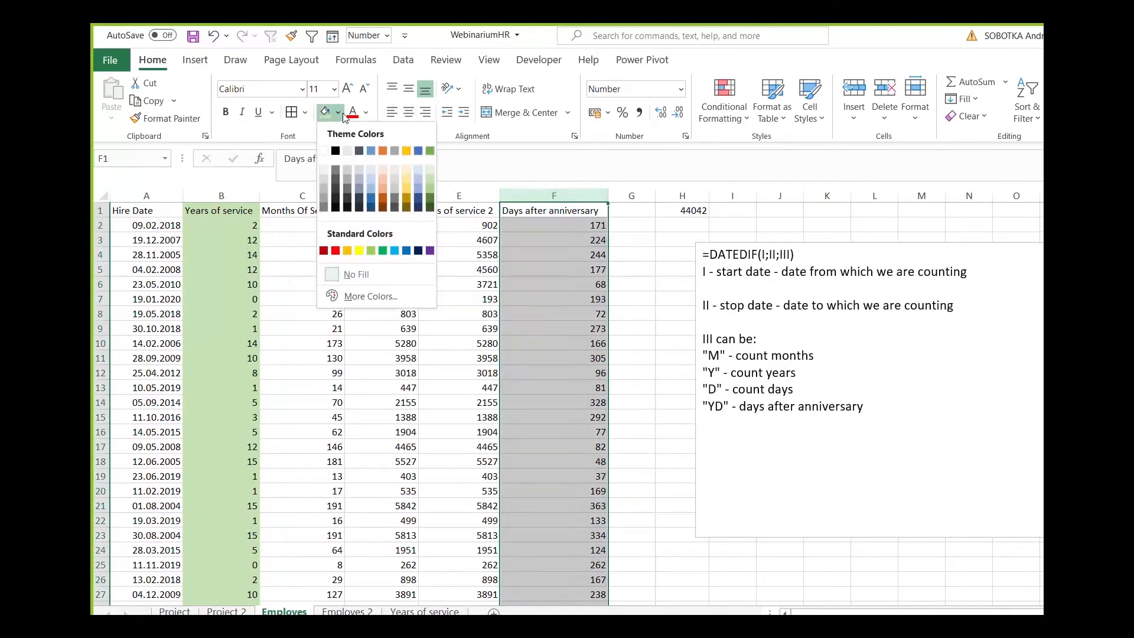
{"action": "left_click", "coordinate": [384, 178]}
{"action": "left_click", "coordinate": [537, 245]}
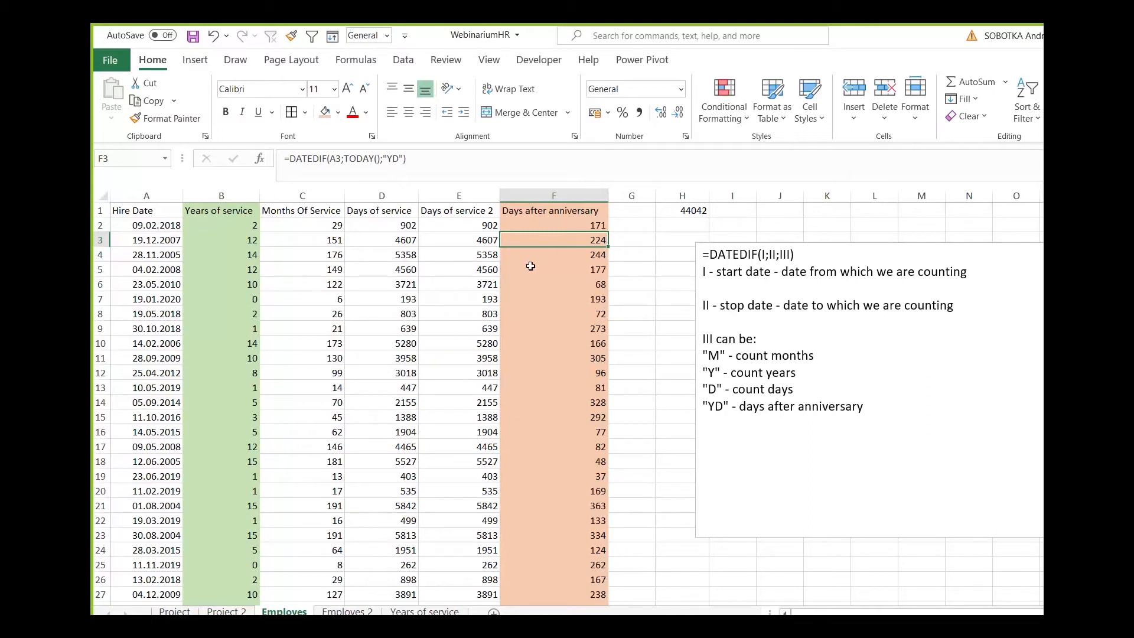
{"action": "left_click", "coordinate": [239, 227]}
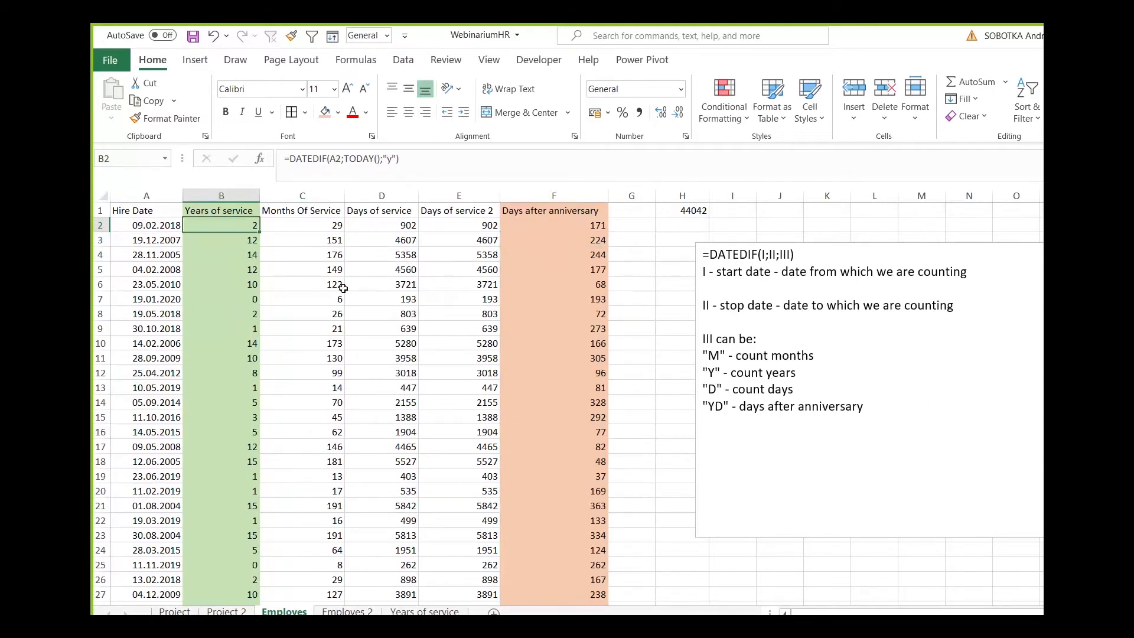
{"action": "left_click", "coordinate": [547, 224]}
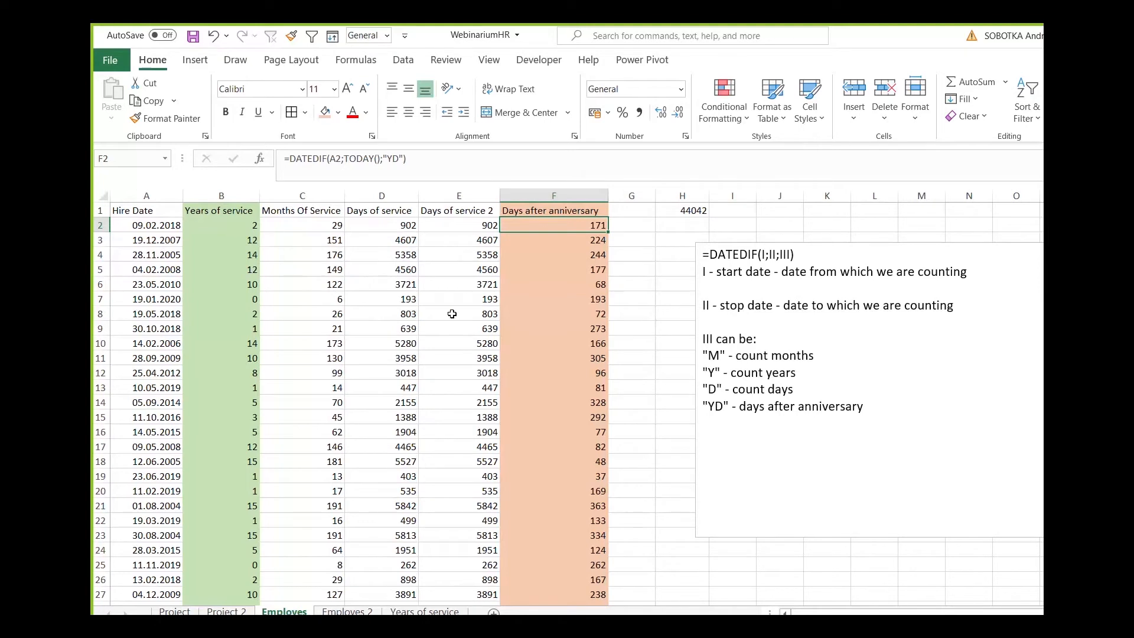
Add the line "MD" - months after anniversary to the DATEDIF notes and shift the text box slightly away from the table.
{"action": "left_click", "coordinate": [952, 432]}
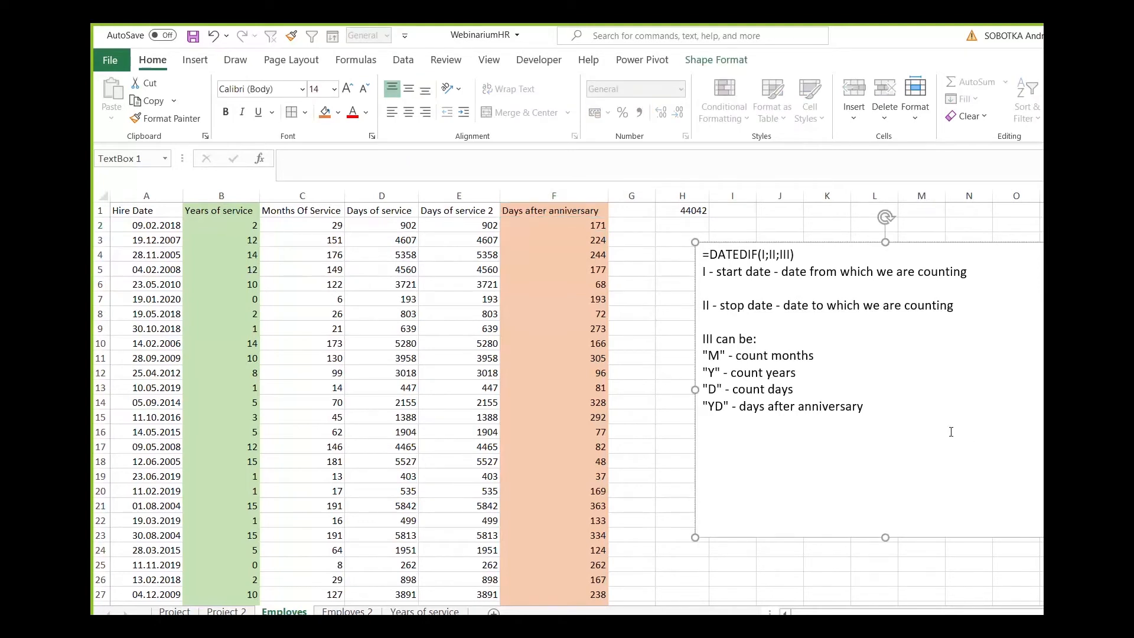
{"action": "type", "text": "\"MD\" - months after anniversary"}
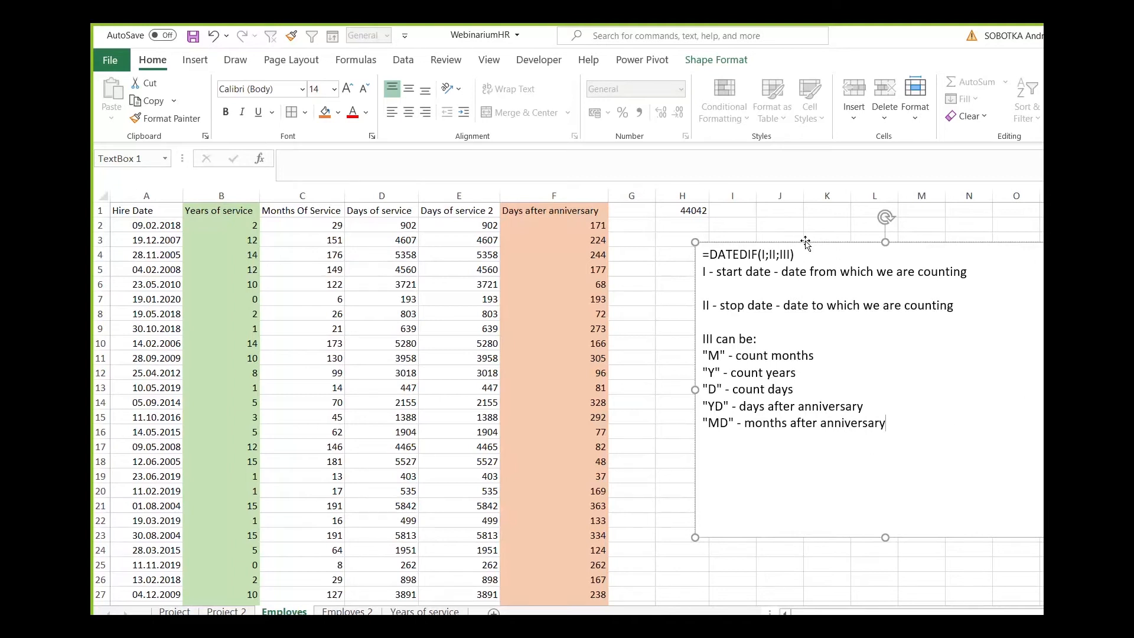
{"action": "left_click_drag", "start_coordinate": [801, 242], "coordinate": [830, 242]}
Clear the date value in H1 and enter the heading "Months after ann." in G1.
{"action": "left_click", "coordinate": [644, 236]}
{"action": "left_click", "coordinate": [638, 211]}
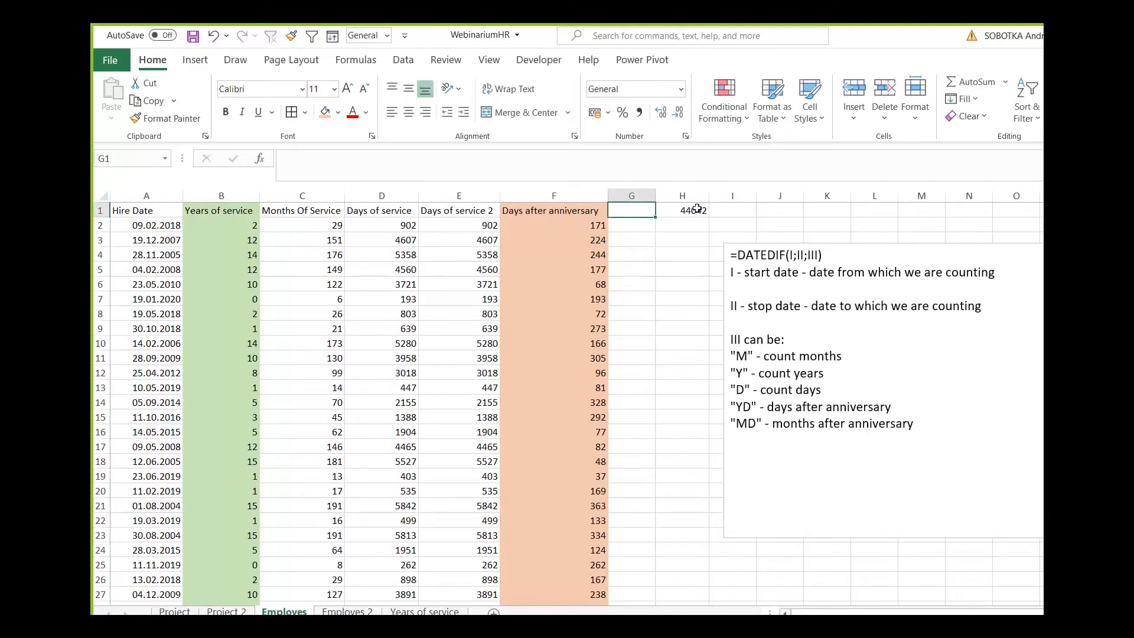
{"action": "left_click", "coordinate": [695, 211]}
{"action": "key", "text": "Delete"}
{"action": "key", "text": "Left"}
{"action": "type", "text": "Months after ann."}
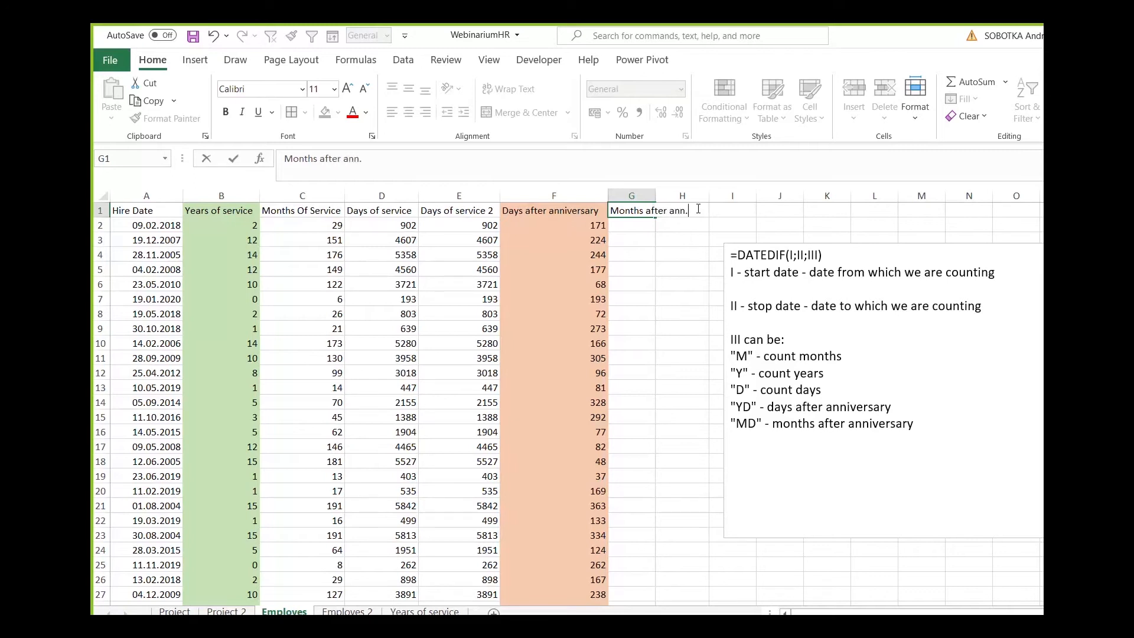
{"action": "key", "text": "Return"}
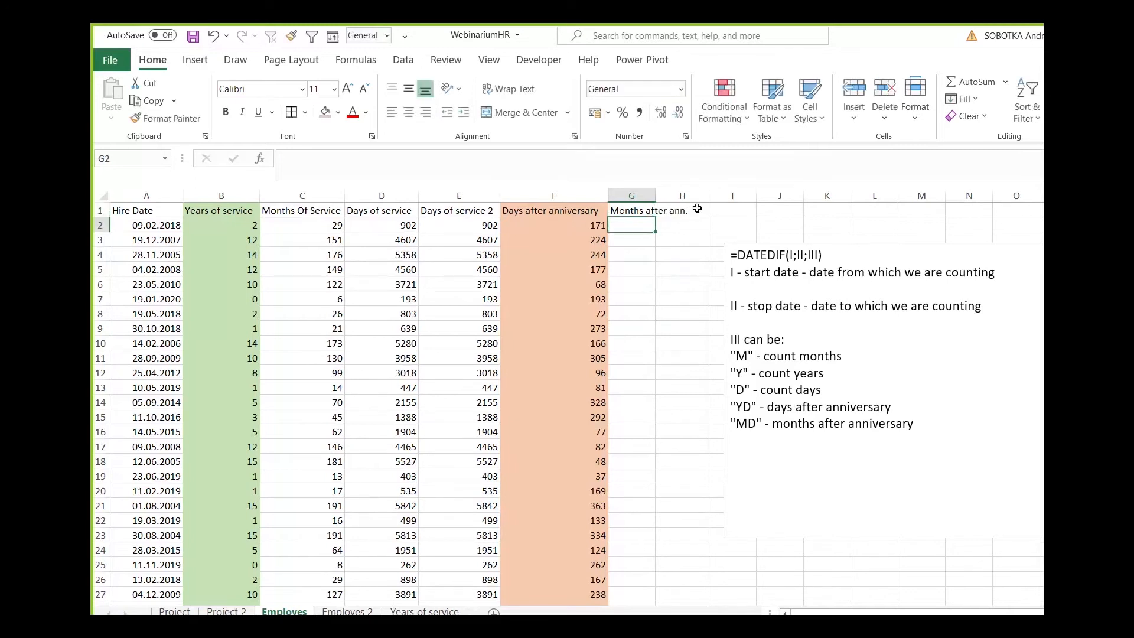
Enter =DATEDIF(A2;TODAY();"MD") in G2 under Months after ann. and fill it down column G.
{"action": "type", "text": "=datedif("}
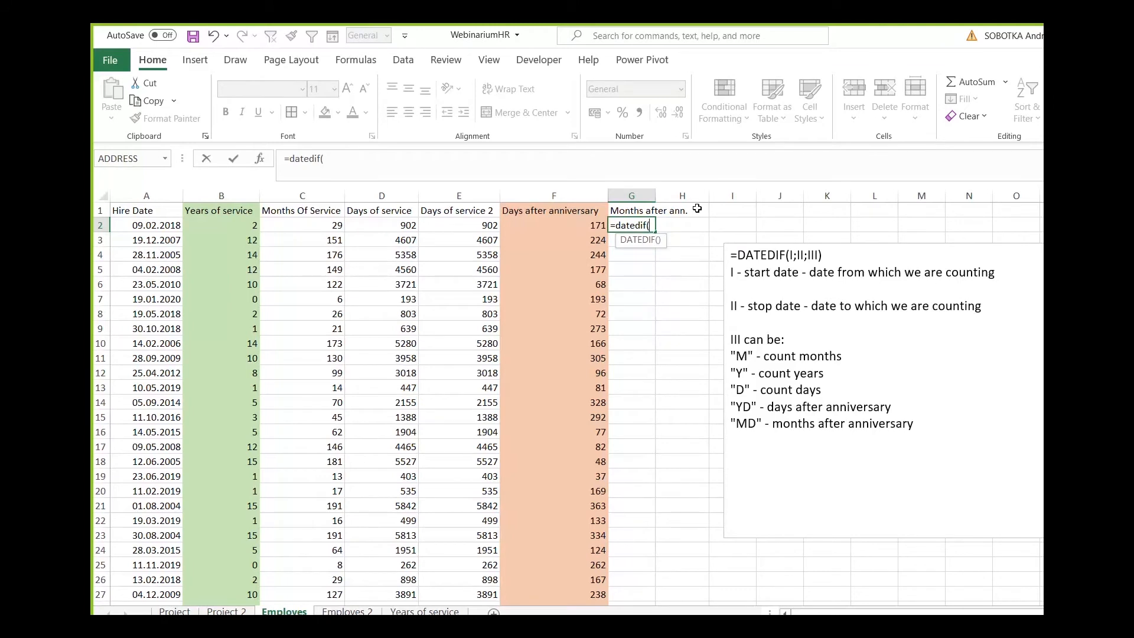
{"action": "type", "text": "a2;"}
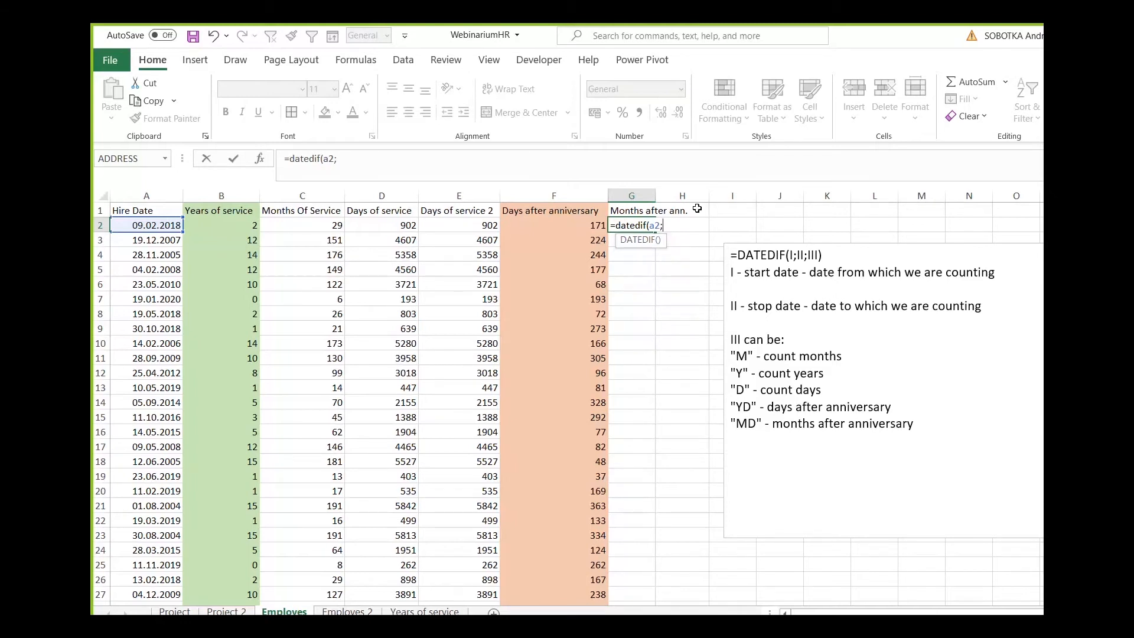
{"action": "type", "text": "today();\"MD\")"}
{"action": "key", "text": "Return"}
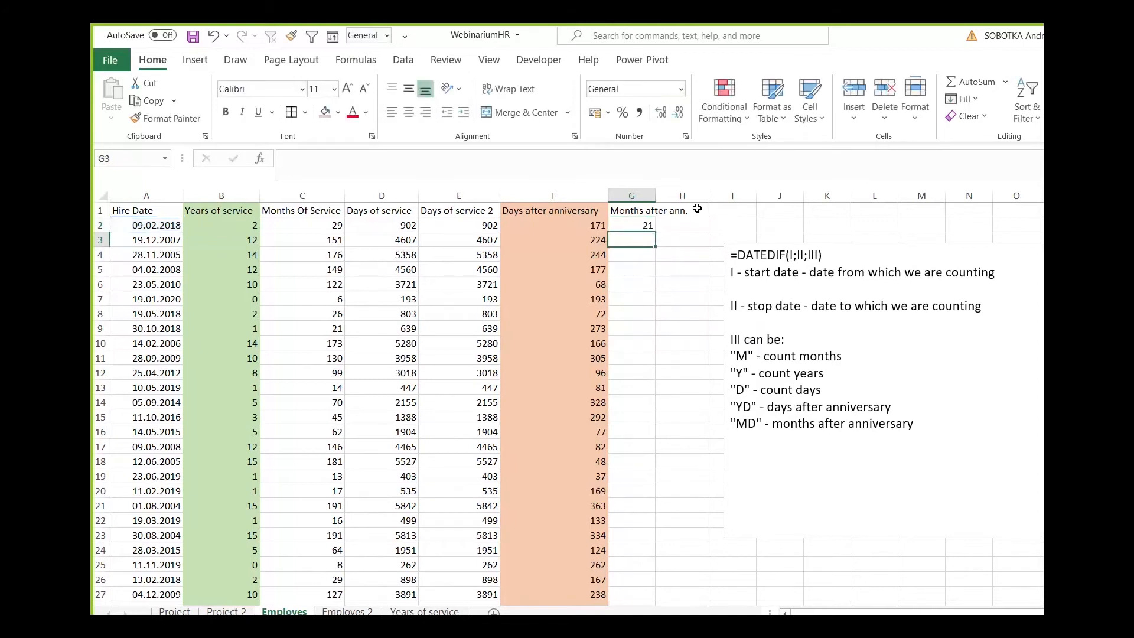
{"action": "left_click", "coordinate": [644, 225]}
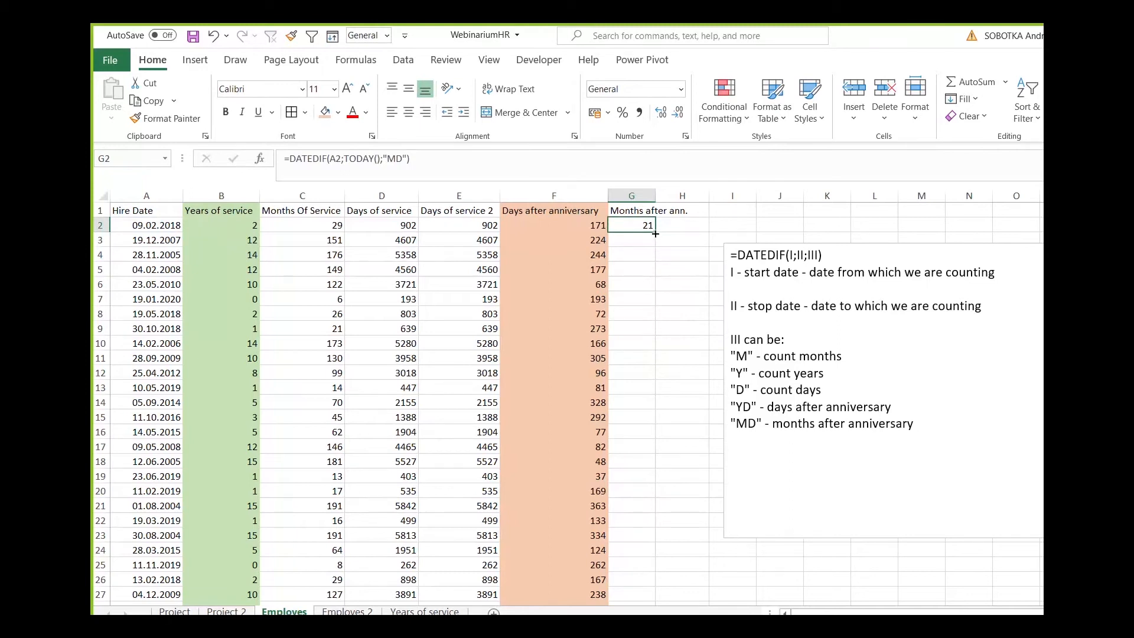
{"action": "double_click", "coordinate": [655, 234]}
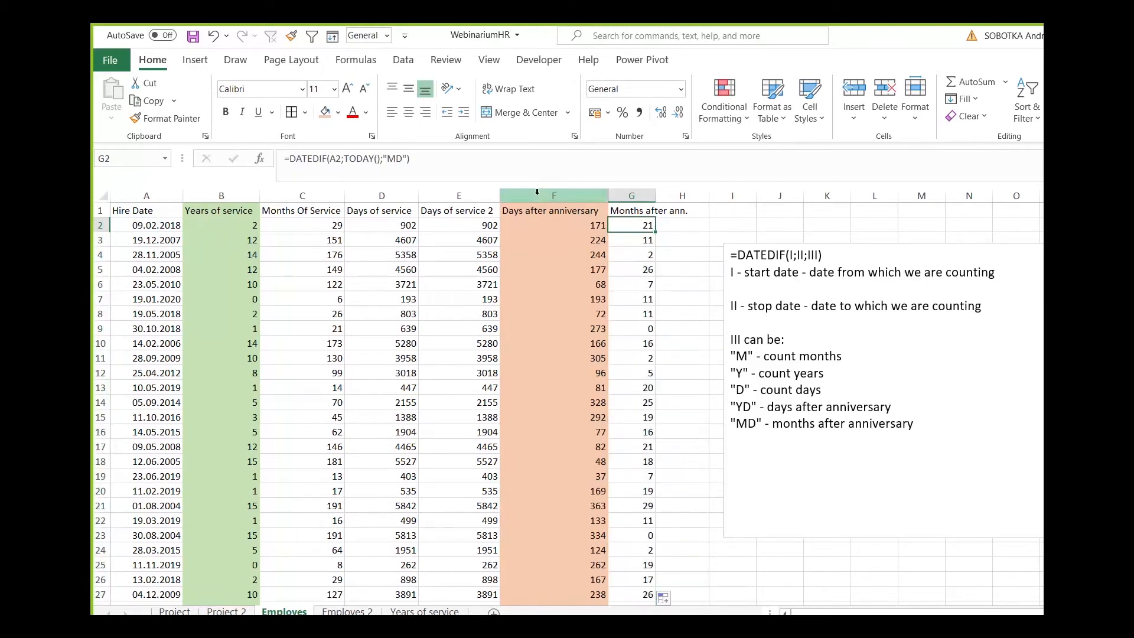
Replace "MD" with "YM" in the notes' months after anniversary line and in G2's formula, and refill the formula down column G.
{"action": "double_click", "coordinate": [747, 423]}
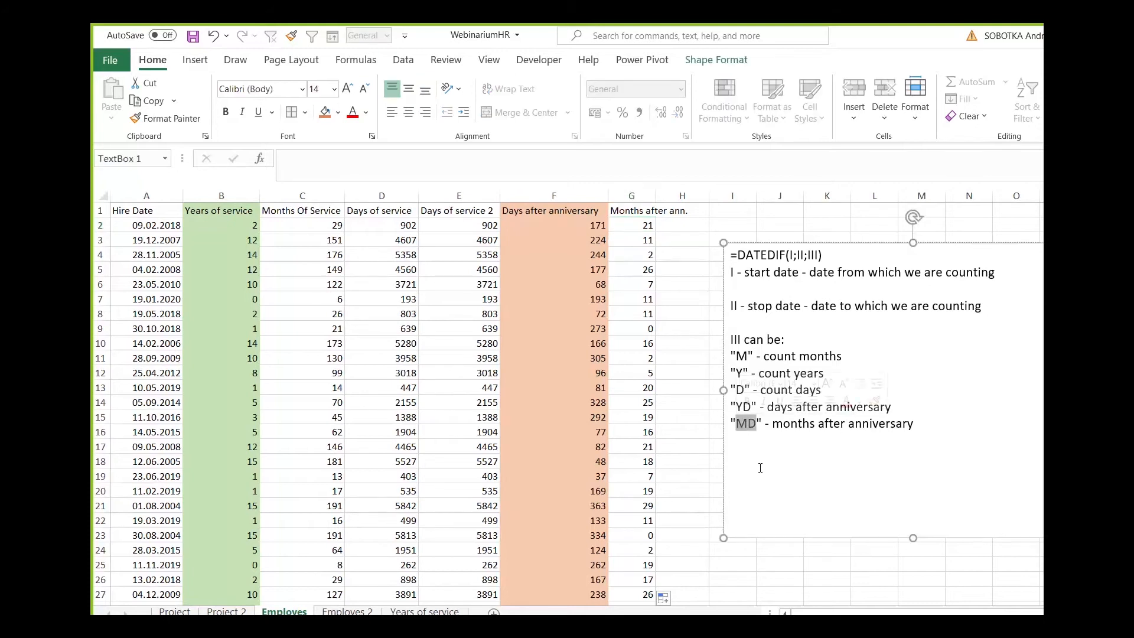
{"action": "type", "text": "YM"}
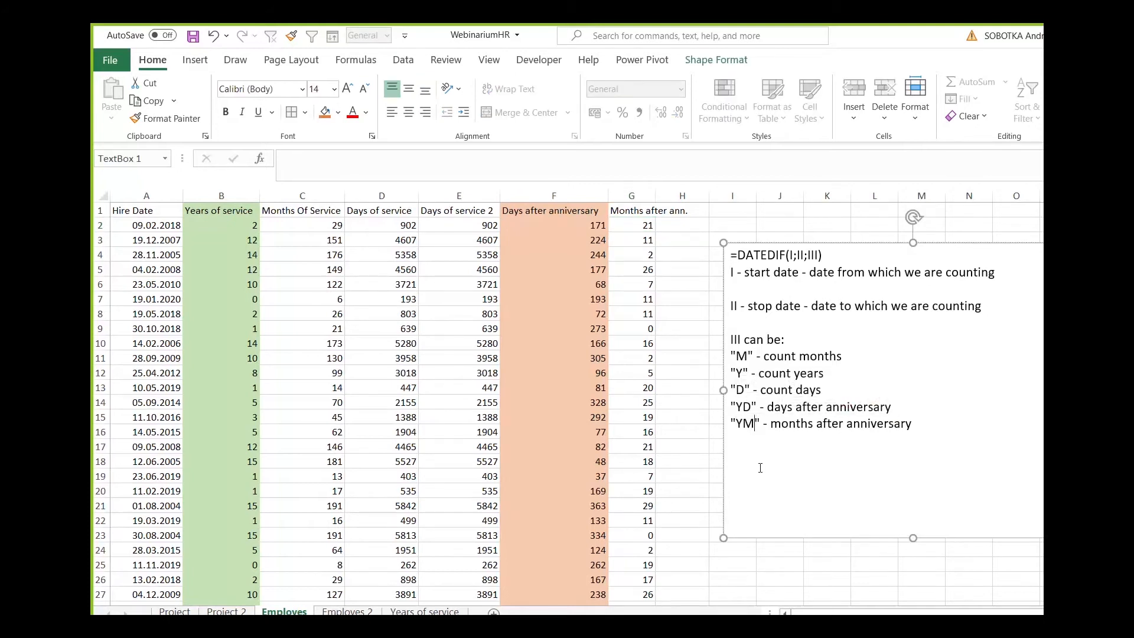
{"action": "left_click", "coordinate": [631, 226]}
{"action": "double_click", "coordinate": [393, 158]}
{"action": "type", "text": "YM"}
{"action": "key", "text": "Return"}
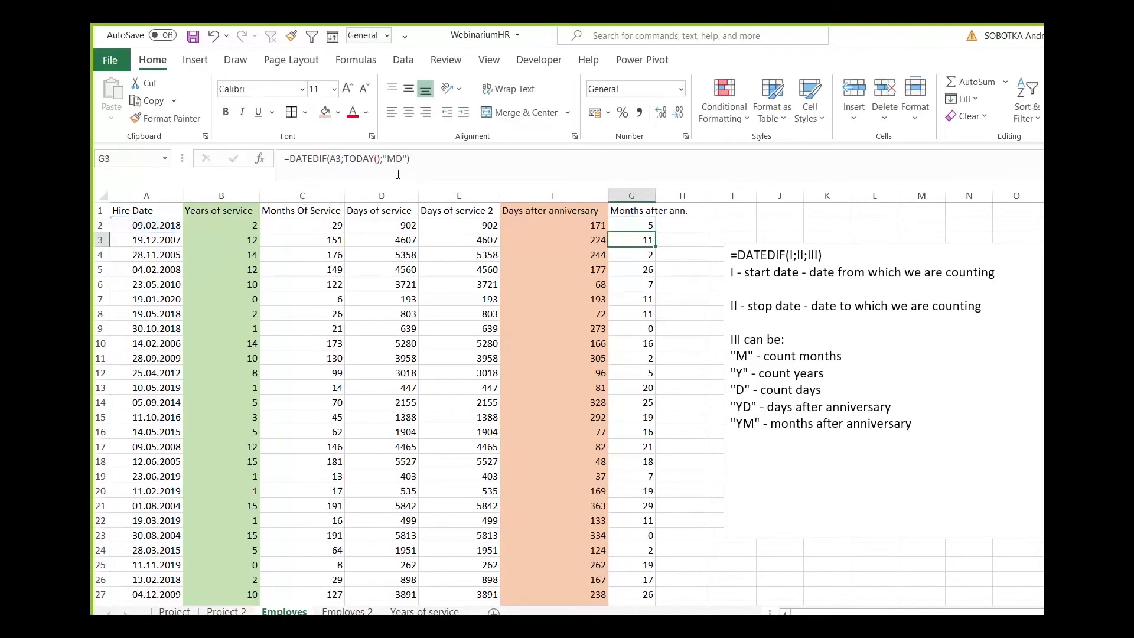
{"action": "left_click", "coordinate": [640, 227]}
{"action": "double_click", "coordinate": [656, 232]}
Shade the Months after ann. column light gold and autofit its width to the heading.
{"action": "left_click", "coordinate": [643, 225]}
{"action": "left_click", "coordinate": [638, 196]}
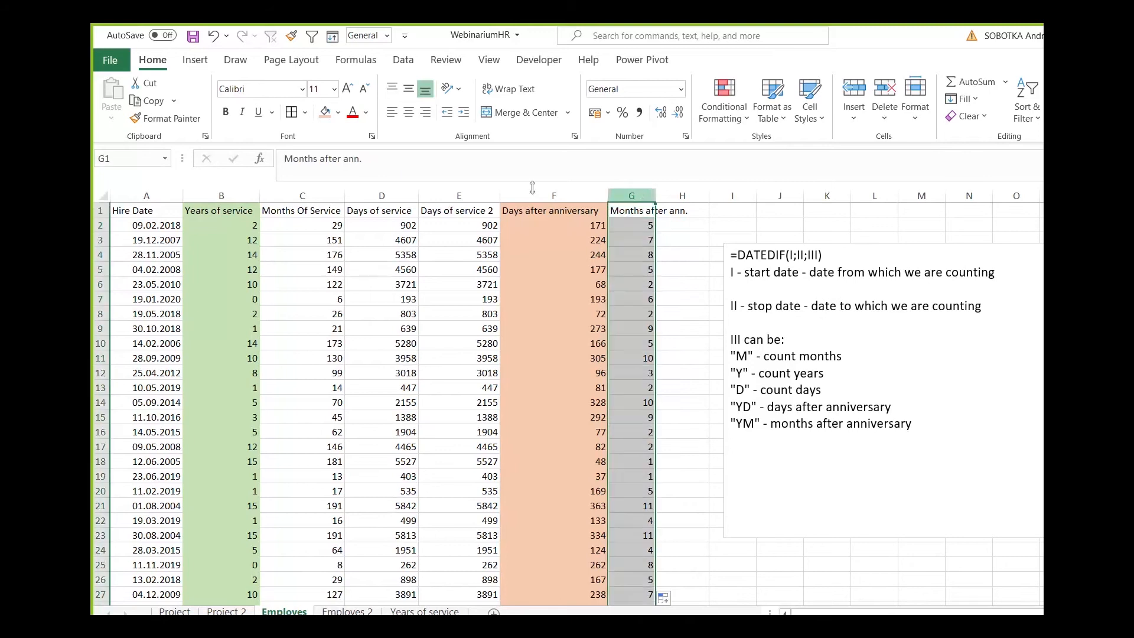
{"action": "left_click", "coordinate": [339, 112]}
{"action": "left_click", "coordinate": [405, 179]}
{"action": "left_click", "coordinate": [659, 236]}
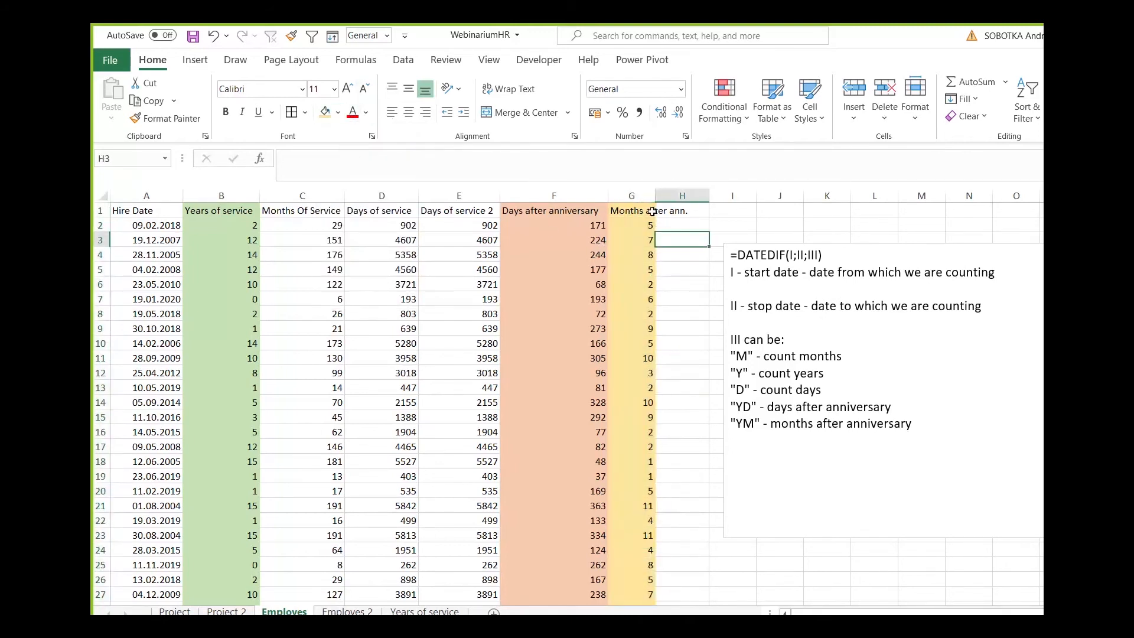
{"action": "double_click", "coordinate": [653, 195]}
{"action": "left_click", "coordinate": [672, 227]}
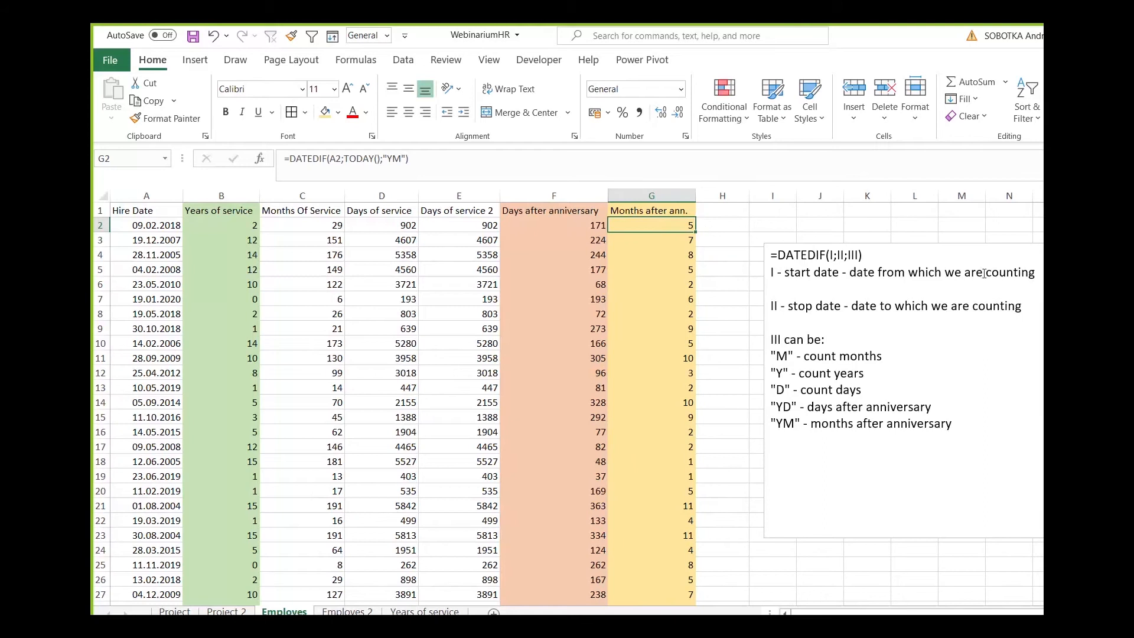
Narrow the Days of service and Days of service 2 columns to bring the remaining columns closer together.
{"action": "left_click", "coordinate": [221, 224]}
{"action": "left_click", "coordinate": [642, 222]}
{"action": "left_click_drag", "start_coordinate": [416, 197], "coordinate": [391, 197]}
{"action": "left_click_drag", "start_coordinate": [472, 196], "coordinate": [438, 196]}
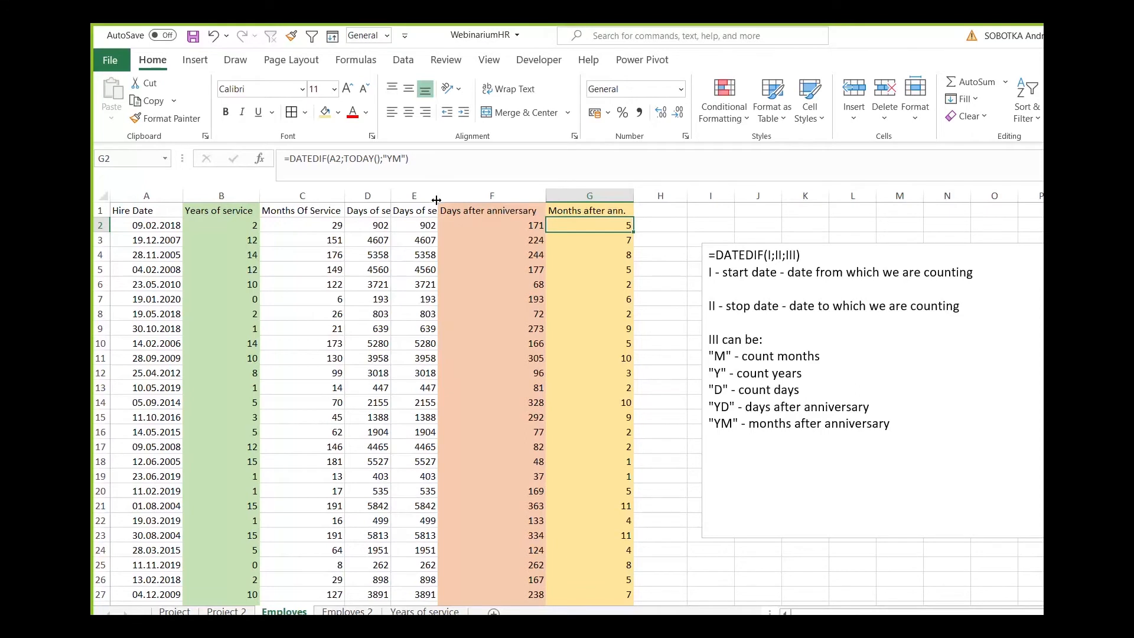
Add the line "MD" - days after monthly anniversary at the end of the DATEDIF notes.
{"action": "left_click", "coordinate": [662, 211]}
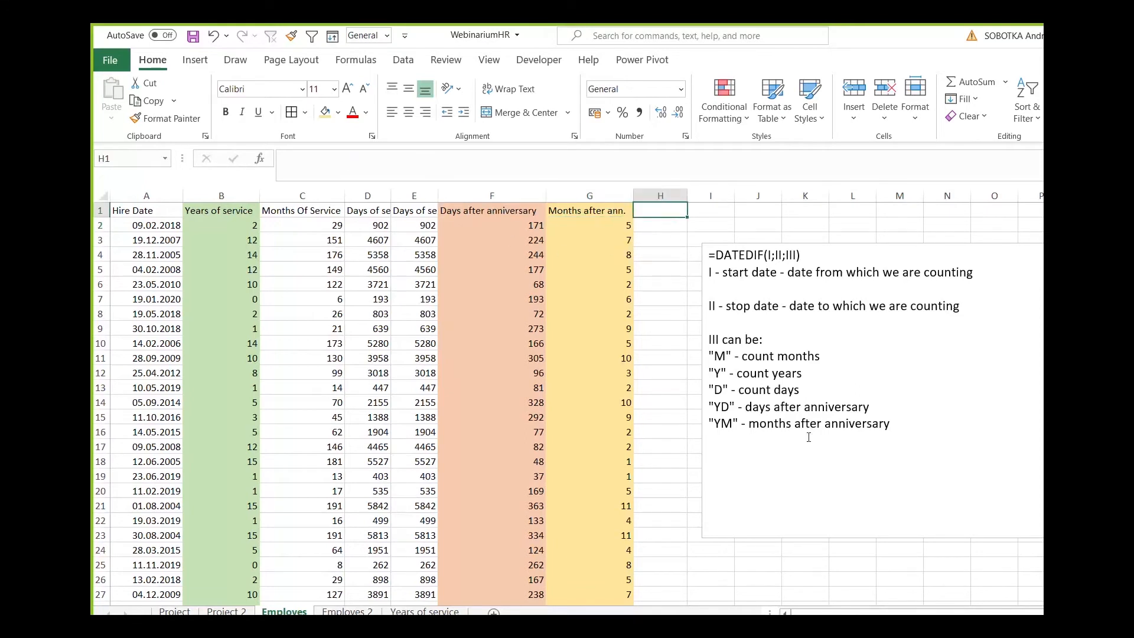
{"action": "left_click", "coordinate": [919, 441]}
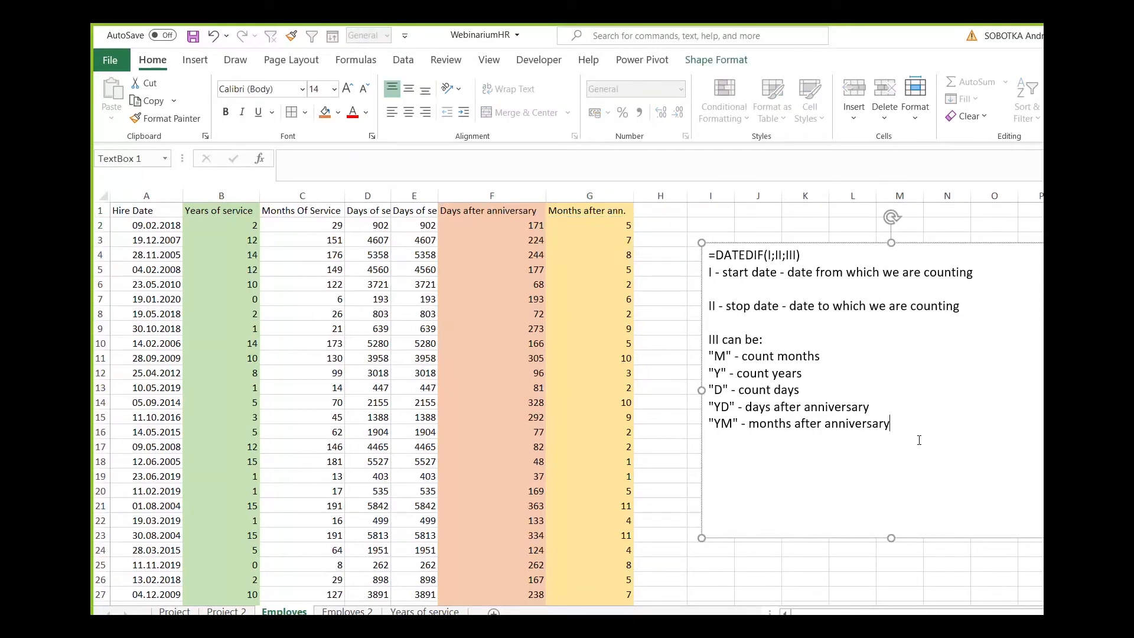
{"action": "key", "text": "Return"}
{"action": "type", "text": "\""}
{"action": "type", "text": "MD"}
{"action": "type", "text": "\" ="}
{"action": "key", "text": "BackSpace"}
{"action": "key", "text": "BackSpace"}
{"action": "type", "text": "- days a"}
{"action": "type", "text": "g"}
{"action": "key", "text": "BackSpace"}
{"action": "type", "text": "fre"}
{"action": "key", "text": "BackSpace"}
{"action": "key", "text": "BackSpace"}
{"action": "type", "text": "ter mont"}
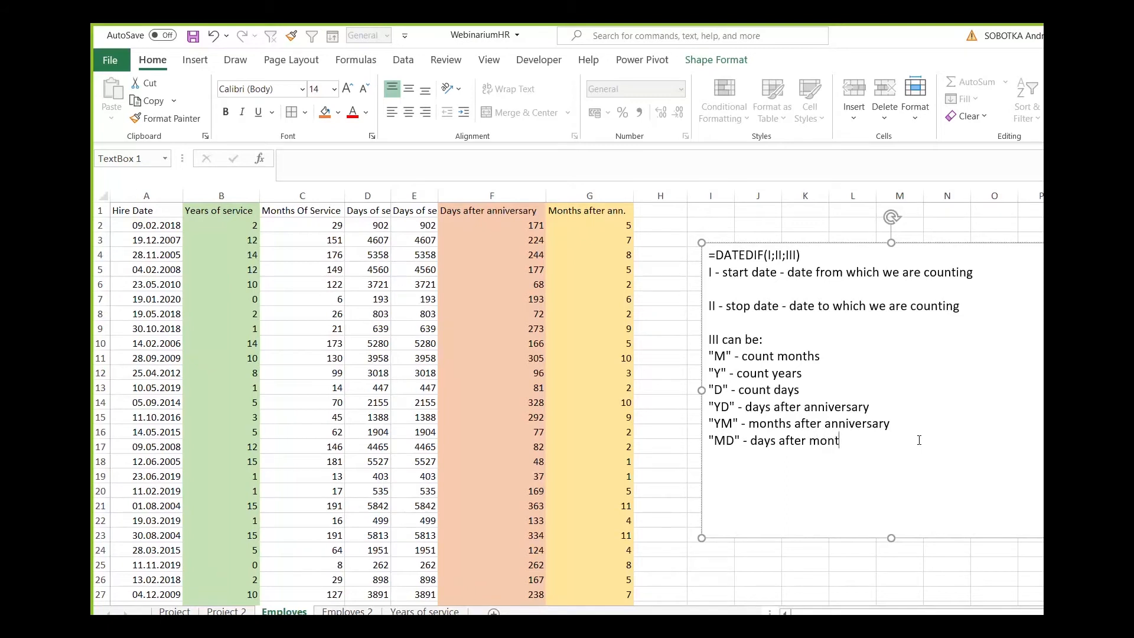
{"action": "type", "text": "hly anniversary"}
Enter the heading "Days after last full month" in H1.
{"action": "left_click", "coordinate": [656, 214]}
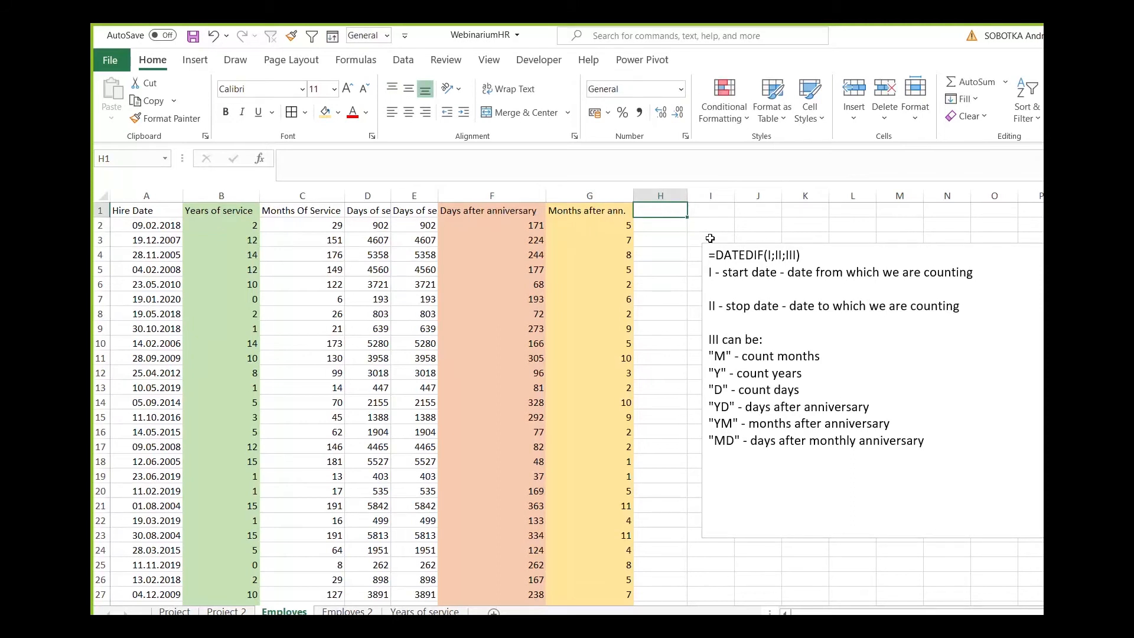
{"action": "type", "text": "Days a"}
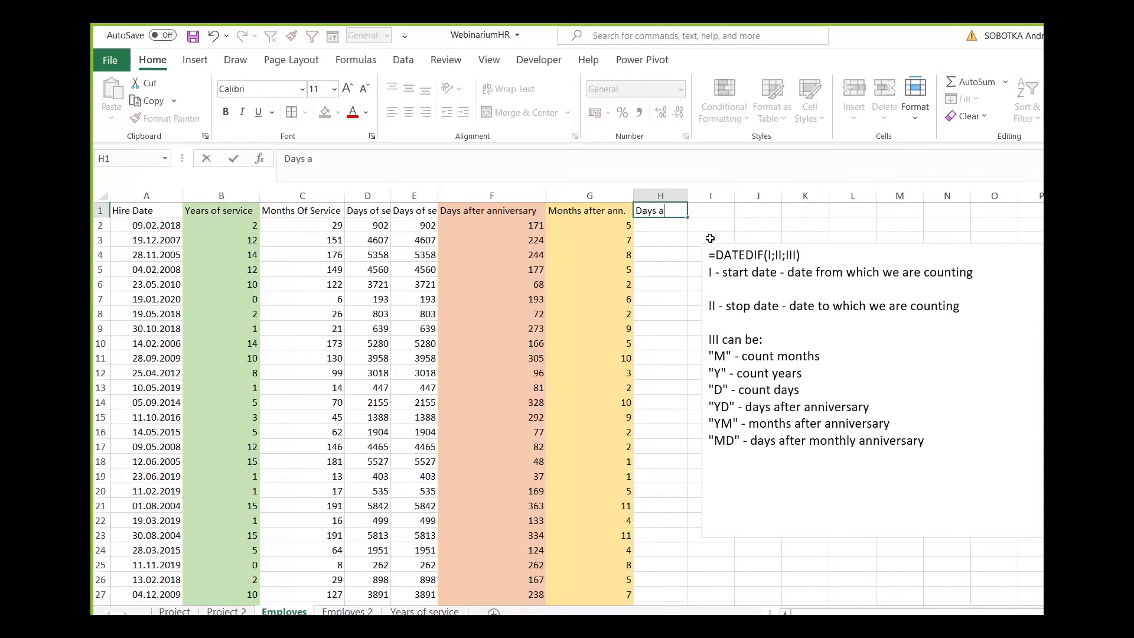
{"action": "type", "text": "fter last full month"}
{"action": "key", "text": "Return"}
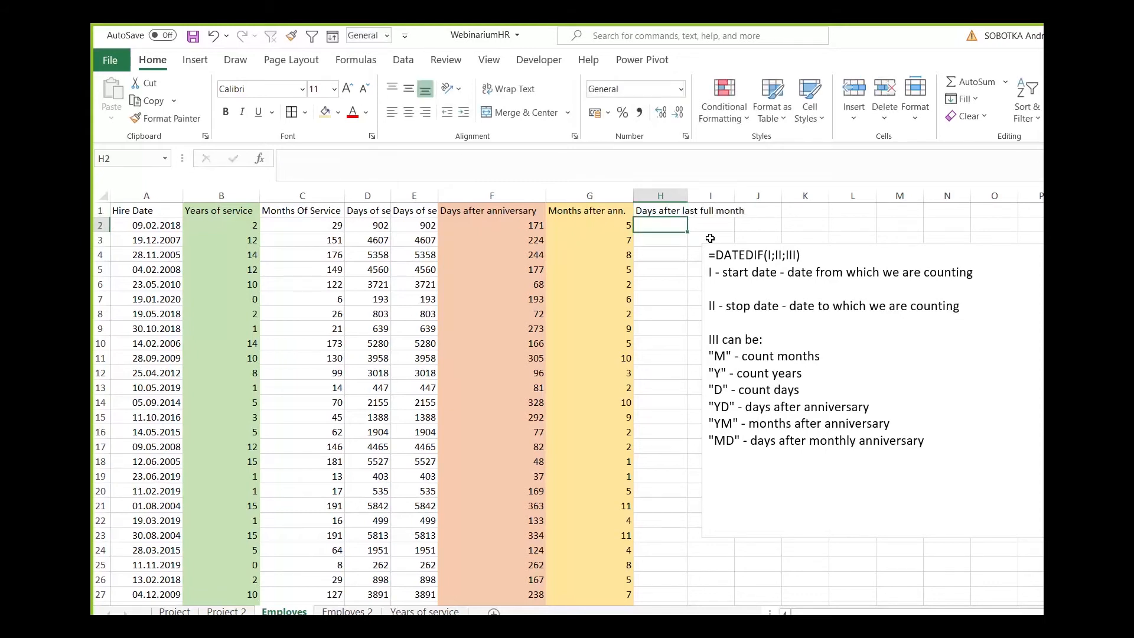
Calculate the days after the last full month in H2 with =DATEDIF(A2;TODAY();"MD") and fill the formula down column H.
{"action": "type", "text": "=dated"}
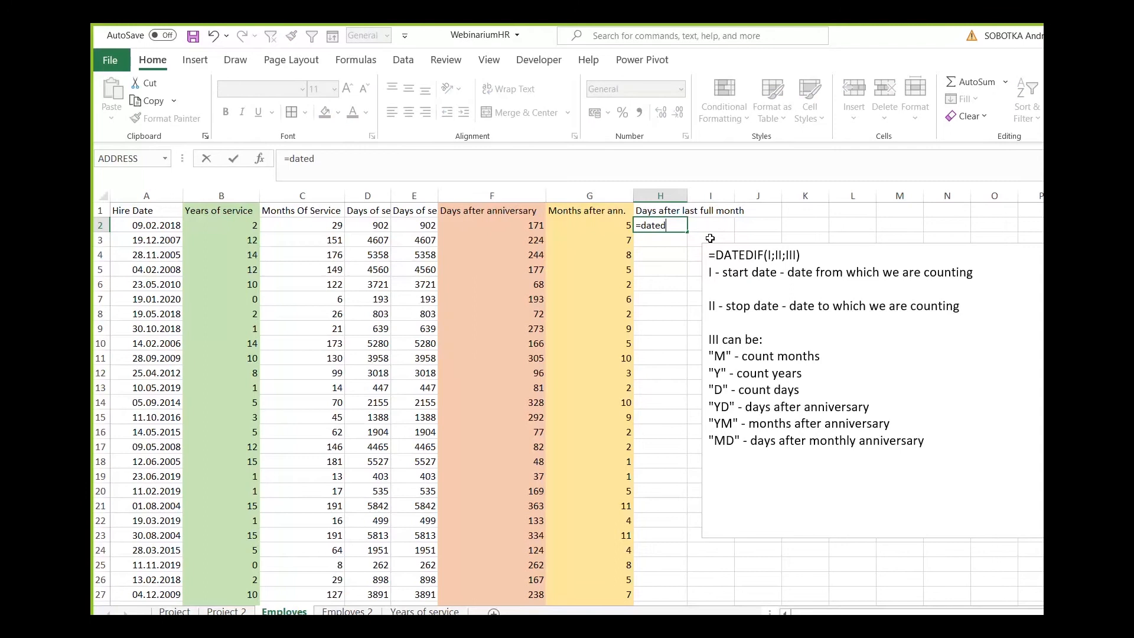
{"action": "type", "text": "if("}
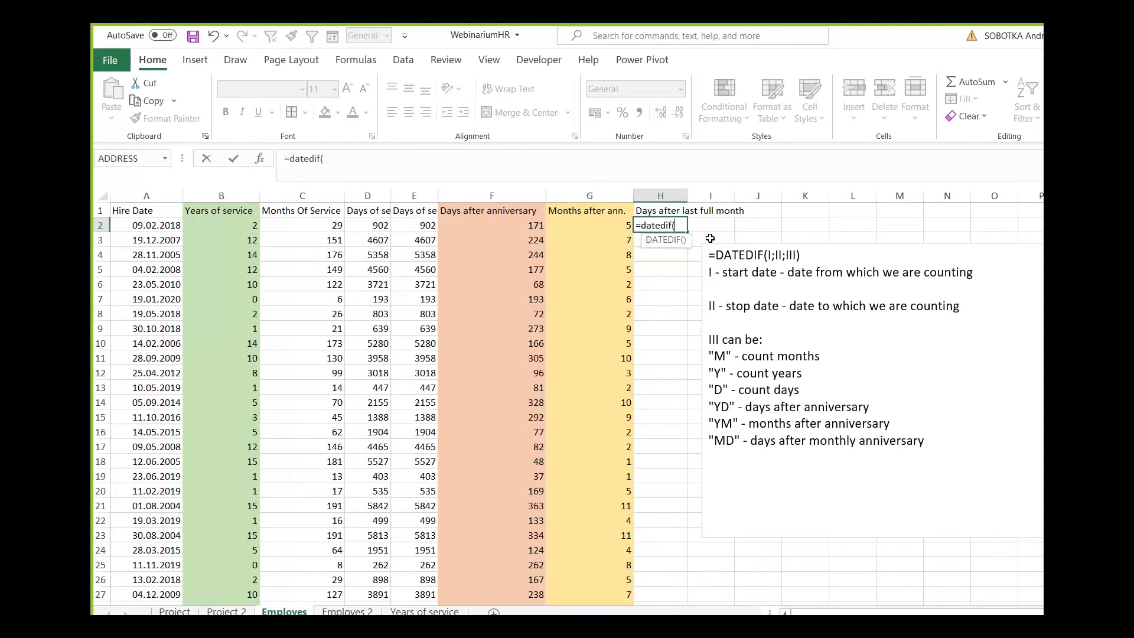
{"action": "type", "text": "a2;tpdau"}
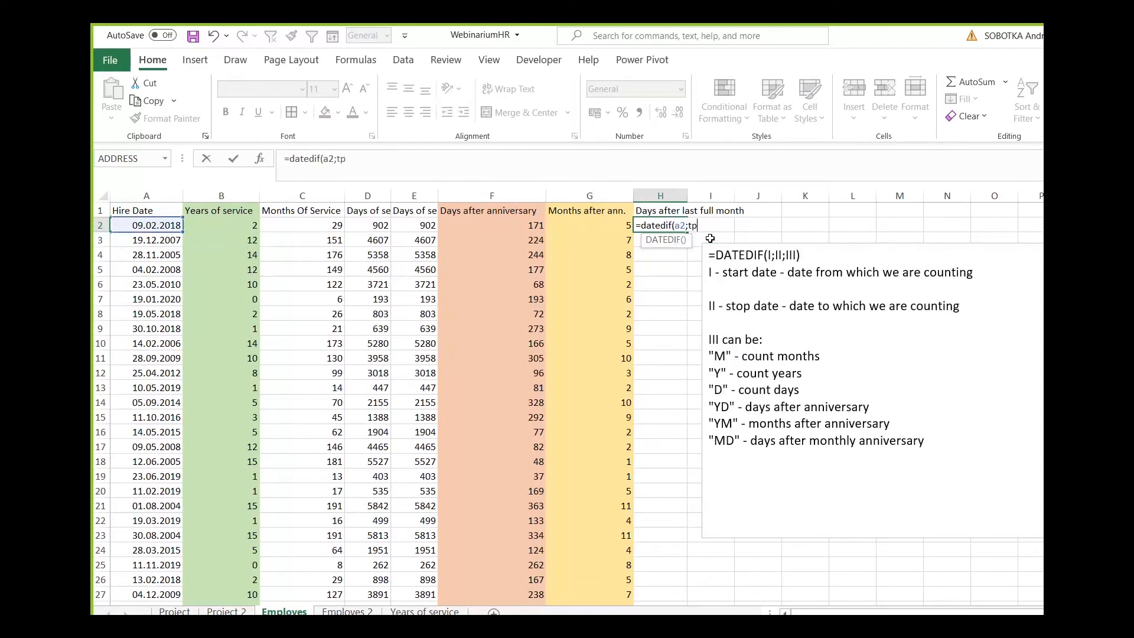
{"action": "key", "text": "BackSpace"}
{"action": "key", "text": "BackSpace"}
{"action": "key", "text": "BackSpace"}
{"action": "key", "text": "BackSpace"}
{"action": "type", "text": "oda"}
{"action": "key", "text": "Tab"}
{"action": "type", "text": ");\"MD"}
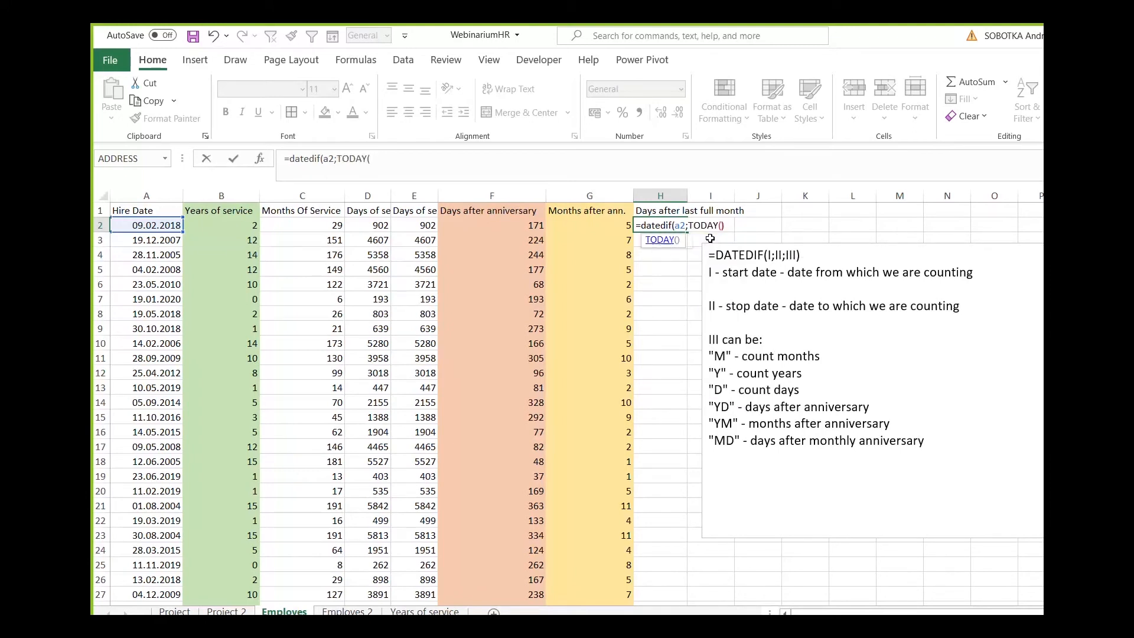
{"action": "type", "text": "\")"}
{"action": "key", "text": "Return"}
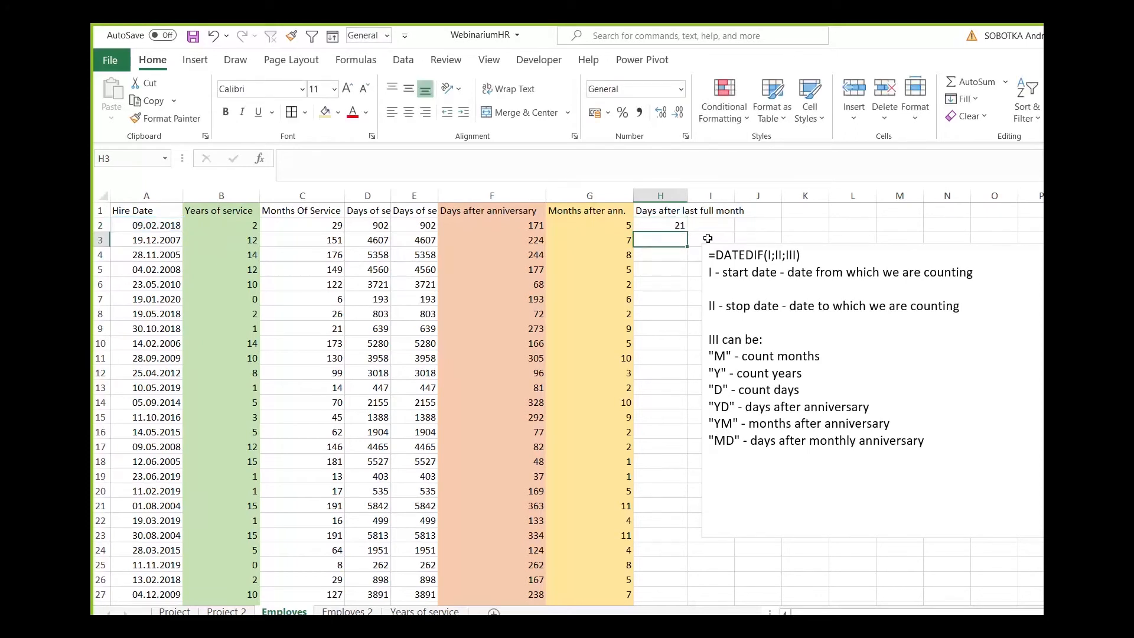
{"action": "left_click", "coordinate": [681, 227]}
{"action": "double_click", "coordinate": [687, 232]}
Shade the Days after last full month column light blue.
{"action": "left_click", "coordinate": [662, 197]}
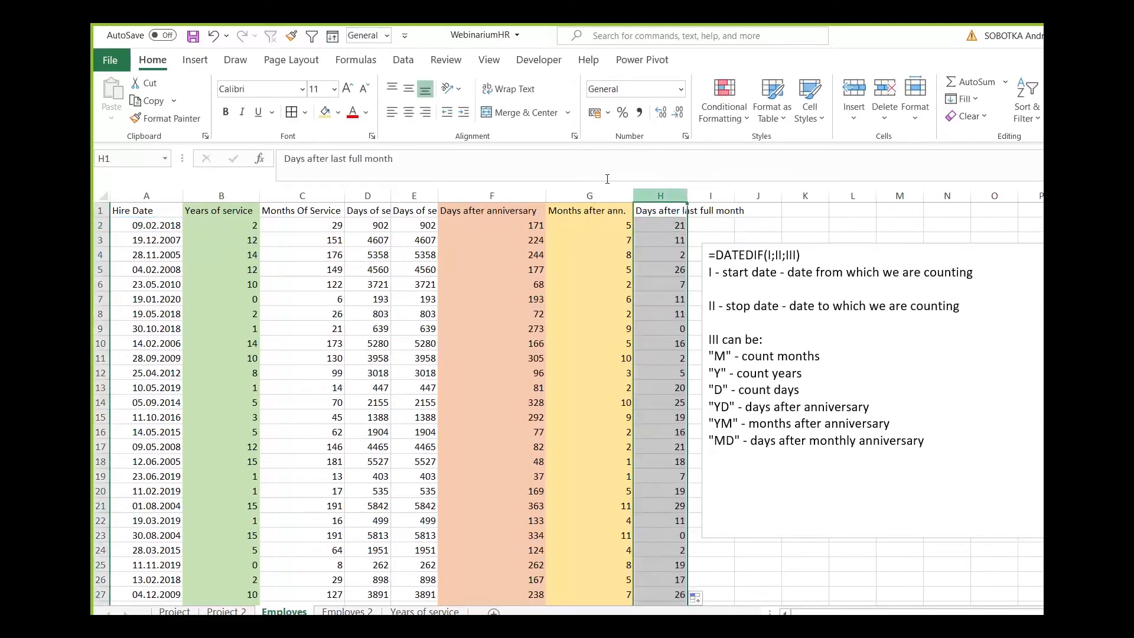
{"action": "left_click", "coordinate": [339, 113]}
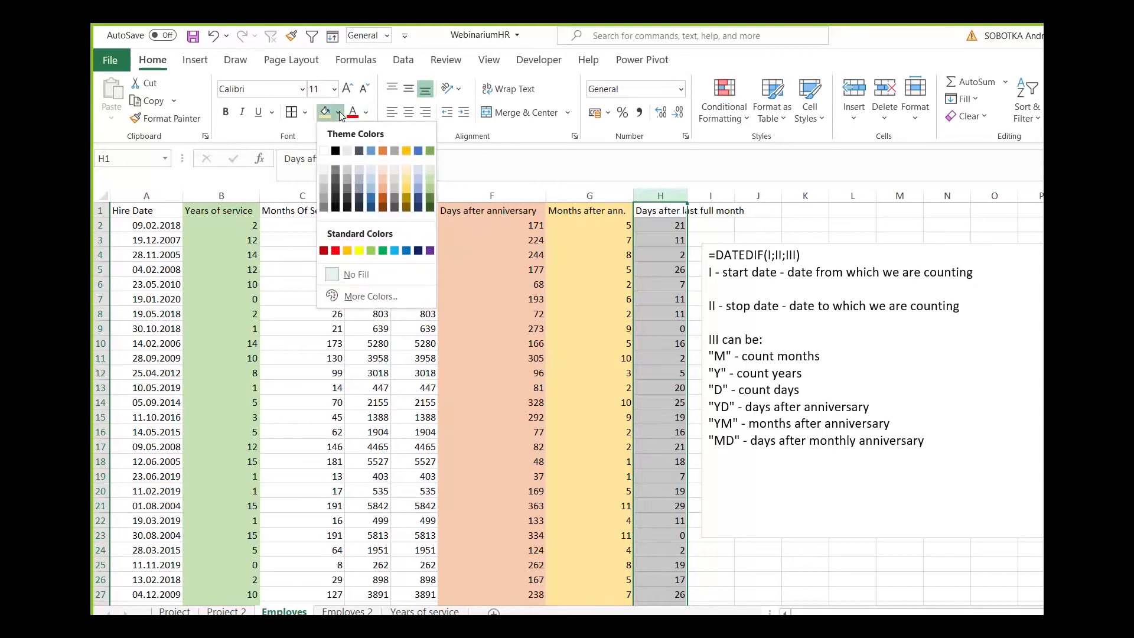
{"action": "left_click", "coordinate": [371, 180]}
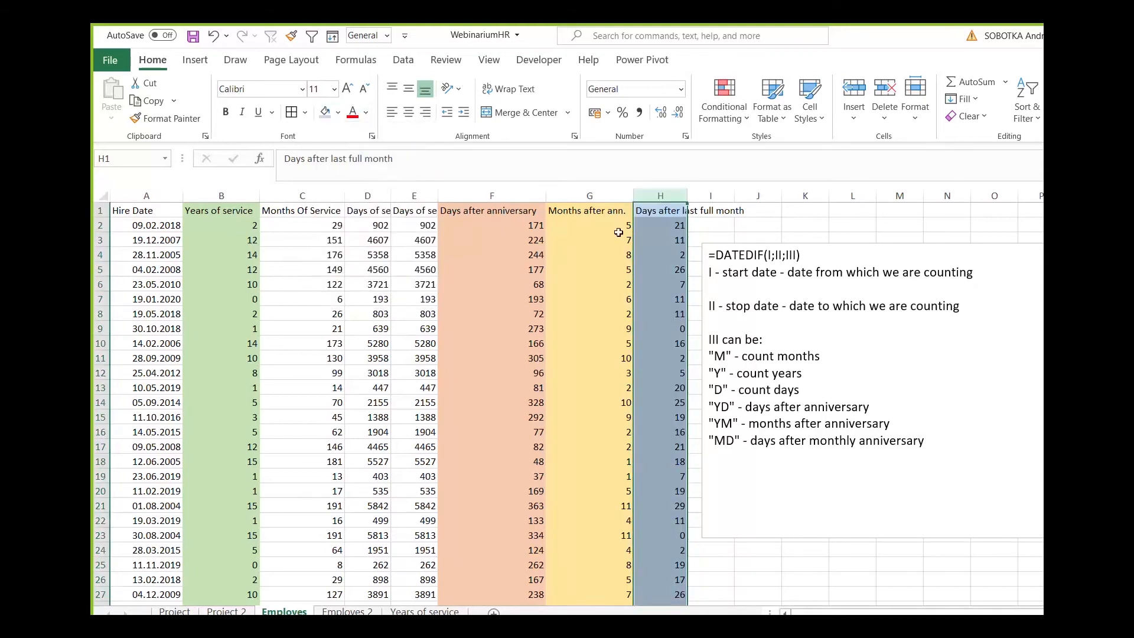
{"action": "left_click", "coordinate": [663, 227]}
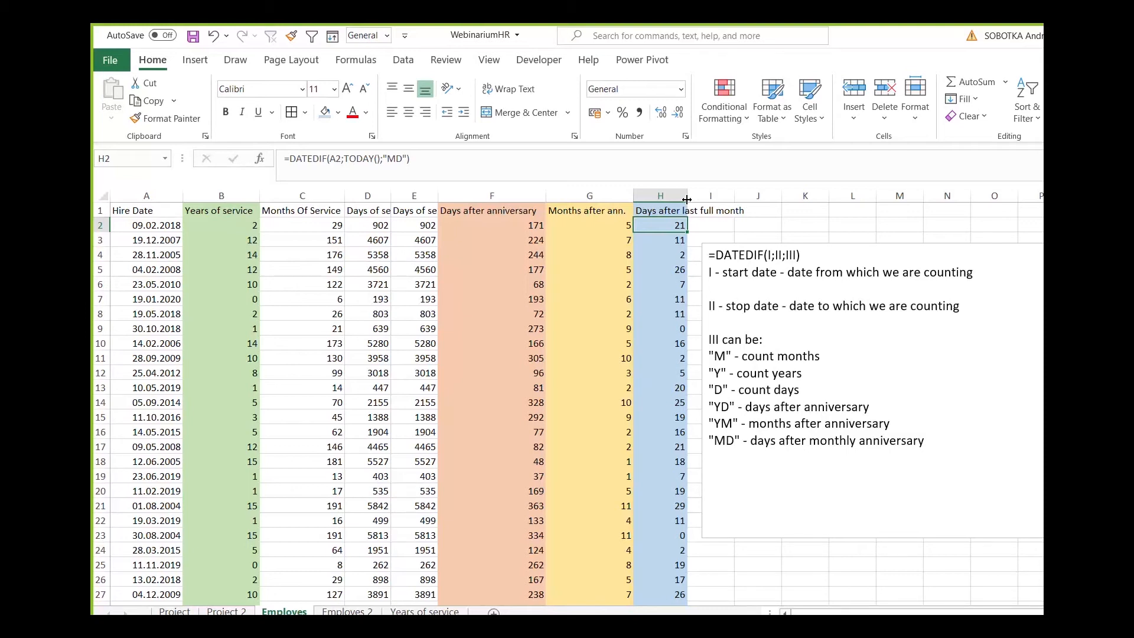
Hide columns C through F and autofit the Days after last full month column to its heading.
{"action": "left_click", "coordinate": [211, 190]}
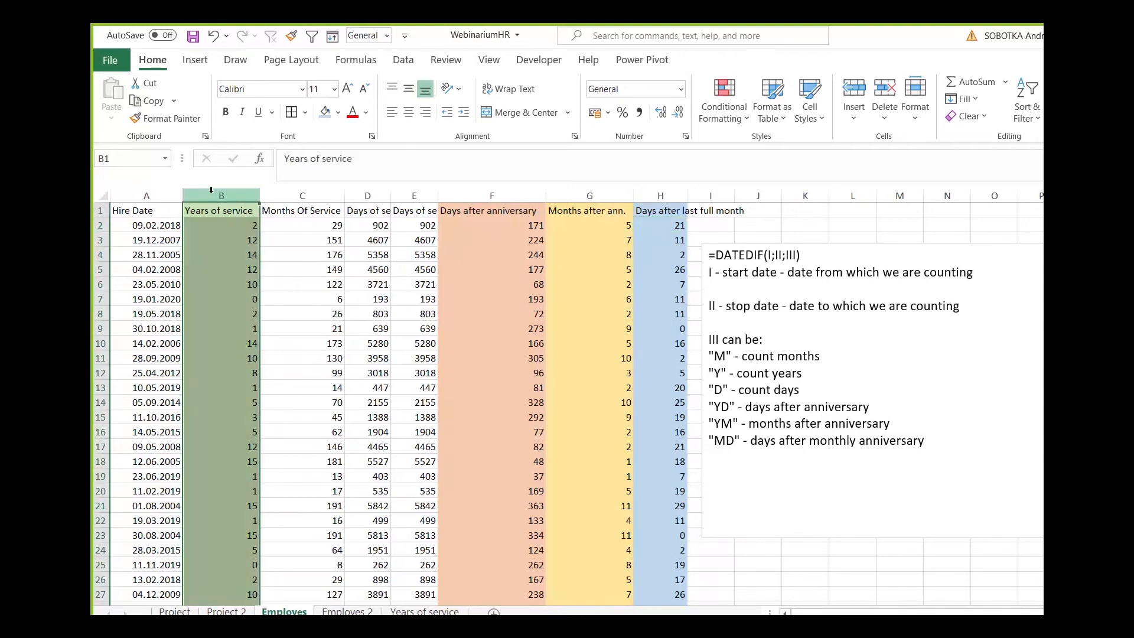
{"action": "left_click", "coordinate": [590, 196], "text": "ctrl"}
{"action": "left_click", "coordinate": [660, 195], "text": "ctrl"}
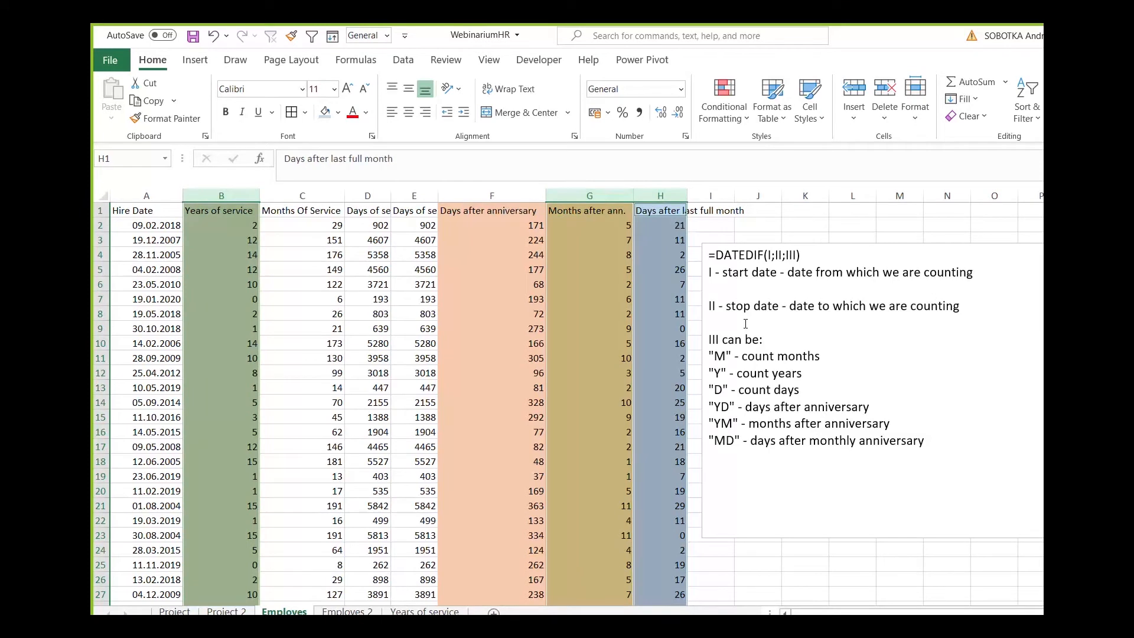
{"action": "left_click_drag", "start_coordinate": [482, 195], "coordinate": [305, 195]}
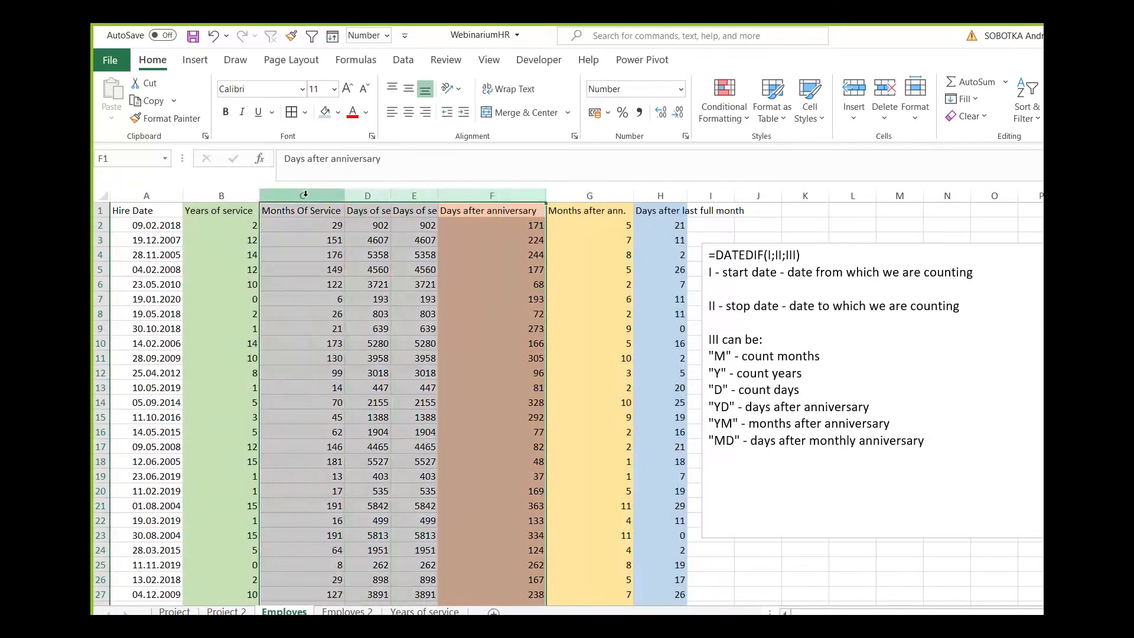
{"action": "right_click", "coordinate": [305, 195]}
{"action": "left_click", "coordinate": [346, 430]}
{"action": "left_click", "coordinate": [325, 286]}
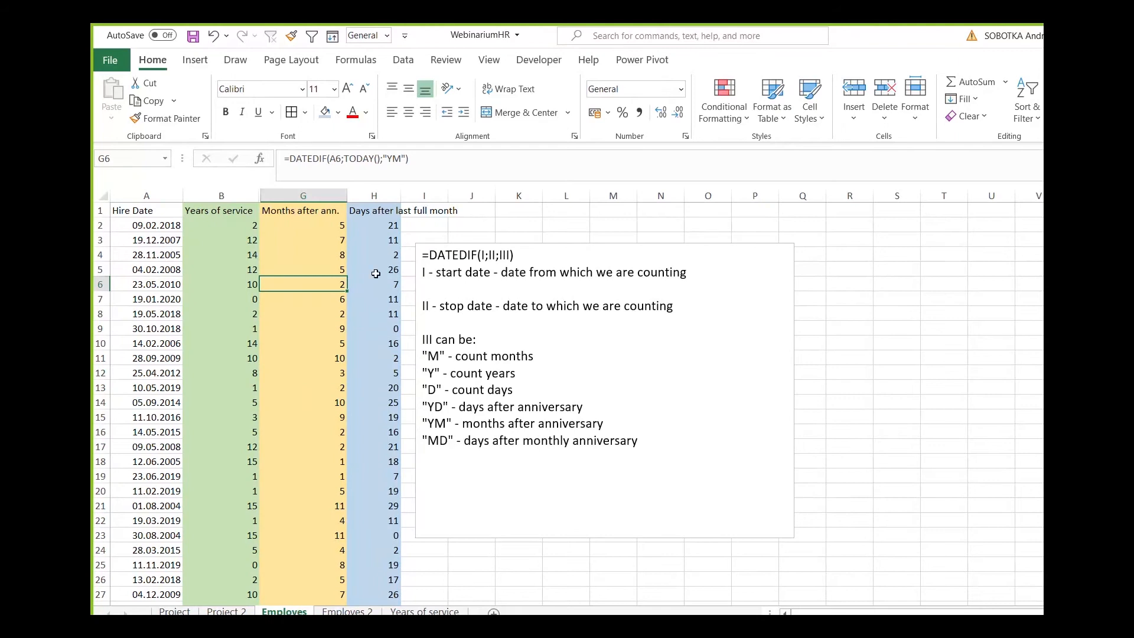
{"action": "double_click", "coordinate": [401, 195]}
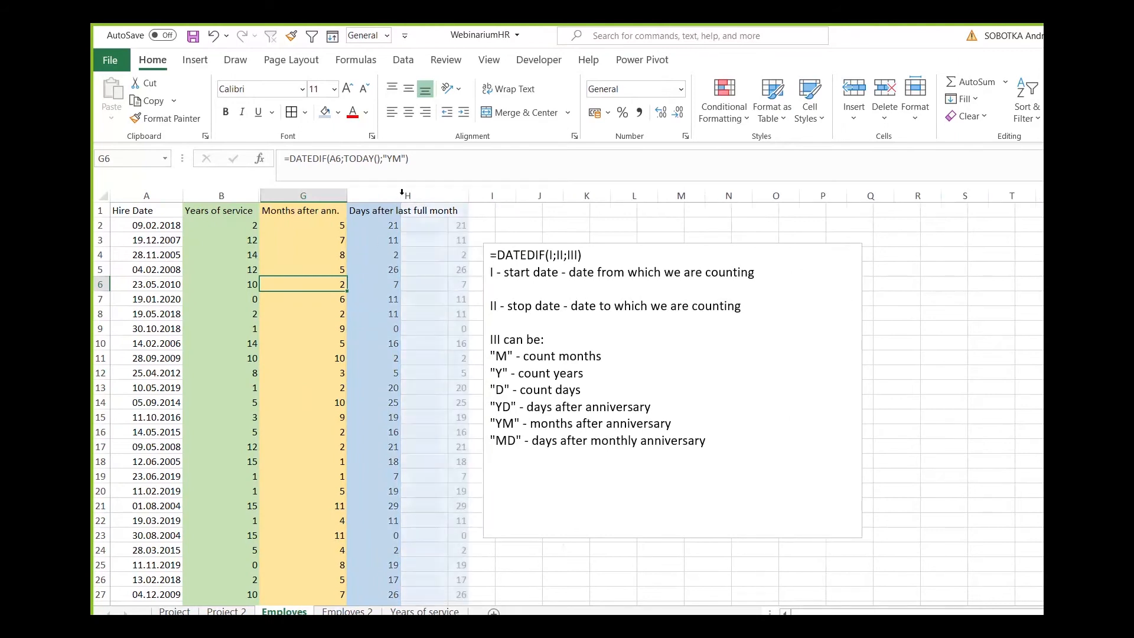
Review the DATEDIF formulas for years, months and days in B2, G2 and H2.
{"action": "left_click", "coordinate": [216, 221]}
{"action": "key", "text": "Right"}
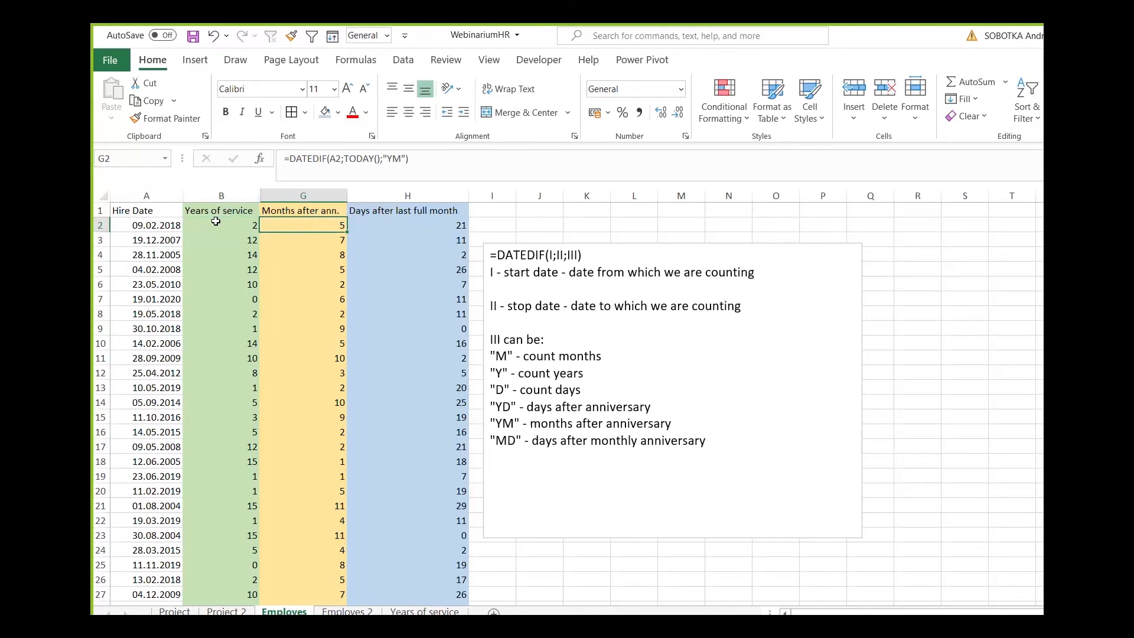
{"action": "left_click", "coordinate": [216, 221]}
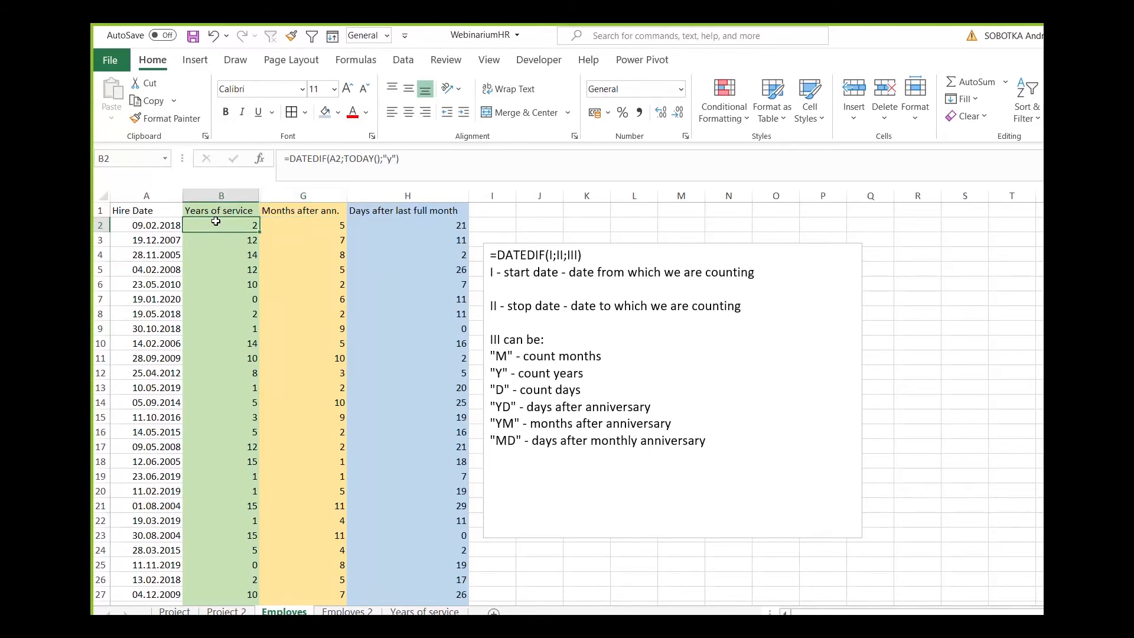
{"action": "key", "text": "Right"}
{"action": "key", "text": "Right"}
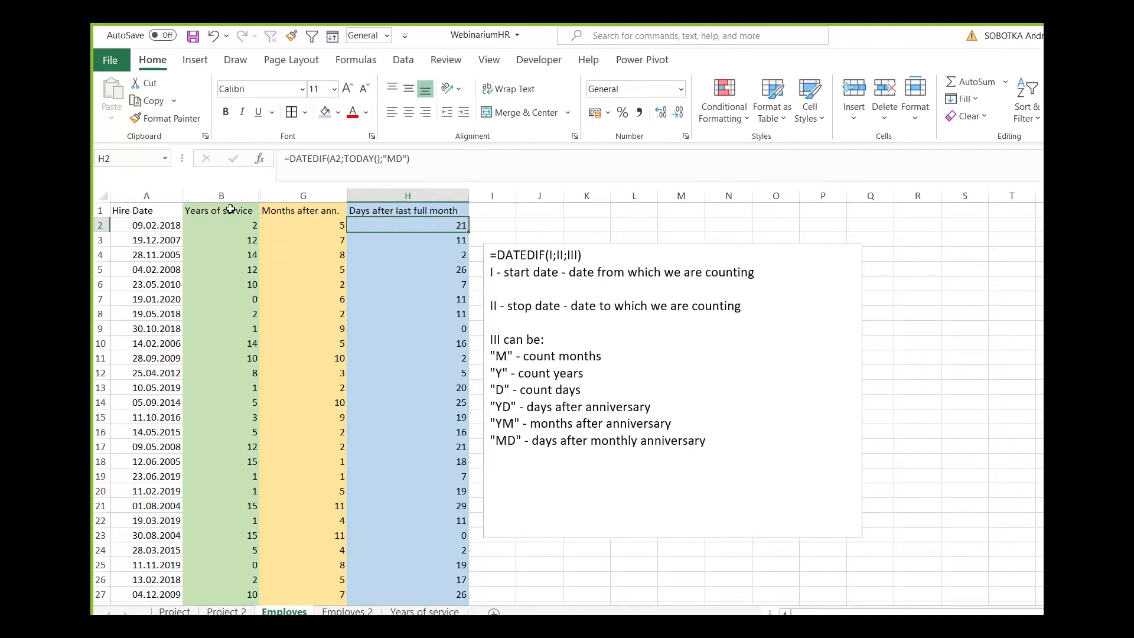
Compare the DATEDIF years formula in B2 with the nested IF formula on the Years of service sheet.
{"action": "left_click", "coordinate": [221, 196]}
{"action": "left_click", "coordinate": [215, 224]}
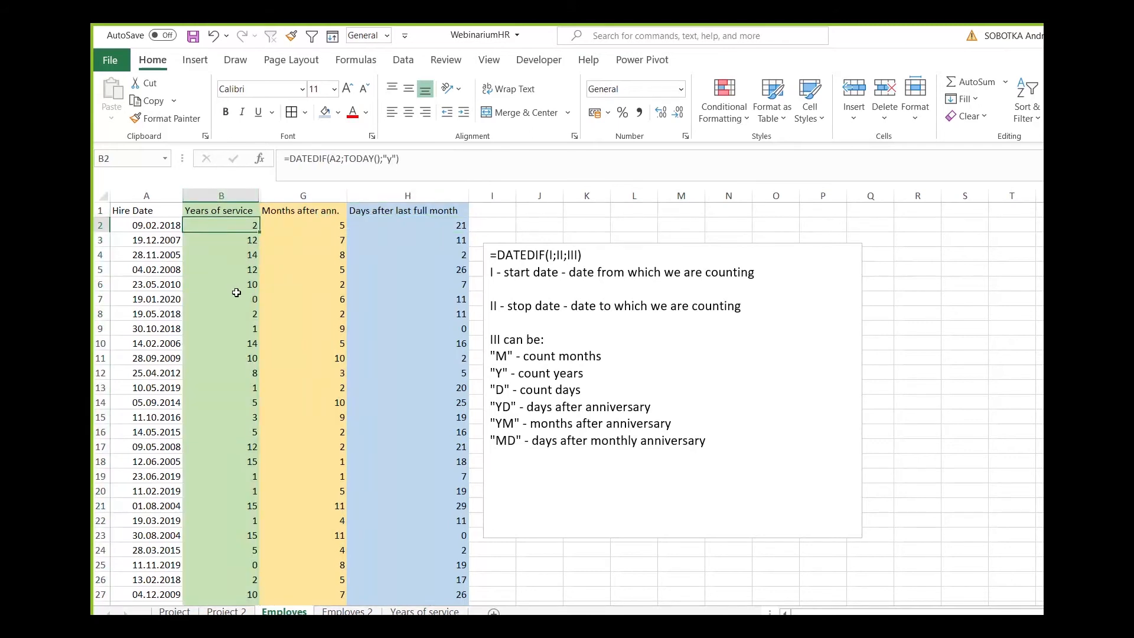
{"action": "left_click", "coordinate": [424, 612]}
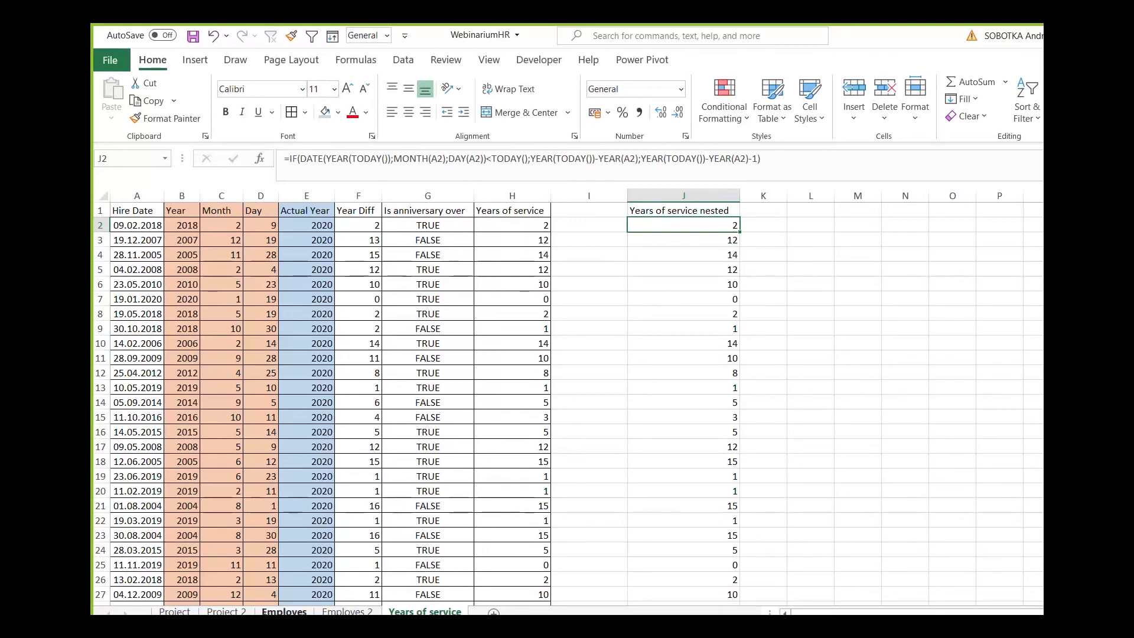
{"action": "left_click", "coordinate": [284, 611]}
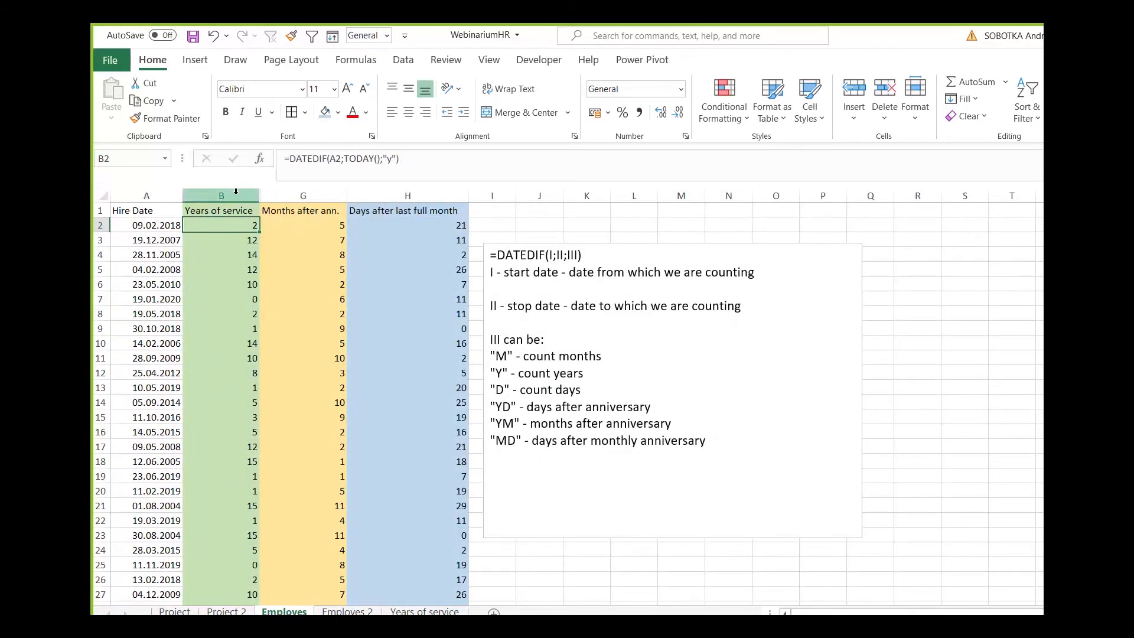
Unhide columns C through F on the Employes sheet and select the Months Of Service formula in C2.
{"action": "left_click_drag", "start_coordinate": [234, 196], "coordinate": [385, 196]}
{"action": "right_click", "coordinate": [385, 191]}
{"action": "left_click", "coordinate": [426, 444]}
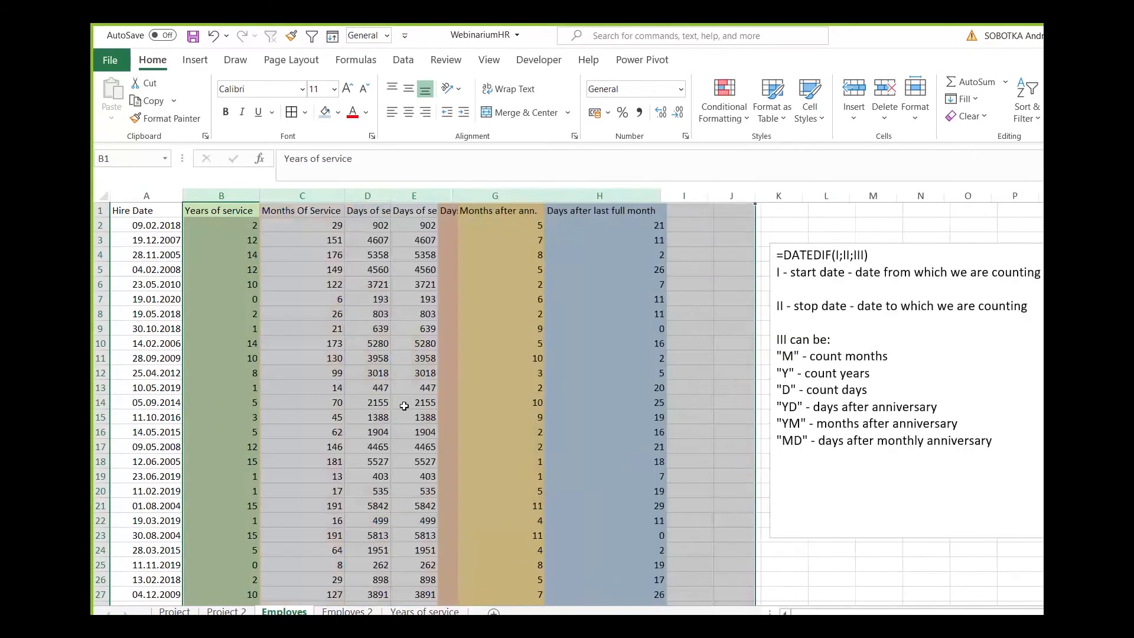
{"action": "left_click", "coordinate": [314, 253]}
{"action": "left_click", "coordinate": [314, 228]}
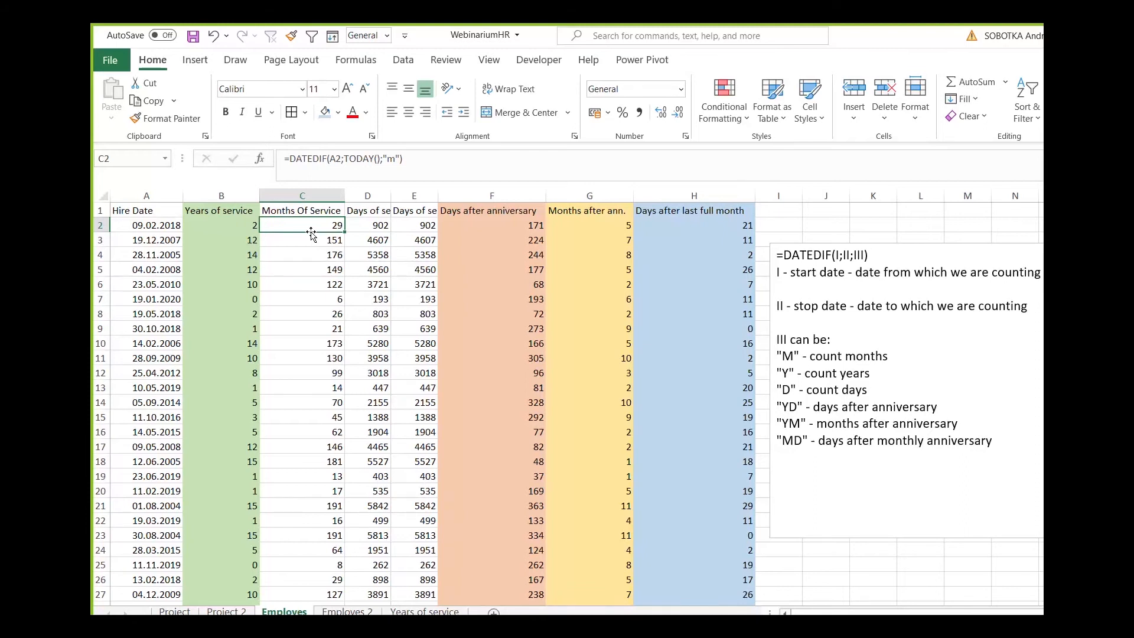
Set the hire date in A9 to 31.10.2018 and check the service calculations in that row.
{"action": "left_click", "coordinate": [135, 331]}
{"action": "left_click", "coordinate": [291, 158]}
{"action": "key", "text": "Delete"}
{"action": "type", "text": "1"}
{"action": "key", "text": "Return"}
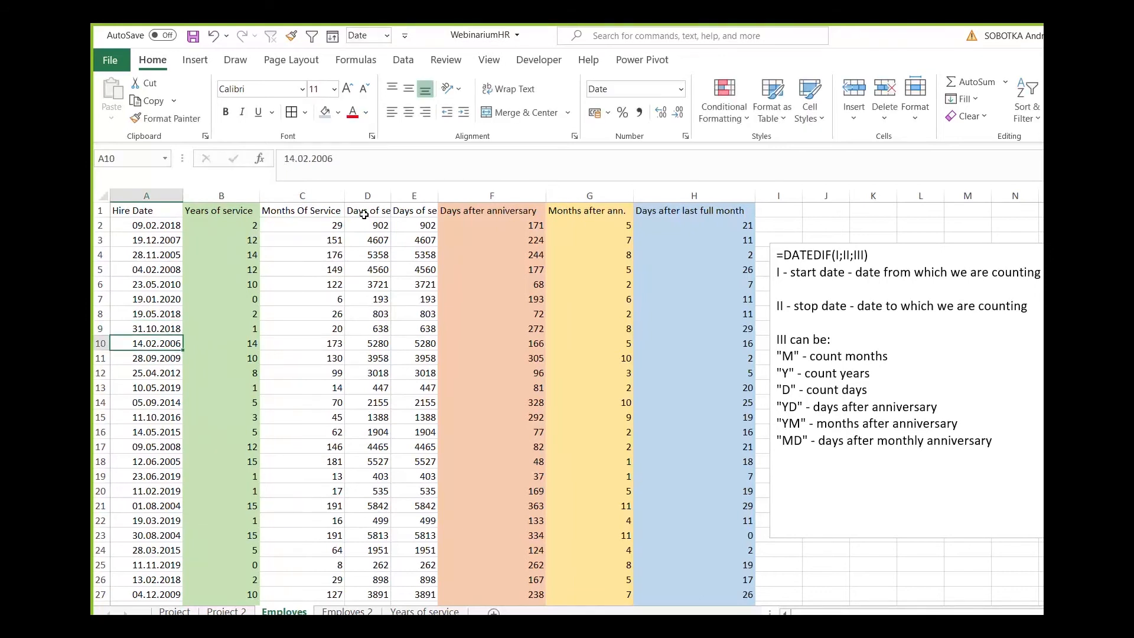
{"action": "key", "text": "Up"}
{"action": "key", "text": "Right"}
{"action": "key", "text": "Right"}
{"action": "key", "text": "Left"}
{"action": "key", "text": "Left"}
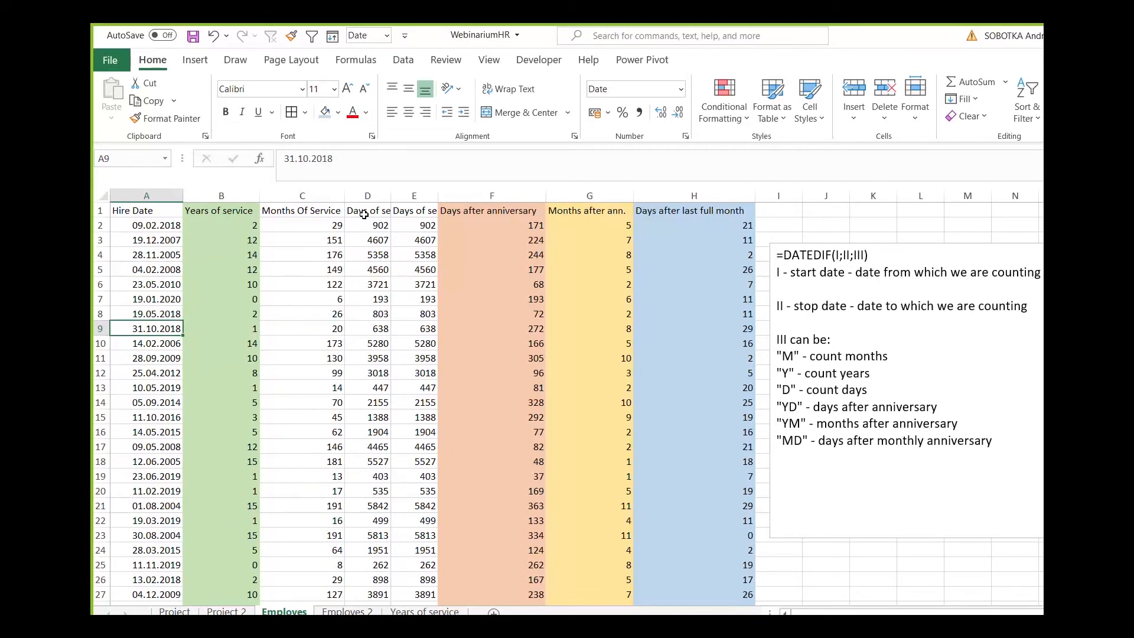
Set the hire date in A9 to 30.10.2018.
{"action": "left_click", "coordinate": [298, 155]}
{"action": "key", "text": "BackSpace"}
{"action": "type", "text": "0"}
{"action": "key", "text": "Return"}
Examine the "MD" unit in the DATEDIF formula in H9.
{"action": "key", "text": "Up"}
{"action": "key", "text": "Right"}
{"action": "key", "text": "Right"}
{"action": "key", "text": "Right"}
{"action": "key", "text": "Right"}
{"action": "key", "text": "Right"}
{"action": "key", "text": "Right"}
{"action": "key", "text": "Right"}
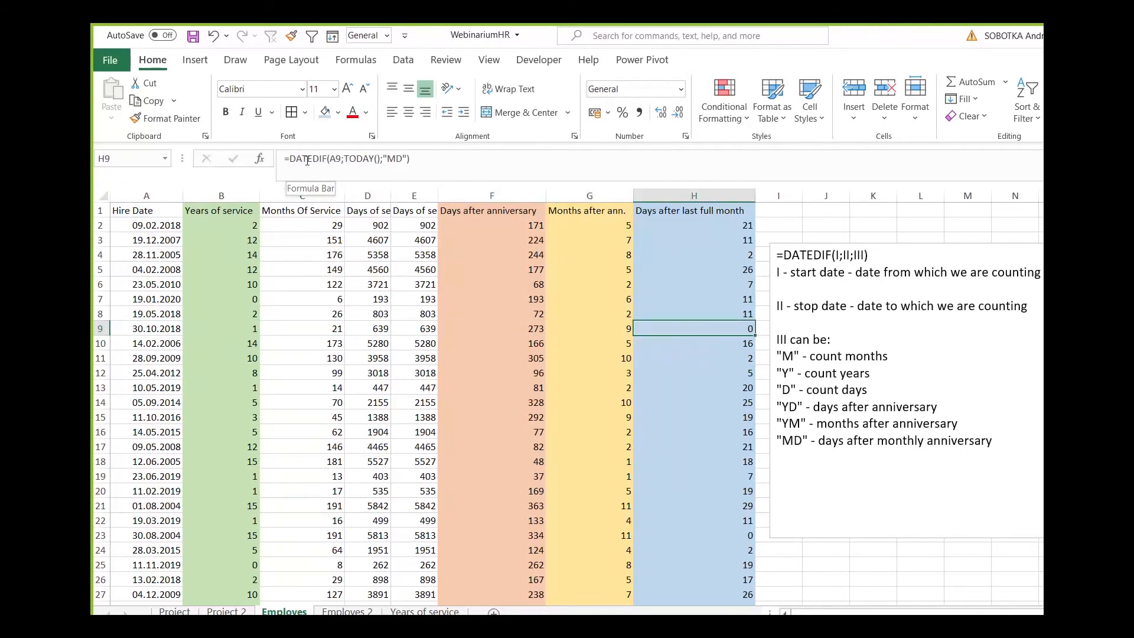
{"action": "double_click", "coordinate": [394, 158]}
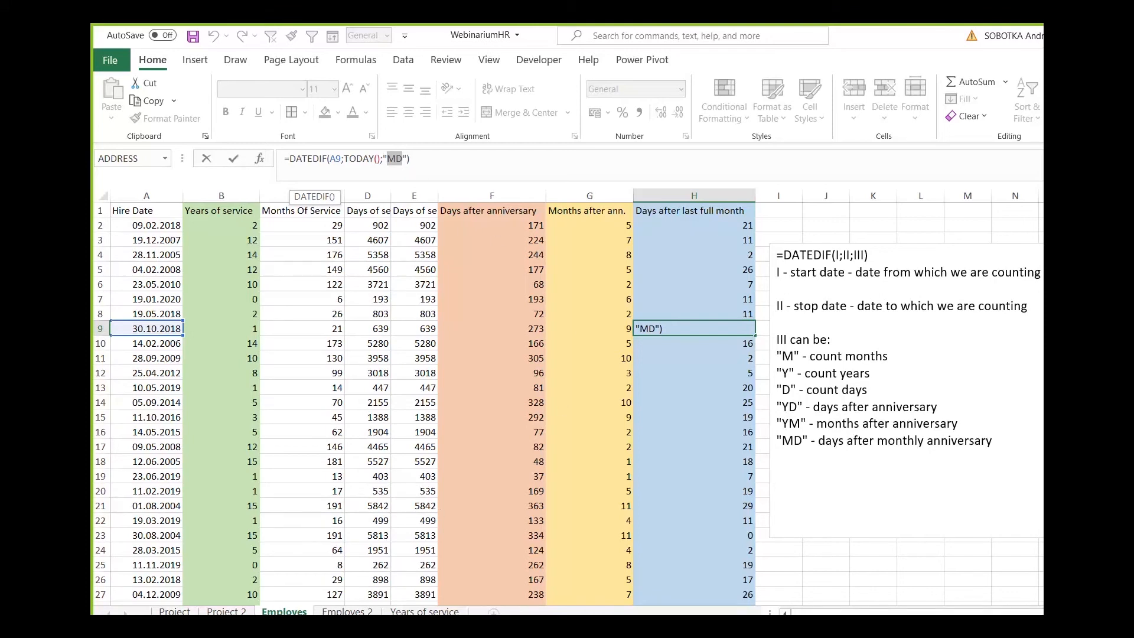
Examine the DATEDIF formula in C2 on the Project sheet and glance at the Project 2 sheet.
{"action": "left_click", "coordinate": [176, 629]}
{"action": "left_click", "coordinate": [175, 612]}
{"action": "left_click", "coordinate": [322, 255]}
{"action": "left_click", "coordinate": [326, 231]}
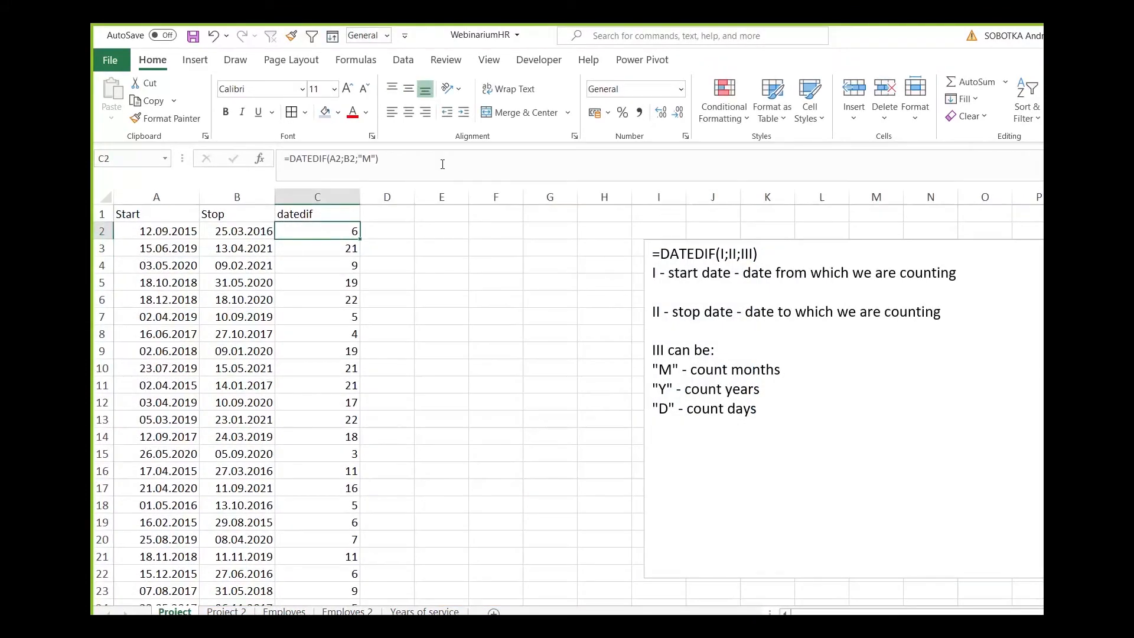
{"action": "left_click", "coordinate": [442, 164]}
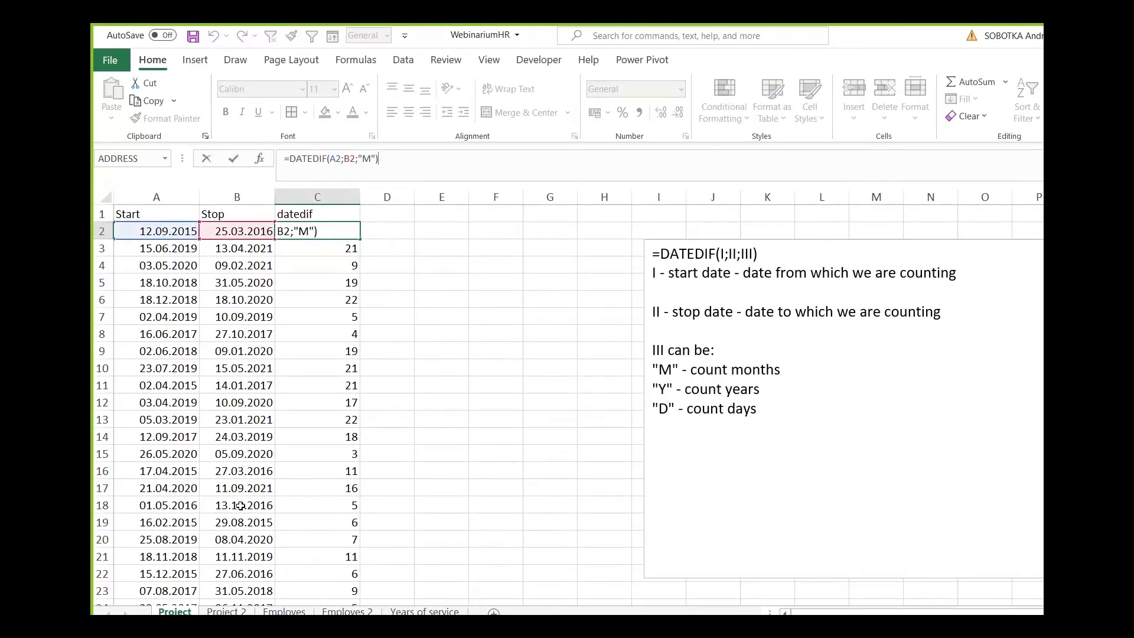
{"action": "left_click", "coordinate": [226, 611]}
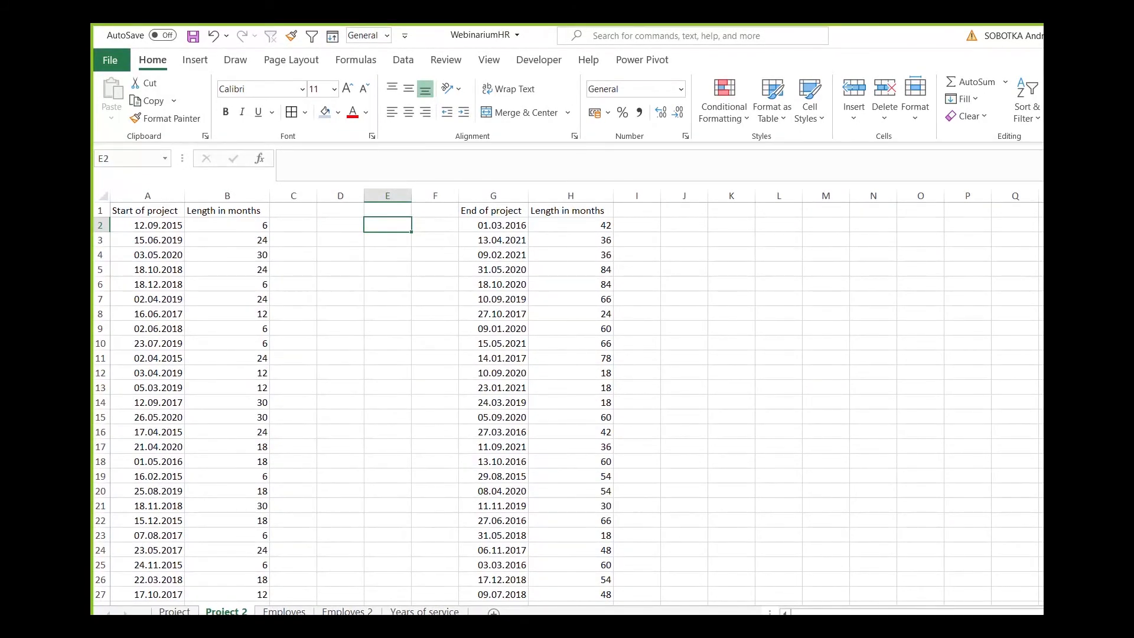
{"action": "left_click", "coordinate": [174, 611]}
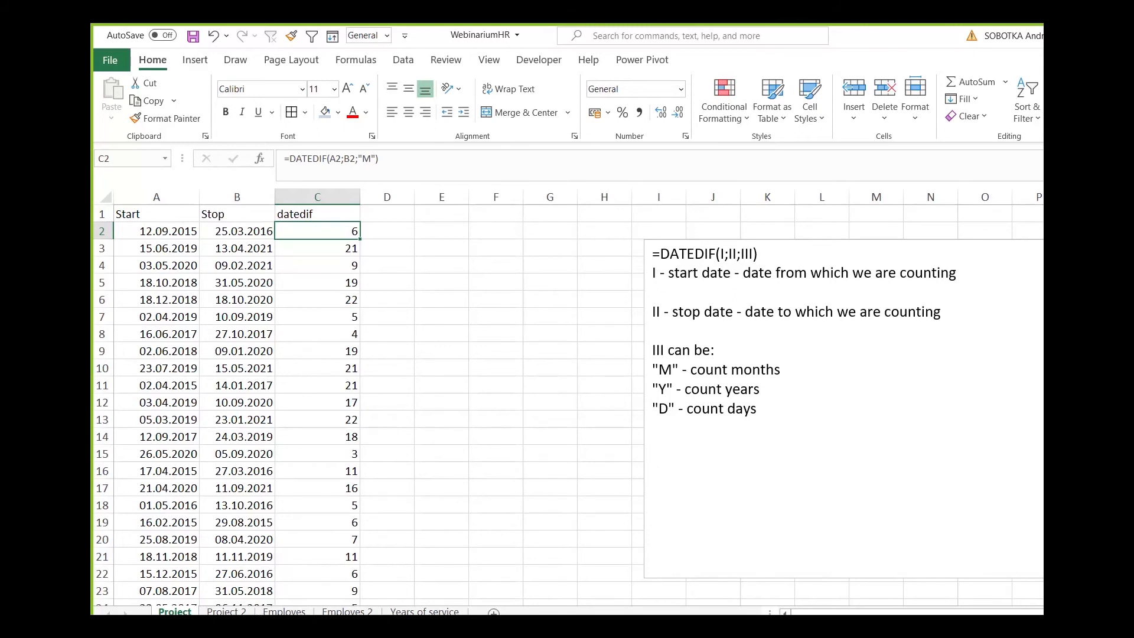
Review the DATEDIF formulas for months and years of service in C2 and B2 on the Employes sheet.
{"action": "left_click", "coordinate": [285, 612]}
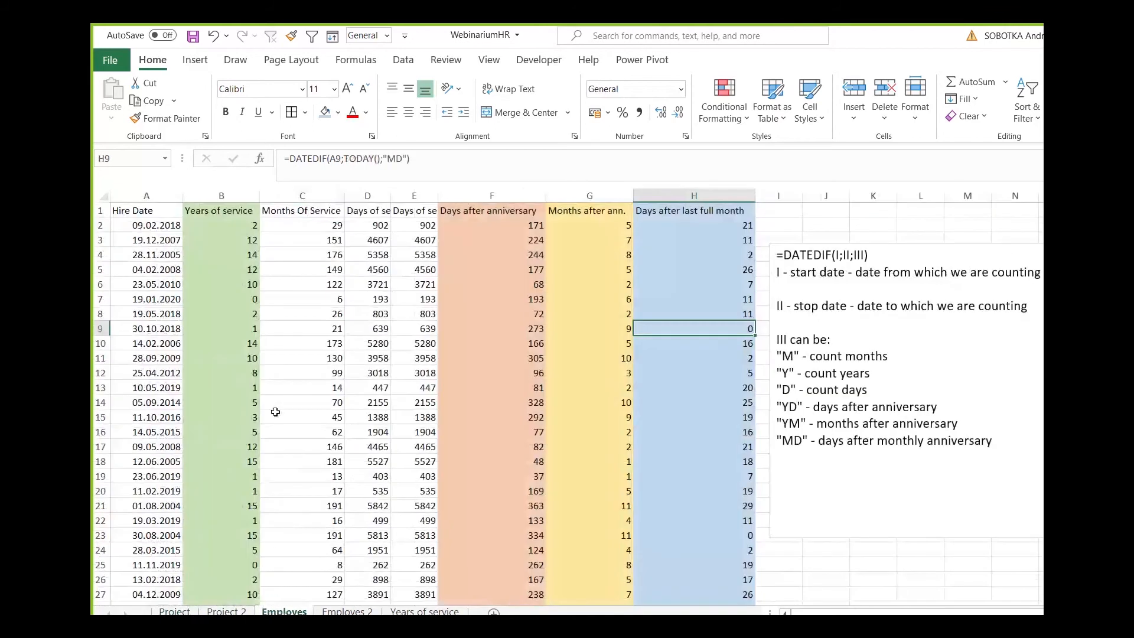
{"action": "left_click", "coordinate": [317, 236]}
{"action": "left_click", "coordinate": [319, 228]}
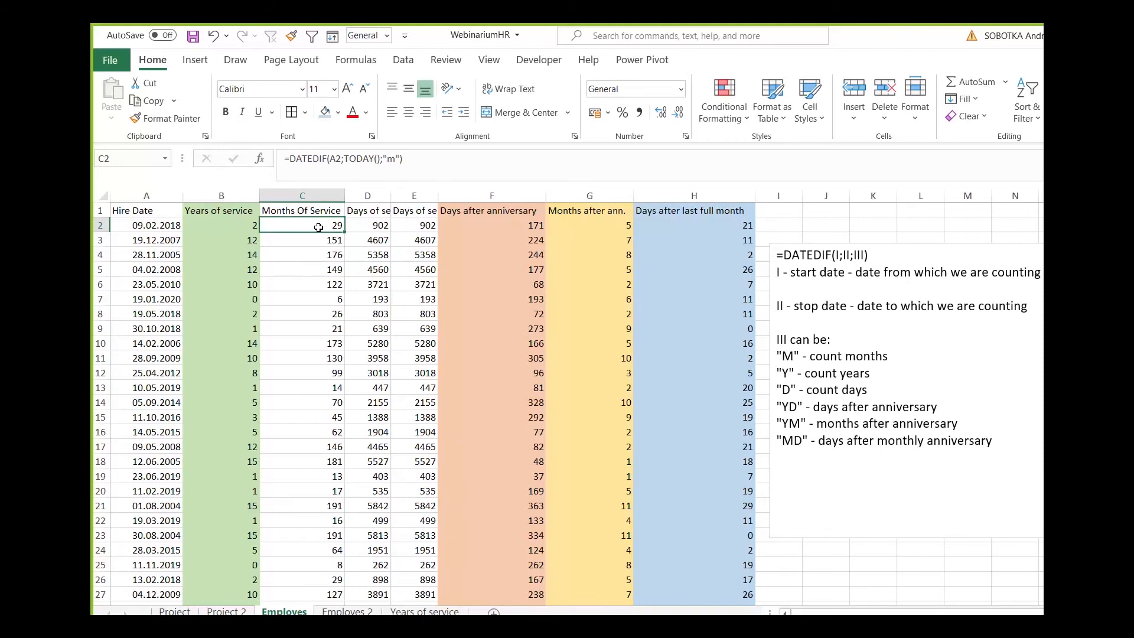
{"action": "left_click", "coordinate": [243, 224]}
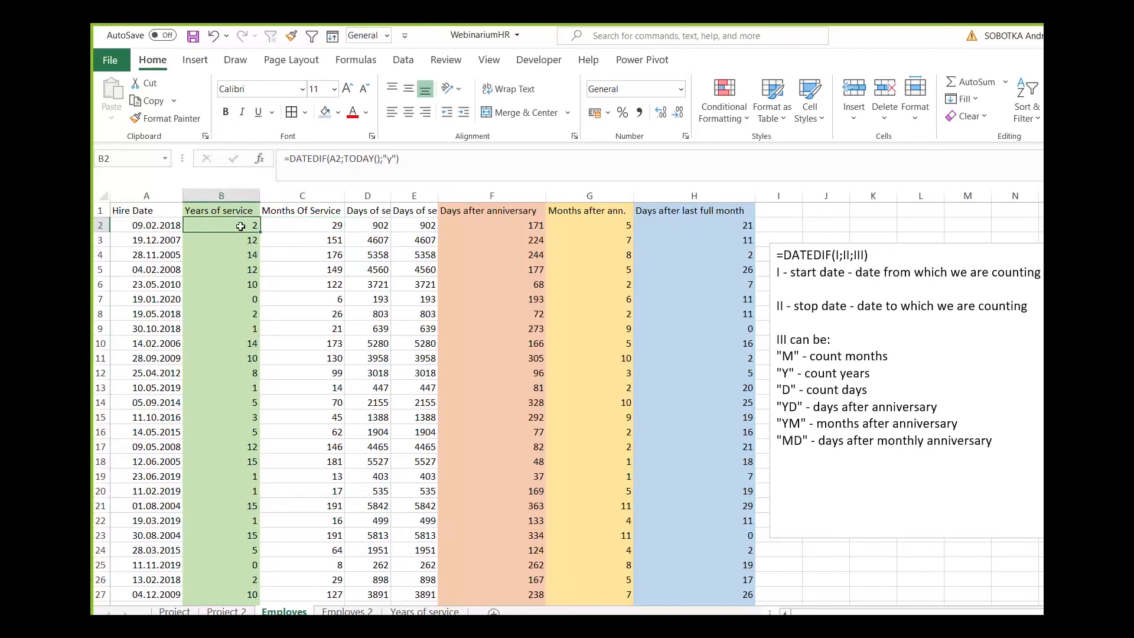
Review the row 2 helper formulas for month, day, year difference and anniversary check on the Years of service sheet.
{"action": "left_click", "coordinate": [424, 611]}
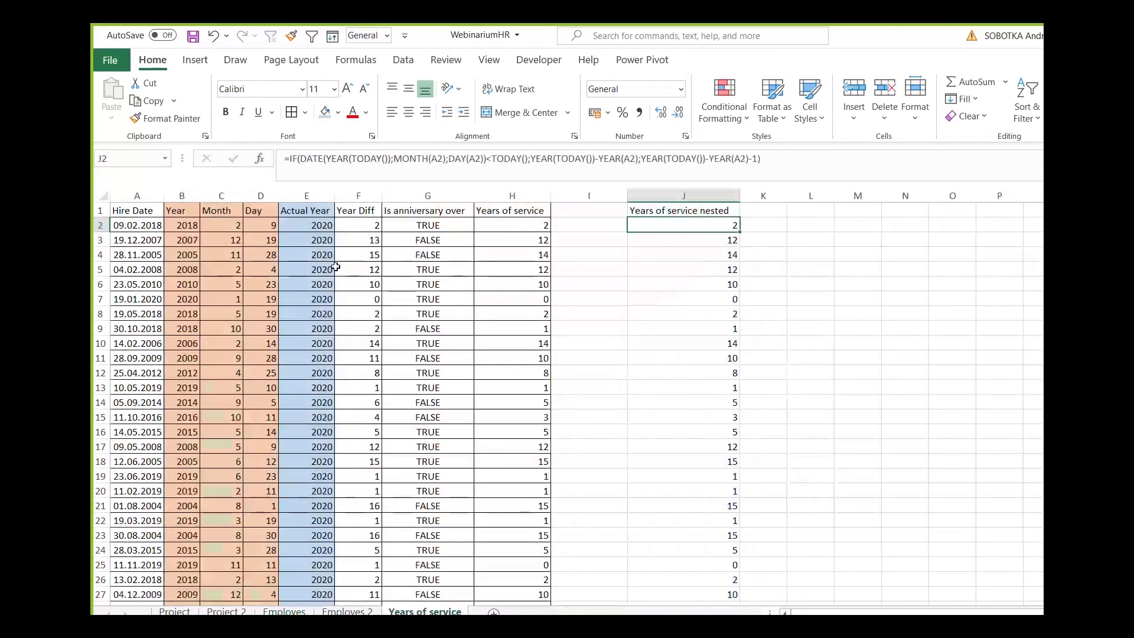
{"action": "left_click", "coordinate": [218, 227]}
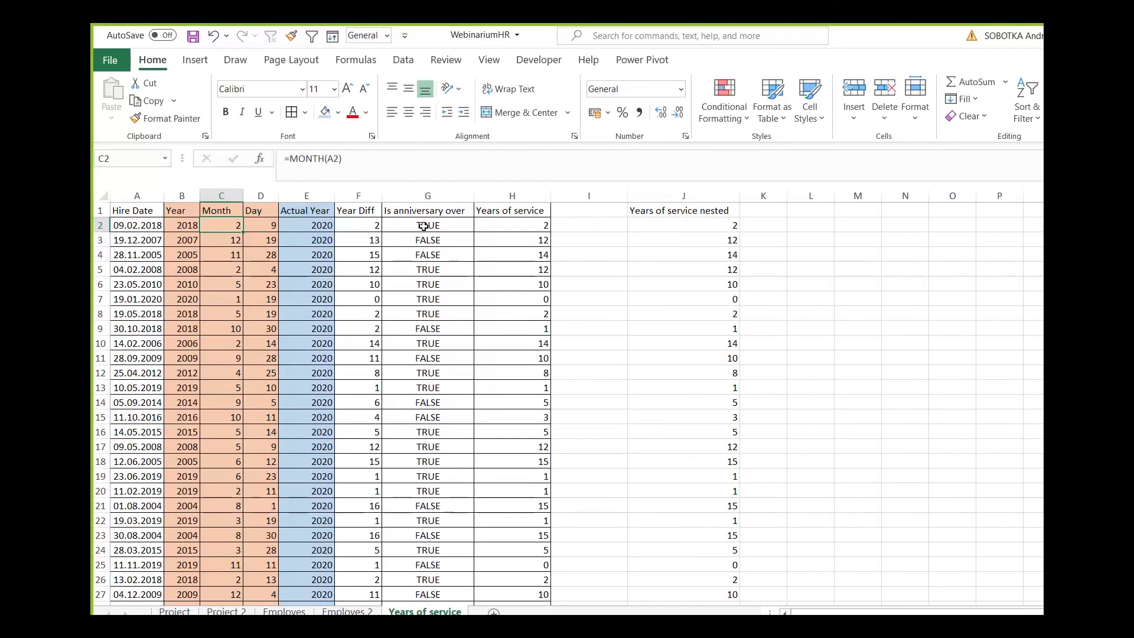
{"action": "left_click", "coordinate": [449, 230]}
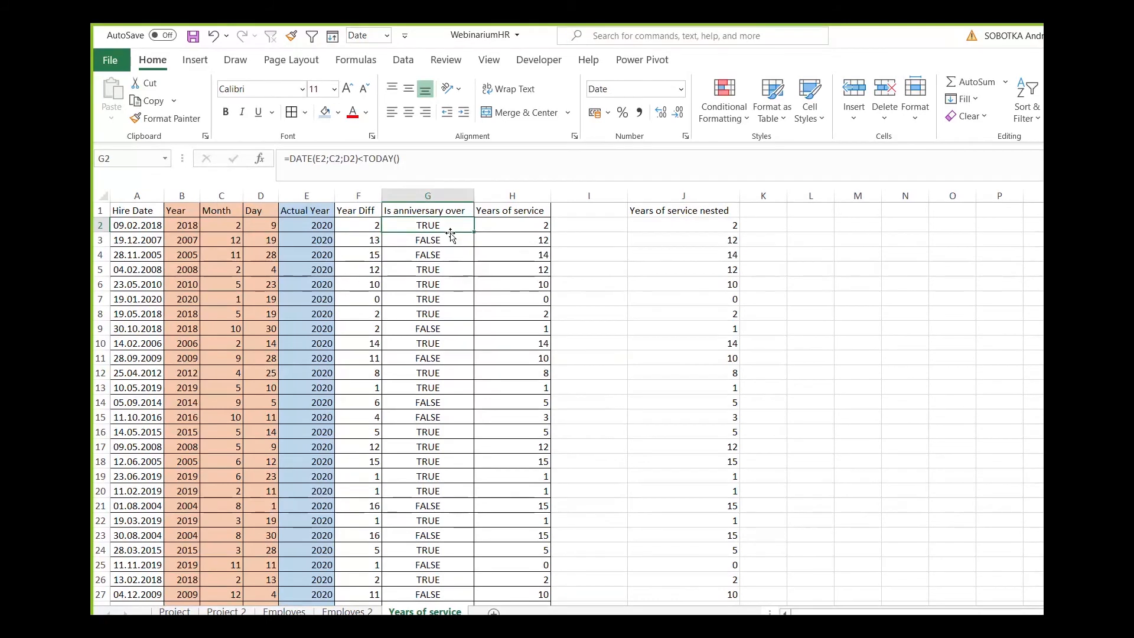
{"action": "left_click", "coordinate": [486, 228]}
{"action": "left_click", "coordinate": [365, 226]}
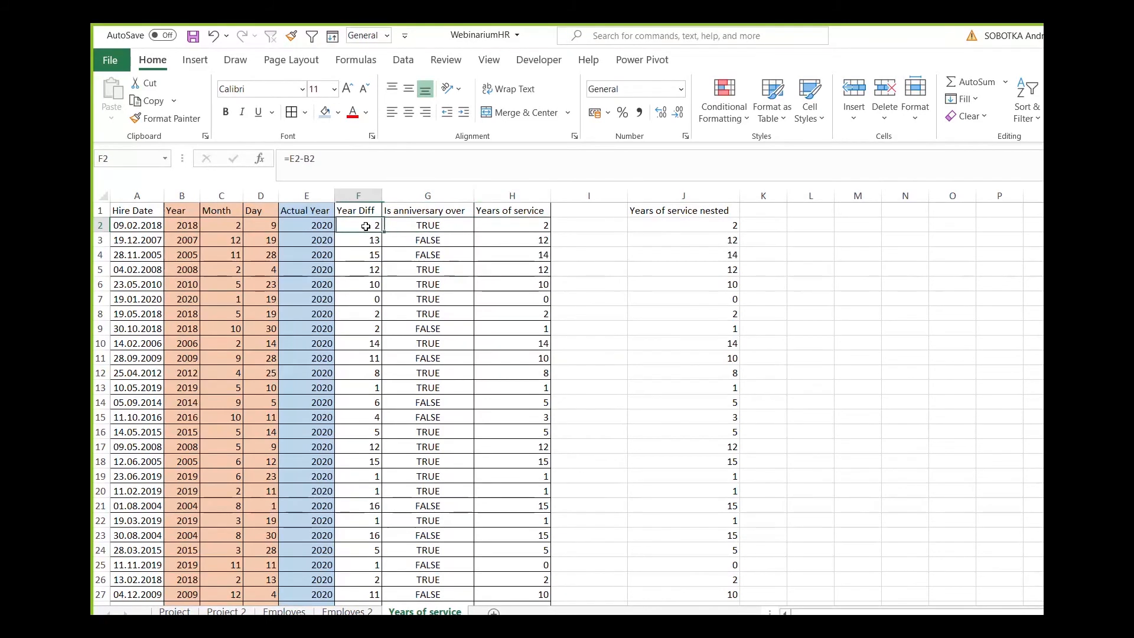
{"action": "left_click", "coordinate": [322, 232]}
{"action": "left_click", "coordinate": [254, 226]}
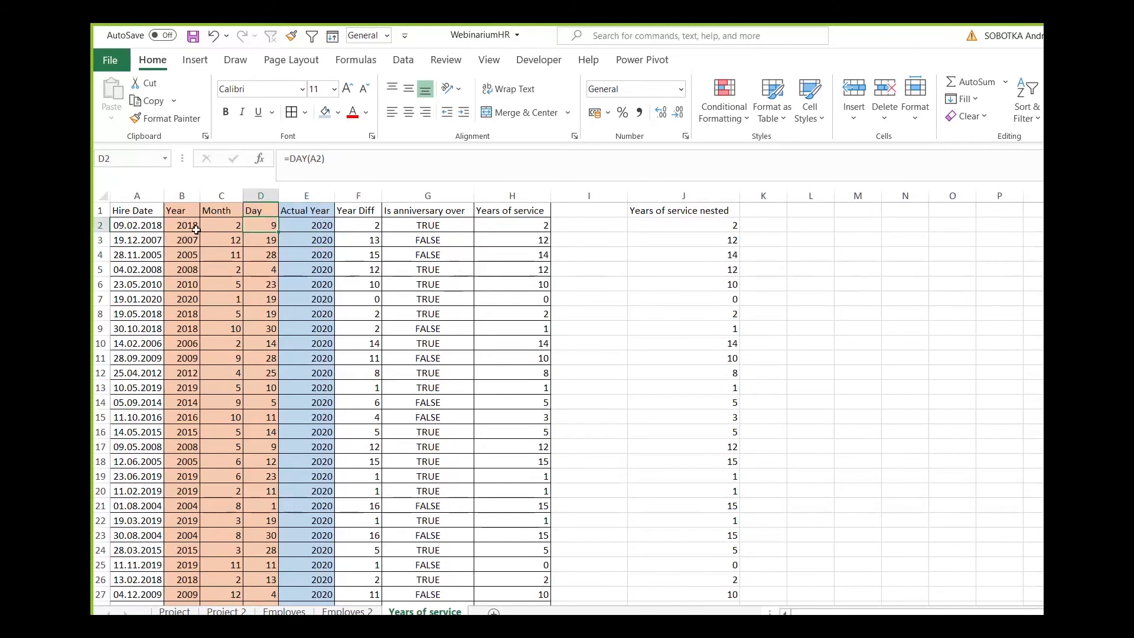
{"action": "left_click", "coordinate": [212, 227]}
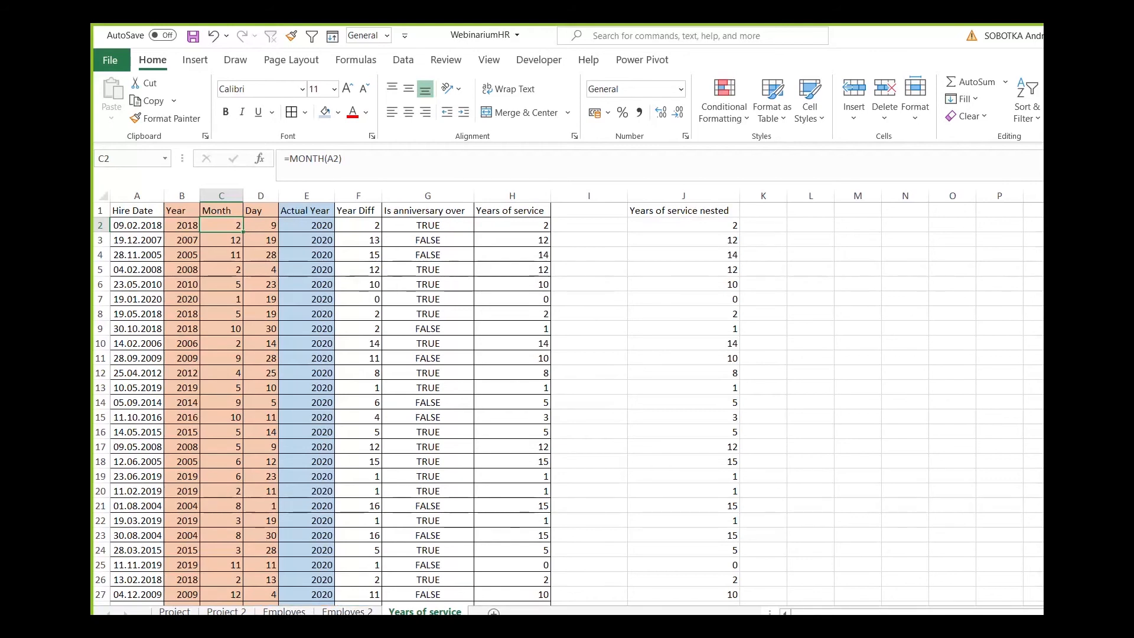
Open the Project 2 sheet and examine the project start dates and lengths in months in columns A and B.
{"action": "left_click", "coordinate": [284, 612]}
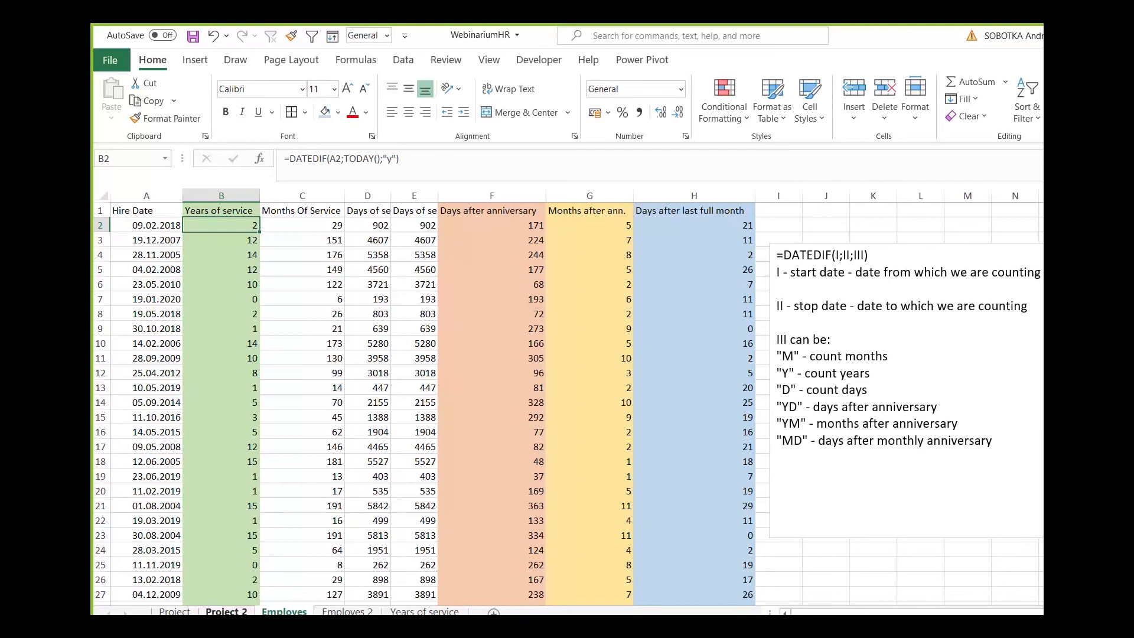
{"action": "left_click", "coordinate": [226, 611]}
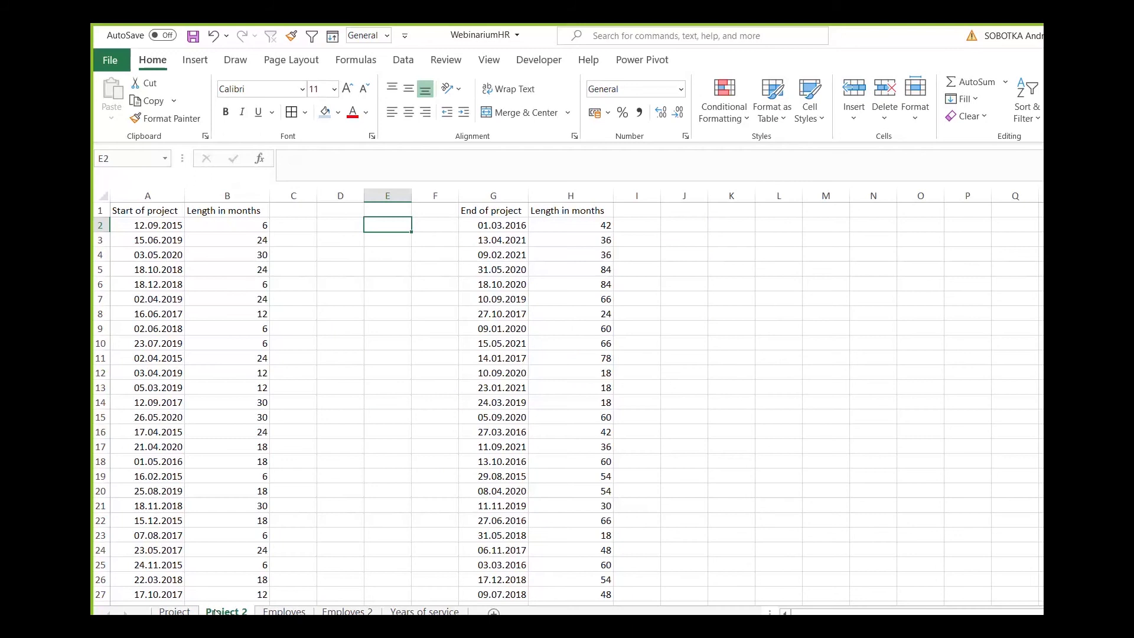
{"action": "left_click", "coordinate": [225, 223]}
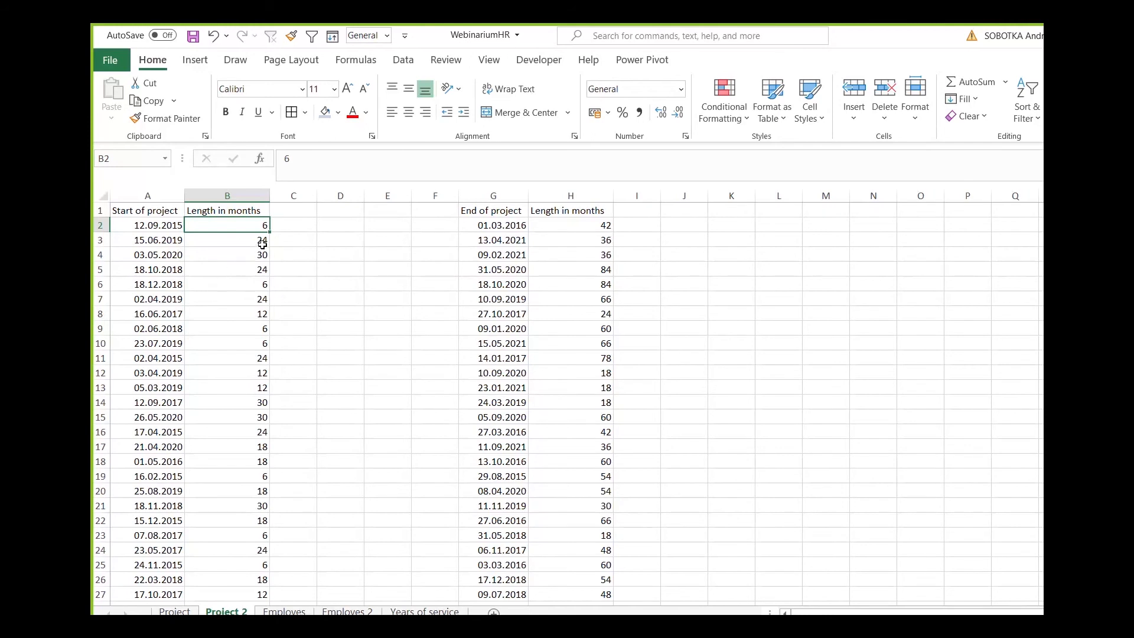
{"action": "left_click", "coordinate": [284, 225]}
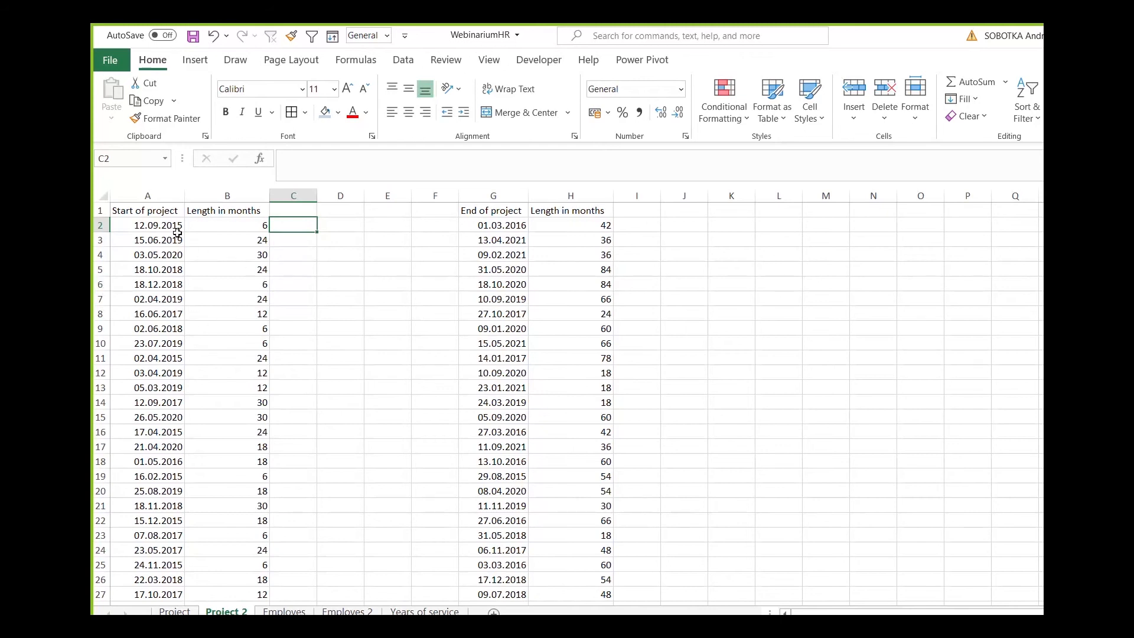
{"action": "left_click", "coordinate": [158, 225]}
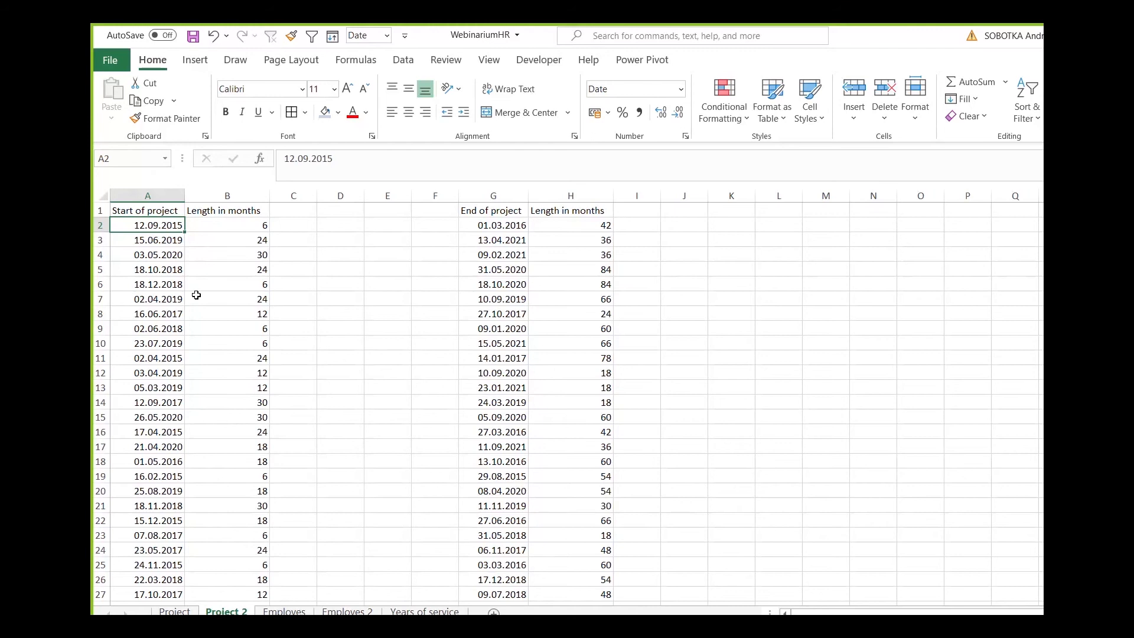
{"action": "key", "text": "Down"}
{"action": "key", "text": "Down"}
{"action": "key", "text": "Down"}
{"action": "key", "text": "Up"}
{"action": "key", "text": "Up"}
{"action": "key", "text": "Up"}
{"action": "key", "text": "Right"}
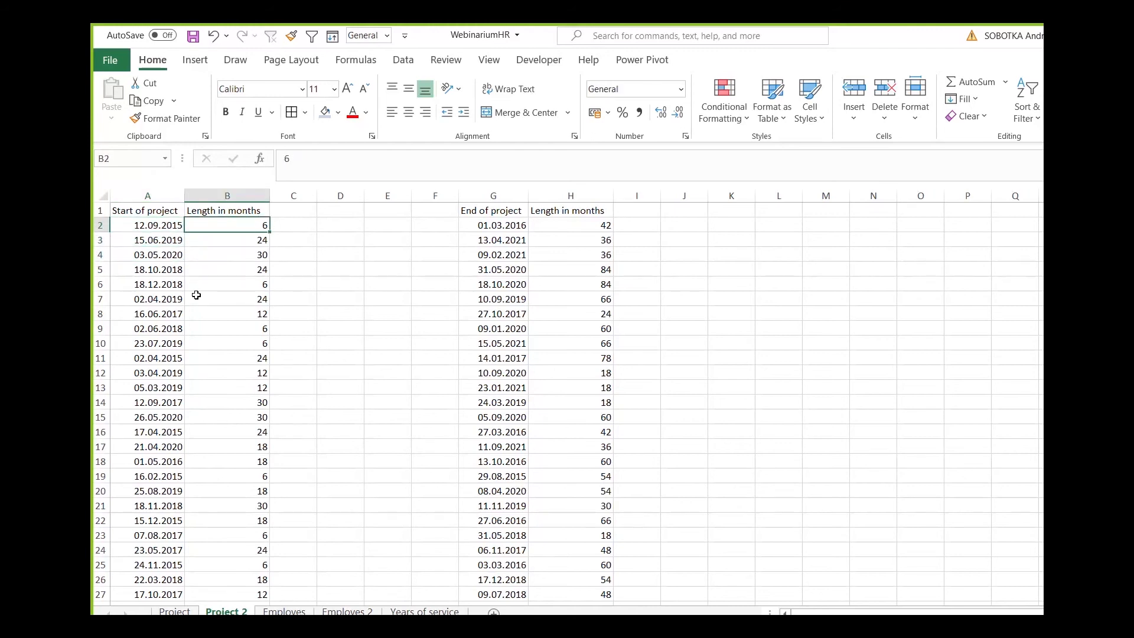
{"action": "key", "text": "Down"}
{"action": "key", "text": "Down"}
{"action": "key", "text": "Down"}
{"action": "key", "text": "Up"}
{"action": "key", "text": "Up"}
{"action": "key", "text": "Up"}
{"action": "key", "text": "Down"}
{"action": "key", "text": "Up"}
Add the heading "End date" in C1, beside the Length in months column.
{"action": "key", "text": "Right"}
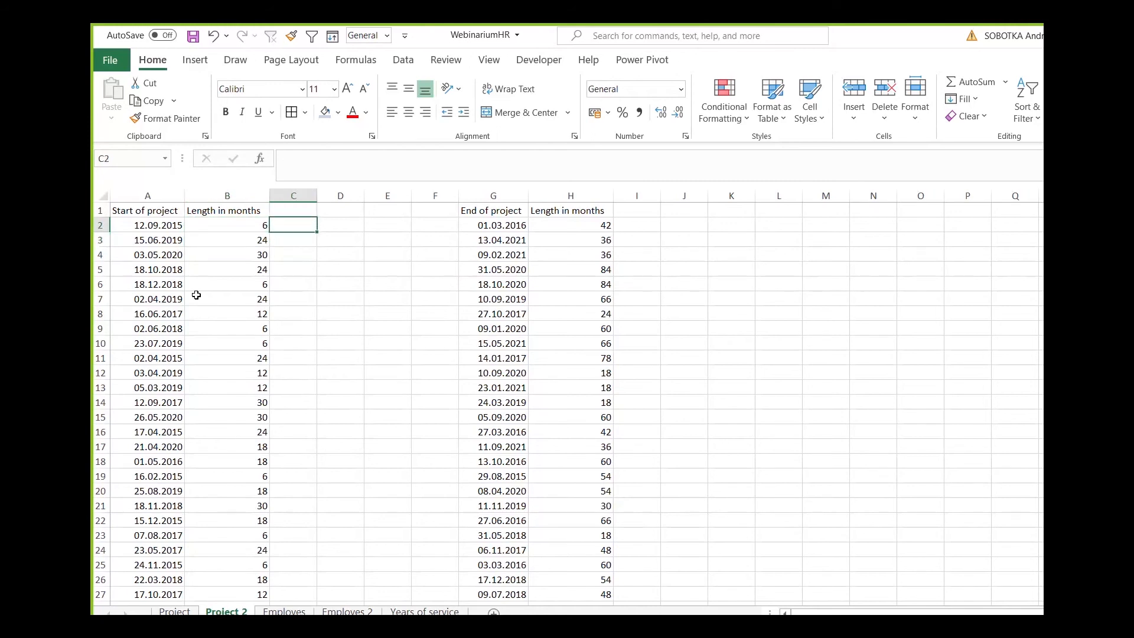
{"action": "key", "text": "Up"}
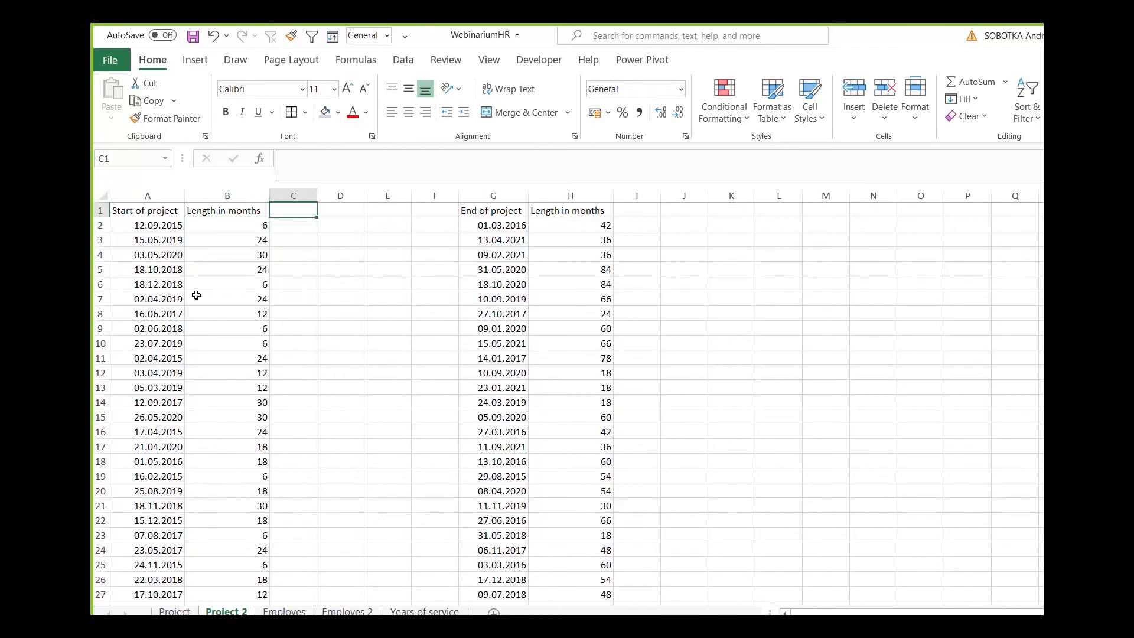
{"action": "type", "text": "Ed"}
{"action": "type", "text": "d date"}
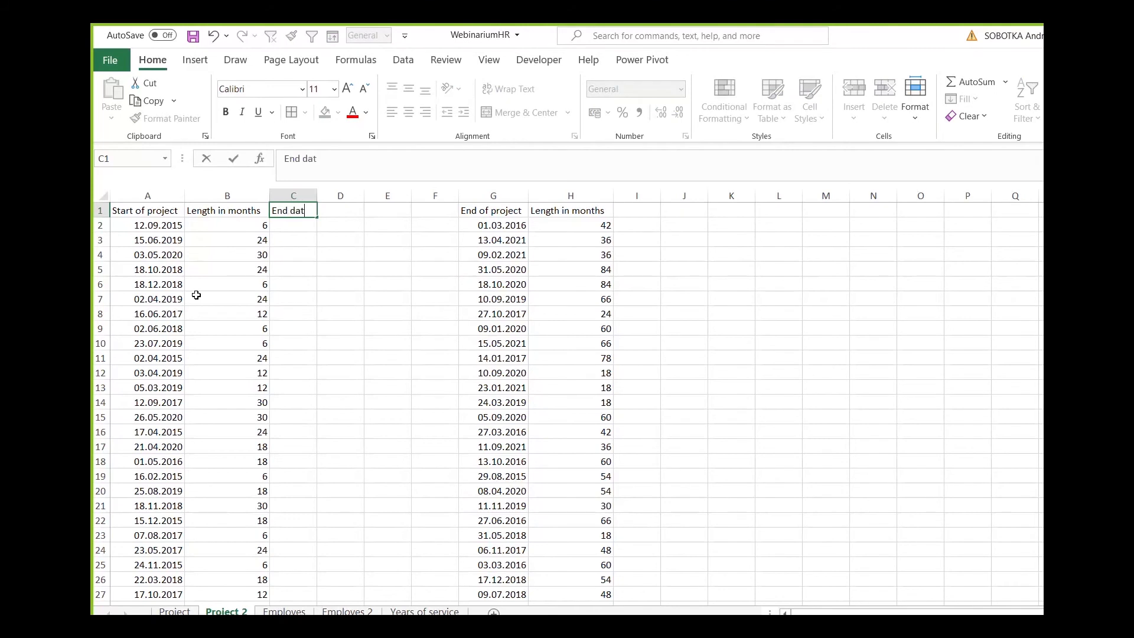
{"action": "key", "text": "Return"}
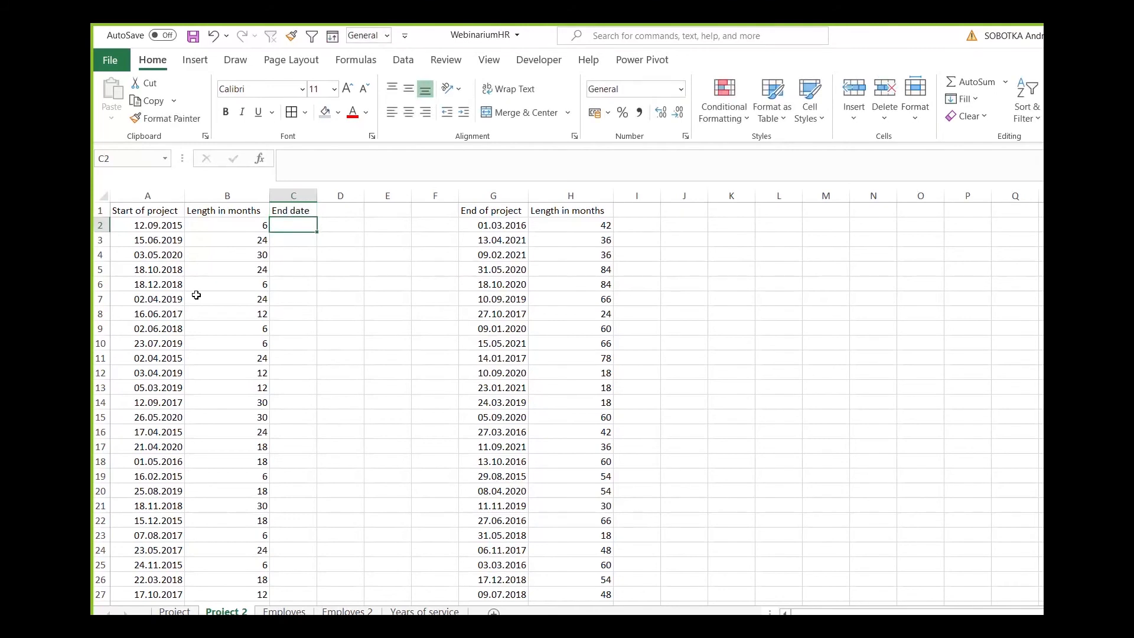
Enter the formula =EDATE(A2;B2) in C2 to calculate the first project's end date.
{"action": "type", "text": "=edate"}
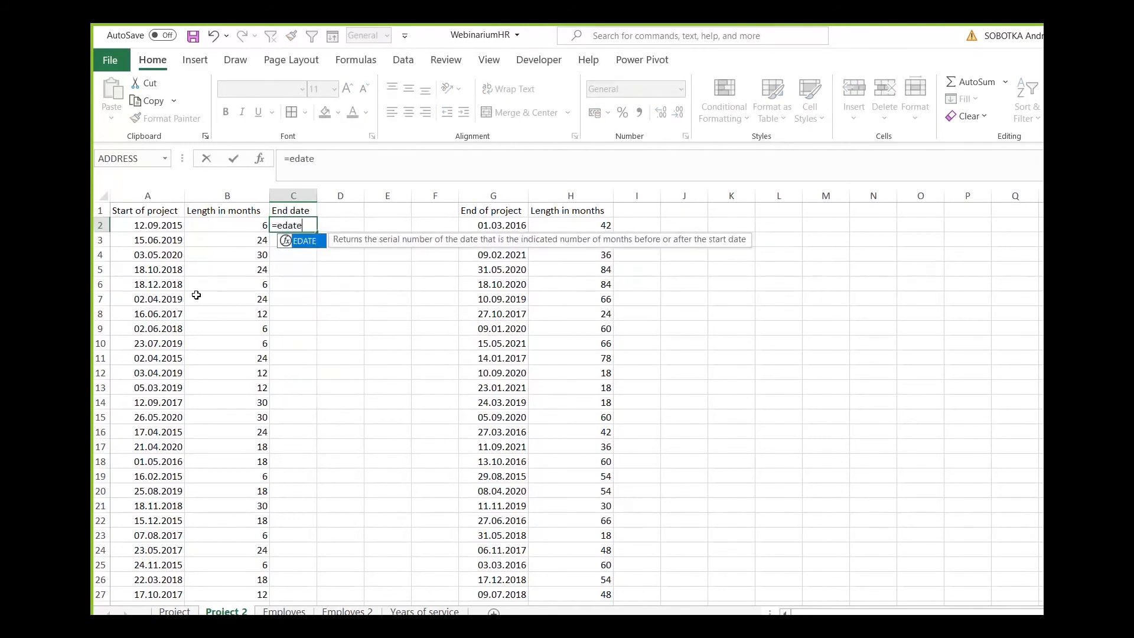
{"action": "type", "text": "("}
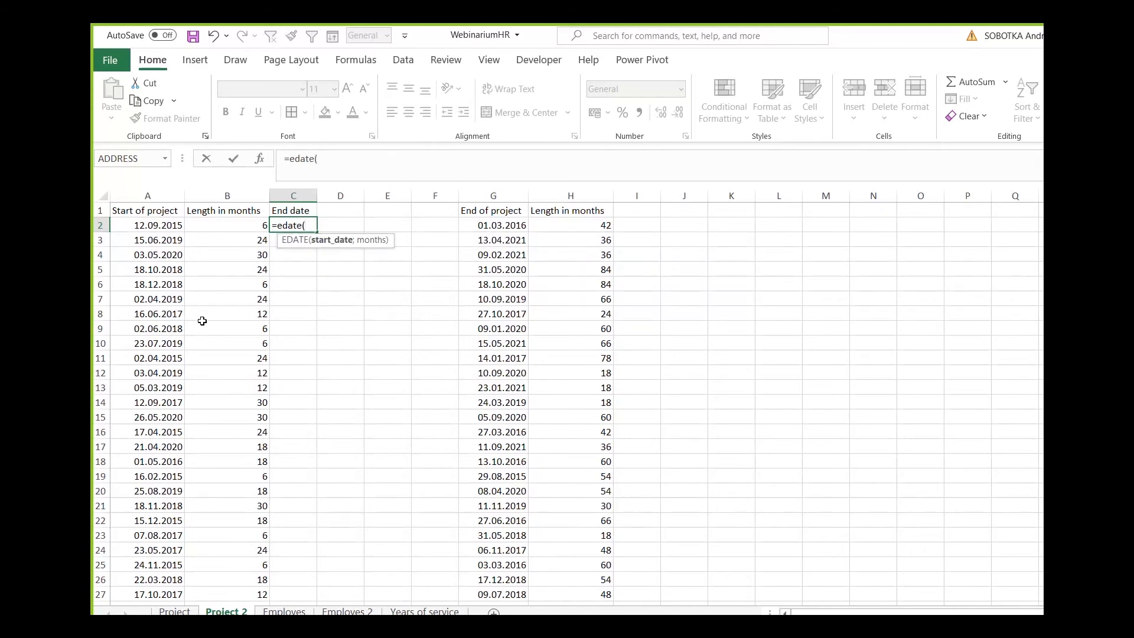
{"action": "left_click", "coordinate": [159, 225]}
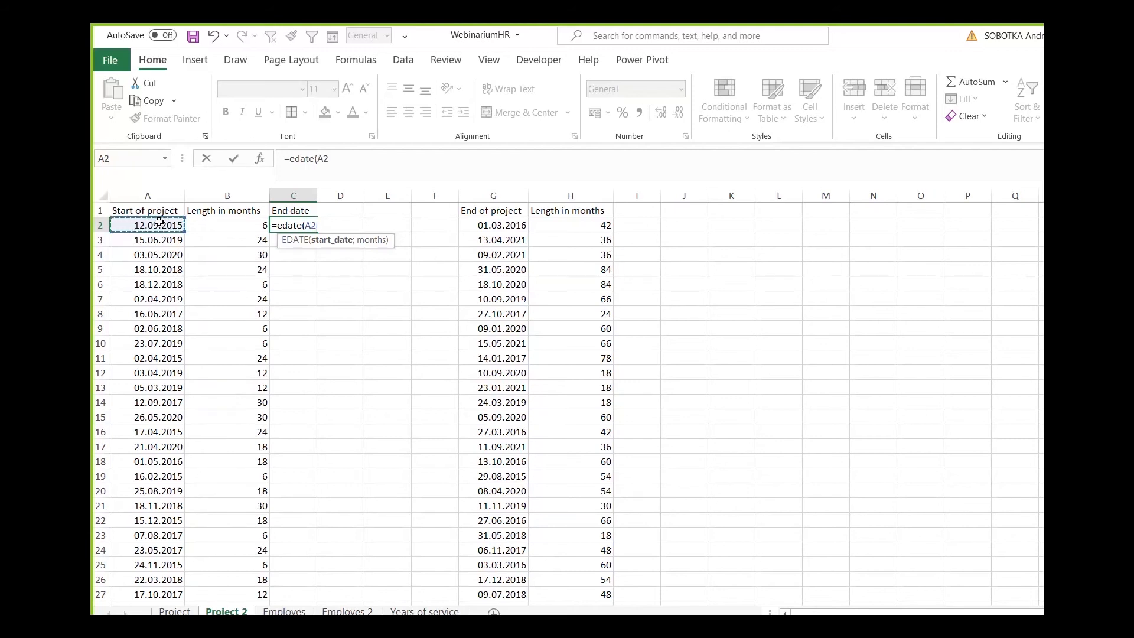
{"action": "type", "text": ";"}
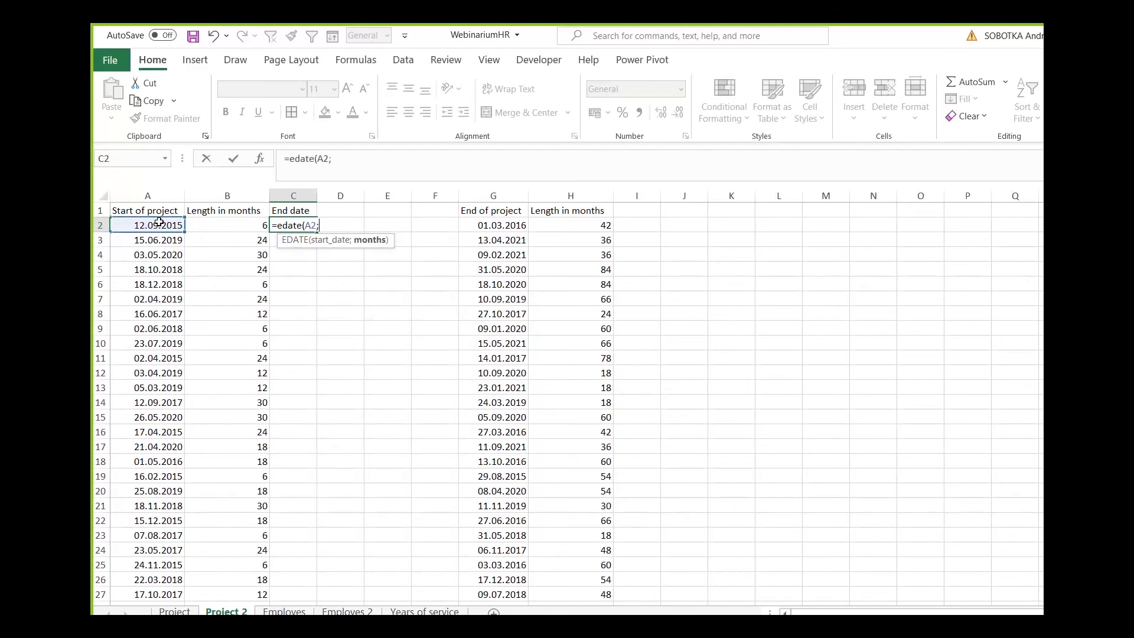
{"action": "left_click", "coordinate": [237, 223]}
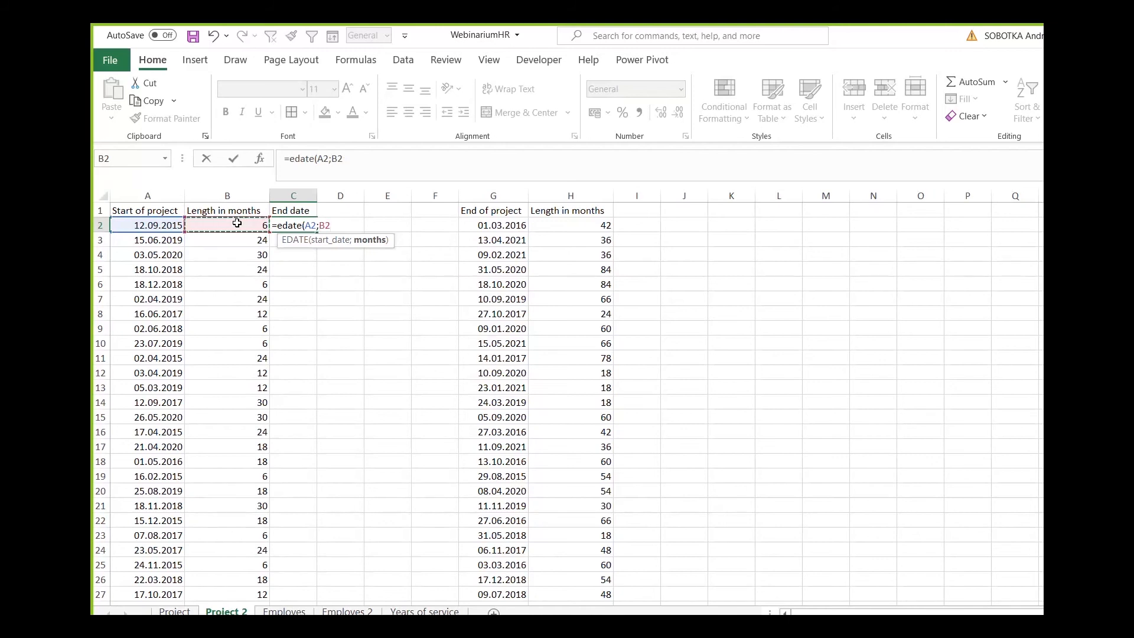
{"action": "type", "text": ")"}
{"action": "key", "text": "Return"}
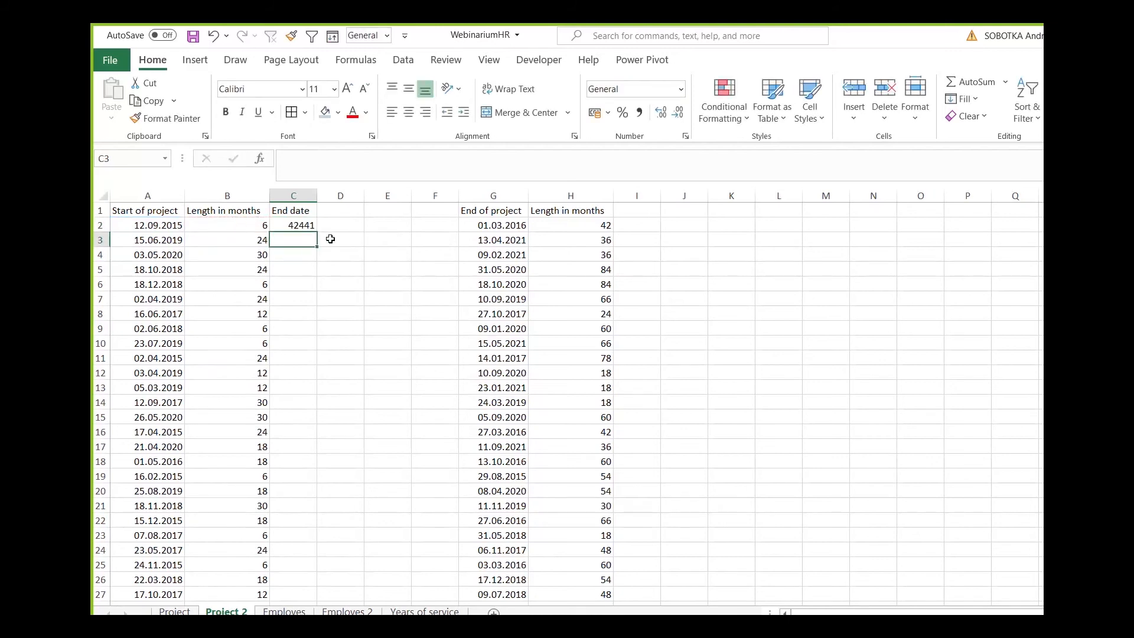
Fill the EDATE formula from C2 down the End date column and format the results as Short Date.
{"action": "left_click", "coordinate": [307, 226]}
{"action": "double_click", "coordinate": [317, 233]}
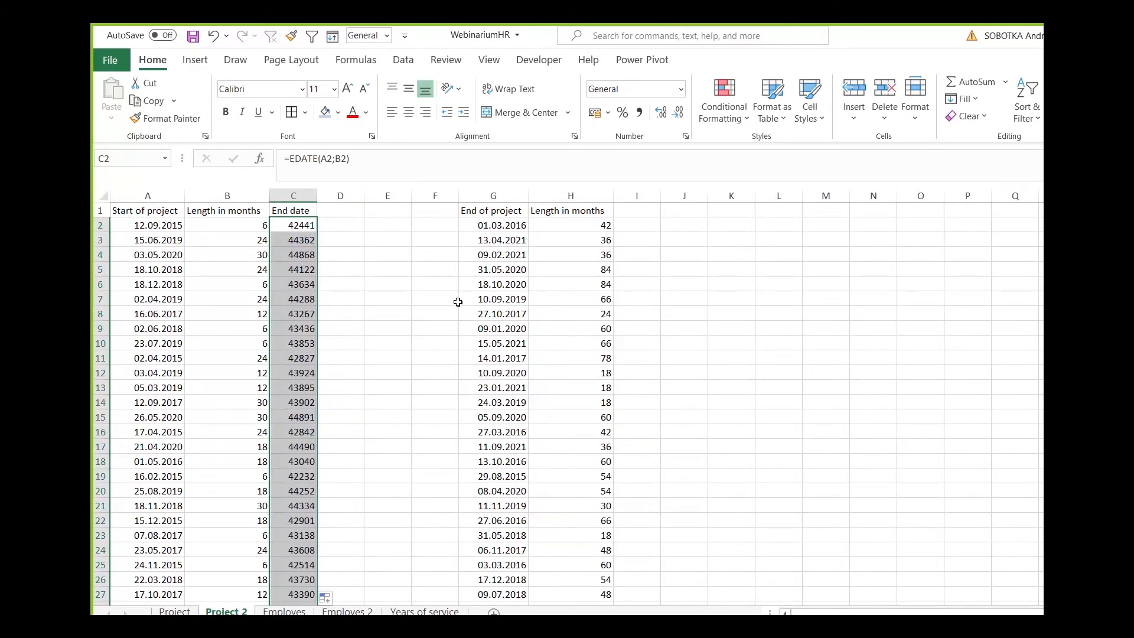
{"action": "left_click", "coordinate": [681, 88]}
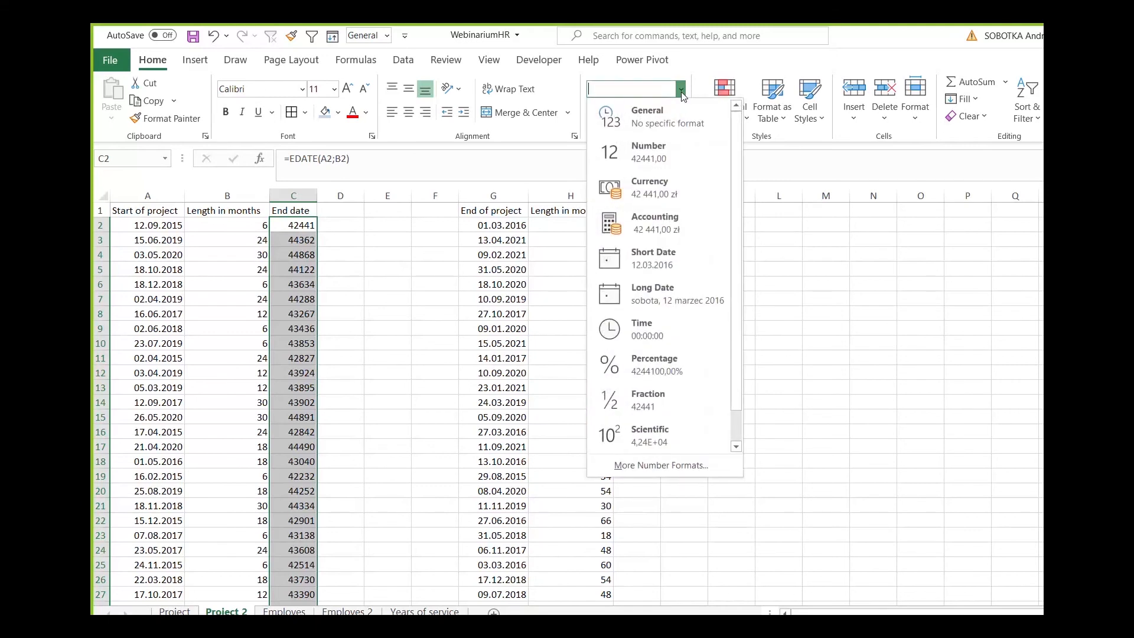
{"action": "left_click", "coordinate": [680, 254]}
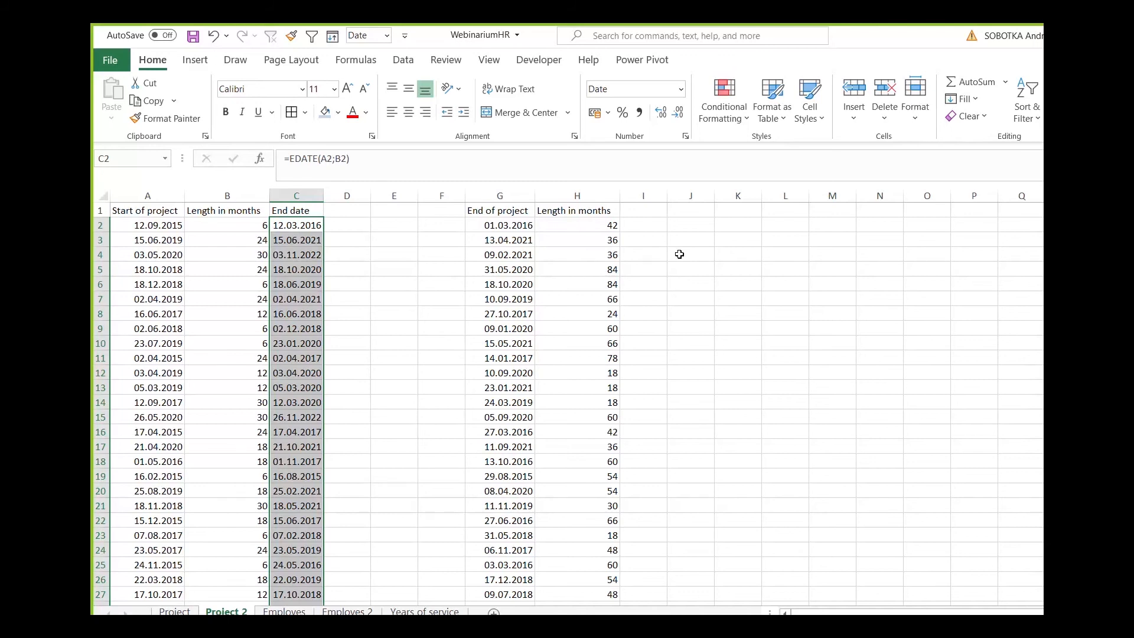
Compare the start date, length in months and calculated end date in rows 4 and 5.
{"action": "left_click", "coordinate": [175, 258]}
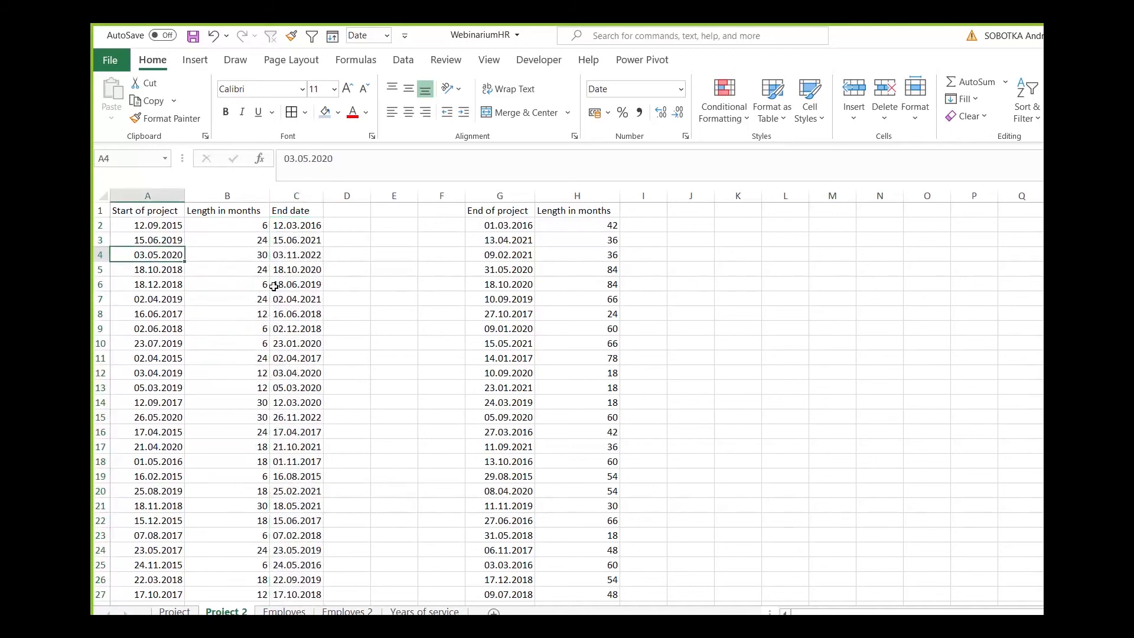
{"action": "key", "text": "Right"}
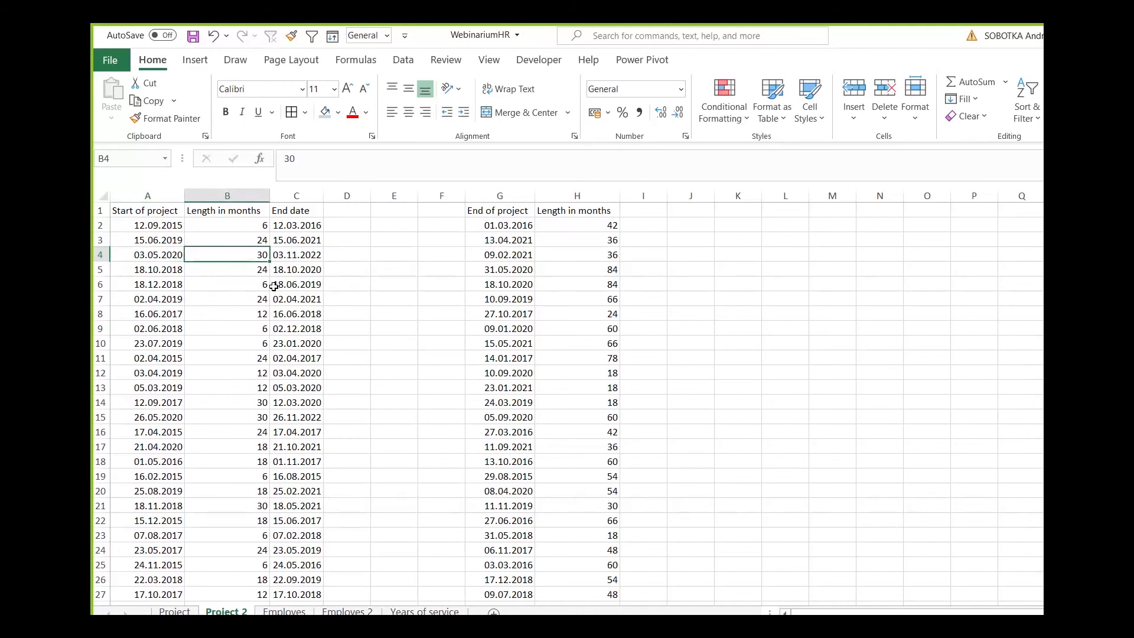
{"action": "key", "text": "Right"}
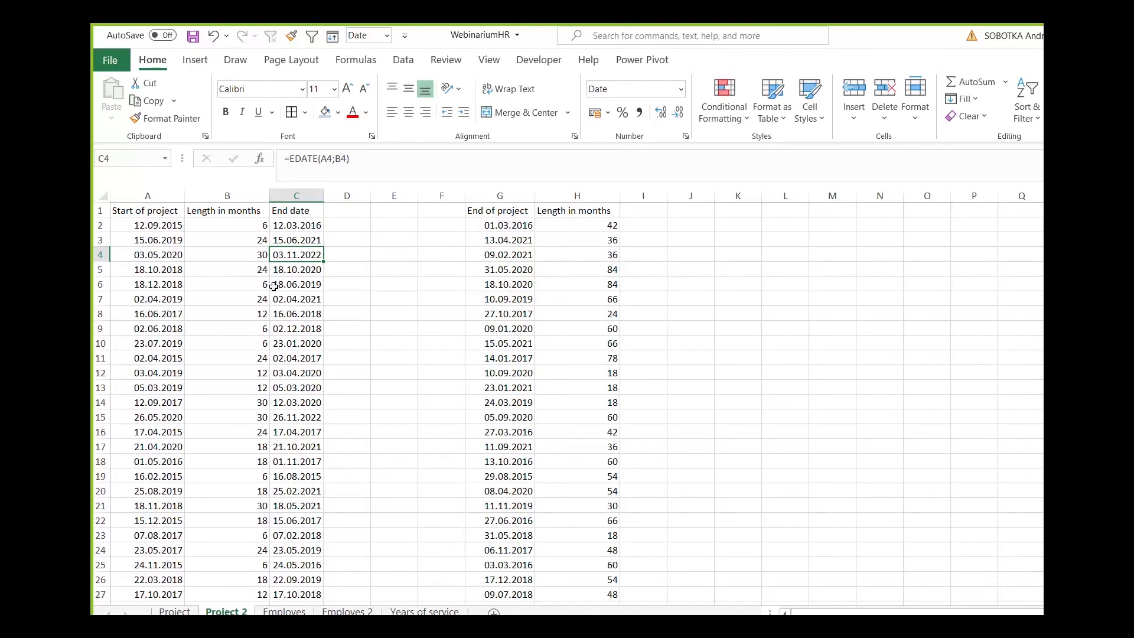
{"action": "key", "text": "Return"}
{"action": "key", "text": "Left"}
{"action": "key", "text": "Left"}
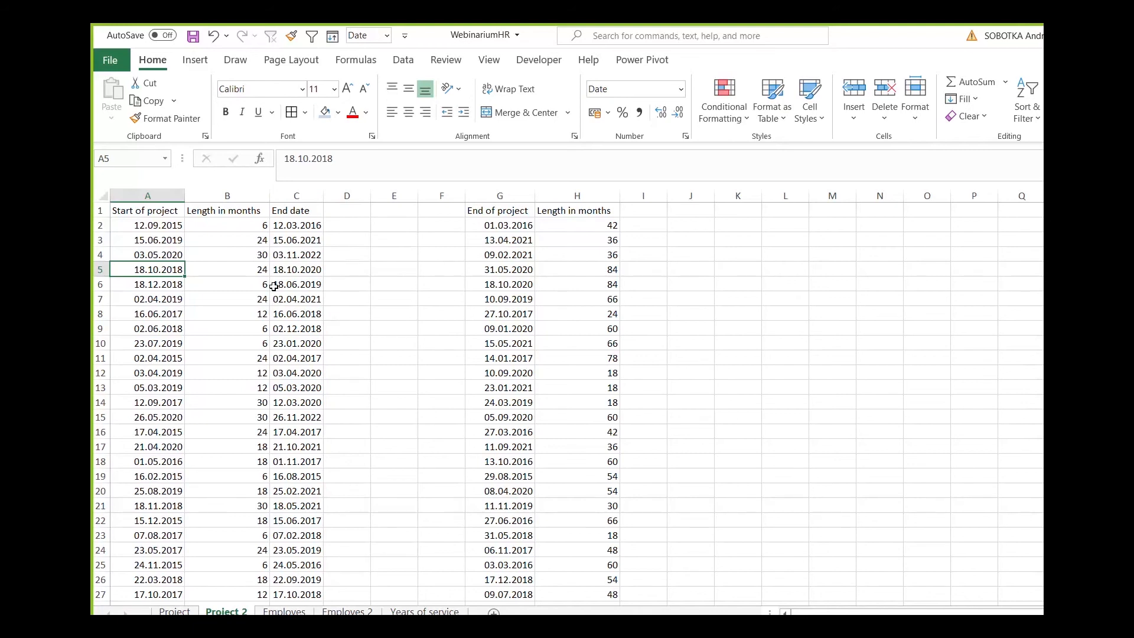
{"action": "key", "text": "Right"}
{"action": "key", "text": "Right"}
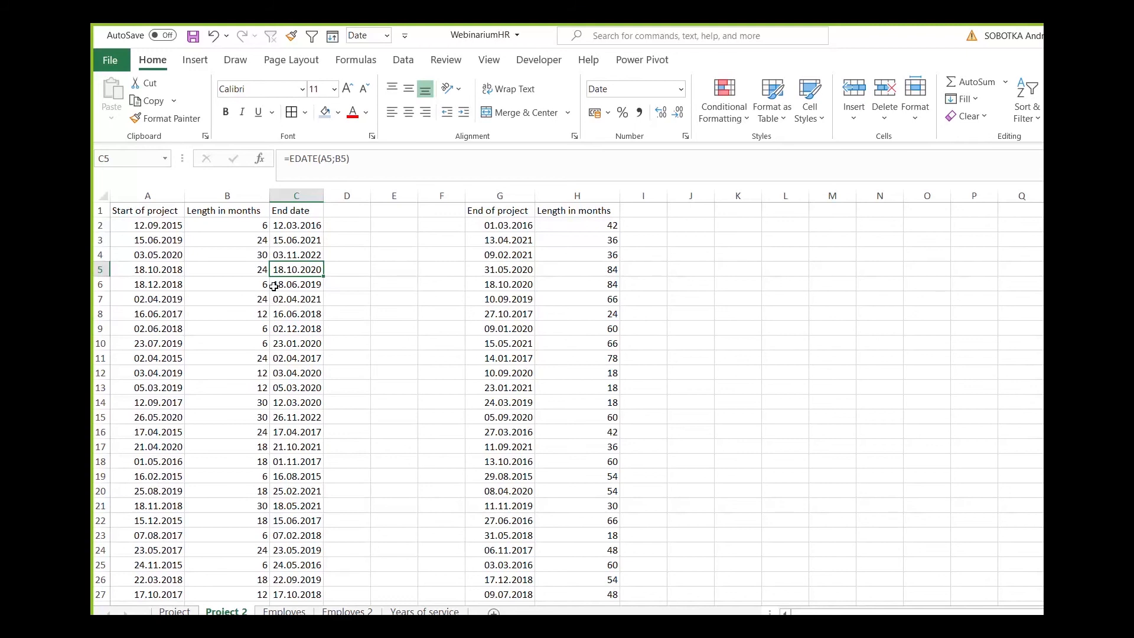
Enter the formula =EDATE(G2;-H2) in I2 to calculate the start date from the project's end date and length.
{"action": "left_click", "coordinate": [646, 224]}
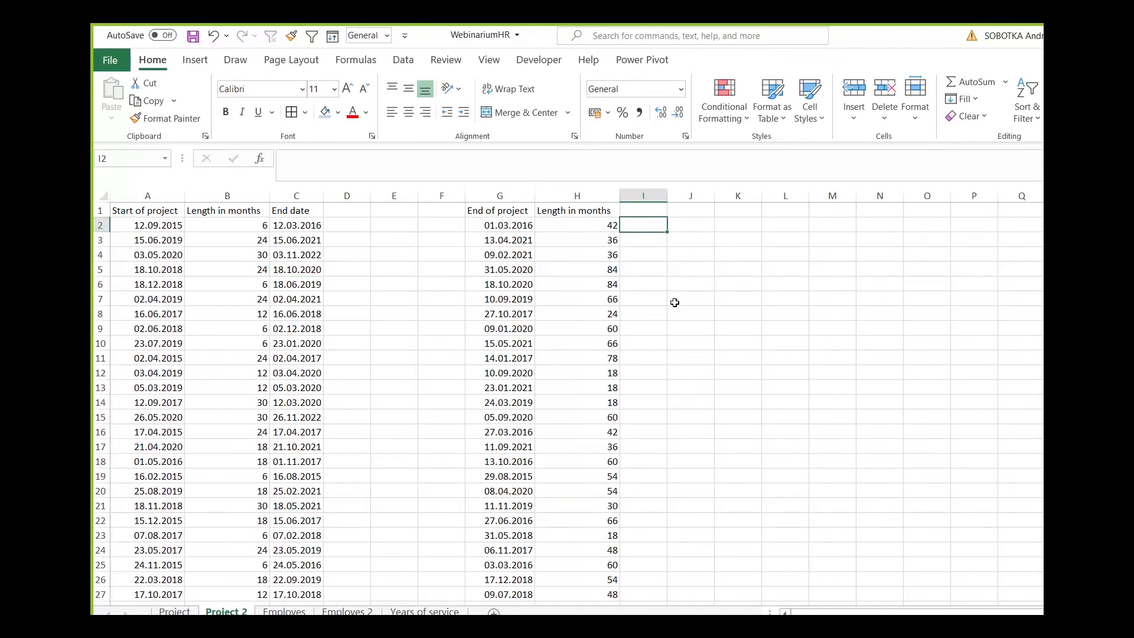
{"action": "key", "text": "Left"}
{"action": "key", "text": "Left"}
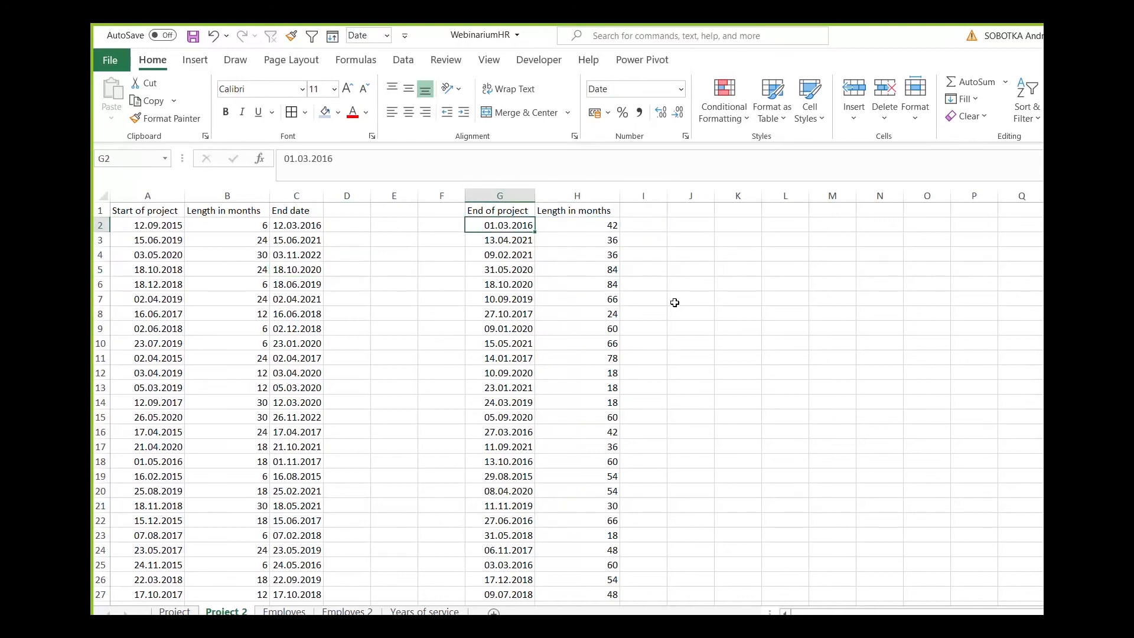
{"action": "key", "text": "Right"}
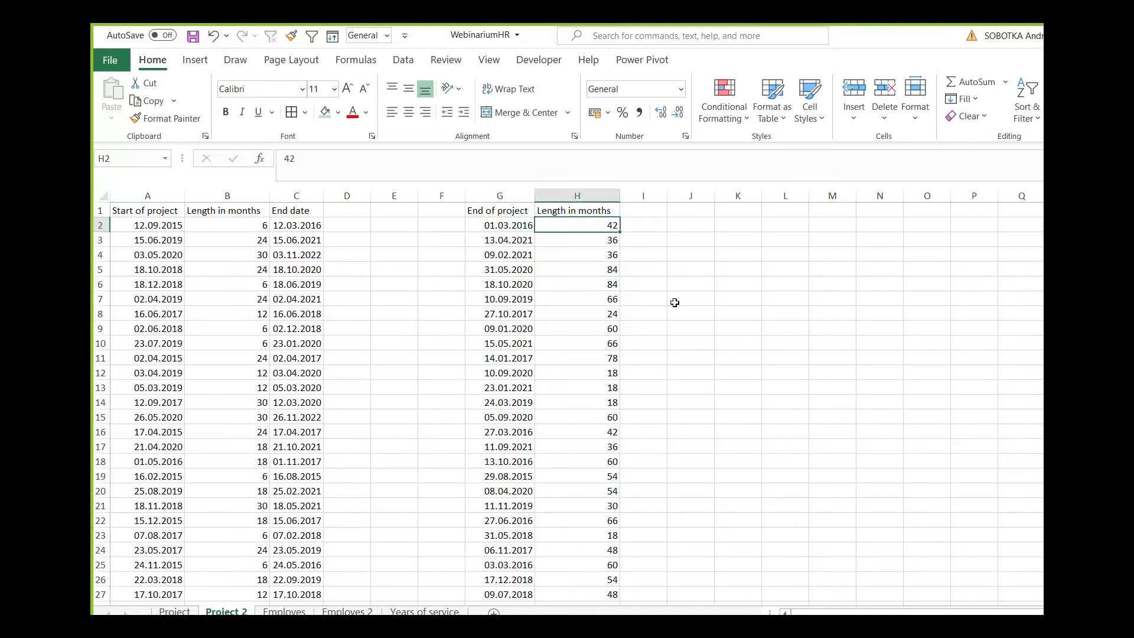
{"action": "key", "text": "Right"}
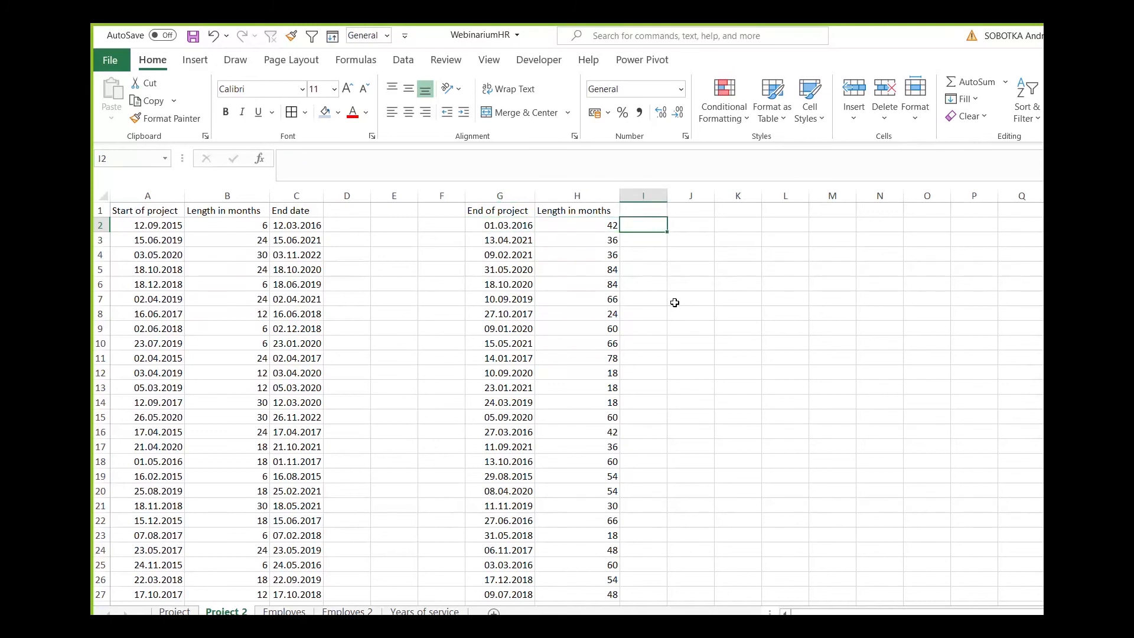
{"action": "type", "text": "=edate"}
{"action": "key", "text": "Tab"}
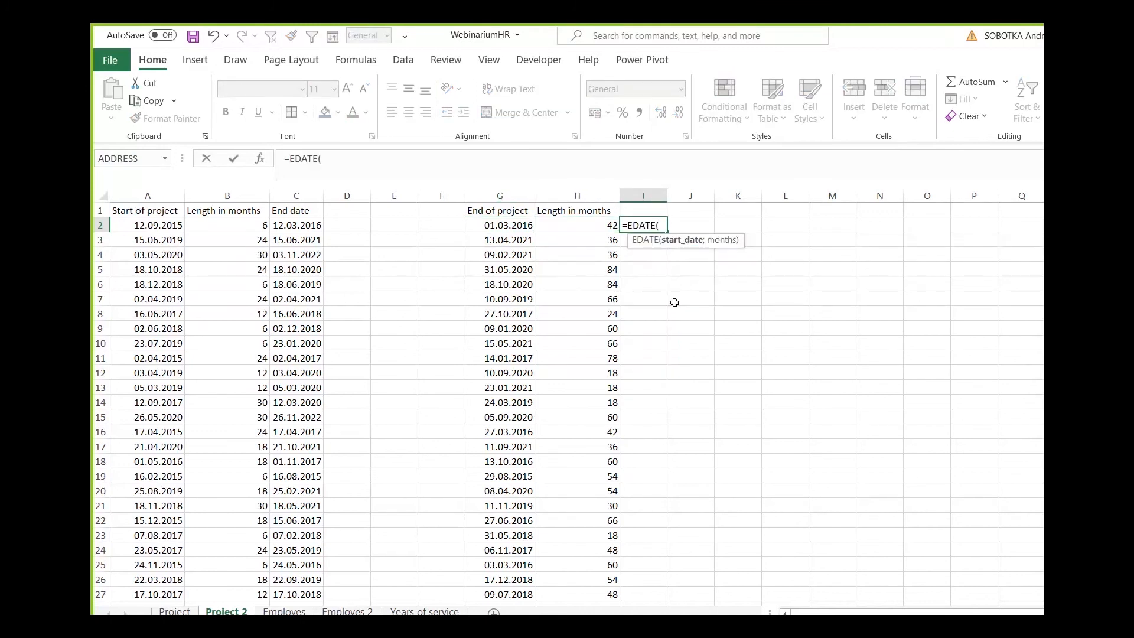
{"action": "left_click", "coordinate": [514, 224]}
{"action": "type", "text": ";"}
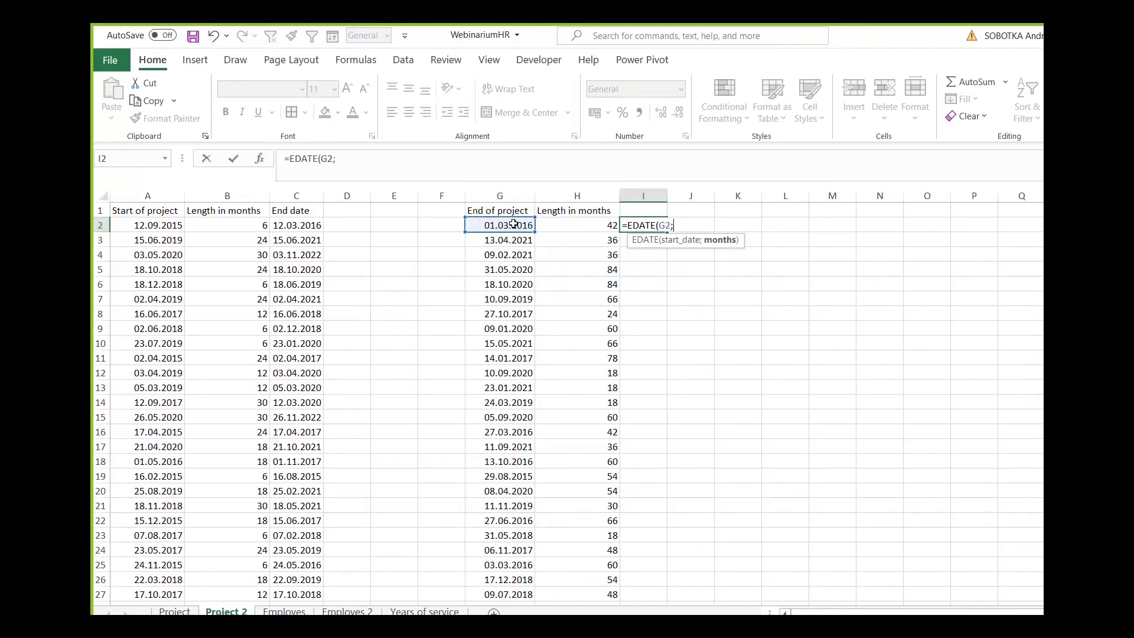
{"action": "type", "text": "-"}
{"action": "left_click", "coordinate": [579, 221]}
{"action": "type", "text": ")"}
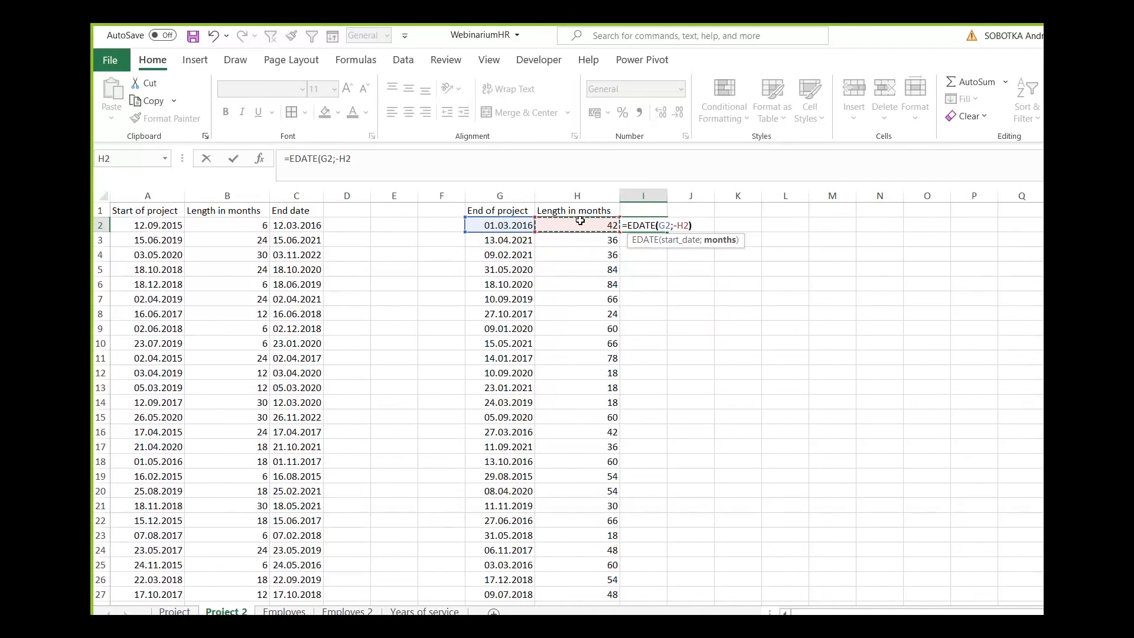
{"action": "key", "text": "Return"}
Fill the formula from I2 down column I and format the results as Short Date.
{"action": "left_click", "coordinate": [656, 226]}
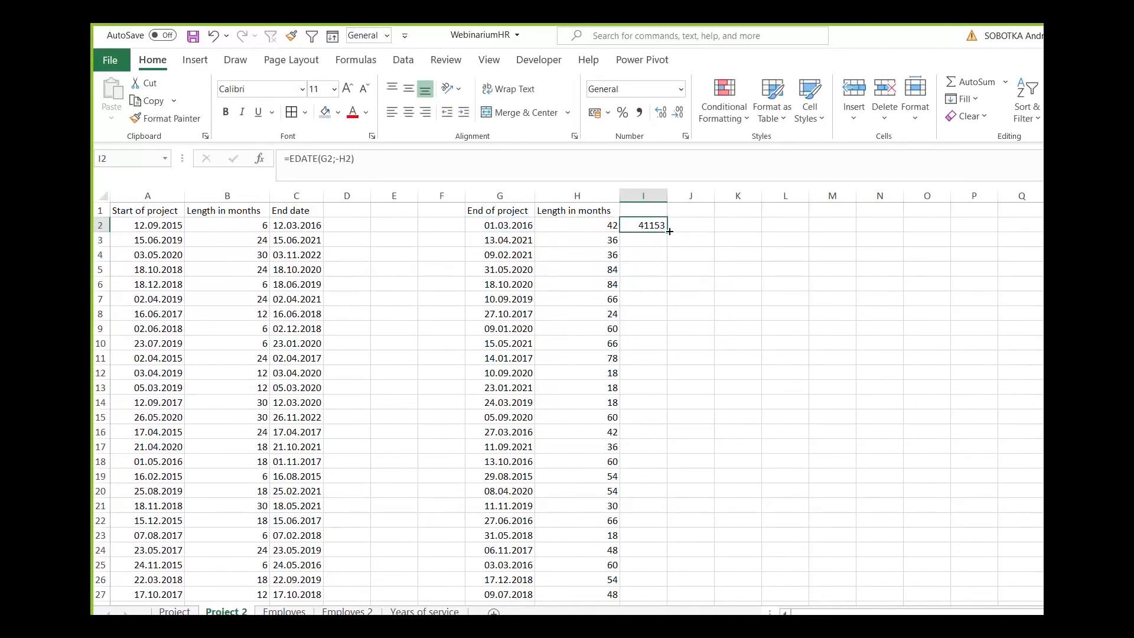
{"action": "double_click", "coordinate": [670, 232]}
{"action": "left_click", "coordinate": [681, 88]}
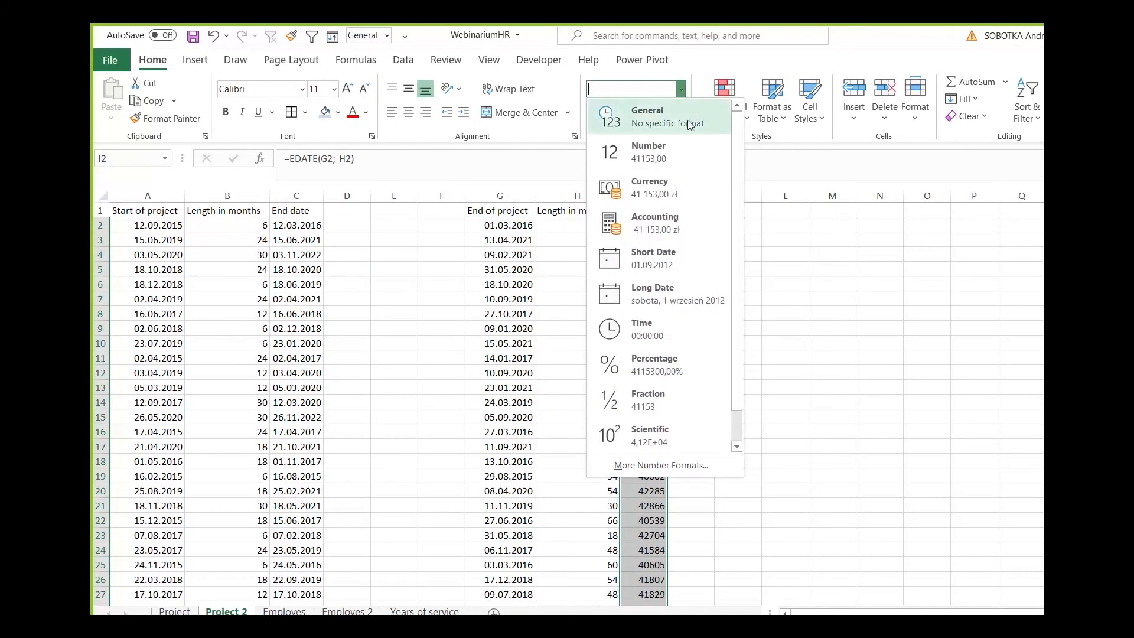
{"action": "left_click", "coordinate": [692, 253]}
Add the heading "Start date" in I1 above the calculated dates.
{"action": "key", "text": "Up"}
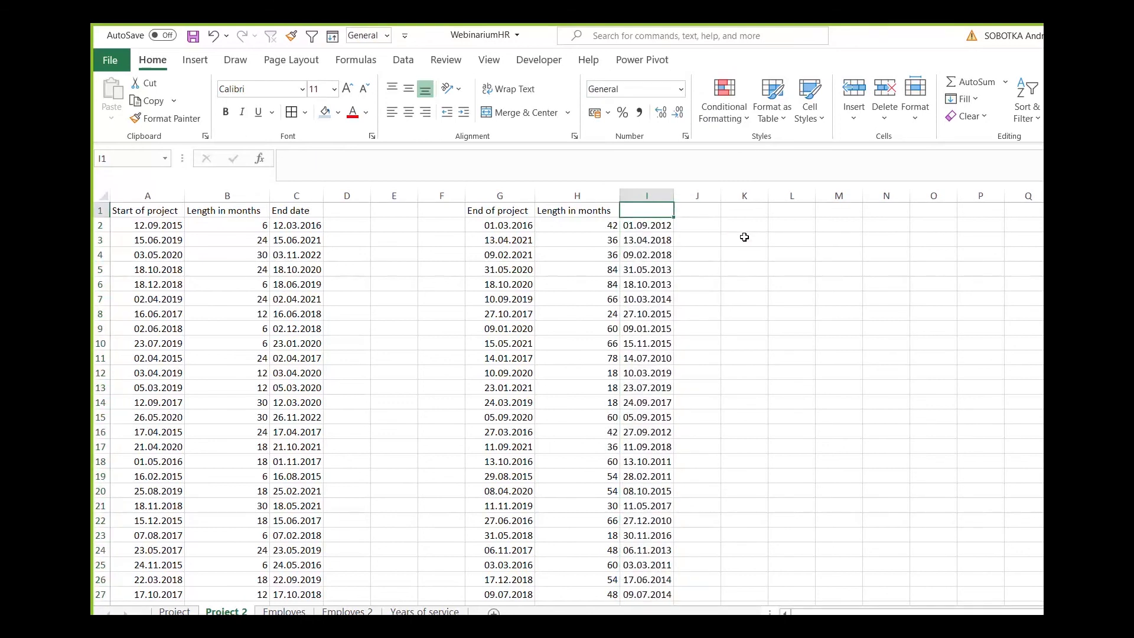
{"action": "type", "text": "Sta"}
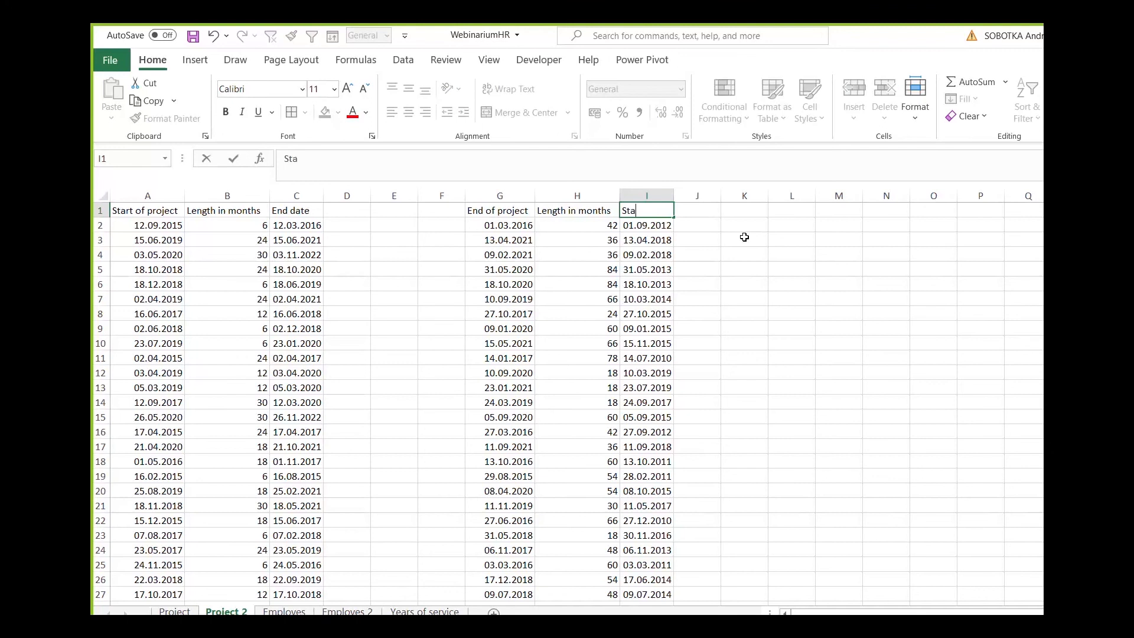
{"action": "type", "text": "rt date"}
{"action": "key", "text": "Return"}
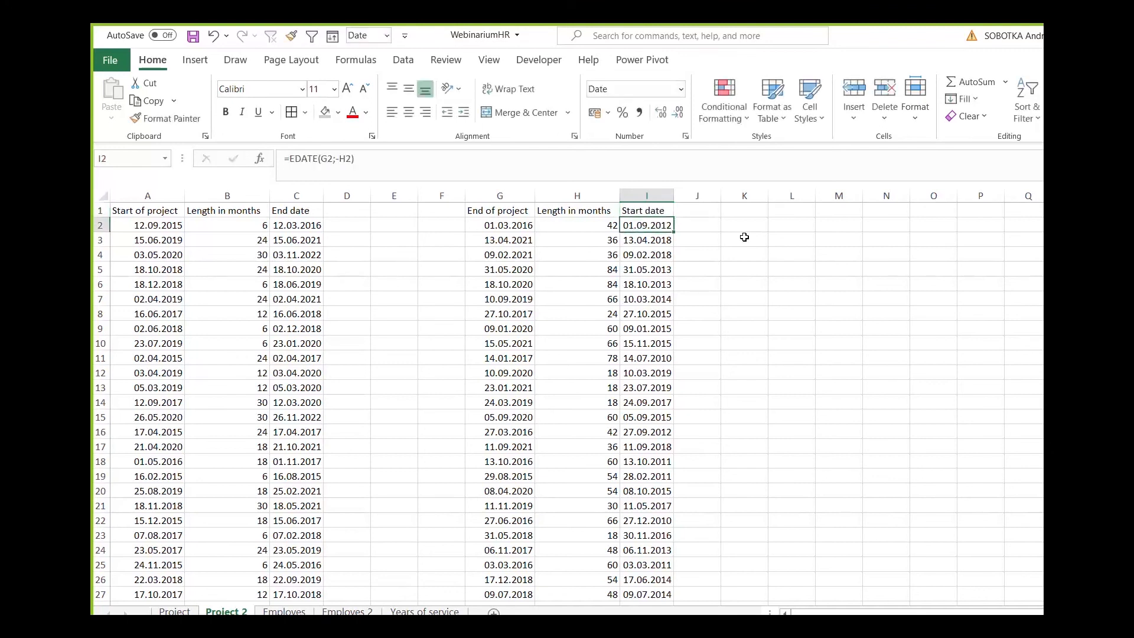
Check row 4's end of project, length in months and calculated start date in columns G to I.
{"action": "key", "text": "Left"}
{"action": "key", "text": "Left"}
{"action": "key", "text": "Down"}
{"action": "key", "text": "Down"}
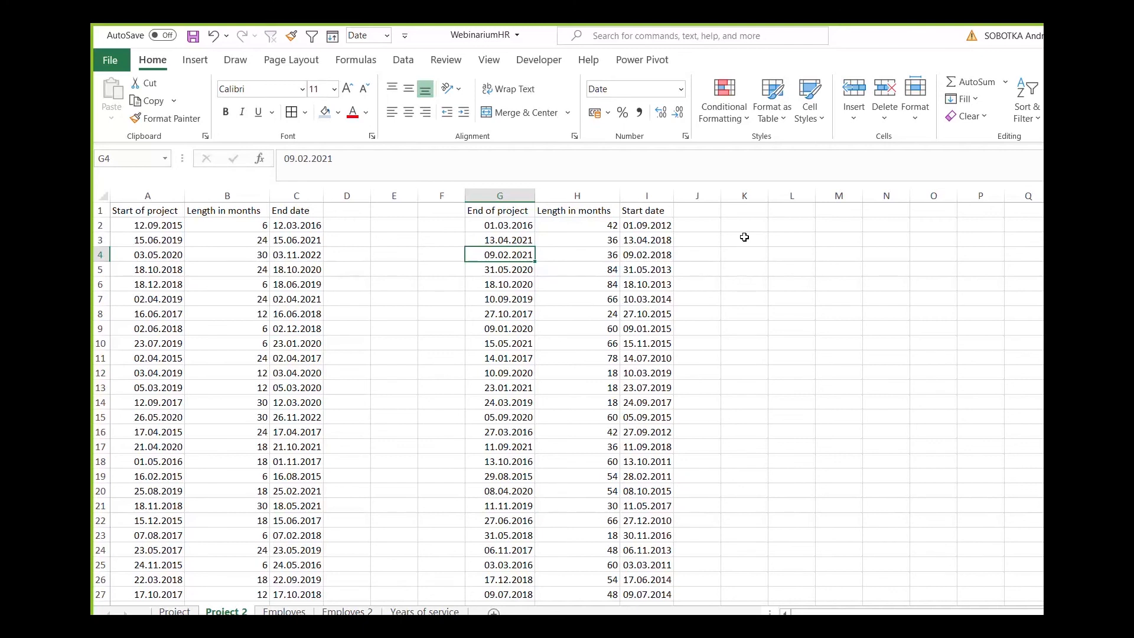
{"action": "key", "text": "Right"}
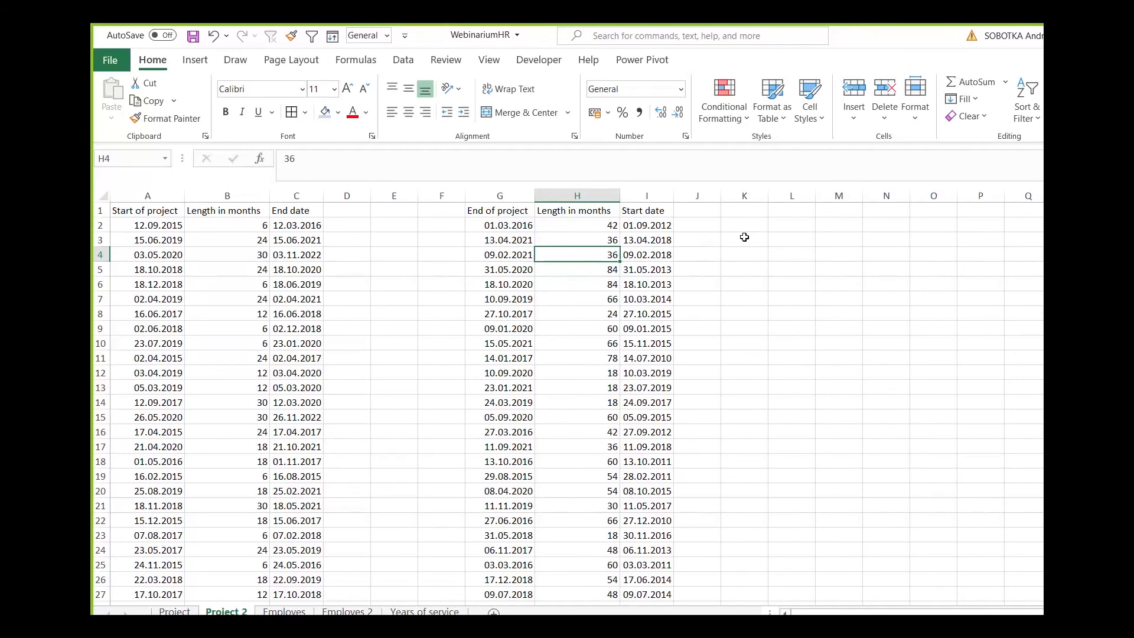
{"action": "key", "text": "Right"}
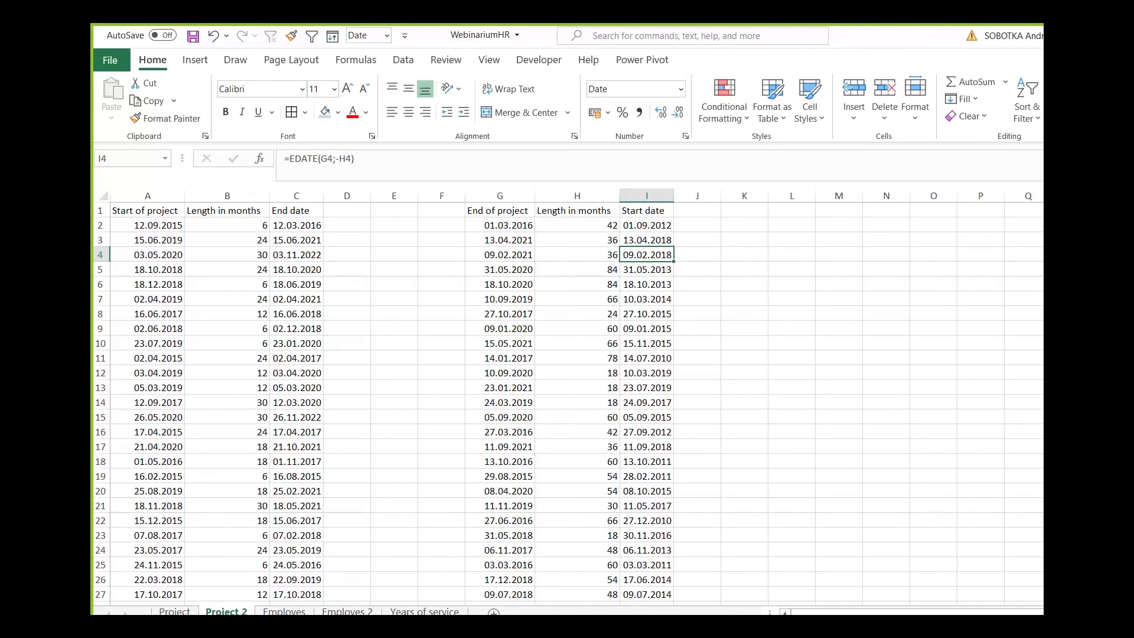
Open the Employes 2 sheet and examine the notice dates and months of notice period in columns A and B.
{"action": "key", "text": "alt+Tab"}
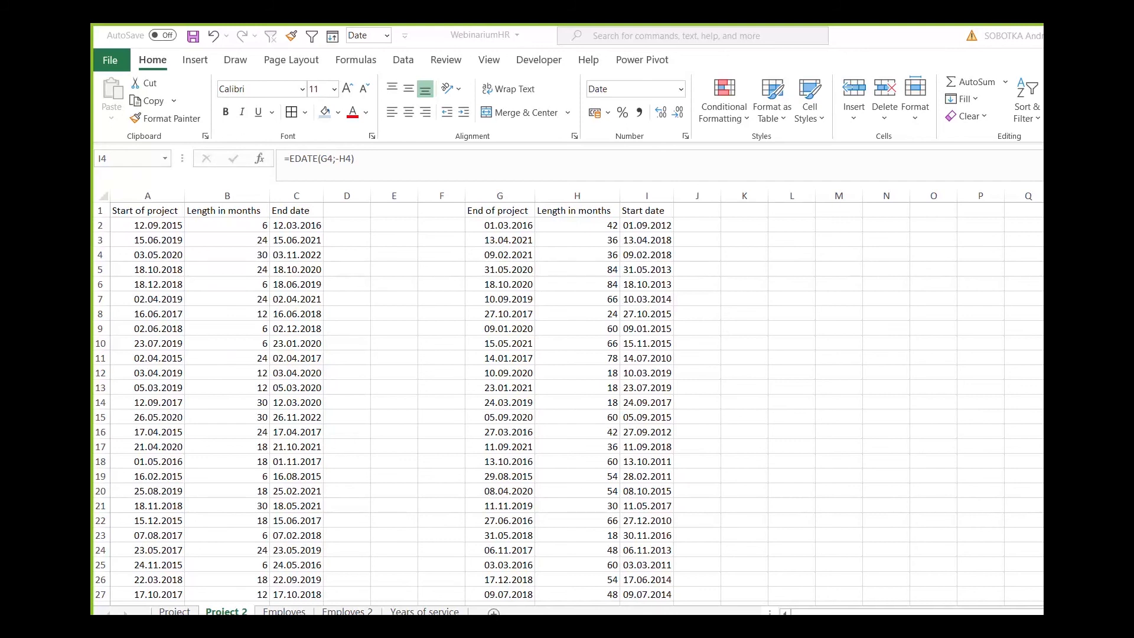
{"action": "left_click", "coordinate": [350, 613]}
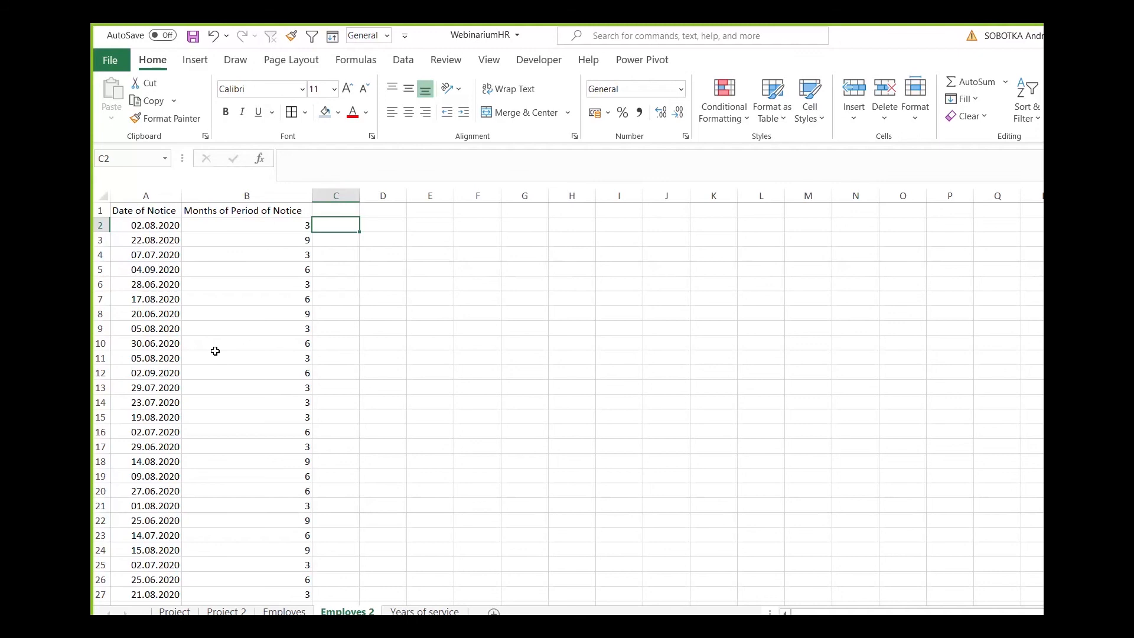
{"action": "left_click", "coordinate": [161, 223]}
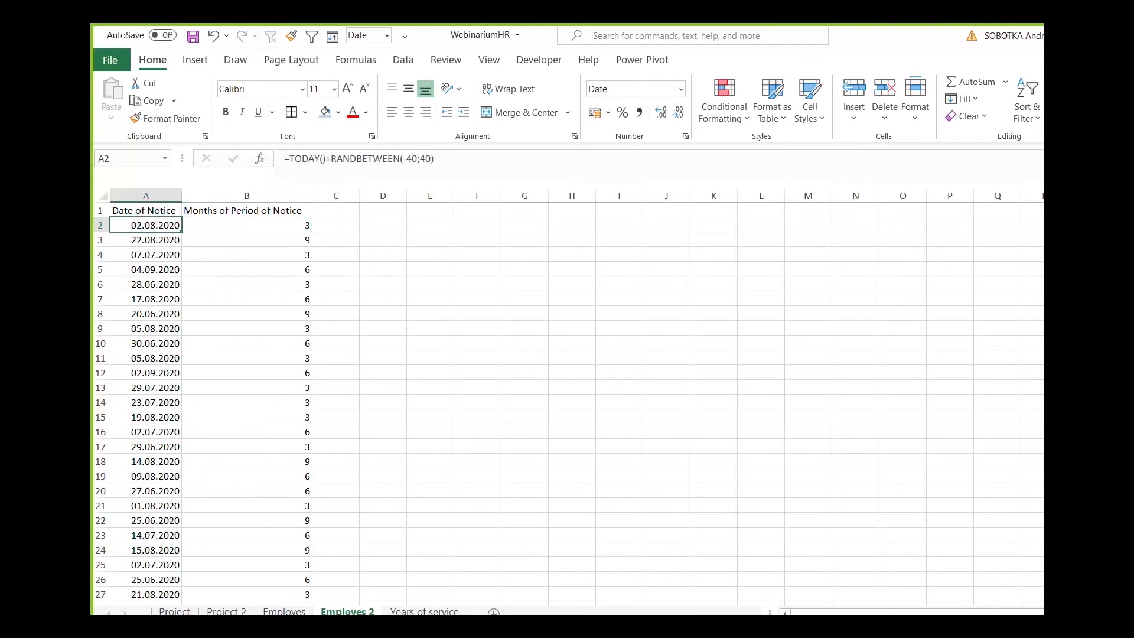
{"action": "key", "text": "alt+Tab"}
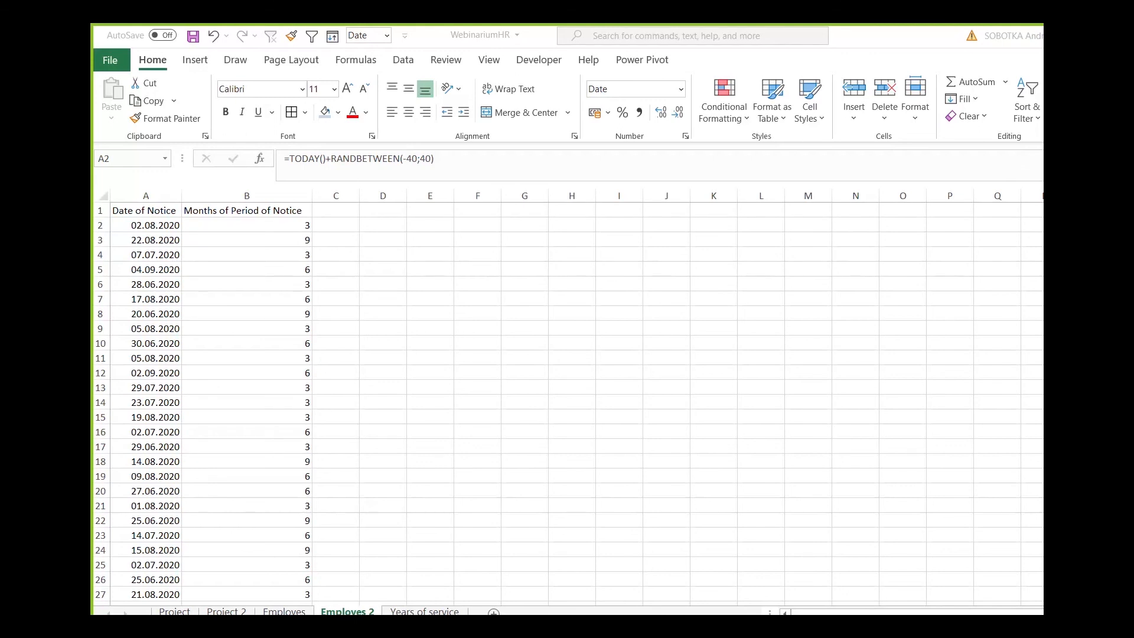
{"action": "left_click", "coordinate": [175, 230]}
{"action": "left_click", "coordinate": [171, 257]}
{"action": "left_click", "coordinate": [170, 256]}
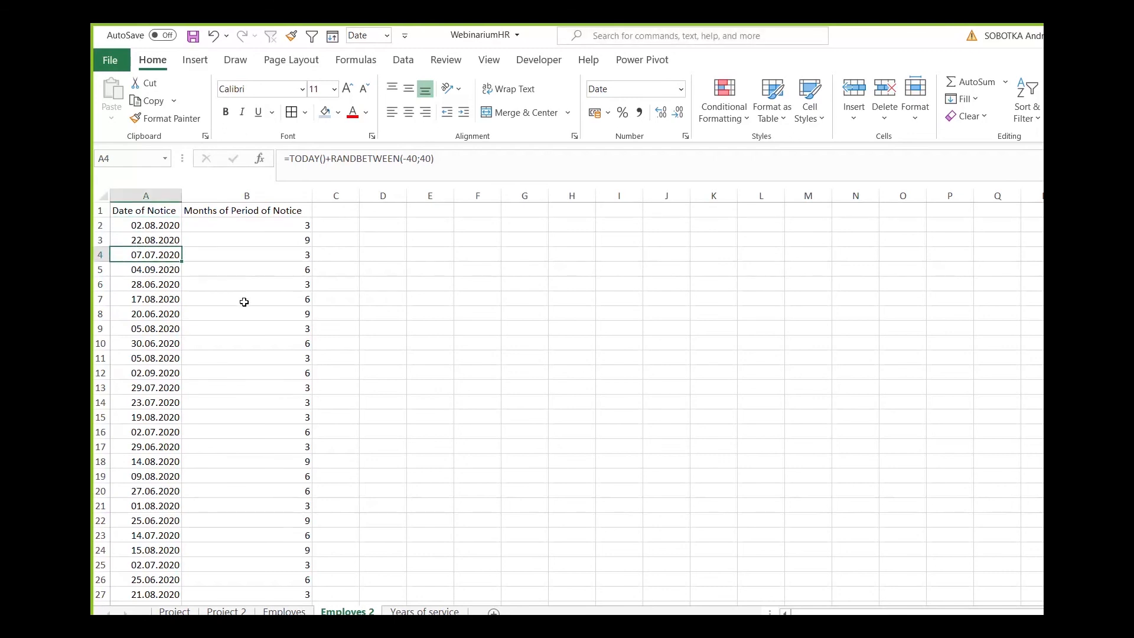
{"action": "left_click", "coordinate": [266, 259]}
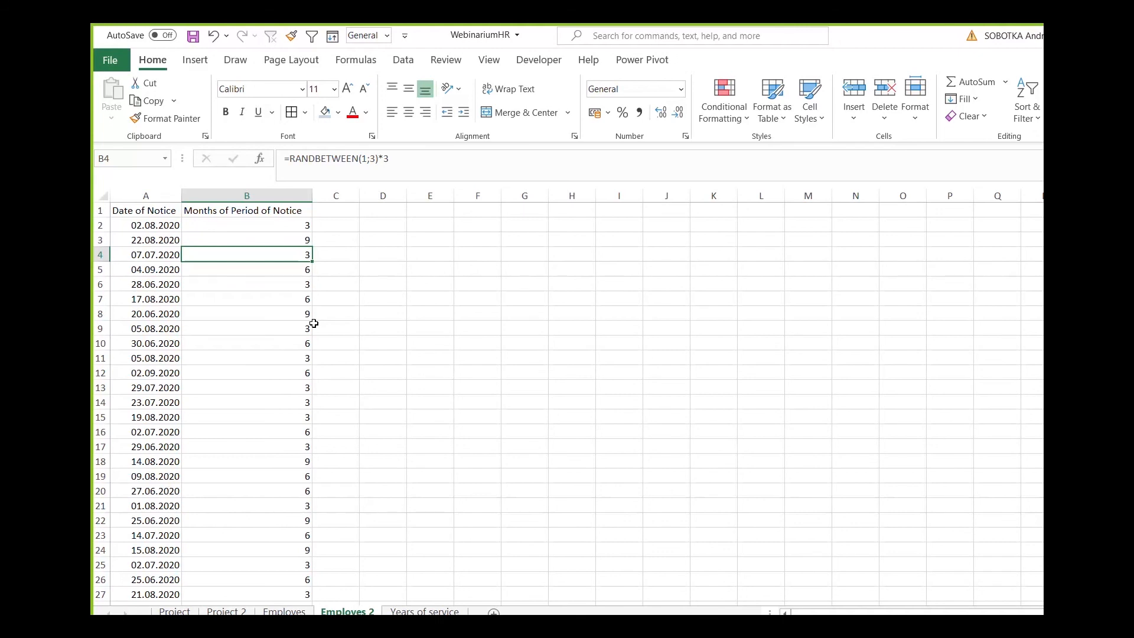
Calculate the end of the notice period in C2 with the formula =EDATE(A2;B2).
{"action": "key", "text": "Down"}
{"action": "key", "text": "Up"}
{"action": "key", "text": "Up"}
{"action": "key", "text": "Right"}
{"action": "key", "text": "Up"}
{"action": "type", "text": "=eda"}
{"action": "key", "text": "Tab"}
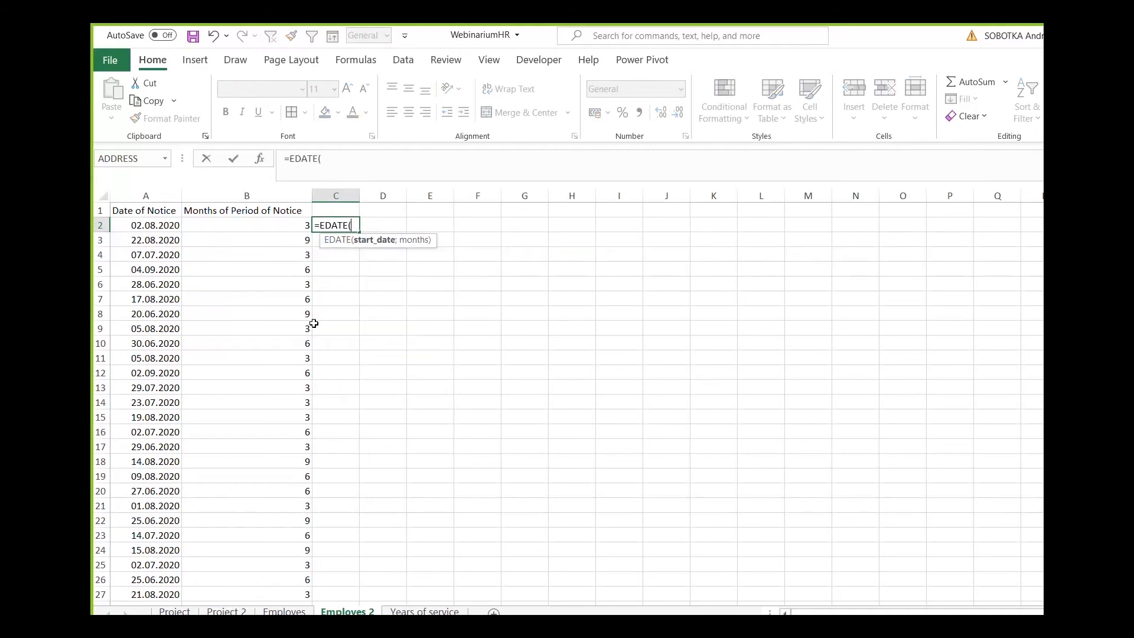
{"action": "left_click", "coordinate": [156, 224]}
{"action": "type", "text": ";"}
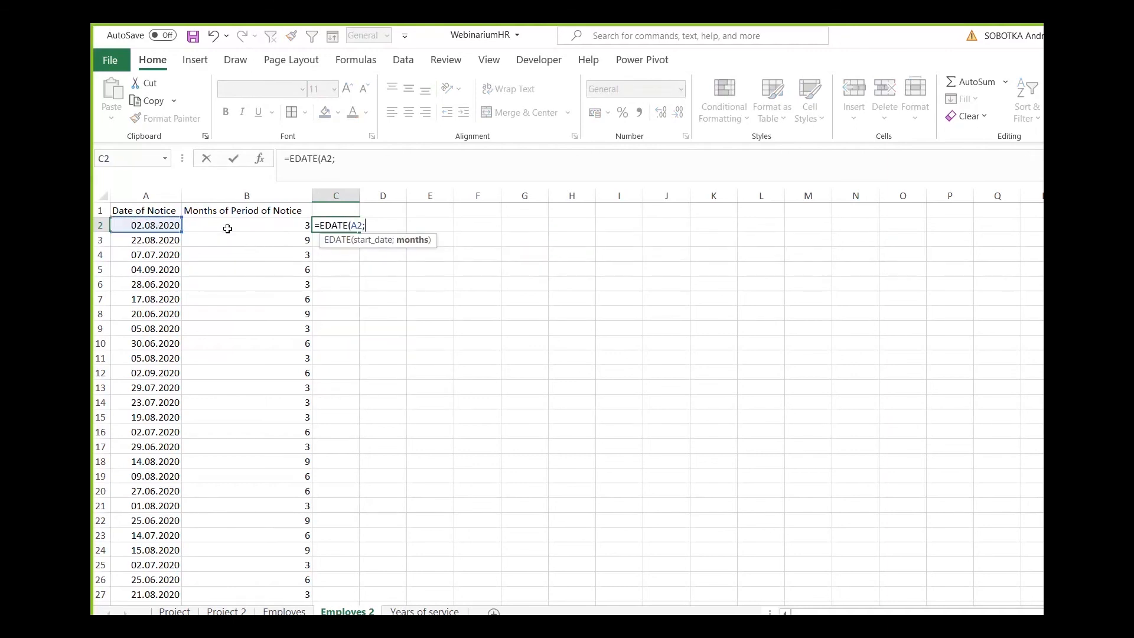
{"action": "left_click", "coordinate": [229, 227]}
{"action": "key", "text": "Return"}
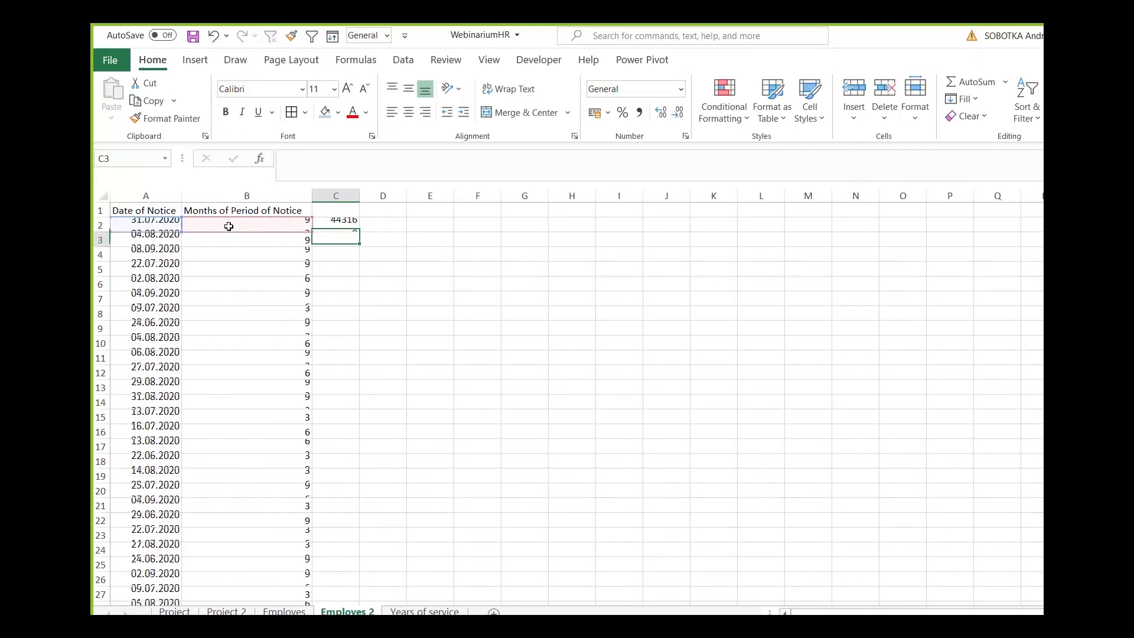
Format C2 as Short Date and fill its formula down column C.
{"action": "key", "text": "Up"}
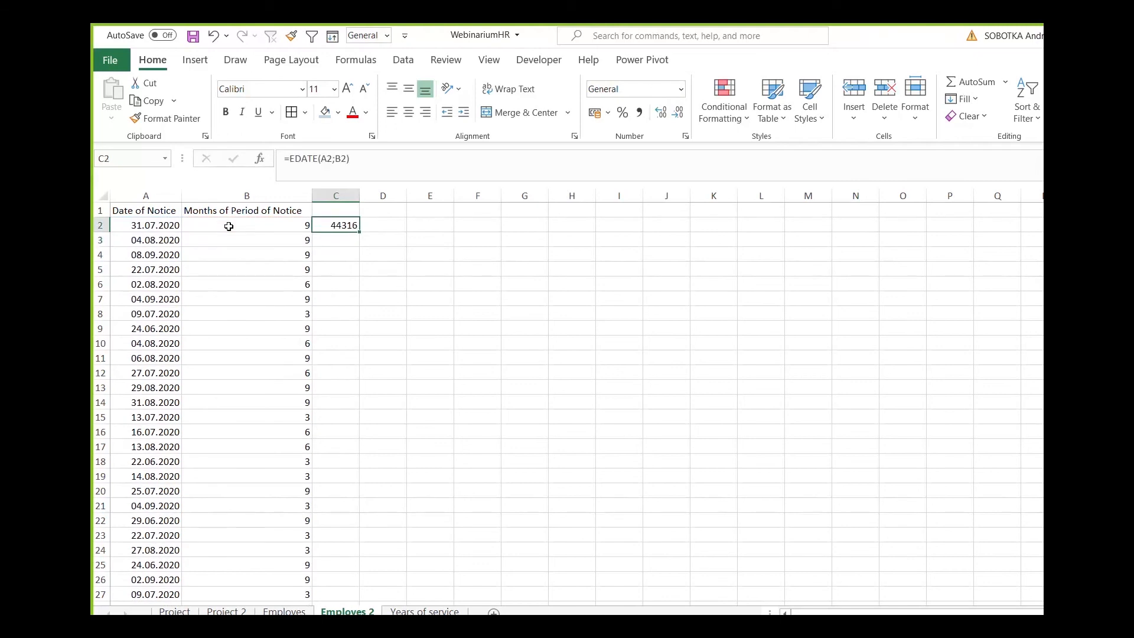
{"action": "left_click", "coordinate": [680, 89]}
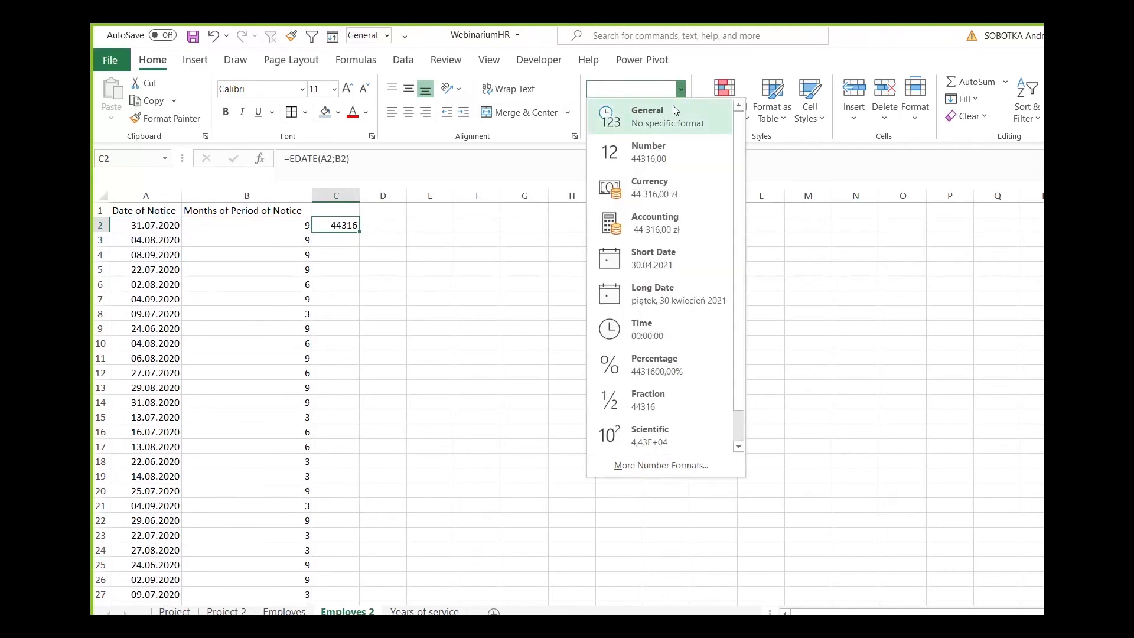
{"action": "left_click", "coordinate": [662, 260]}
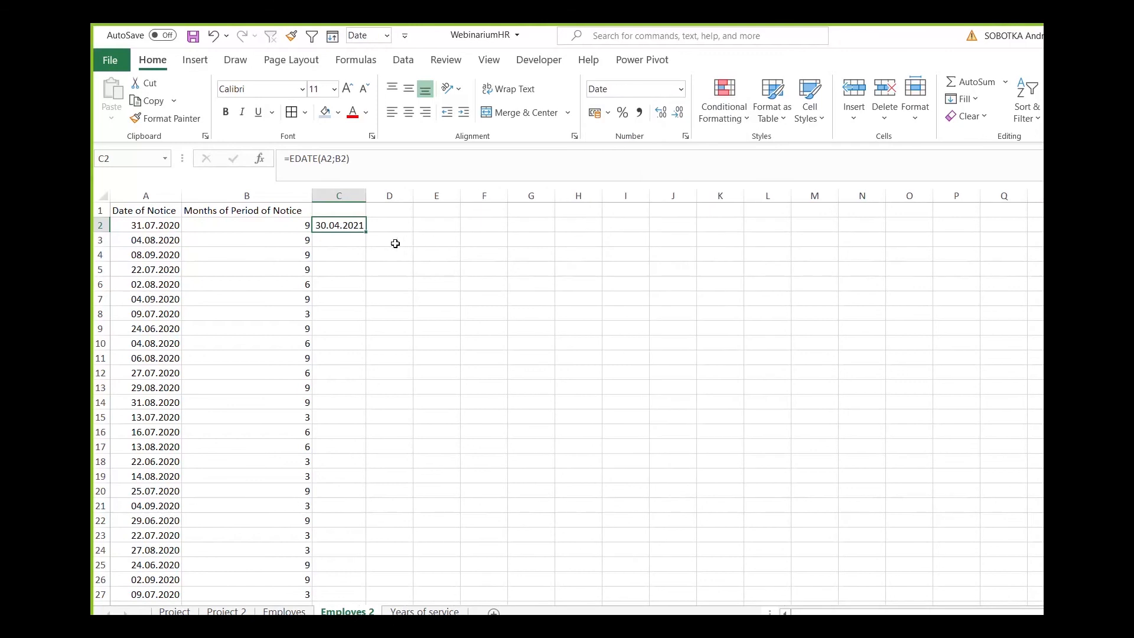
{"action": "double_click", "coordinate": [366, 233]}
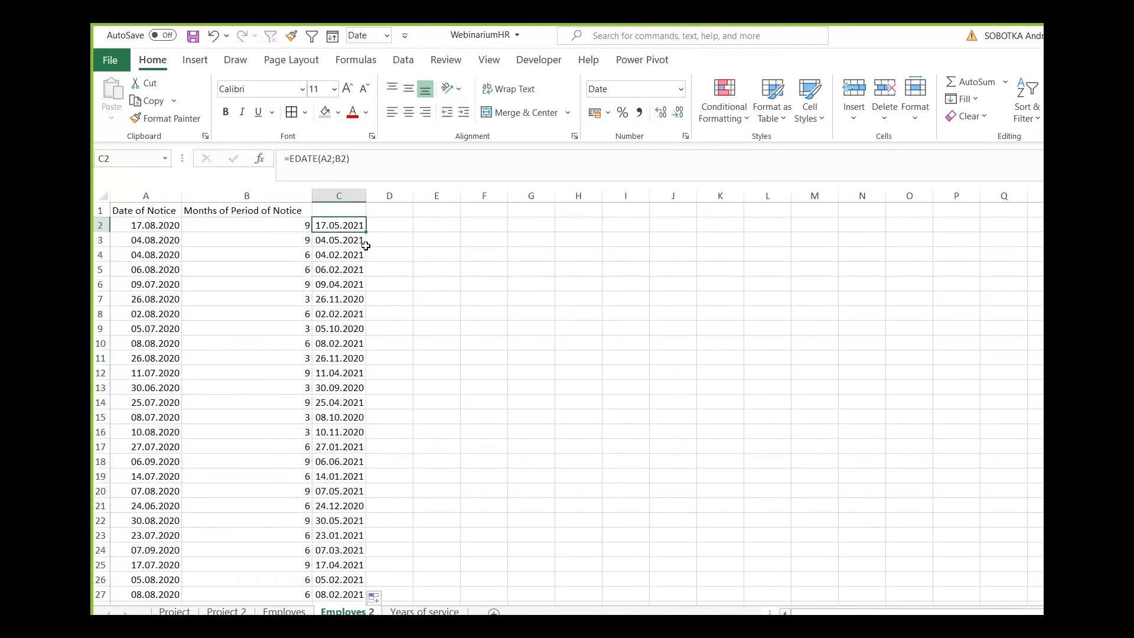
Replace the random date formulas in column A with their static values.
{"action": "left_click", "coordinate": [165, 224]}
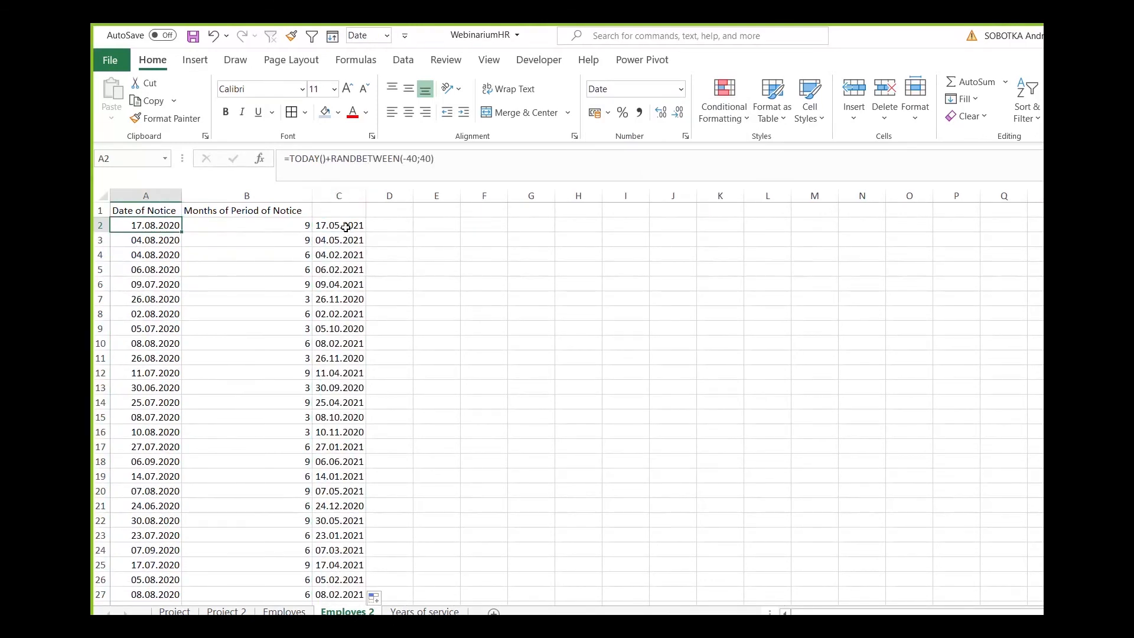
{"action": "left_click", "coordinate": [347, 227]}
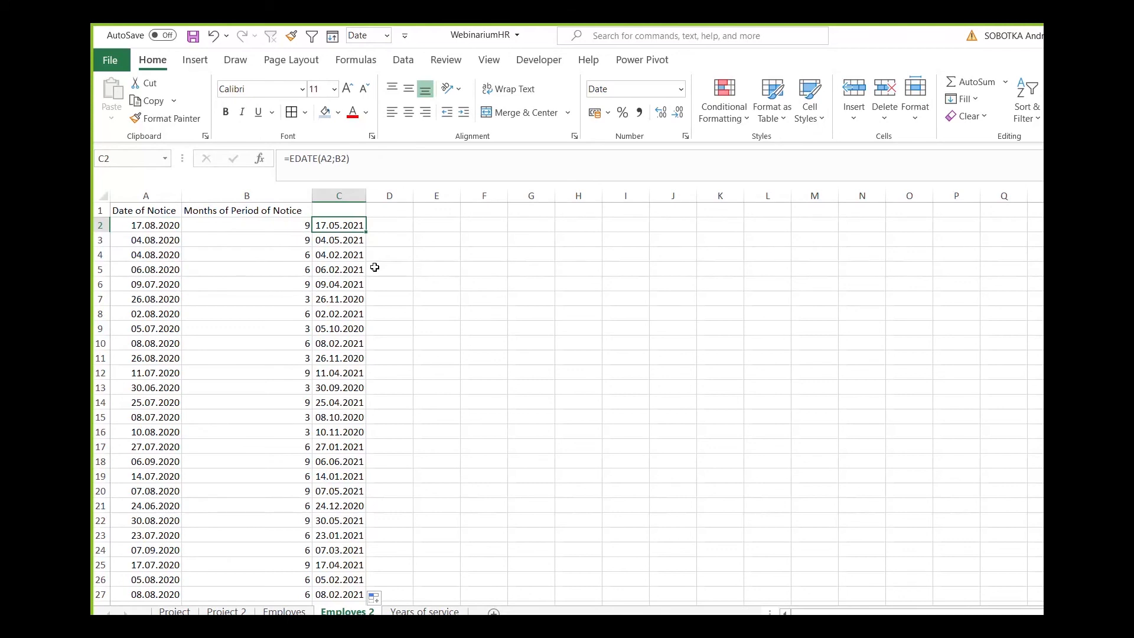
{"action": "left_click", "coordinate": [146, 196]}
{"action": "right_click", "coordinate": [146, 197]}
{"action": "left_click", "coordinate": [148, 227]}
{"action": "right_click", "coordinate": [148, 227]}
{"action": "left_click", "coordinate": [207, 307]}
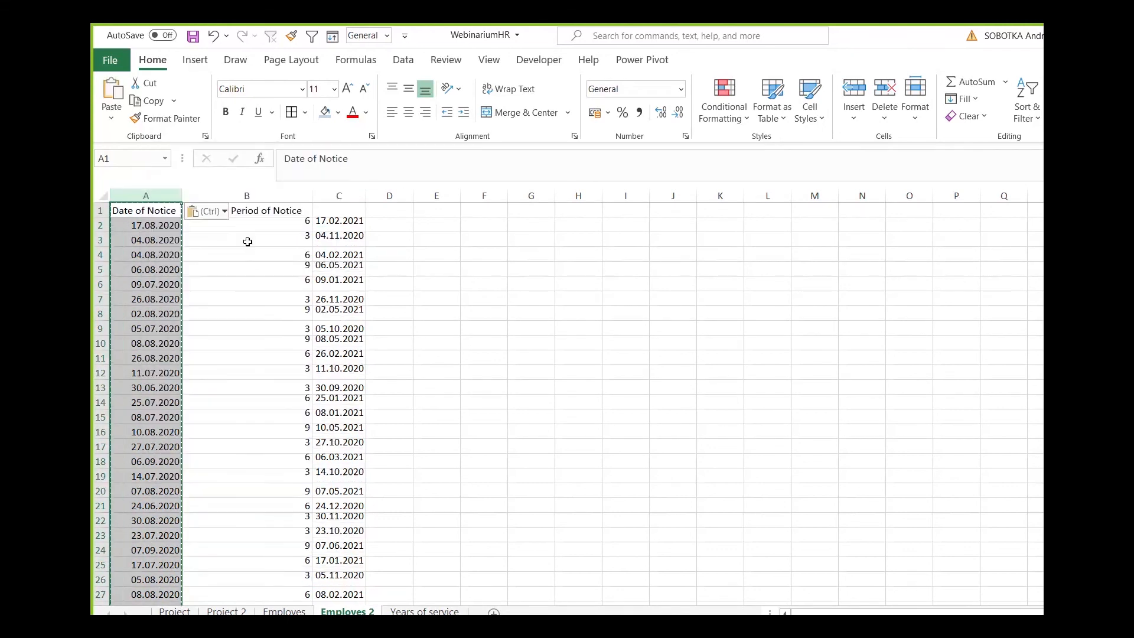
Replace the RANDBETWEEN formulas in column B with their static values.
{"action": "left_click", "coordinate": [246, 227]}
{"action": "left_click", "coordinate": [347, 226]}
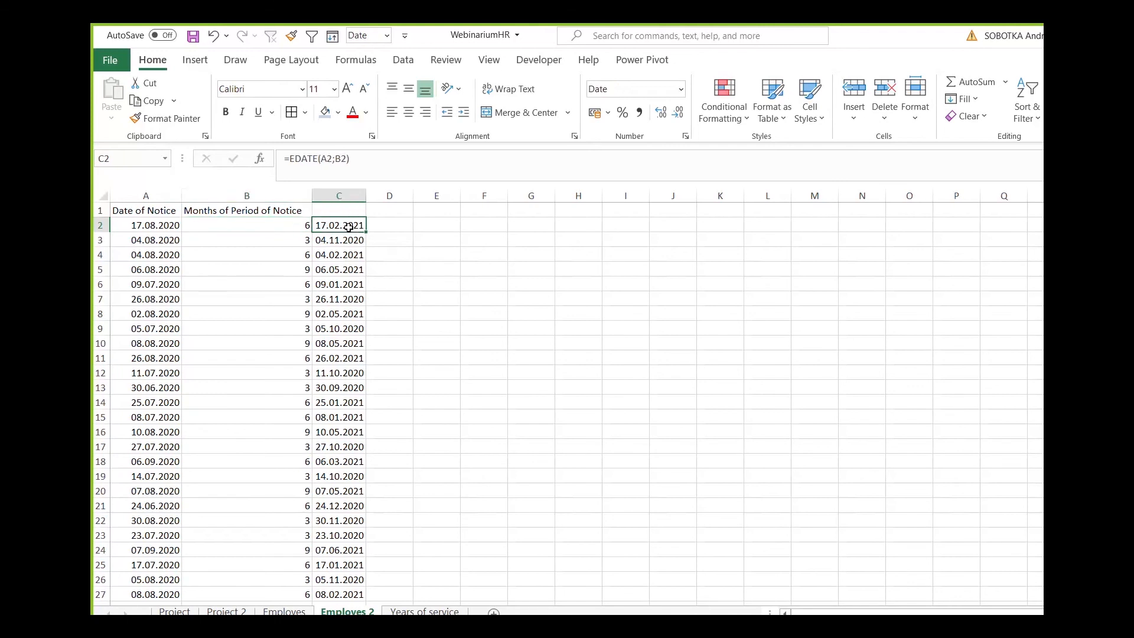
{"action": "left_click", "coordinate": [270, 198]}
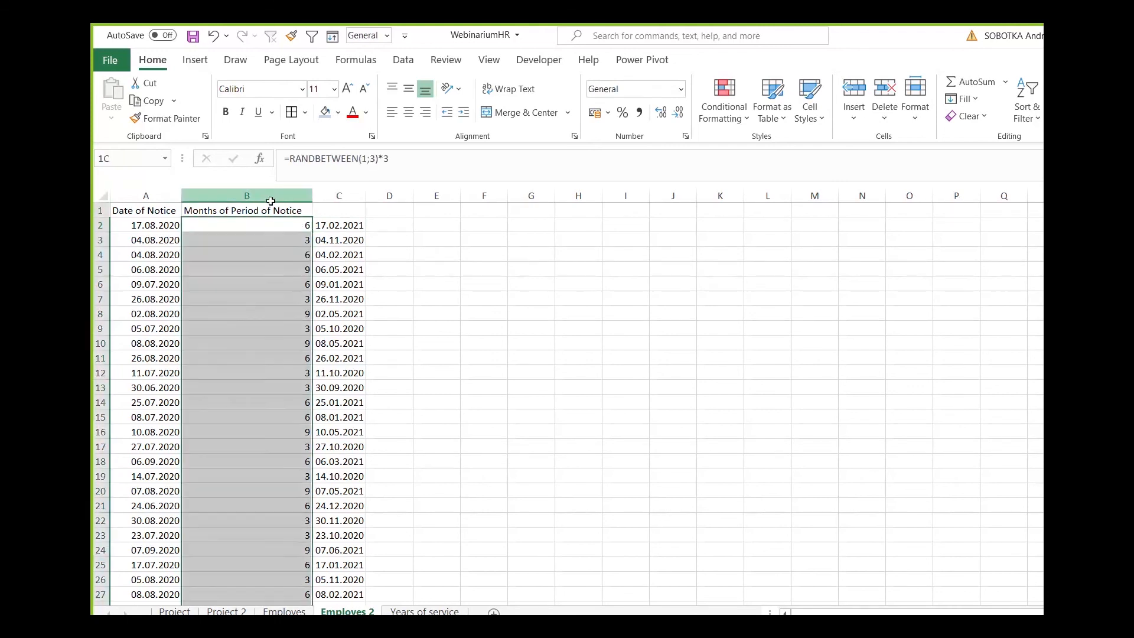
{"action": "right_click", "coordinate": [270, 201]}
{"action": "left_click", "coordinate": [305, 237]}
{"action": "right_click", "coordinate": [248, 242]}
{"action": "left_click", "coordinate": [302, 314]}
{"action": "left_click", "coordinate": [294, 236]}
{"action": "key", "text": "Escape"}
Clear the EDATE results from column C.
{"action": "left_click", "coordinate": [348, 228]}
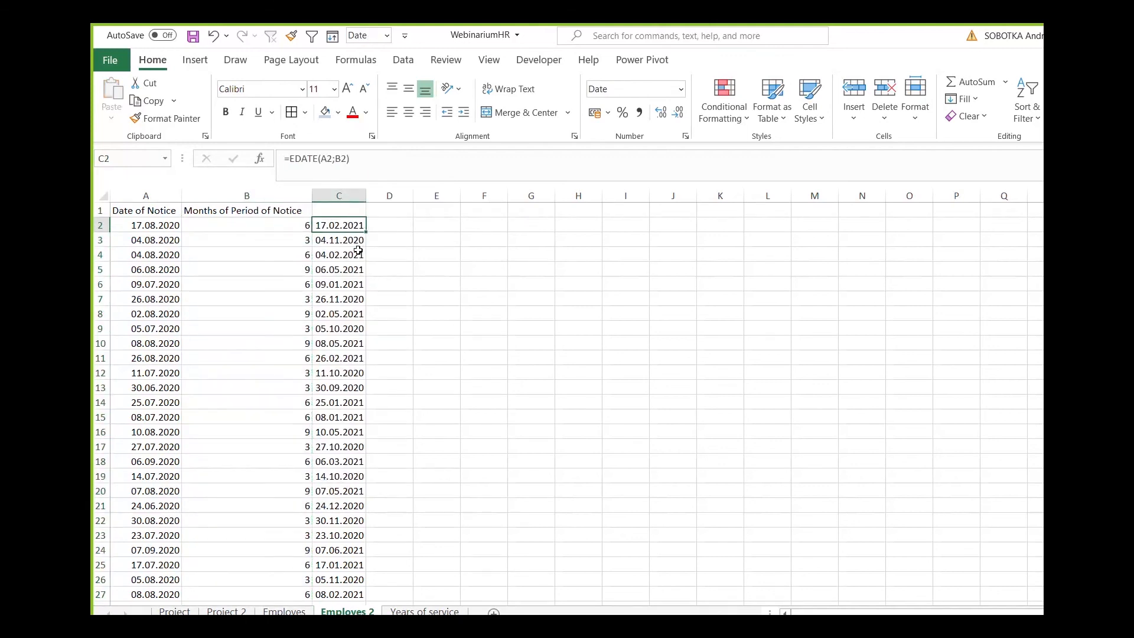
{"action": "left_click", "coordinate": [339, 195]}
{"action": "key", "text": "Delete"}
Calculate the last day of the notice period's final month in C2 with =EOMONTH(A2;B2).
{"action": "left_click", "coordinate": [152, 227]}
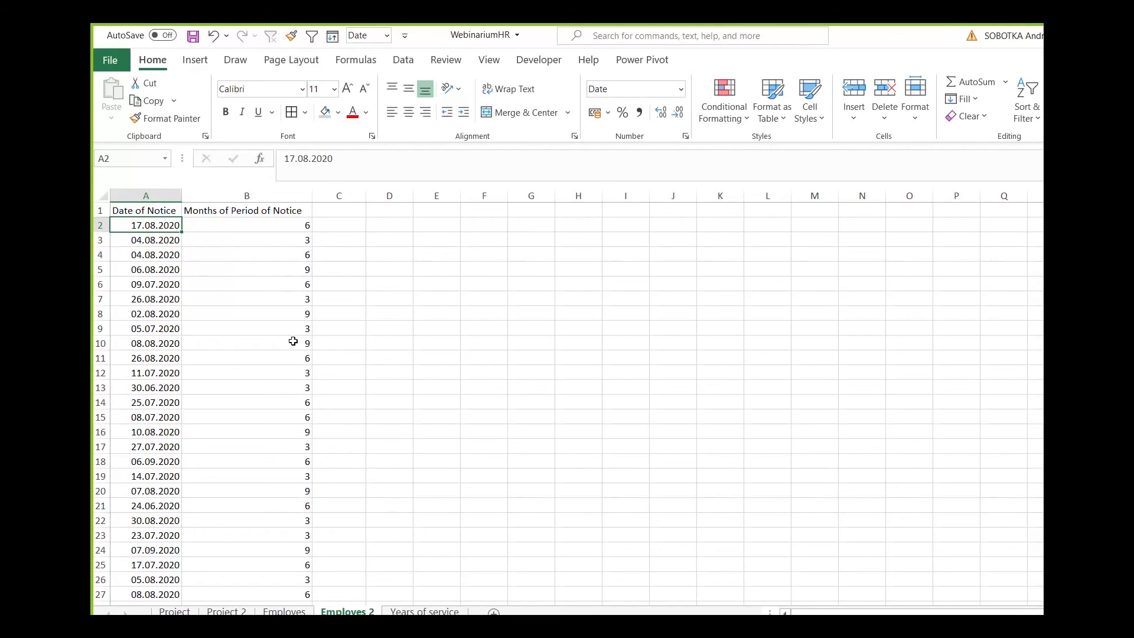
{"action": "key", "text": "Right"}
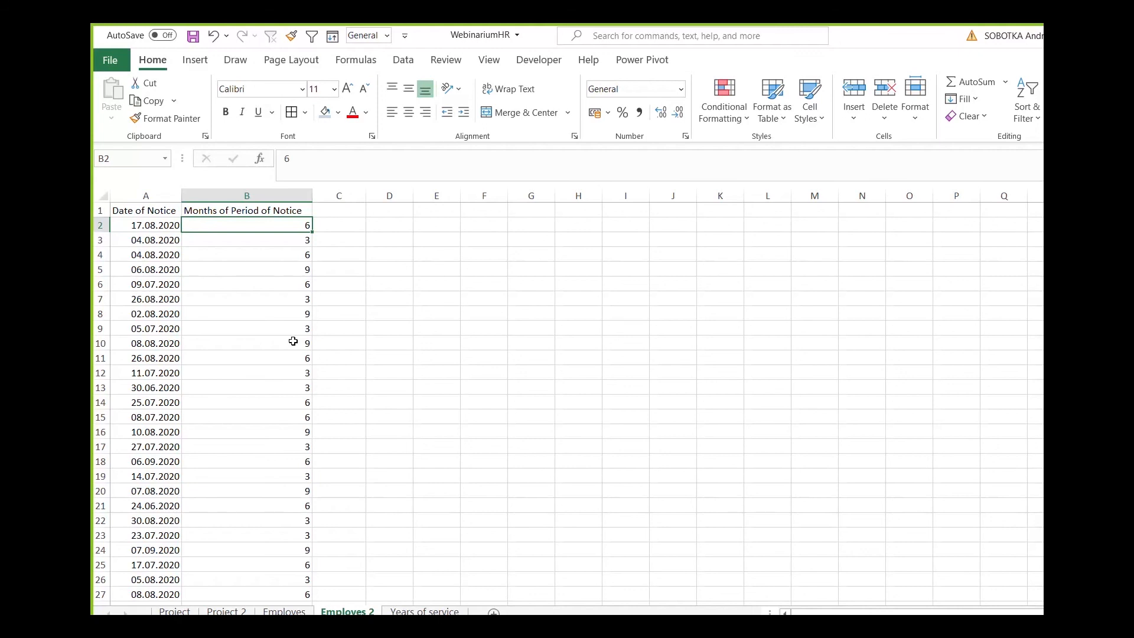
{"action": "key", "text": "Left"}
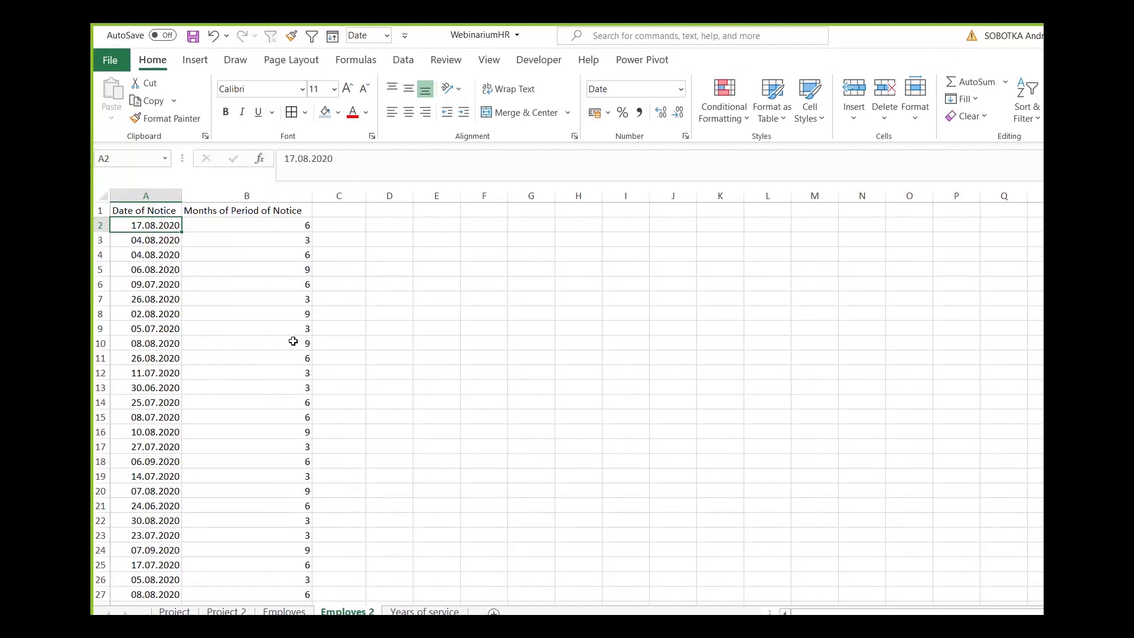
{"action": "key", "text": "Right"}
{"action": "key", "text": "Right"}
{"action": "key", "text": "Right"}
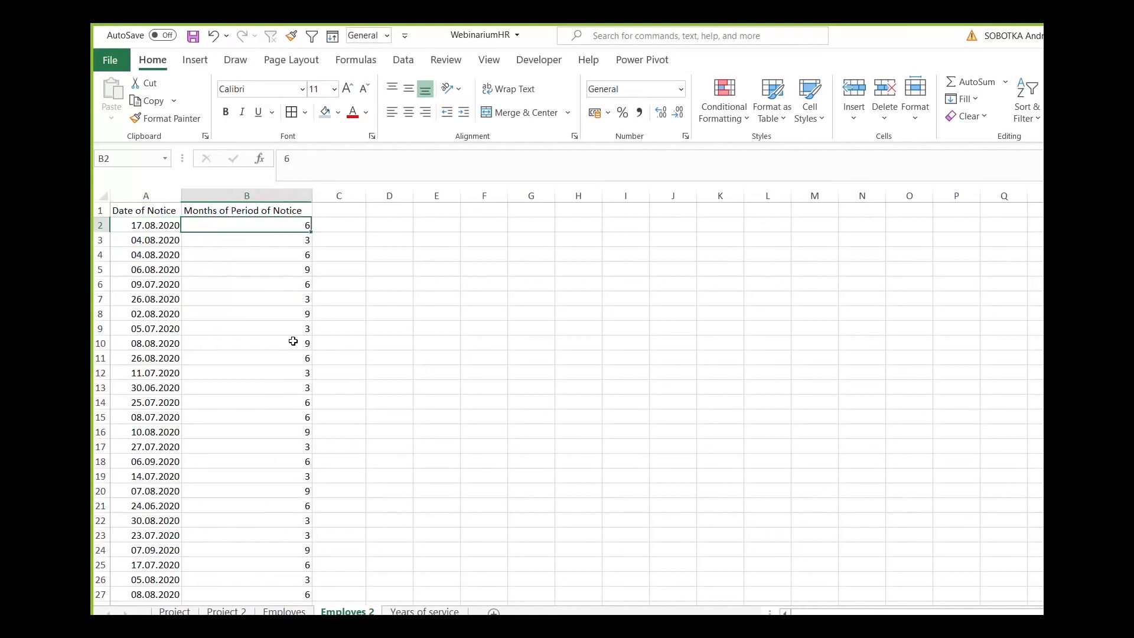
{"action": "key", "text": "Left"}
{"action": "type", "text": "="}
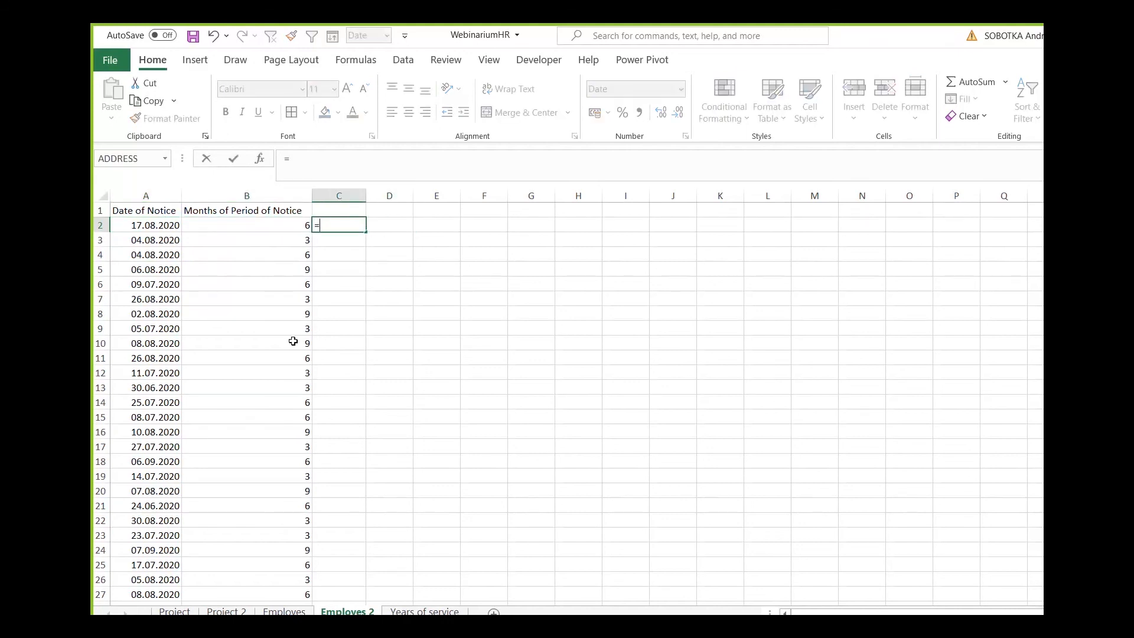
{"action": "type", "text": "eomonth"}
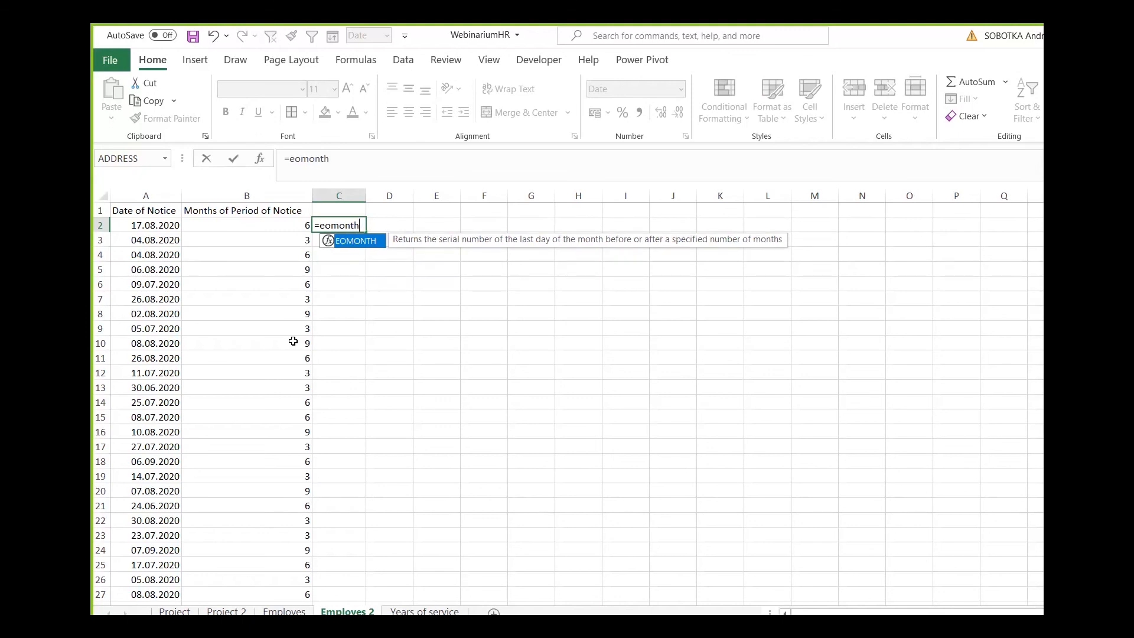
{"action": "type", "text": "("}
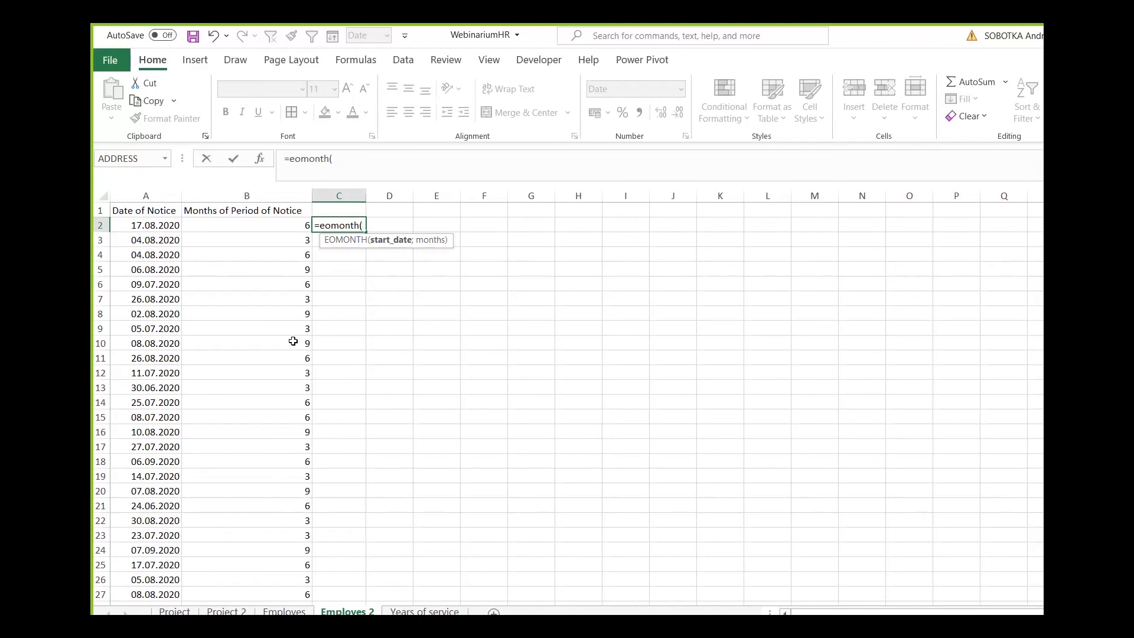
{"action": "left_click", "coordinate": [159, 213]}
{"action": "left_click", "coordinate": [172, 227]}
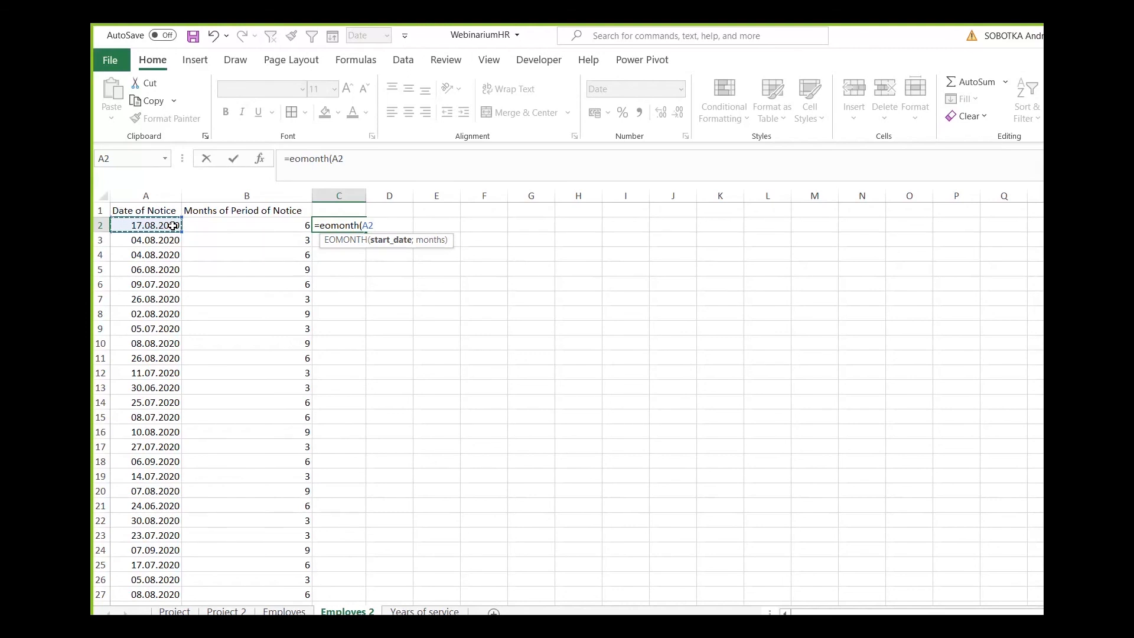
{"action": "type", "text": ";"}
{"action": "left_click", "coordinate": [249, 225]}
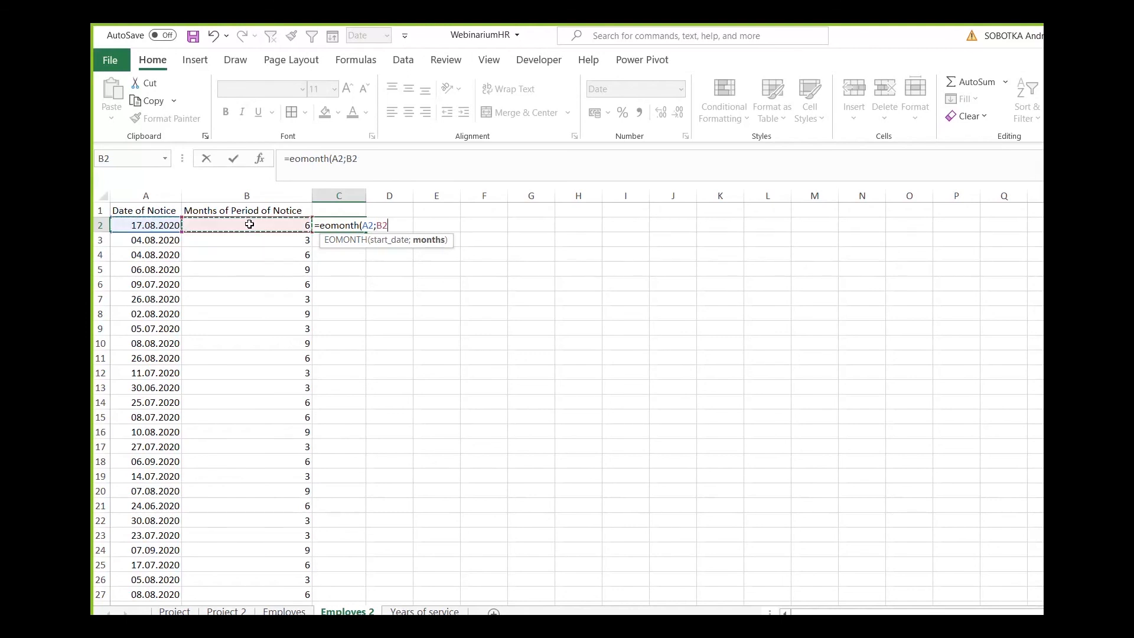
{"action": "type", "text": ")"}
{"action": "key", "text": "Return"}
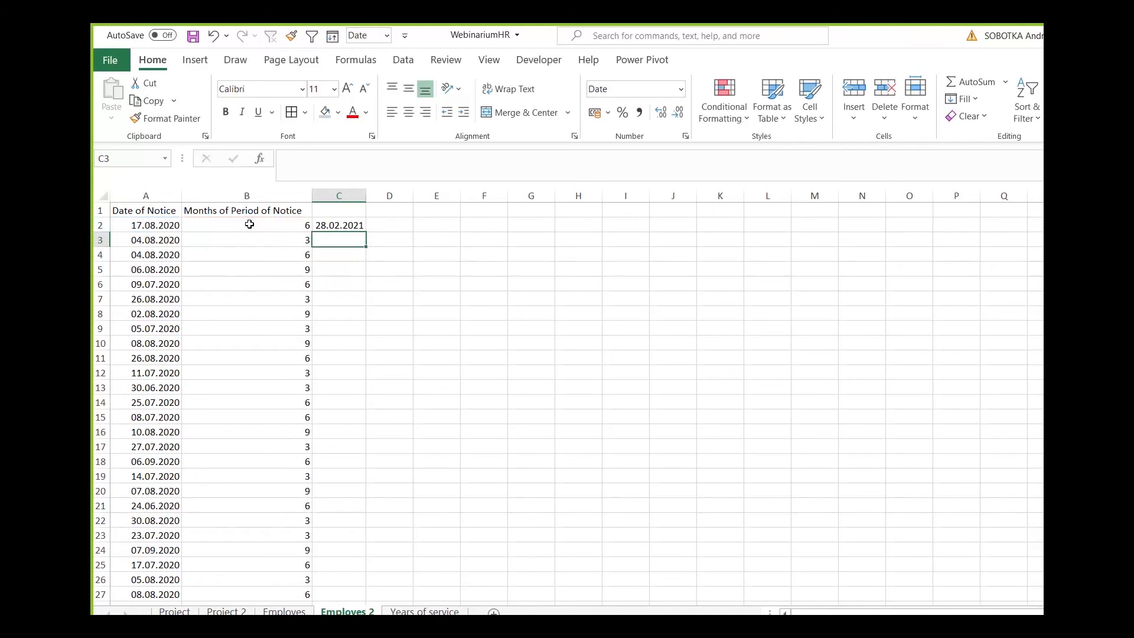
Fill the EOMONTH formula from C2 down column C.
{"action": "left_click", "coordinate": [360, 228]}
{"action": "left_click", "coordinate": [369, 234]}
{"action": "left_click", "coordinate": [354, 228]}
{"action": "double_click", "coordinate": [366, 232]}
Add the heading "End of working for me" in C1 and fit column C's width to its contents.
{"action": "left_click", "coordinate": [355, 213]}
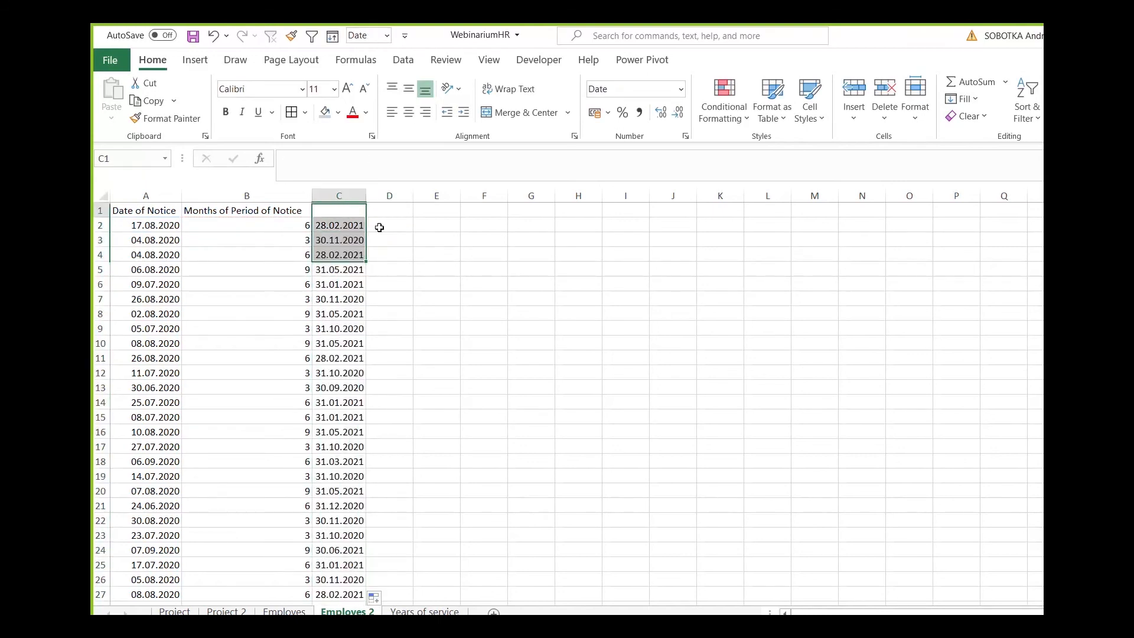
{"action": "type", "text": "End of working for"}
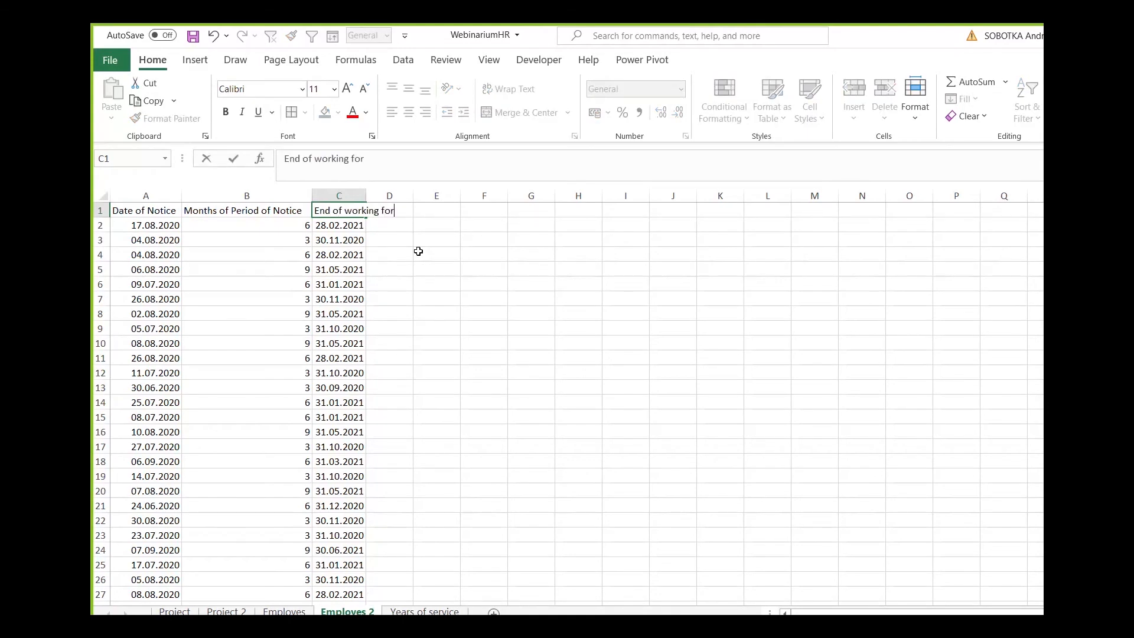
{"action": "type", "text": "me"}
{"action": "key", "text": "Return"}
{"action": "double_click", "coordinate": [366, 196]}
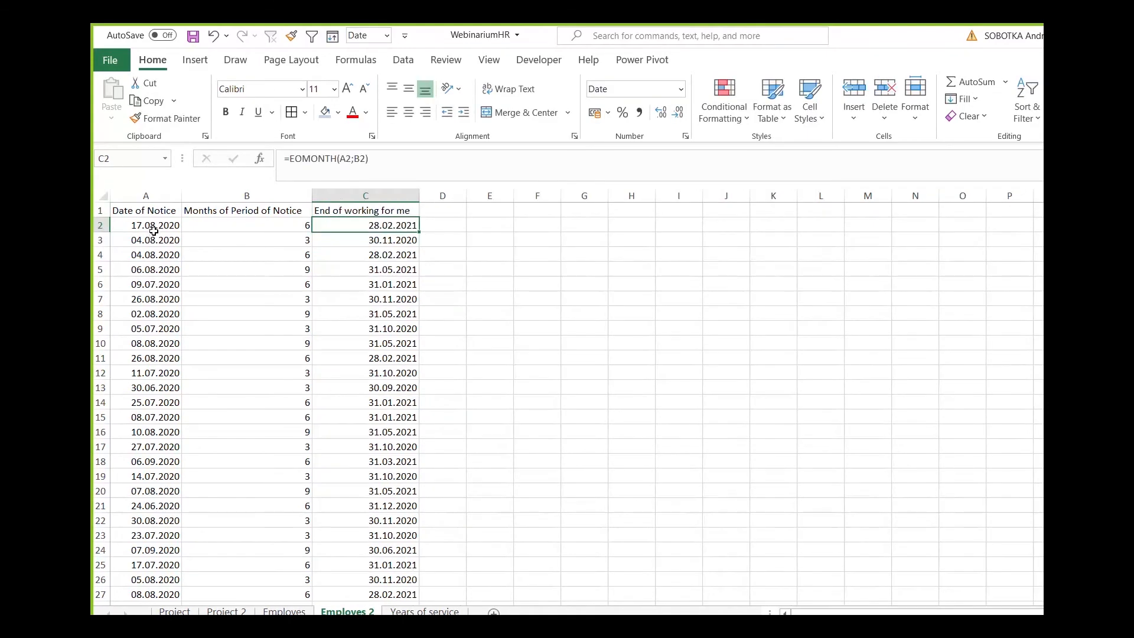
Compare the notice dates, months of notice and calculated end dates, mainly in rows 2, 6 and 12.
{"action": "left_click", "coordinate": [154, 229]}
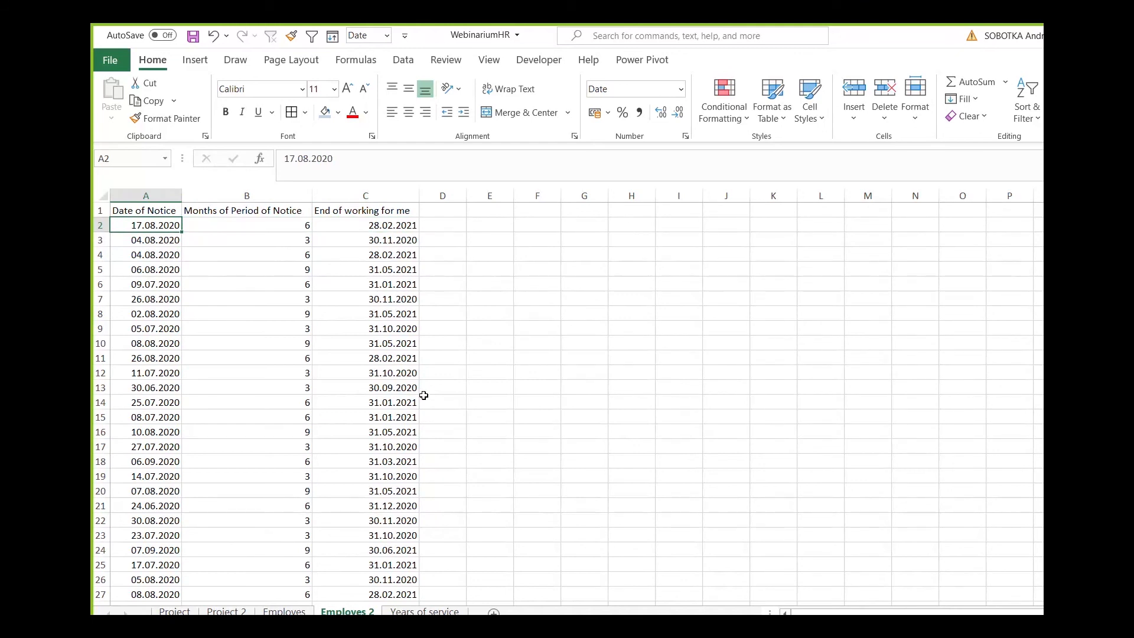
{"action": "key", "text": "Right"}
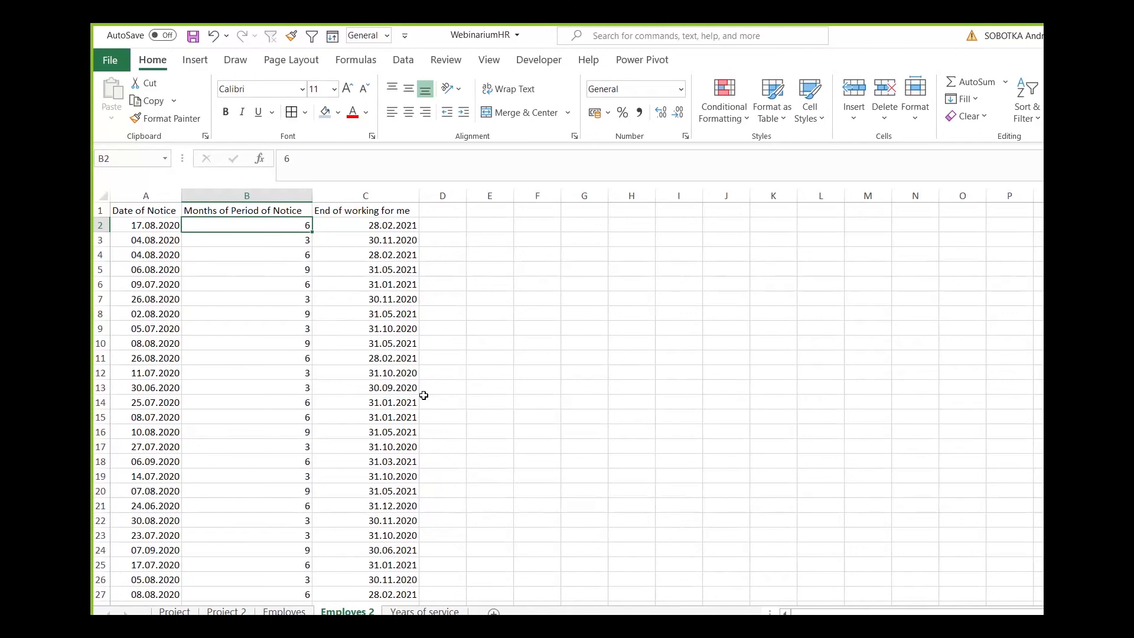
{"action": "key", "text": "Right"}
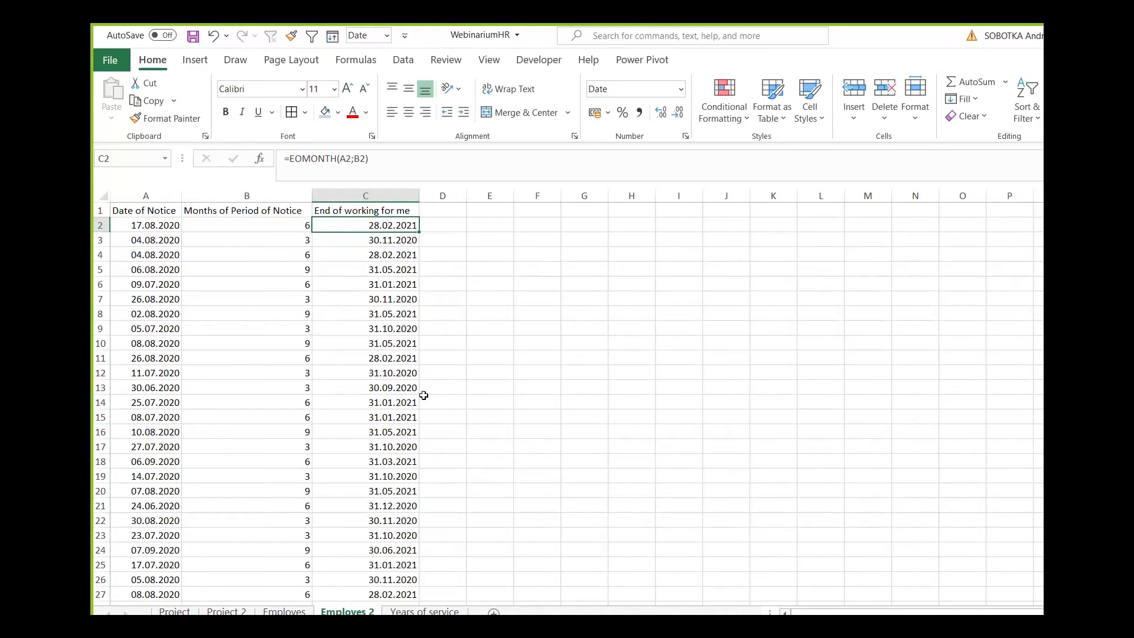
{"action": "left_click", "coordinate": [389, 281]}
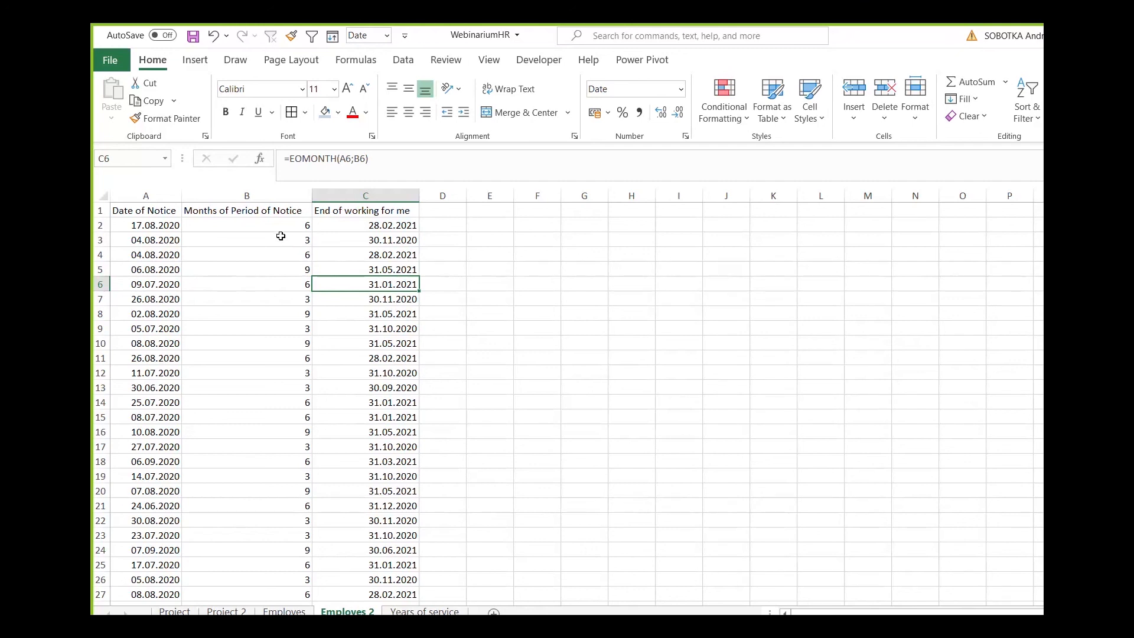
{"action": "left_click", "coordinate": [266, 226]}
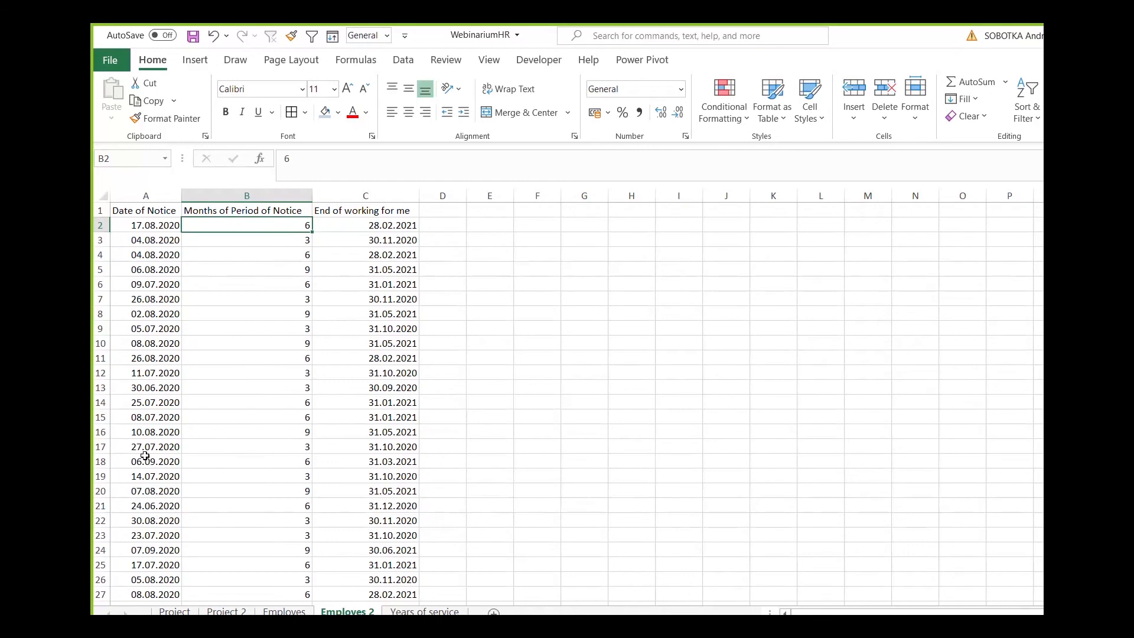
{"action": "left_click", "coordinate": [140, 375]}
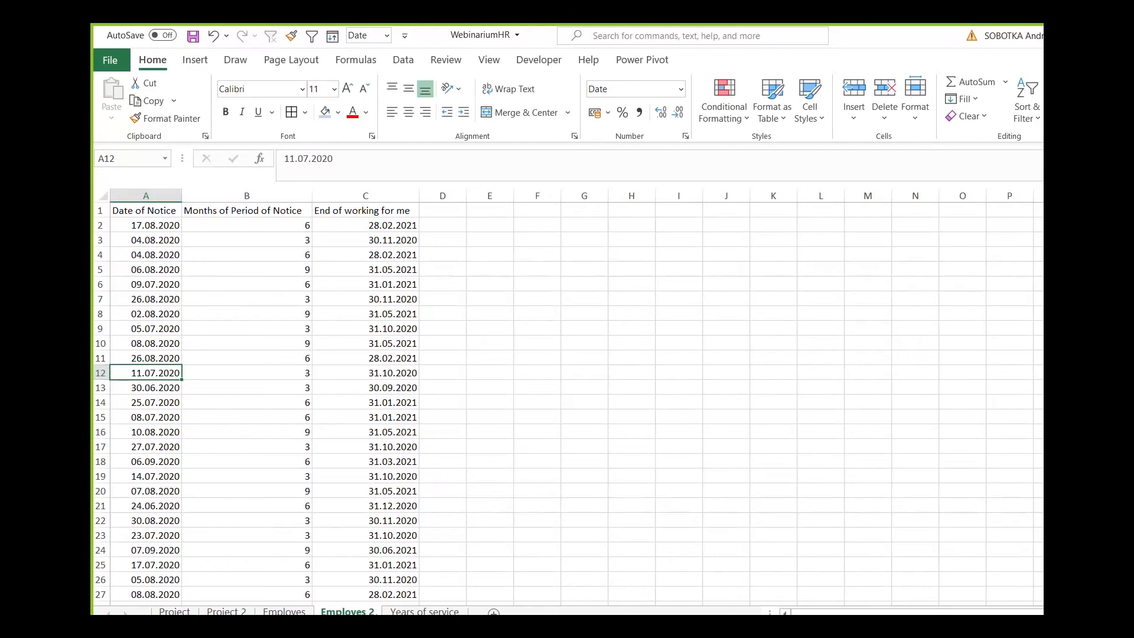
{"action": "left_click", "coordinate": [247, 373]}
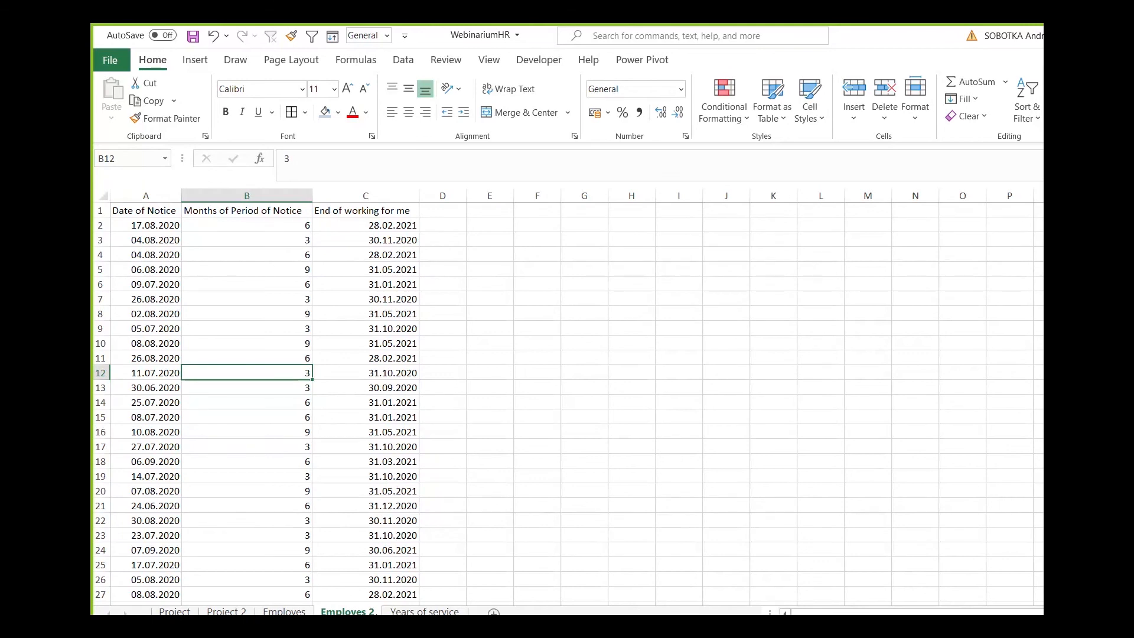
{"action": "left_click", "coordinate": [365, 373]}
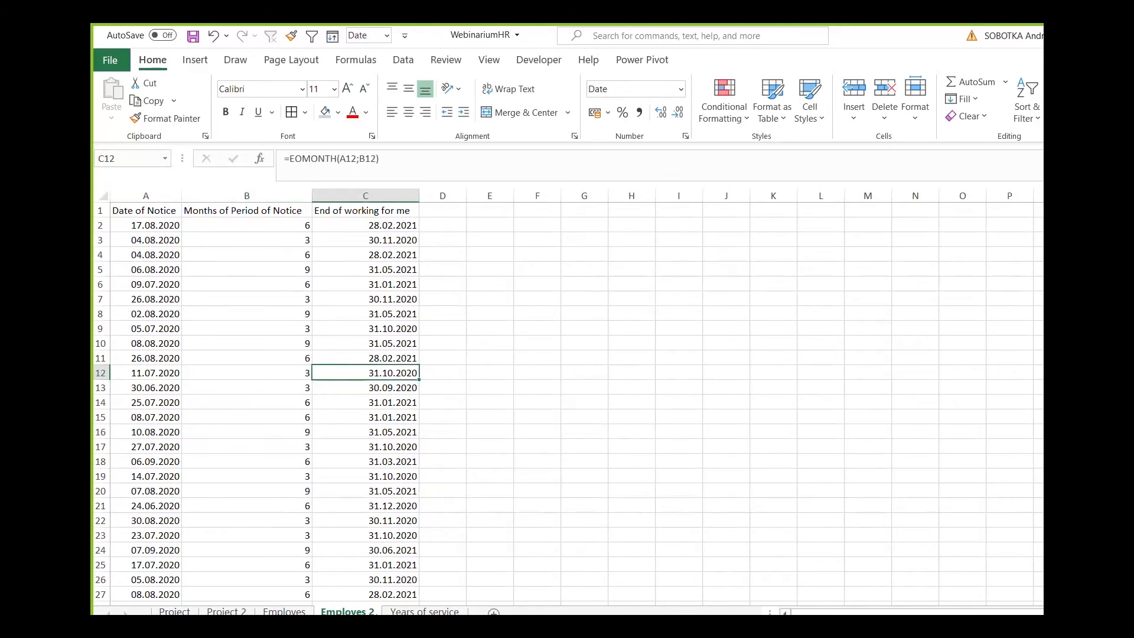